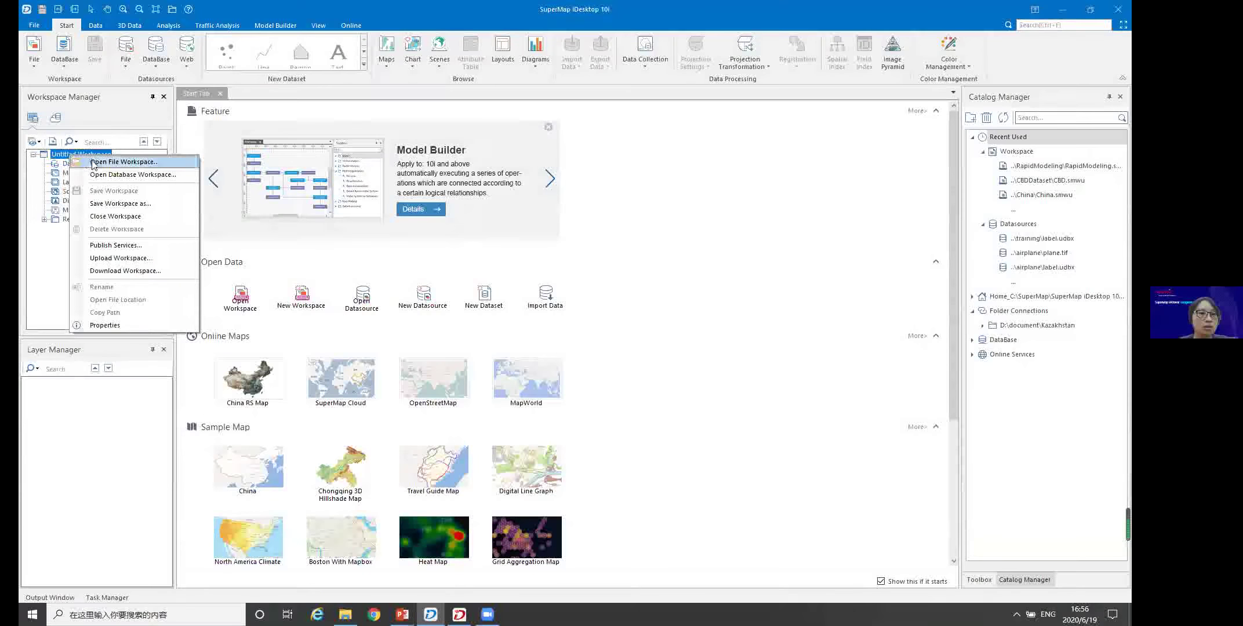
Open the RapidModeling file workspace and look through the datasets in its RapidModeling datasource
click(95, 164)
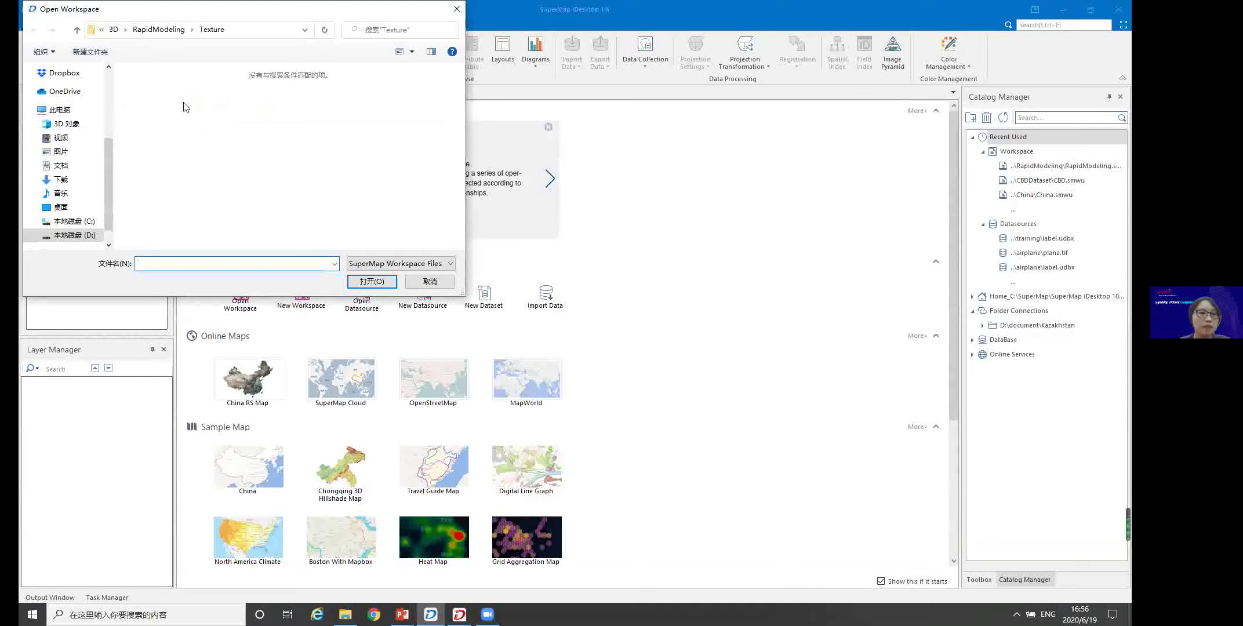
click(141, 30)
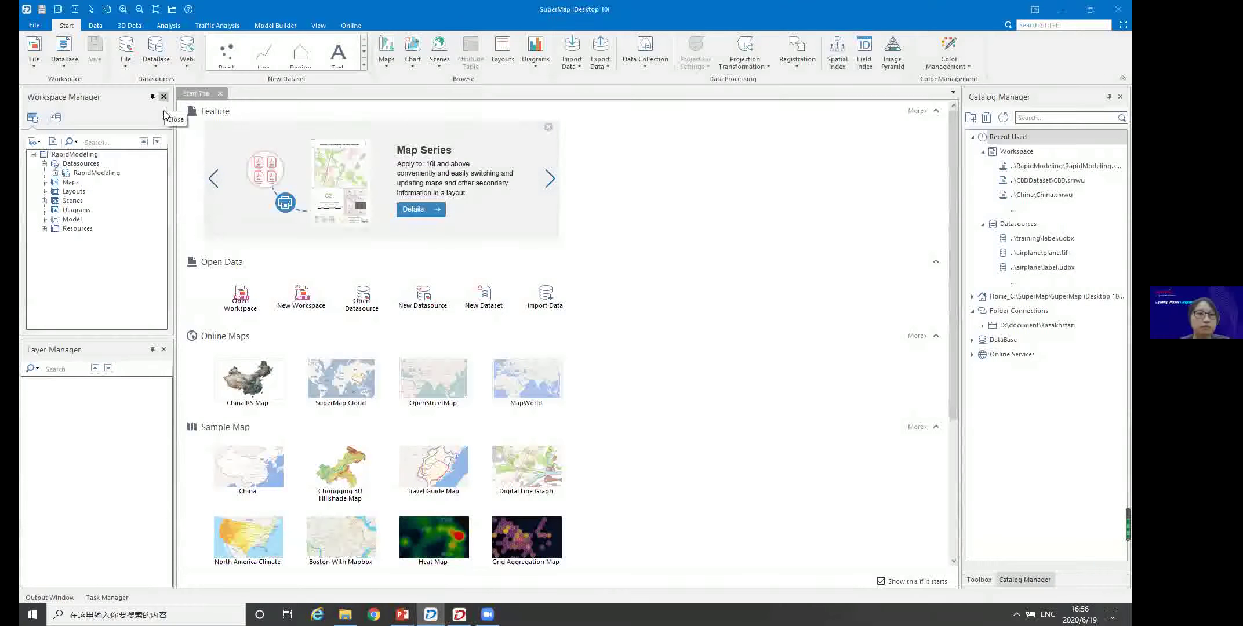
click(56, 173)
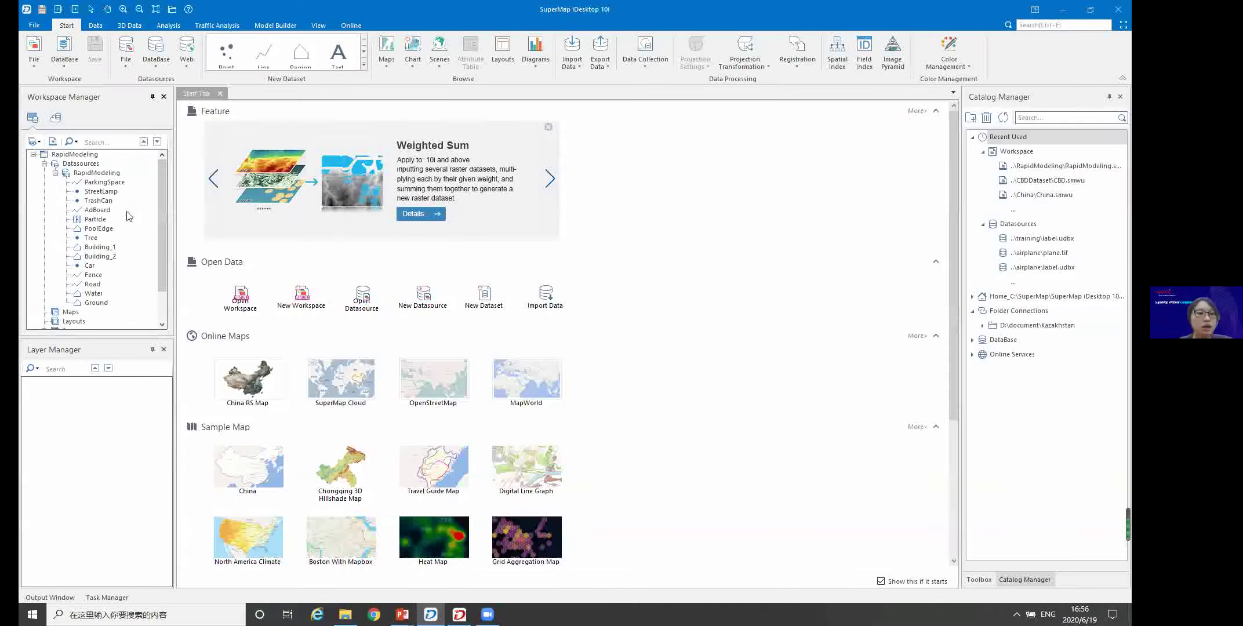
click(55, 172)
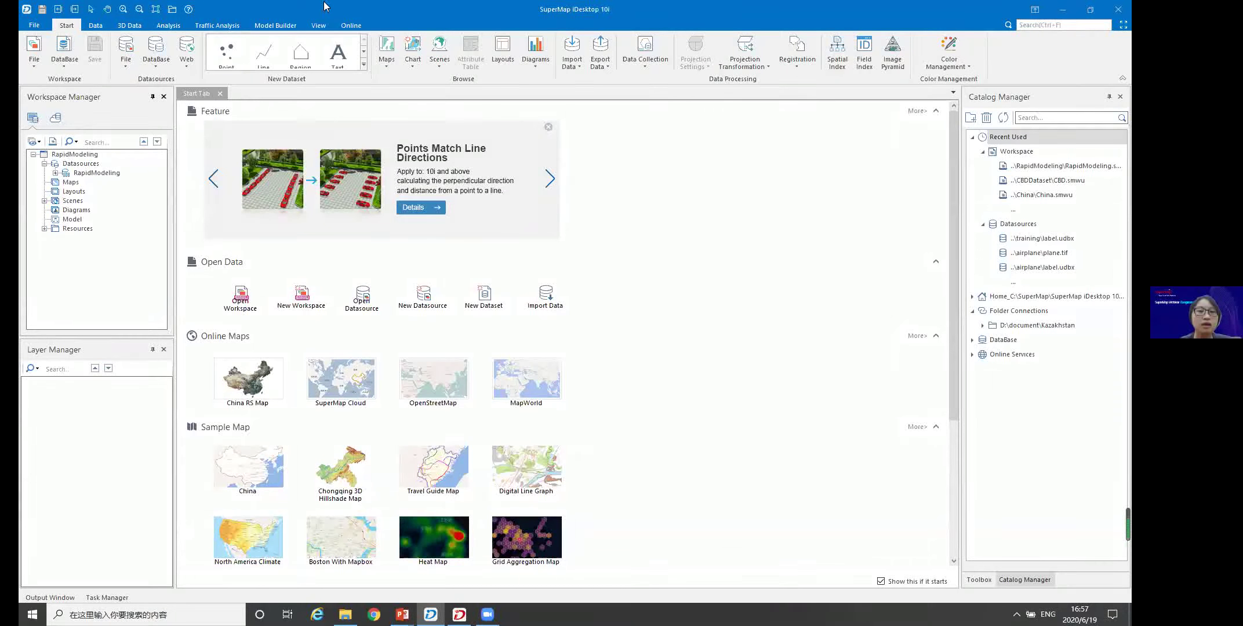
click(95, 27)
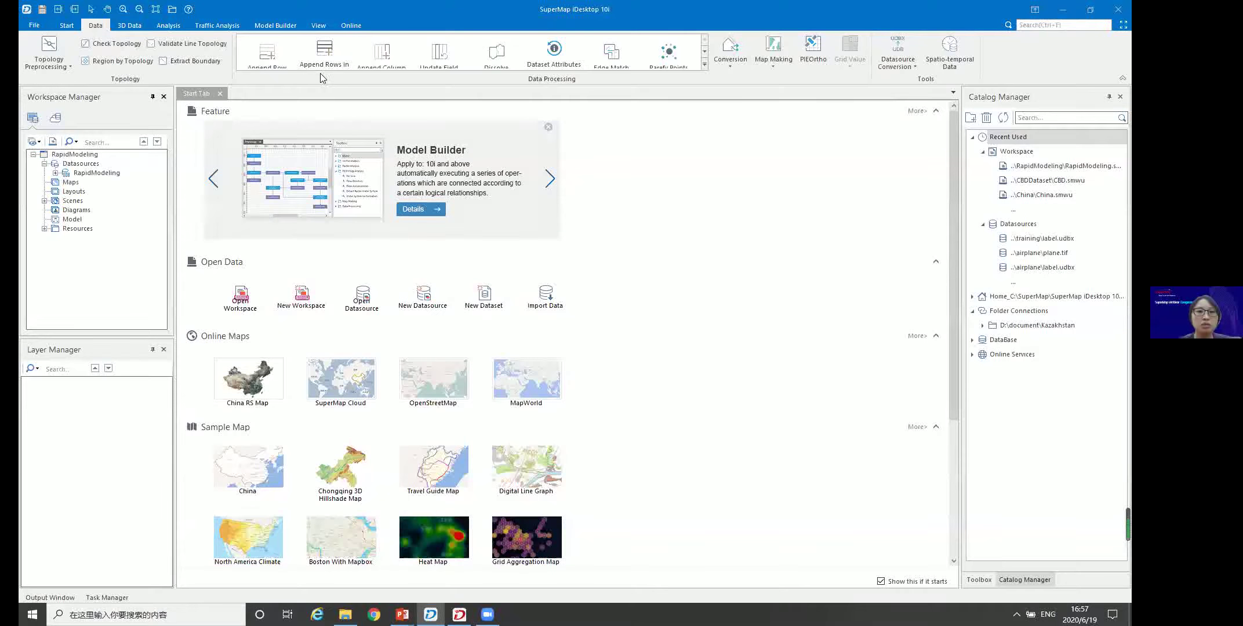
click(138, 28)
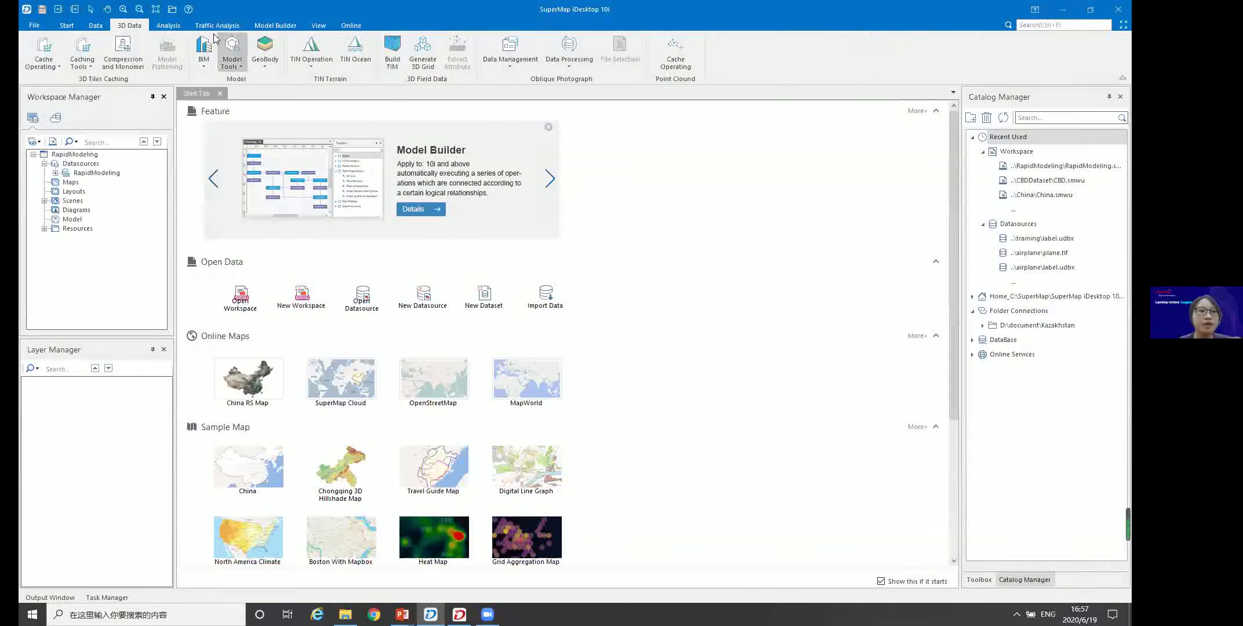
click(173, 26)
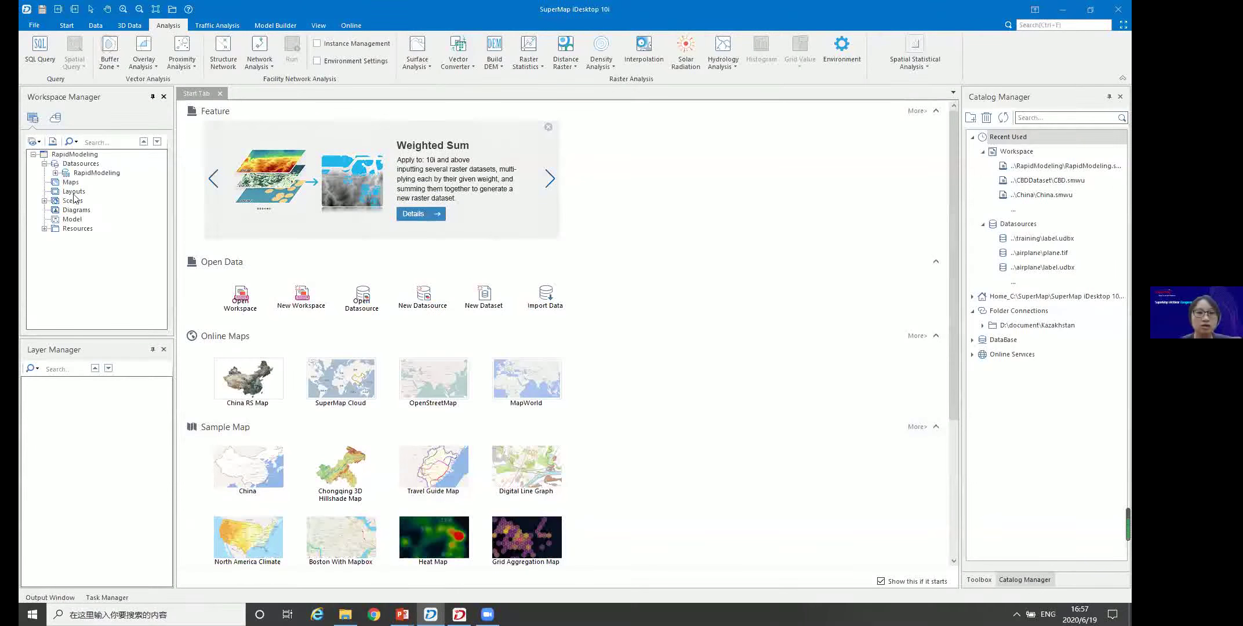
Add the Building_1 and Building_2 datasets from the RapidModeling datasource together to a new map
click(55, 173)
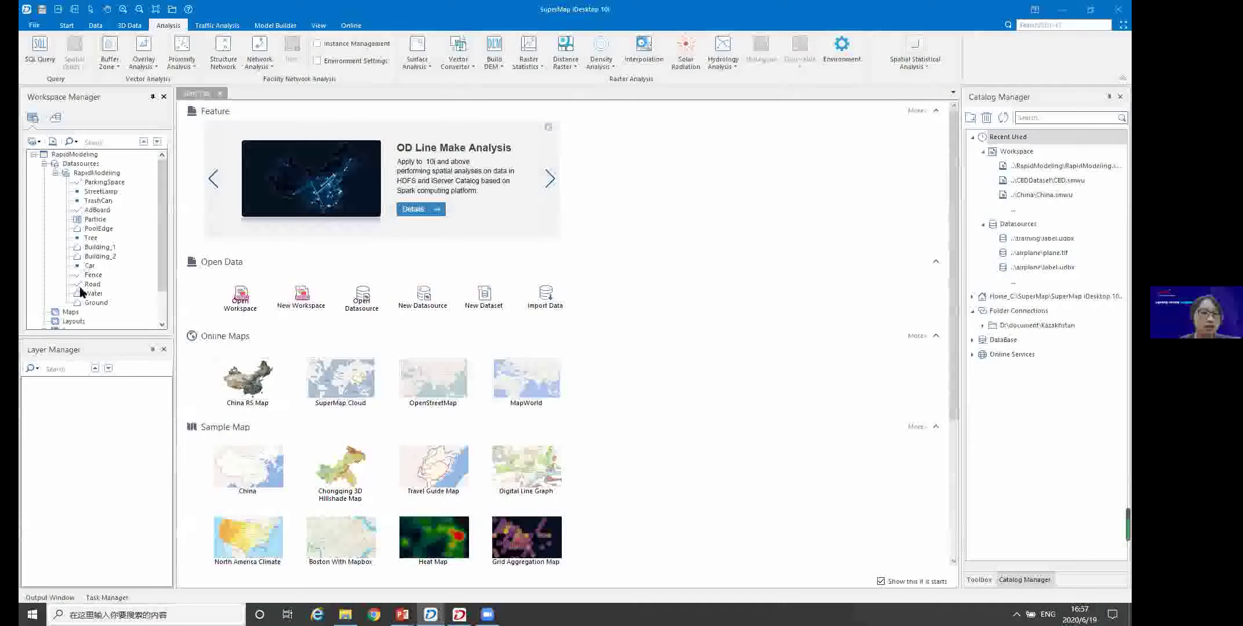
click(93, 248)
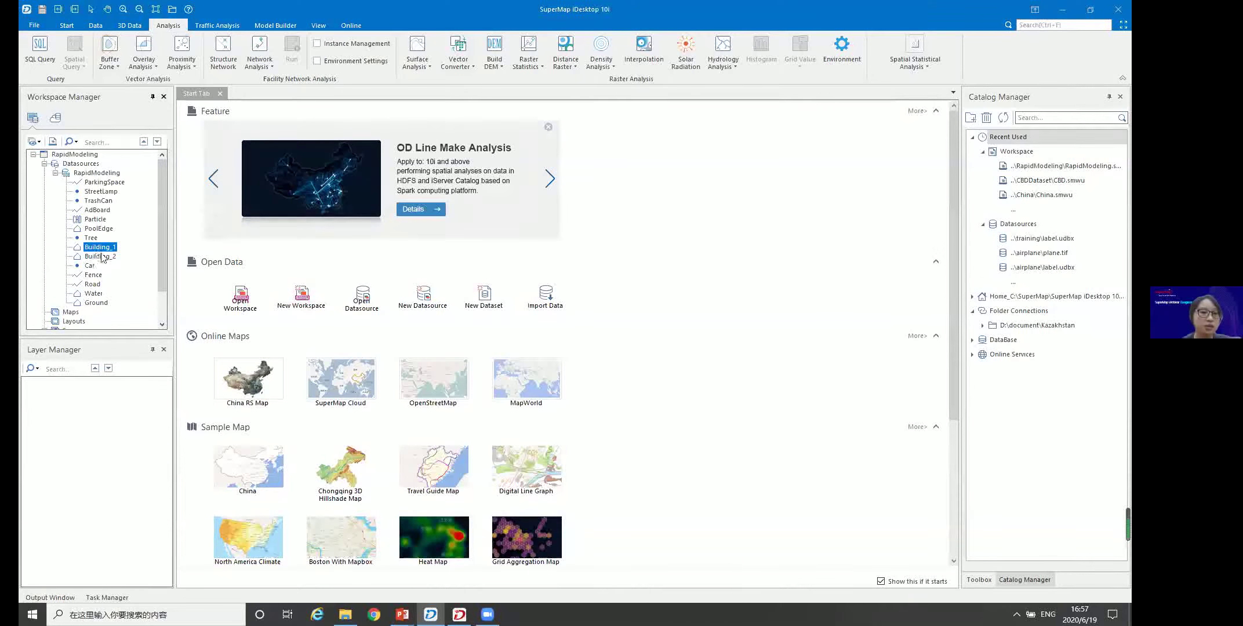
ctrl+click(98, 257)
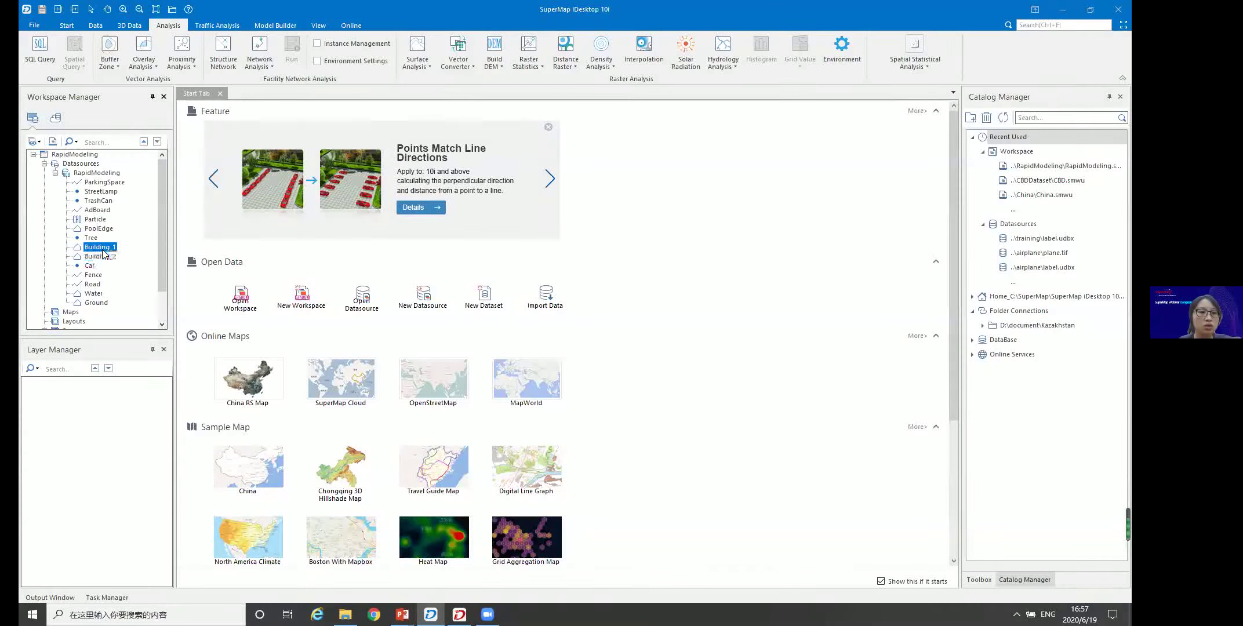
right_click(104, 254)
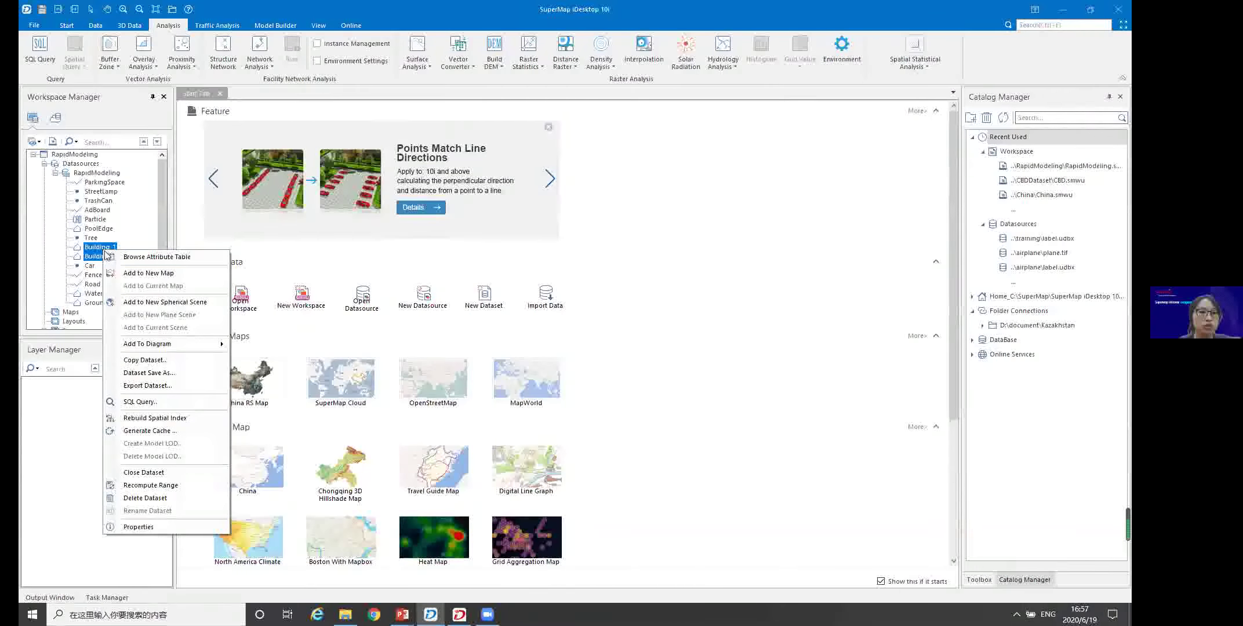
click(151, 273)
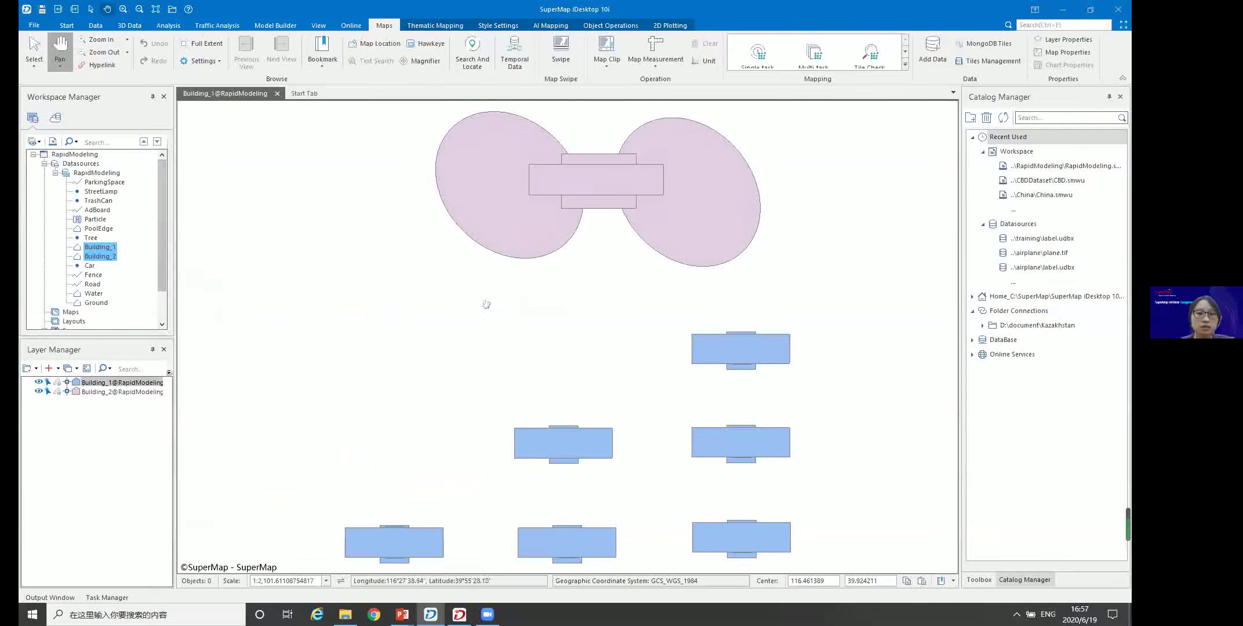
drag(487, 306, 450, 259)
scroll(517, 311, down, 1)
scroll(517, 311, down, 1)
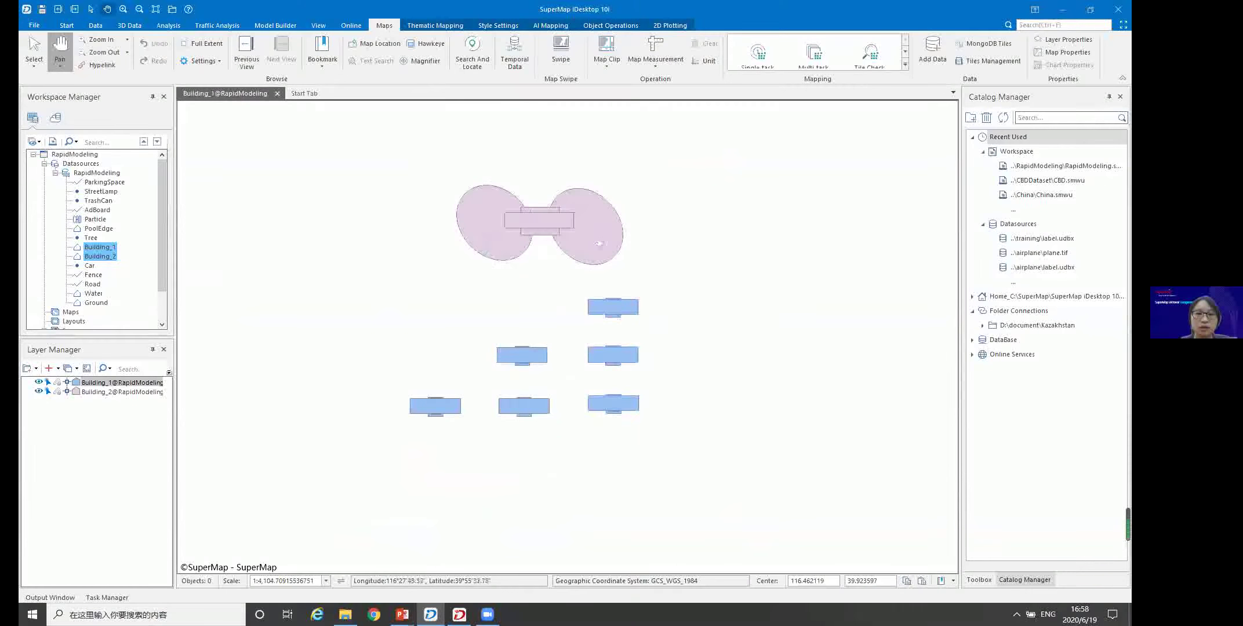
scroll(544, 275, up, 1)
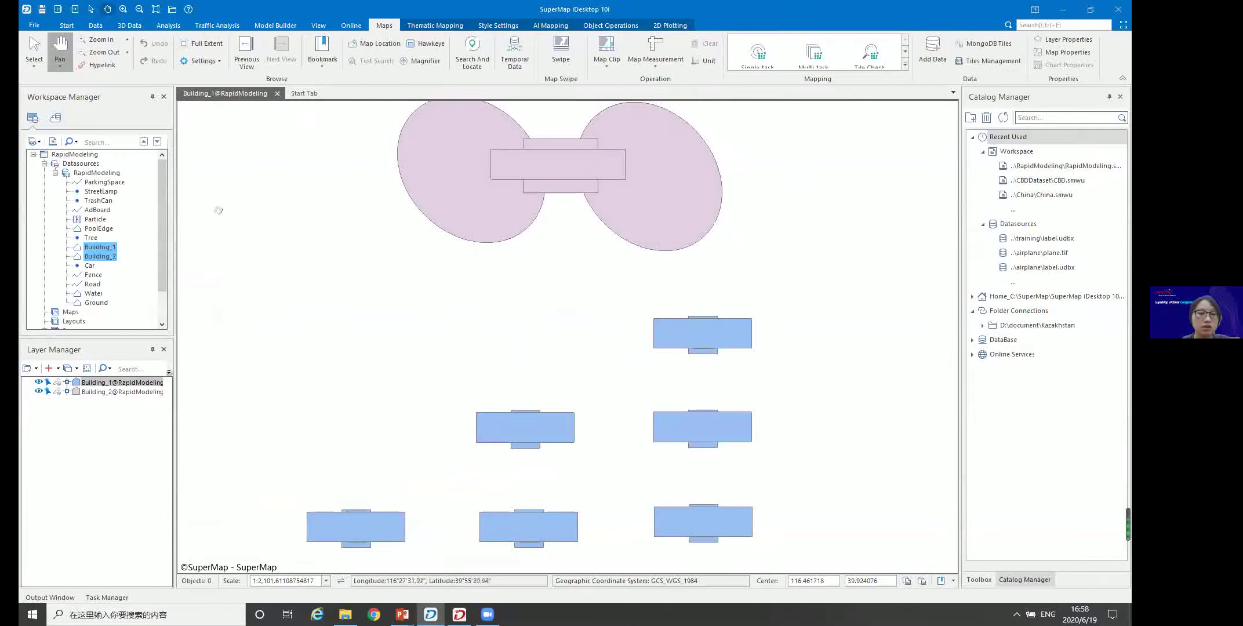
mouse_move(670, 369)
mouse_down()
mouse_move(680, 371)
mouse_move(660, 347)
mouse_move(663, 366)
mouse_up()
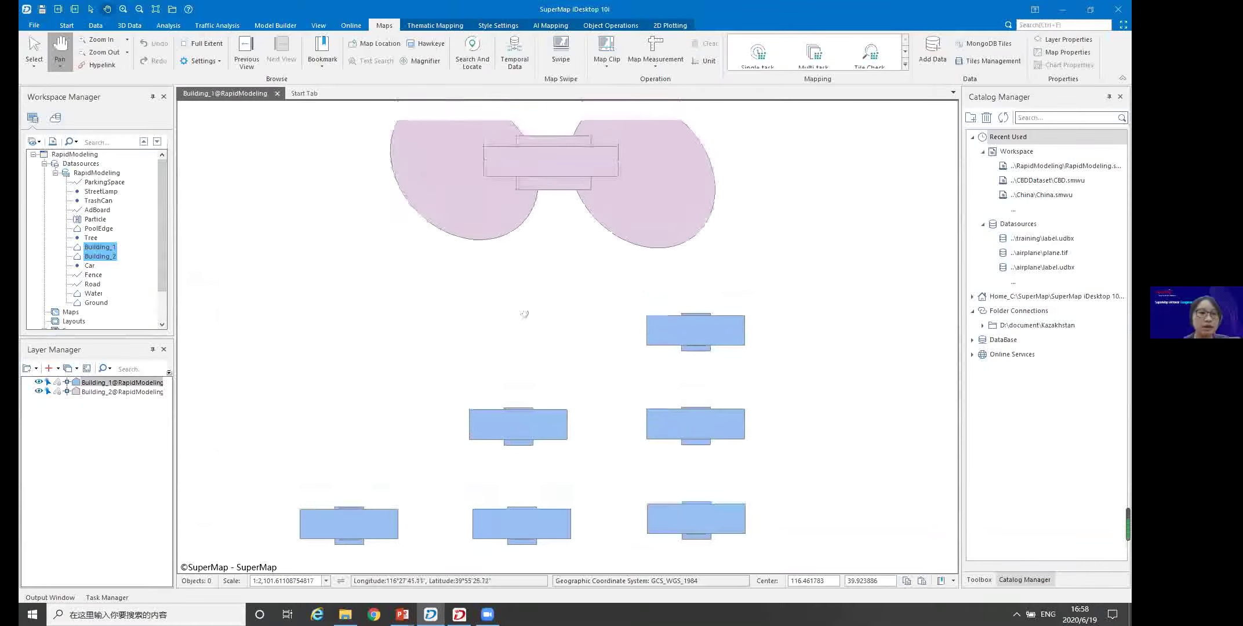
Add the Building_1 and Building_2 datasets to a new spherical scene and jump to the Building_2 layer
right_click(105, 254)
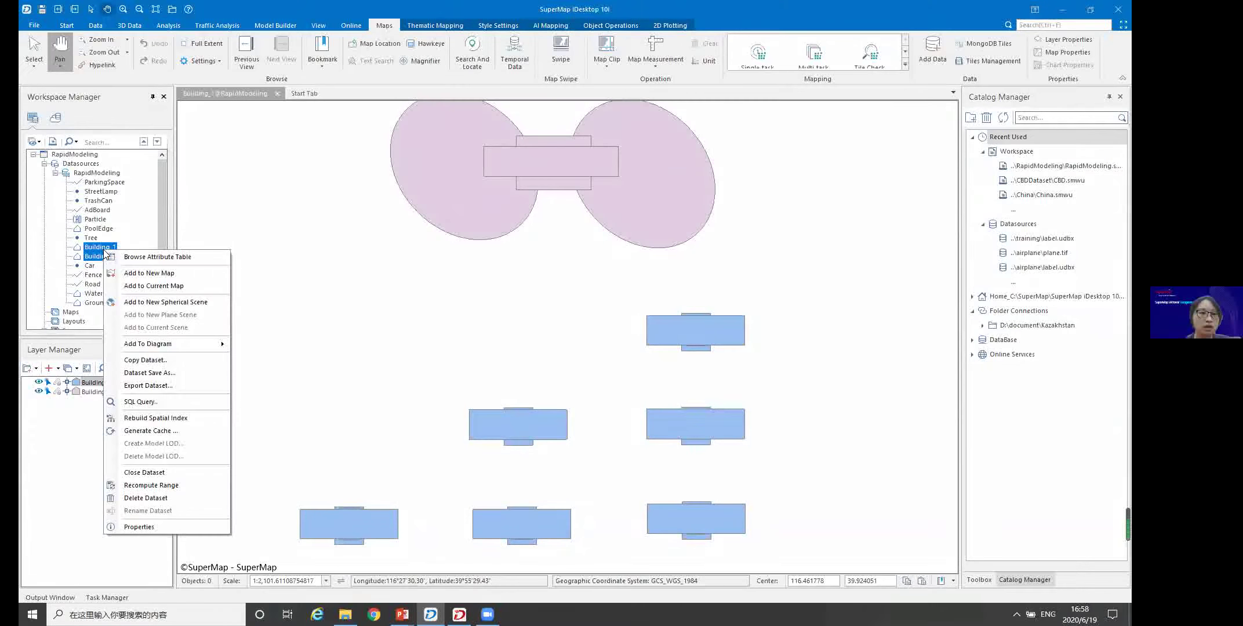
click(167, 302)
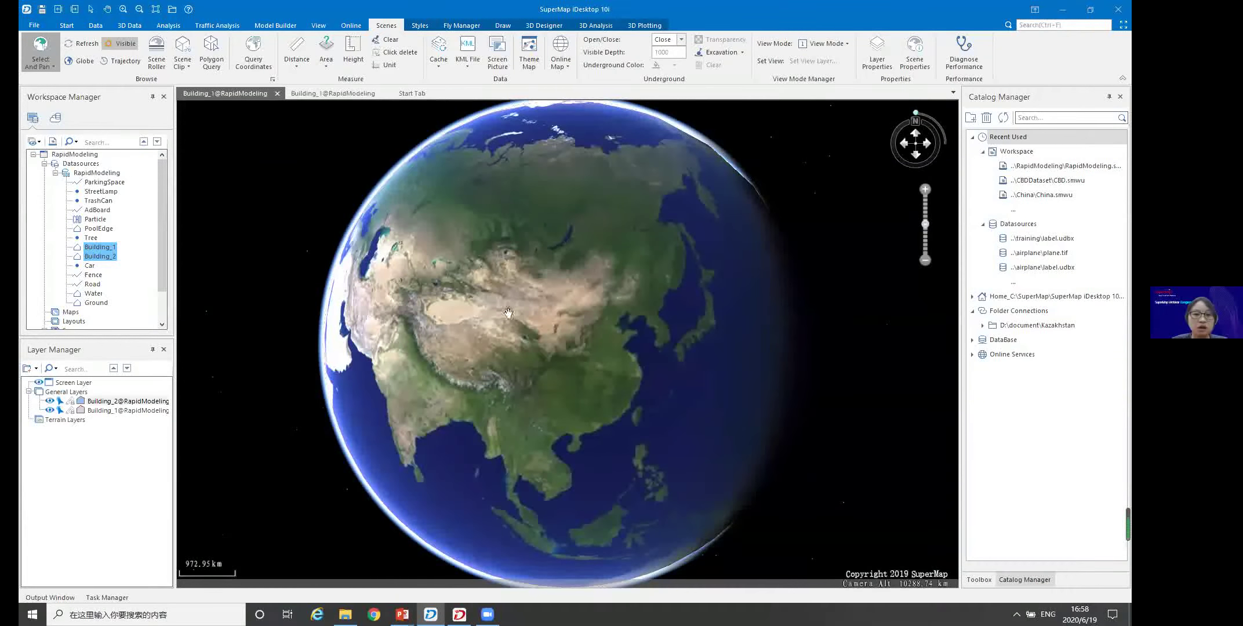
click(103, 404)
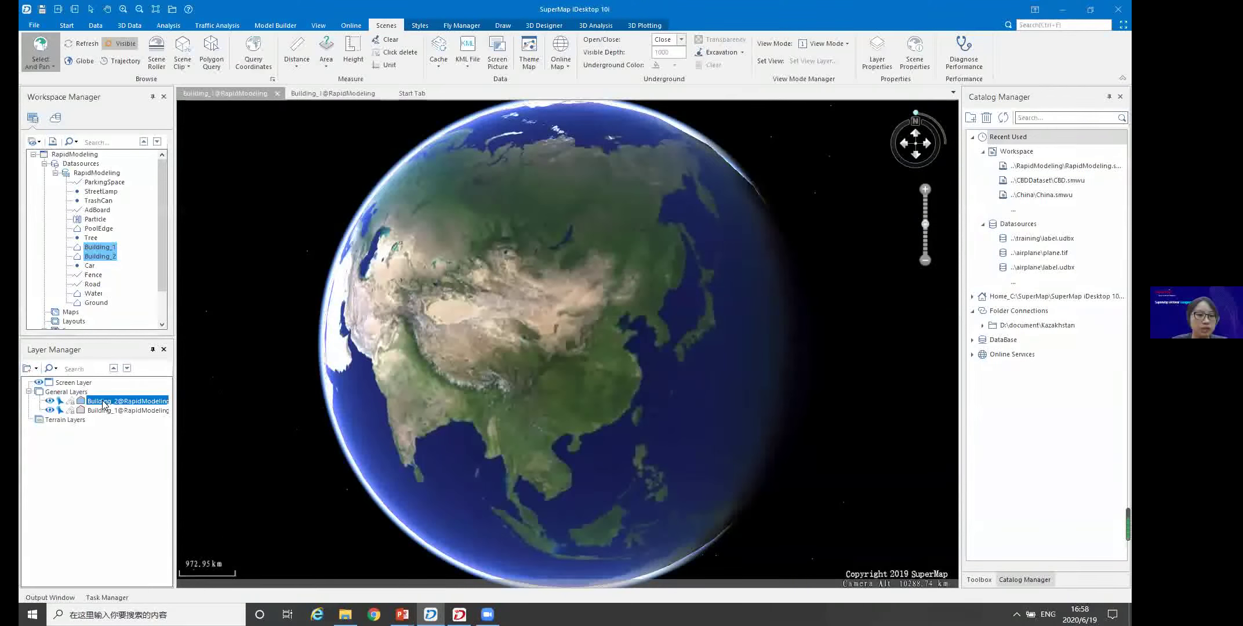
right_click(105, 404)
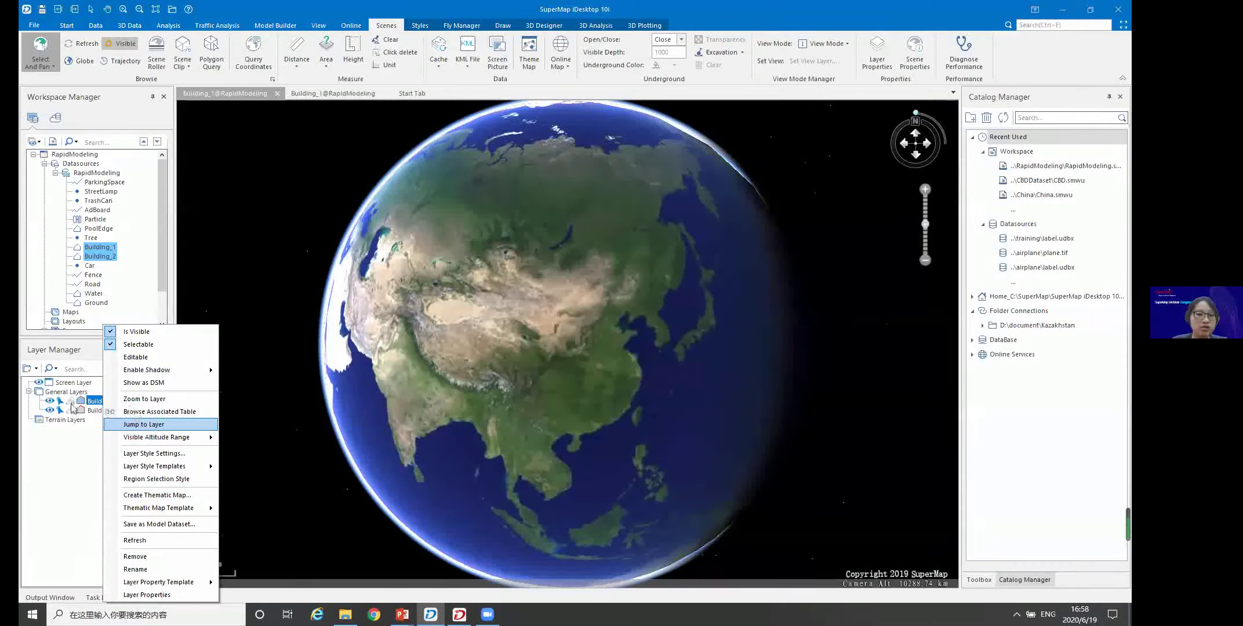
click(144, 428)
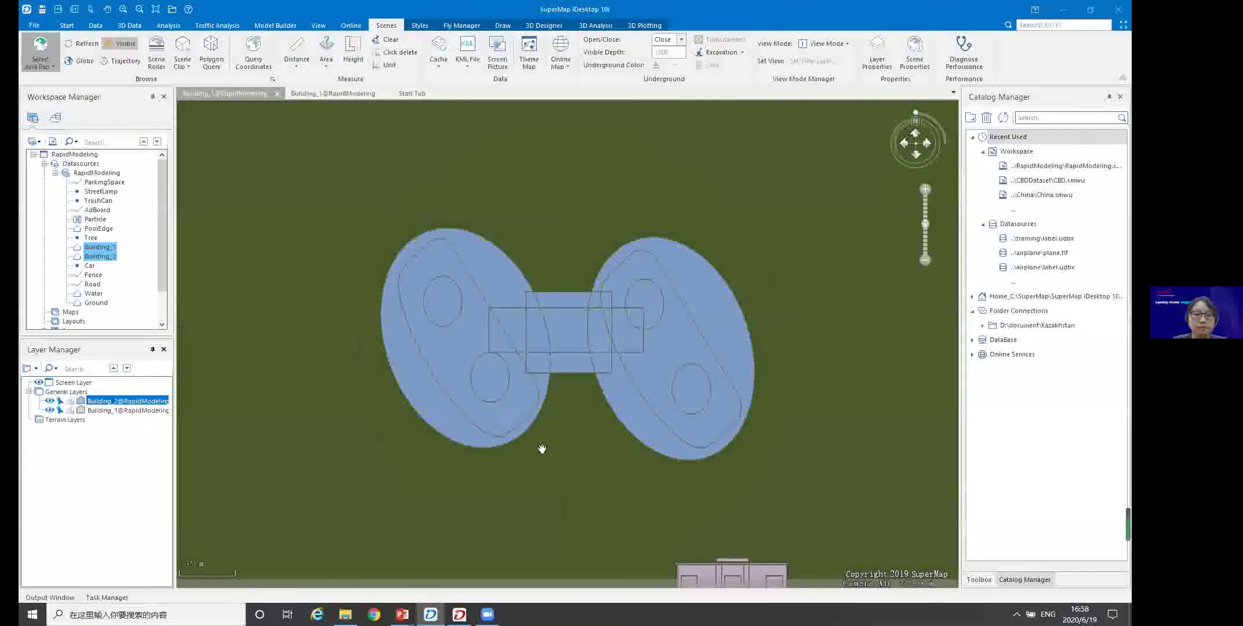
Examine the flat building footprints in the spherical scene from several angles and distances
drag(540, 452, 524, 305)
middle_drag(567, 307, 566, 458)
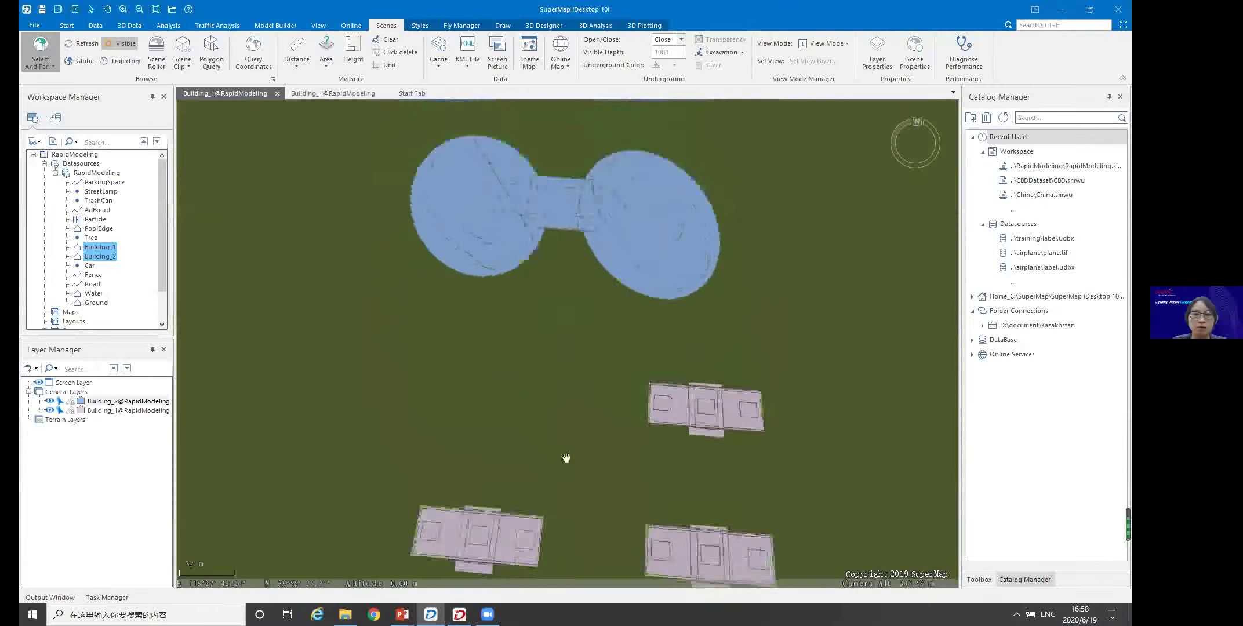
right_drag(715, 293, 716, 376)
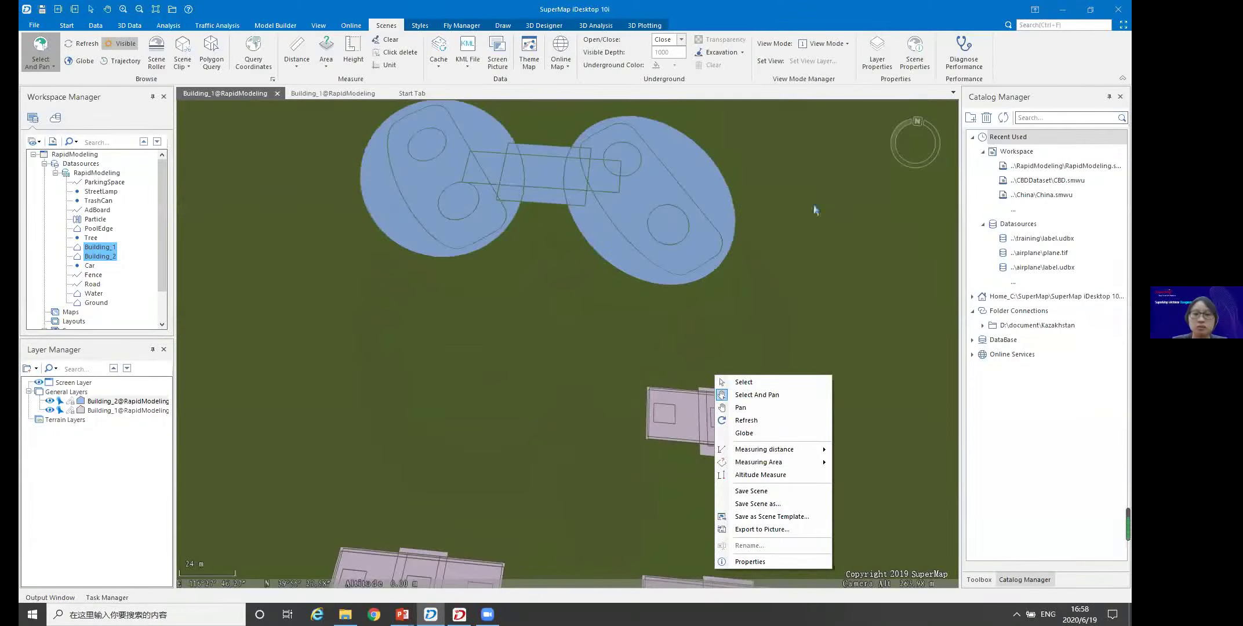
middle_drag(812, 211, 794, 270)
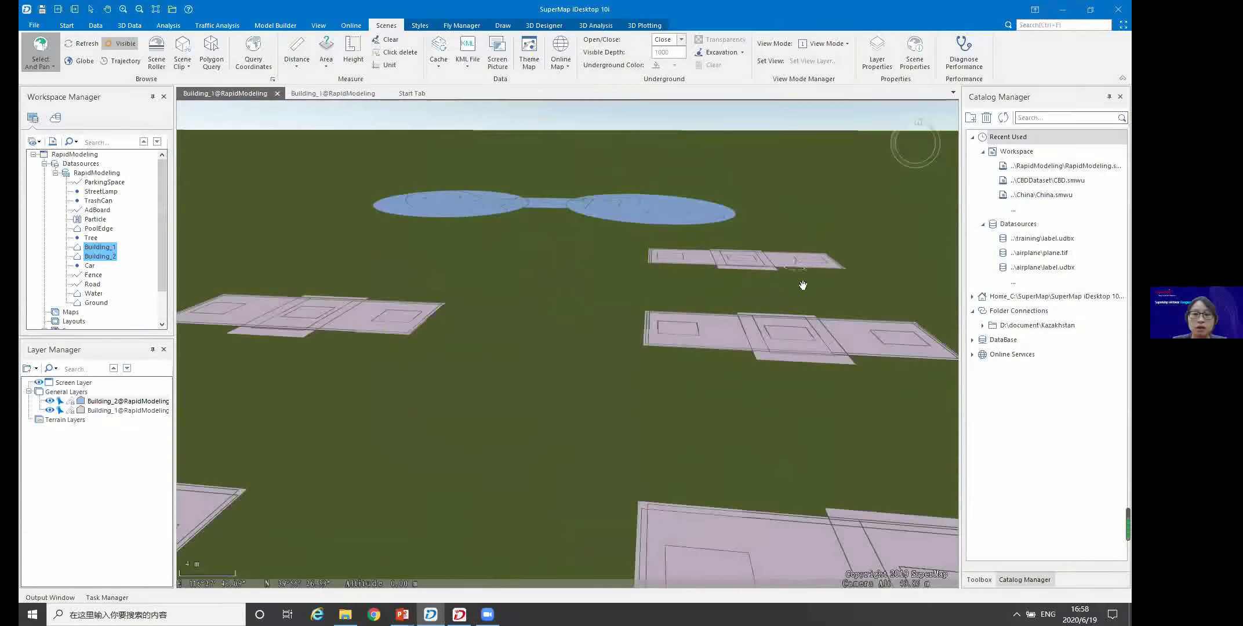
scroll(833, 294, up, 3)
scroll(710, 297, up, 2)
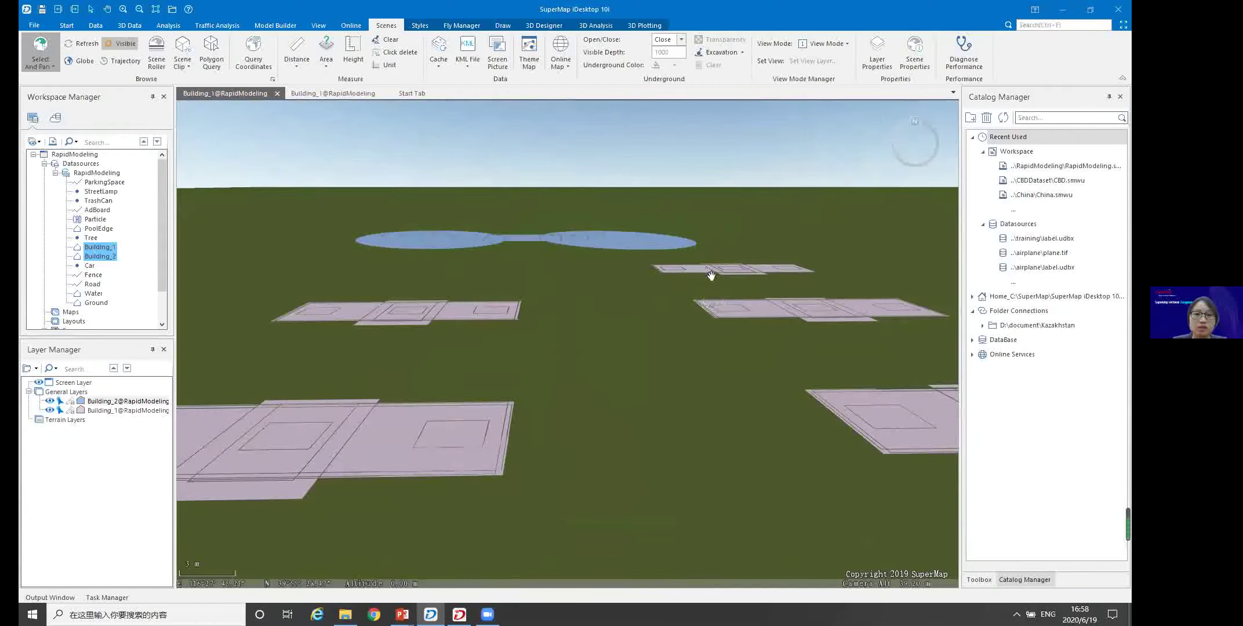
middle_drag(710, 275, 785, 239)
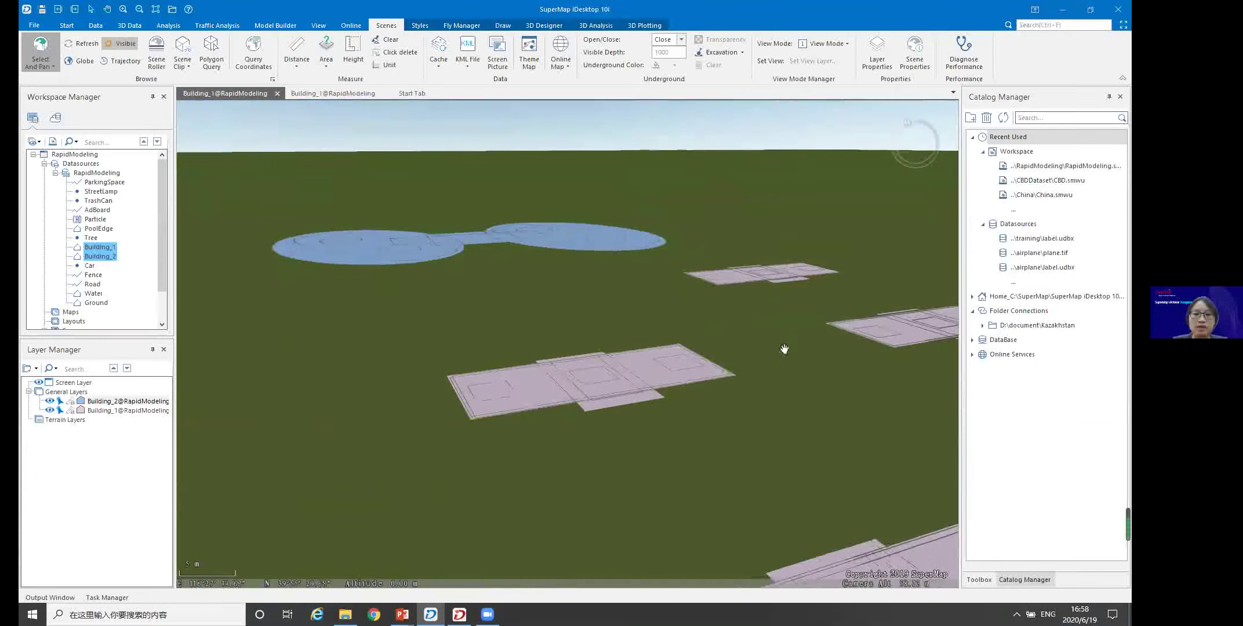
drag(783, 350, 667, 306)
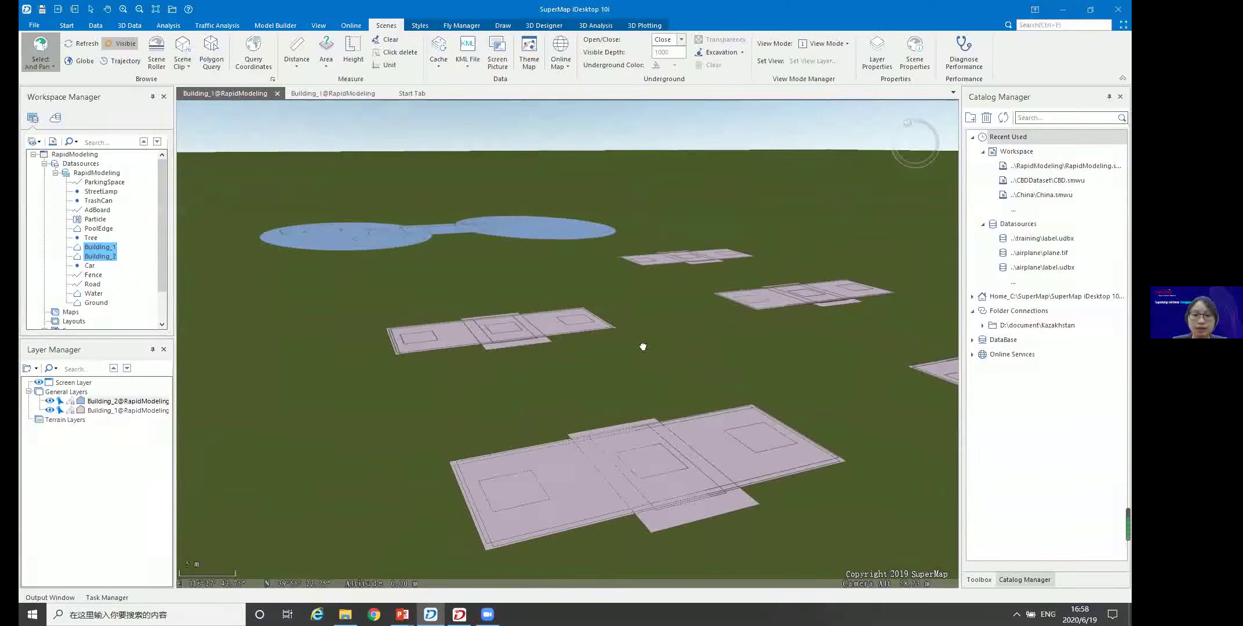
drag(654, 346, 602, 363)
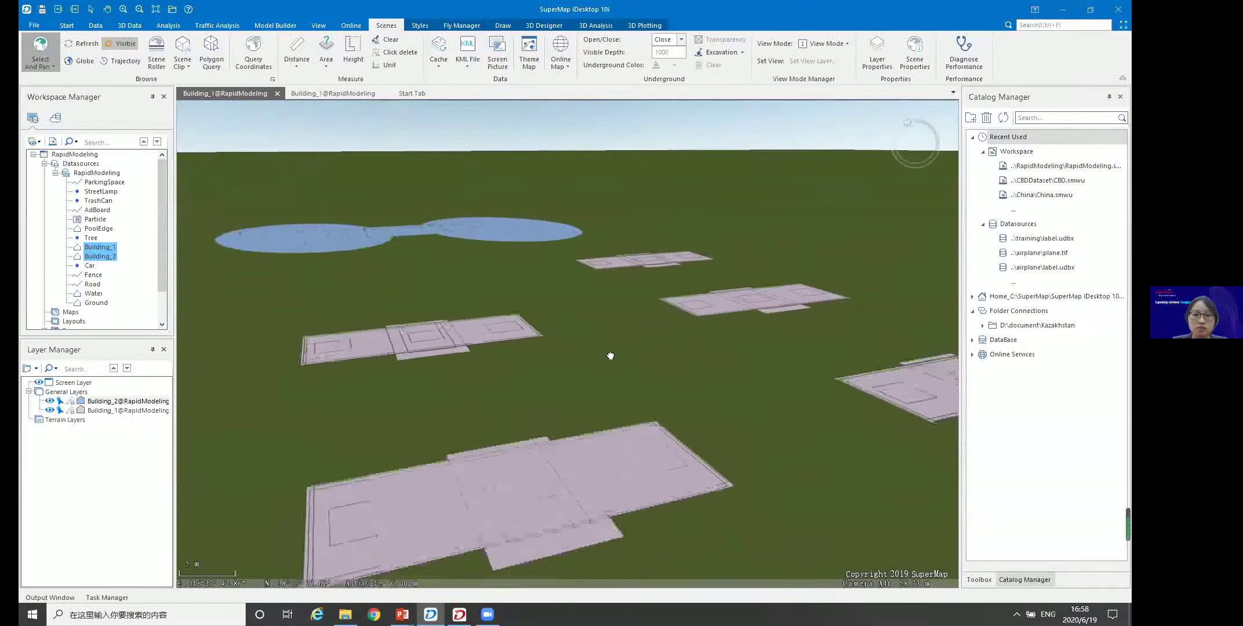
middle_drag(674, 358, 627, 363)
drag(628, 363, 708, 374)
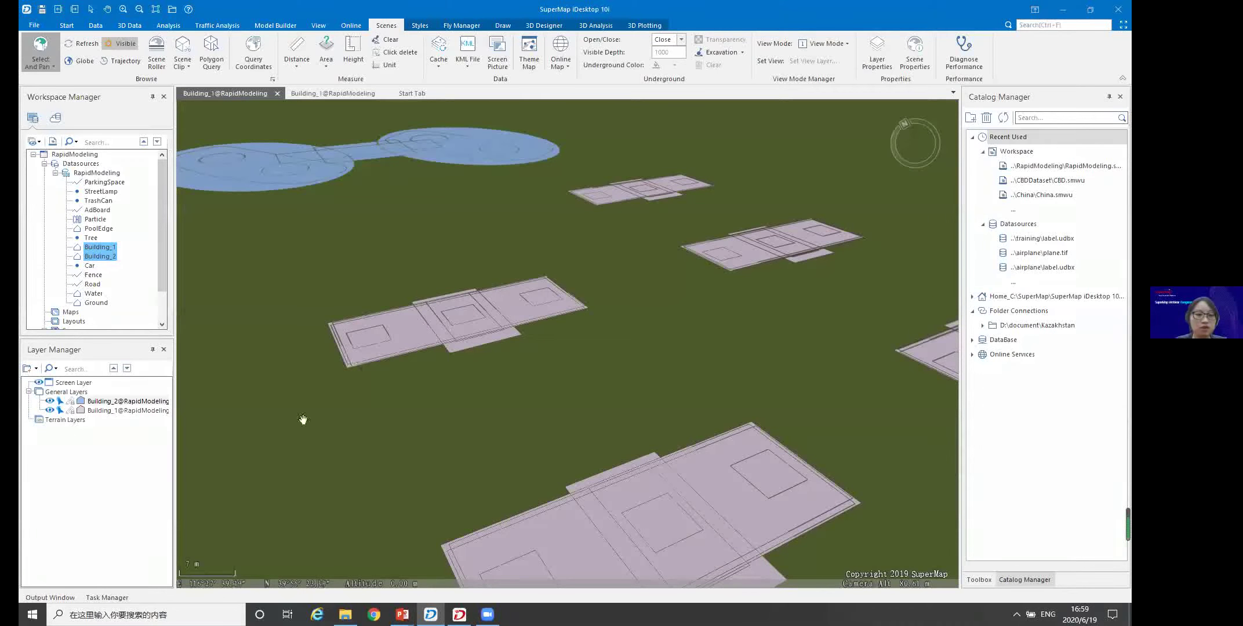
Give the Building_1 scene layer a relative altitude mode and set its extend altitude to 100
click(98, 411)
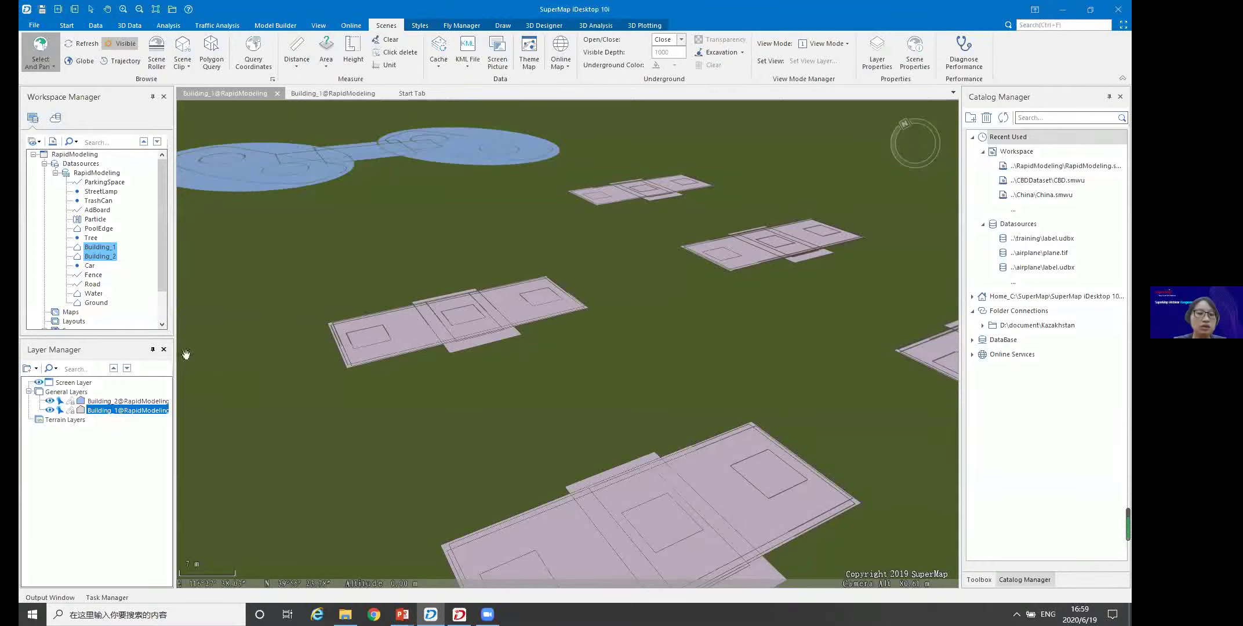
click(421, 26)
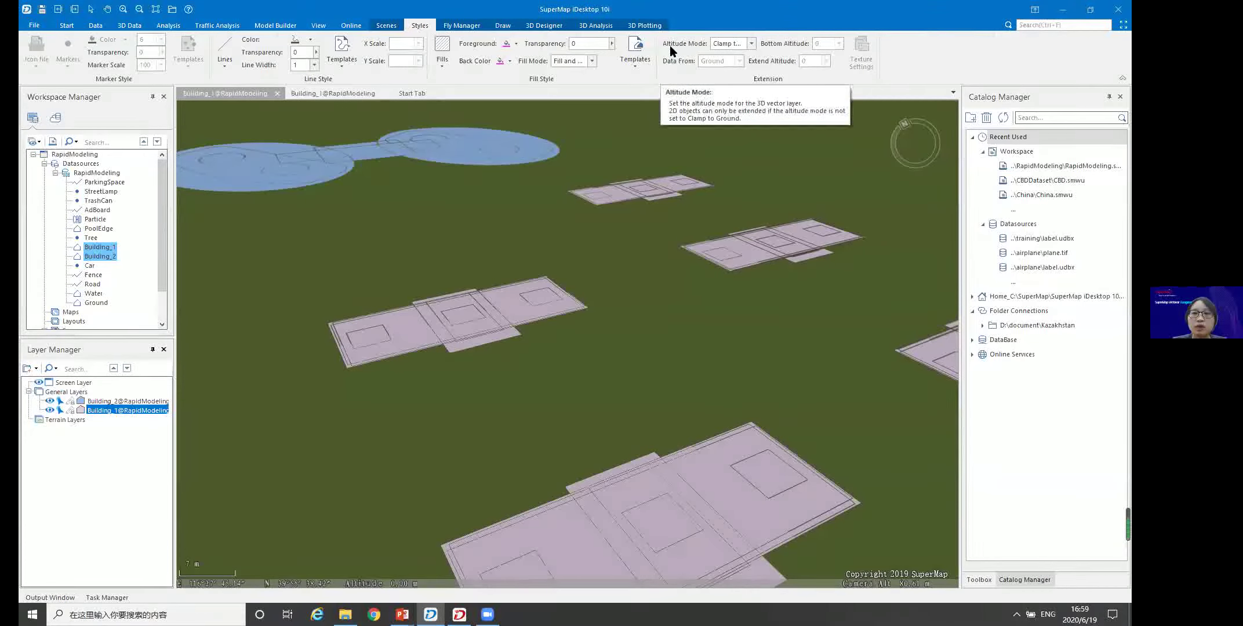
click(750, 44)
click(739, 72)
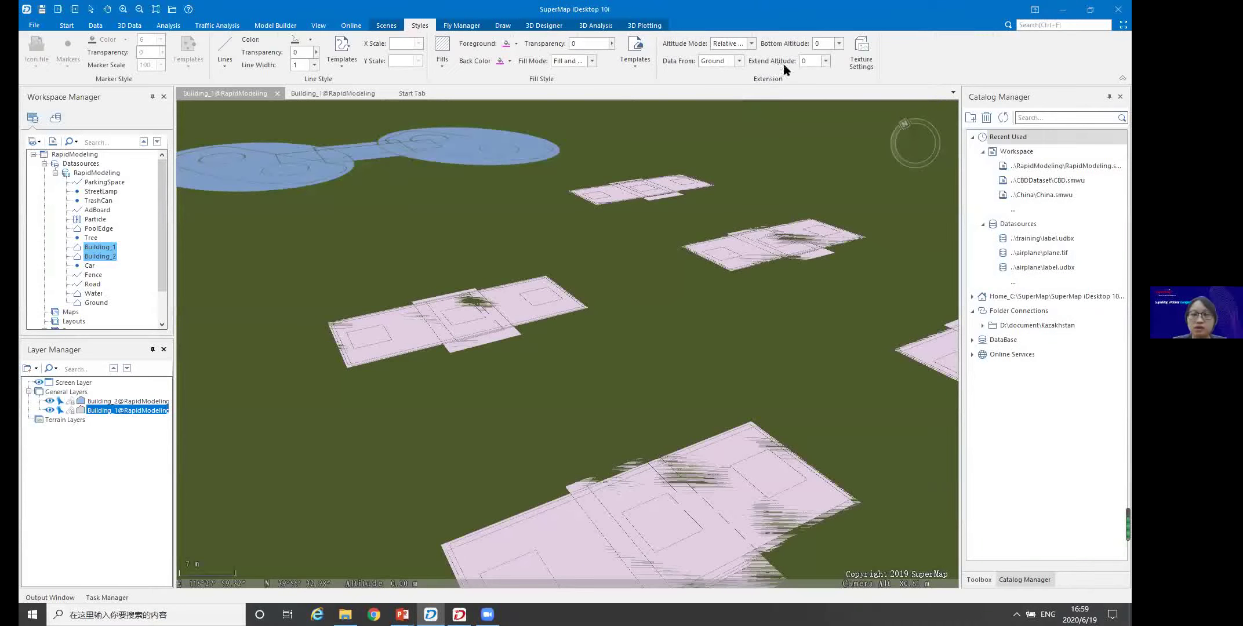
click(810, 60)
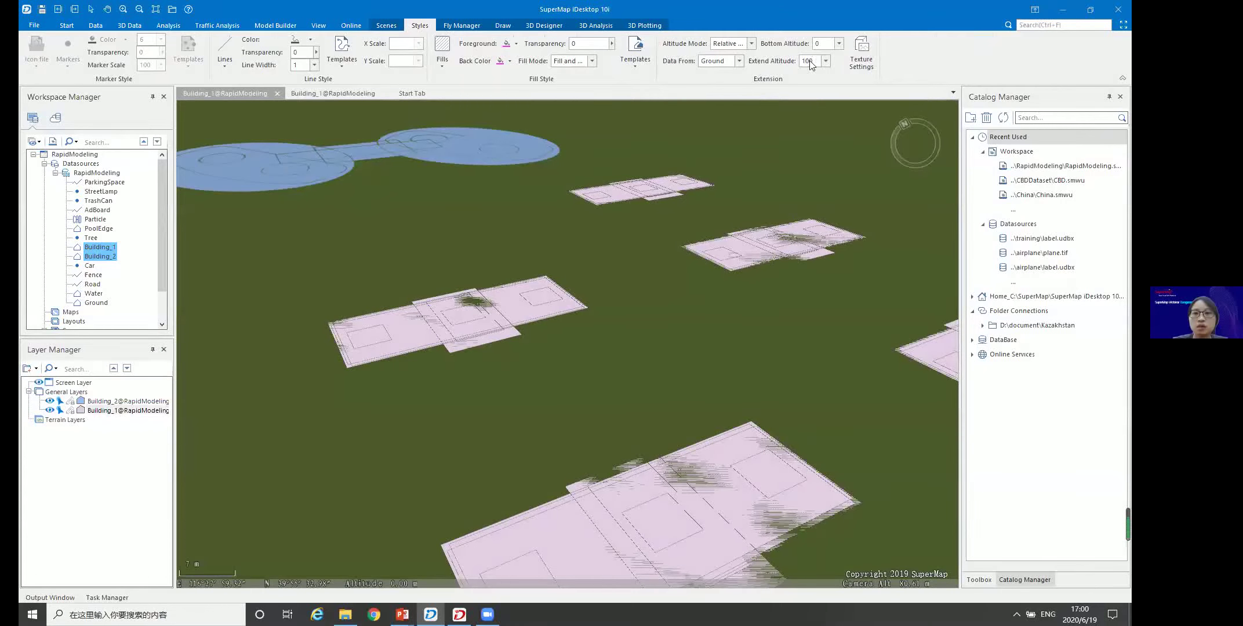
key(Return)
Examine the extruded Building_1 blocks in the scene from several angles and distances
scroll(593, 311, down, 2)
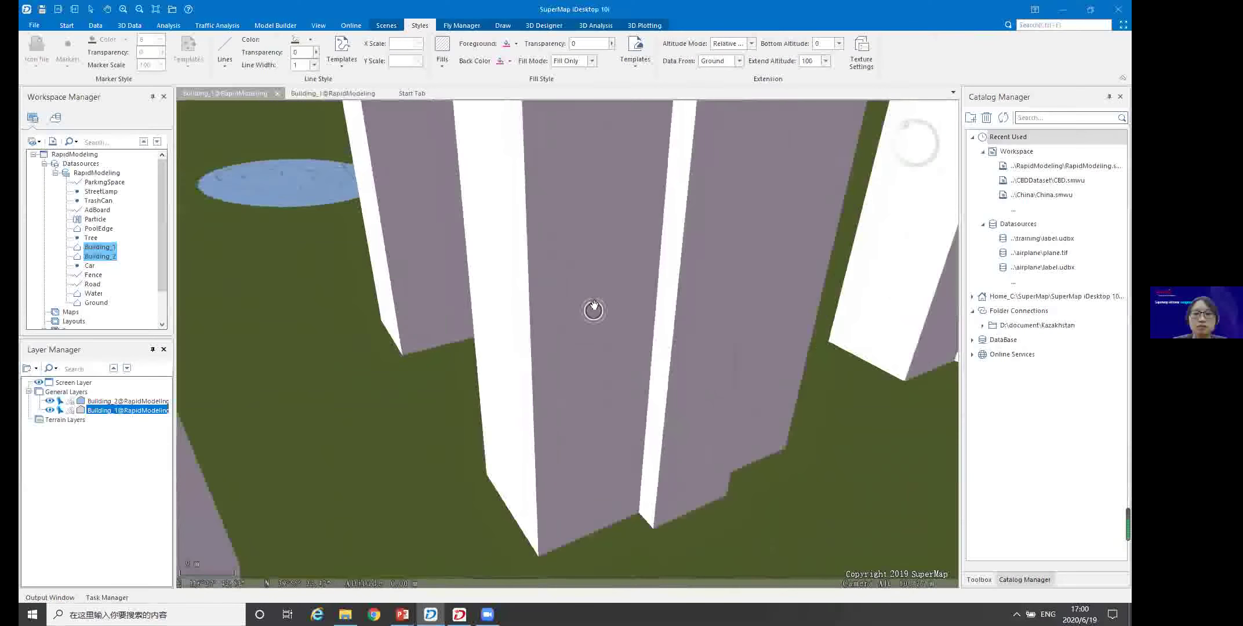
scroll(593, 307, down, 5)
mouse_move(552, 333)
middle_down()
mouse_move(669, 324)
mouse_move(792, 291)
mouse_move(766, 322)
mouse_move(655, 340)
mouse_move(644, 323)
mouse_move(580, 356)
middle_up()
scroll(582, 360, up, 3)
middle_drag(631, 280, 589, 281)
drag(589, 281, 722, 328)
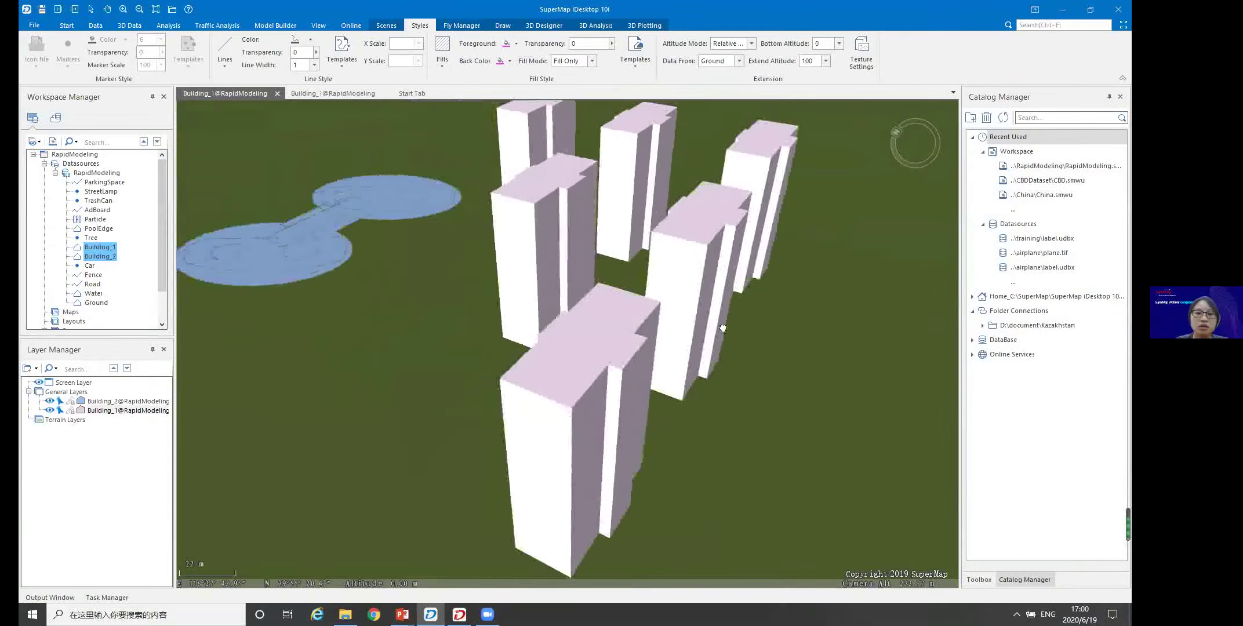
scroll(723, 329, down, 2)
scroll(716, 348, down, 2)
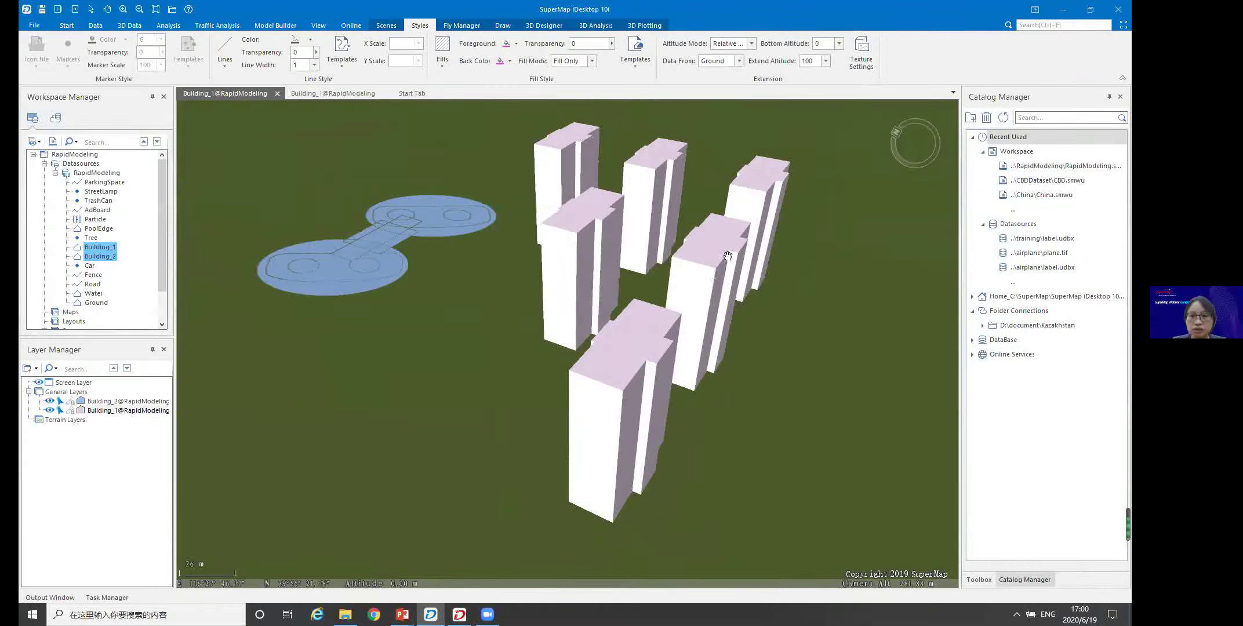
Apply 0000000001.jpg from the RapidModeling Texture folder as the side texture of the Building_1 scene layer
click(861, 54)
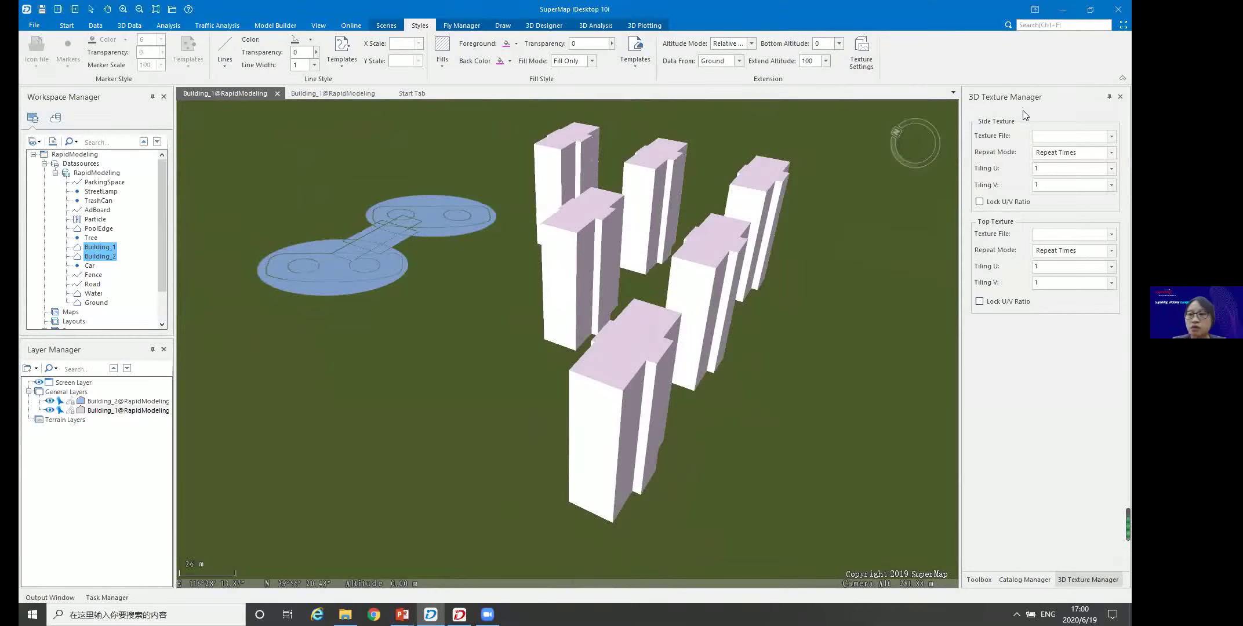
click(1111, 137)
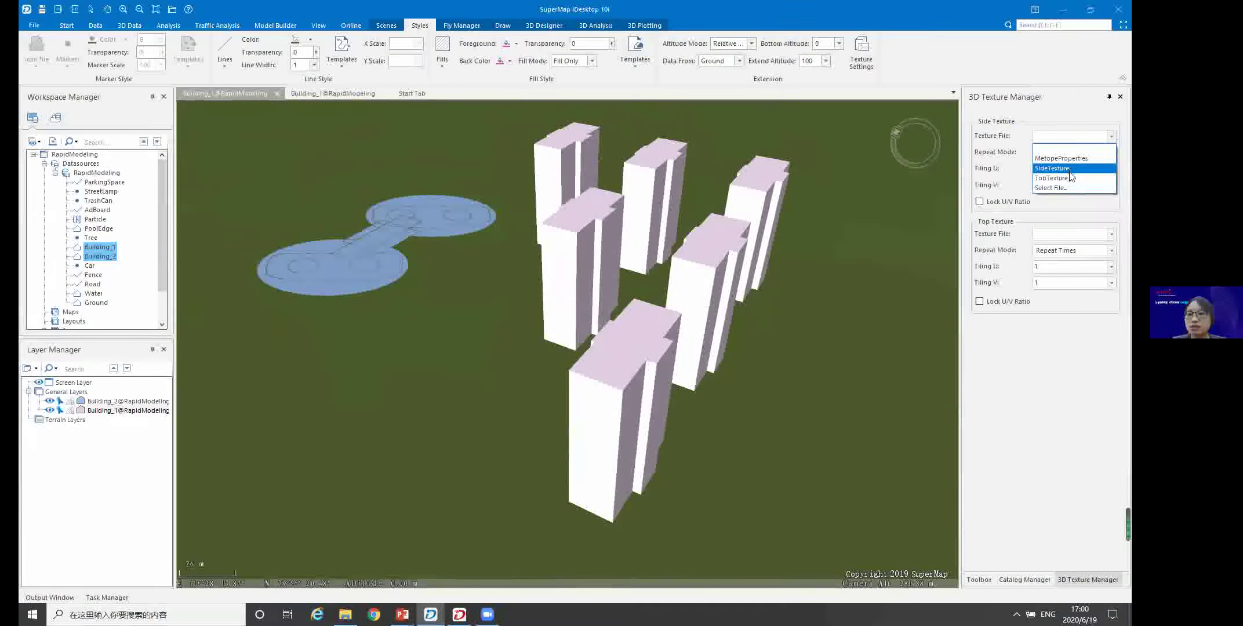
click(1058, 189)
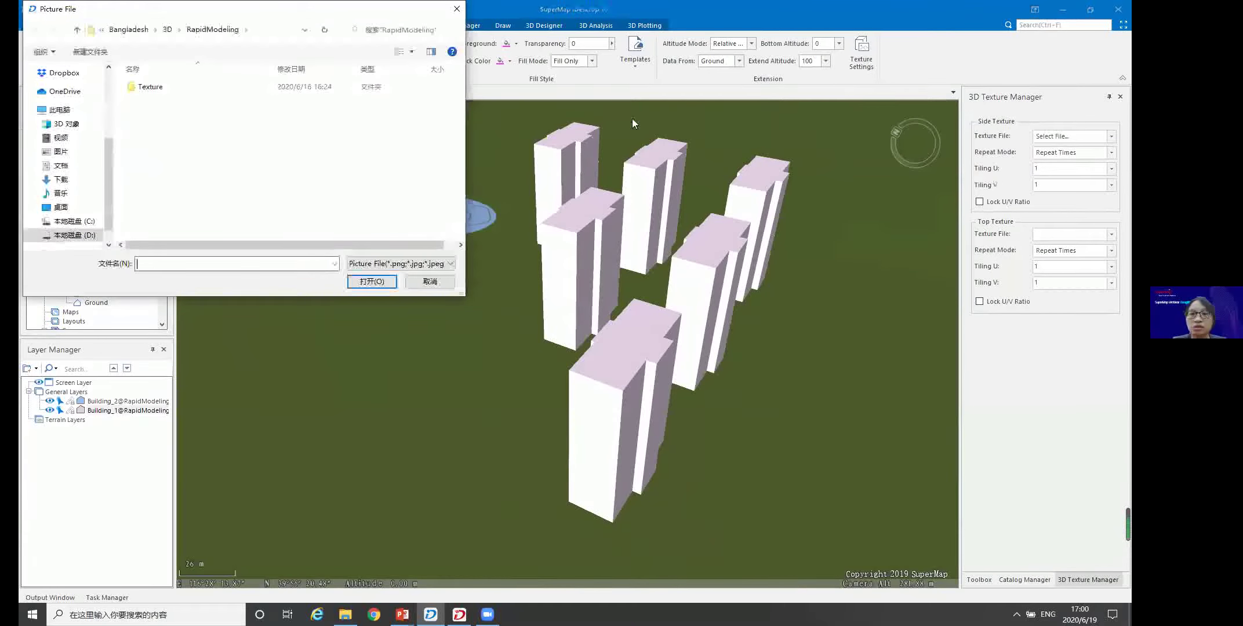
double_click(154, 89)
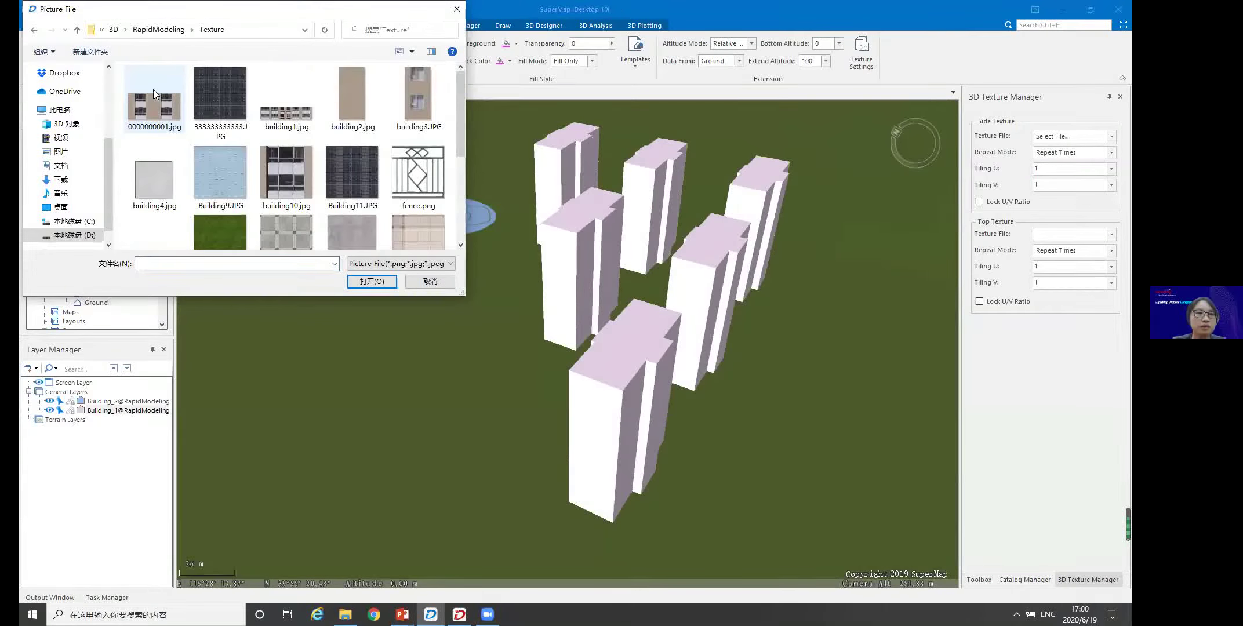
click(158, 103)
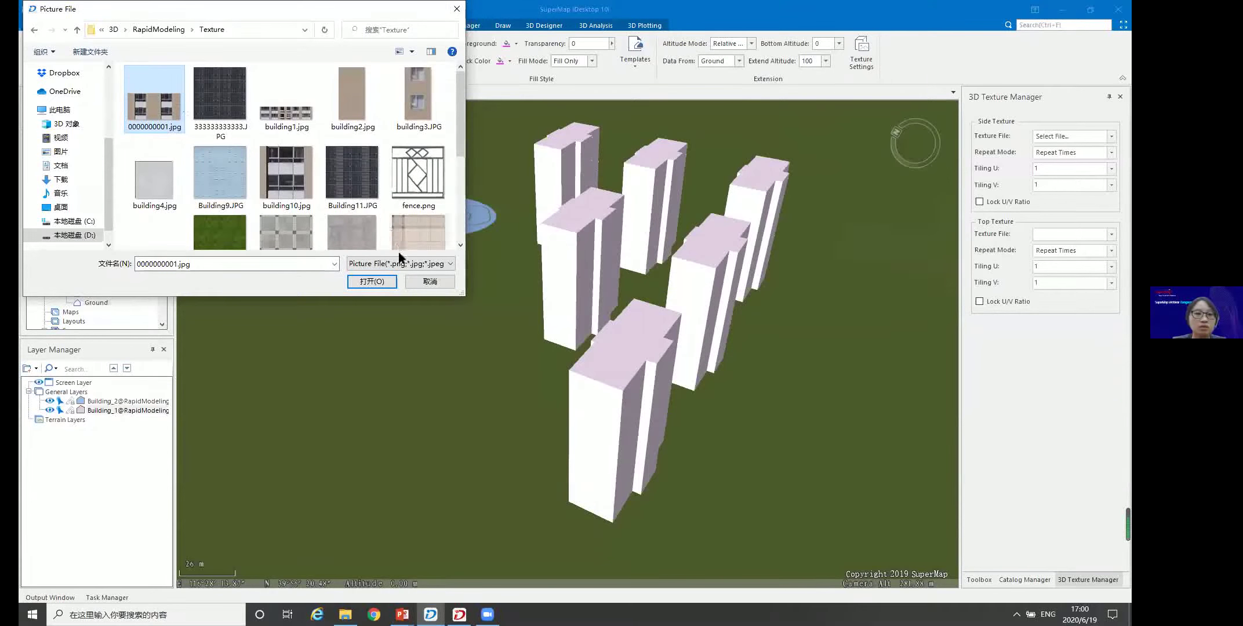
click(374, 281)
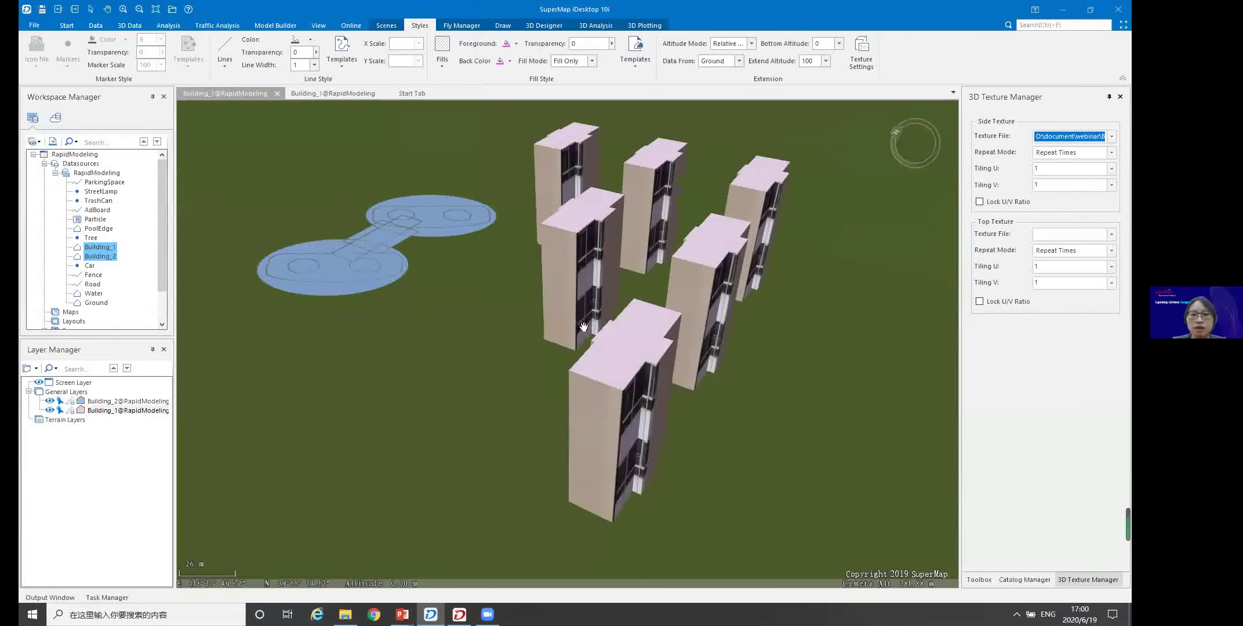
Set the Building_1 side texture's tiling to 10 in U and 5 in V
drag(612, 340, 551, 285)
middle_drag(637, 293, 491, 317)
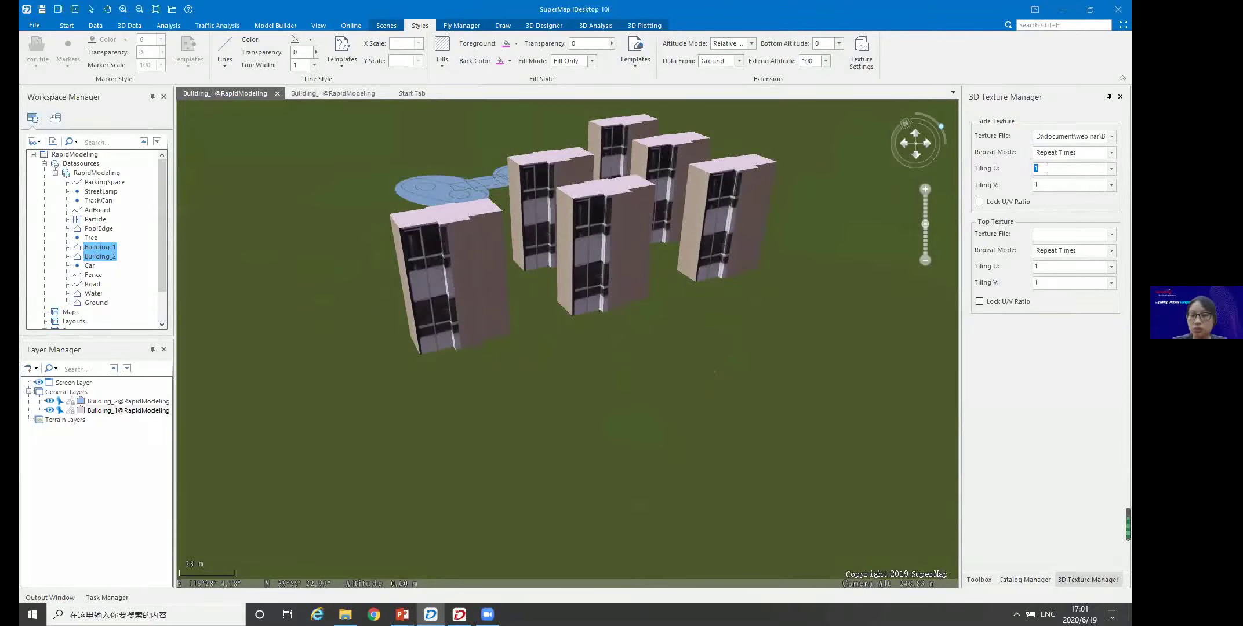
text(10)
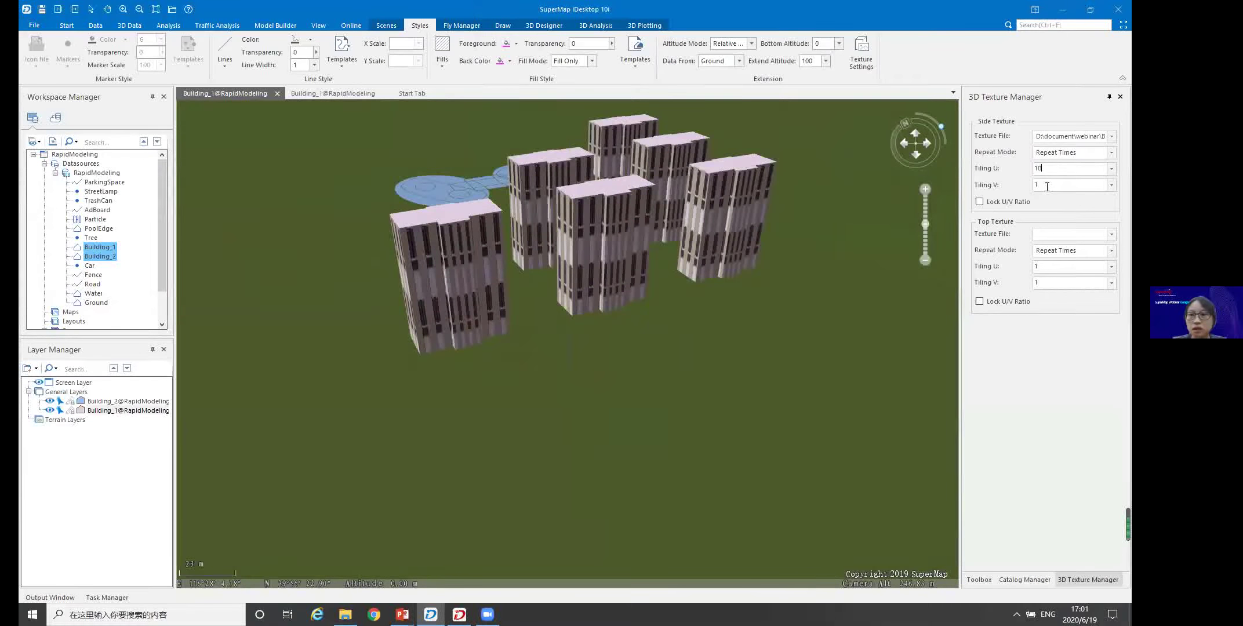
click(1047, 186)
text(5)
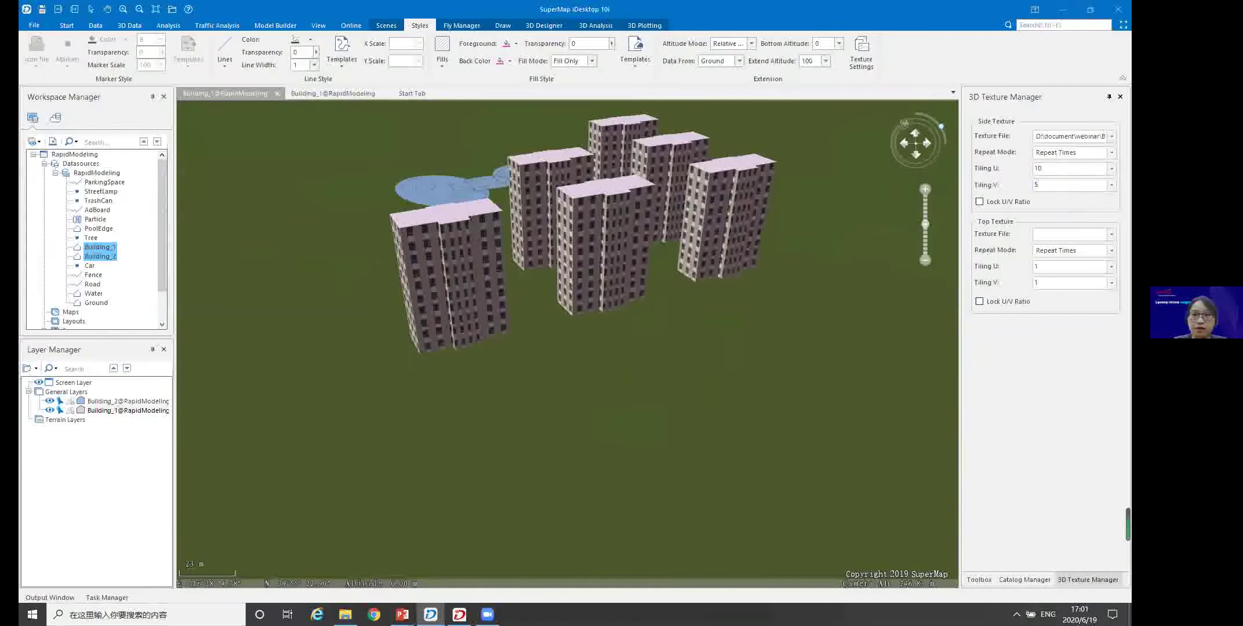
Apply building4.jpg from the Texture folder as the top texture of the Building_1 scene layer
drag(690, 220, 672, 331)
scroll(647, 326, up, 3)
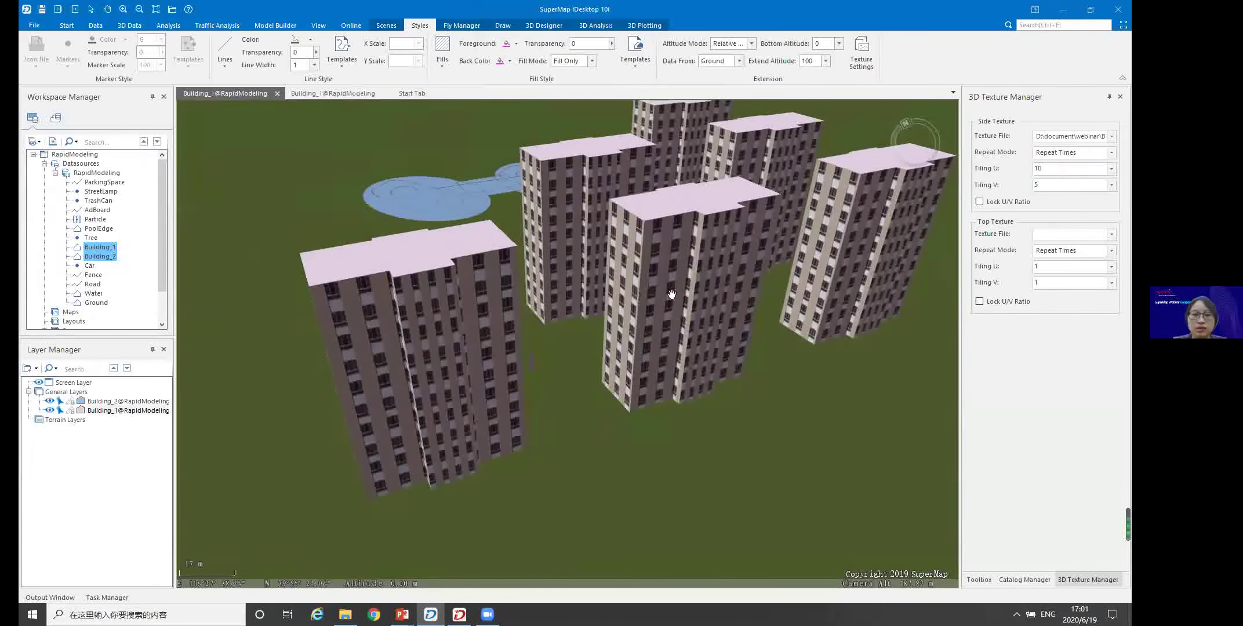
mouse_move(675, 293)
middle_down()
mouse_move(696, 371)
mouse_move(725, 400)
mouse_move(613, 355)
mouse_move(707, 360)
mouse_move(791, 341)
middle_up()
scroll(612, 355, down, 3)
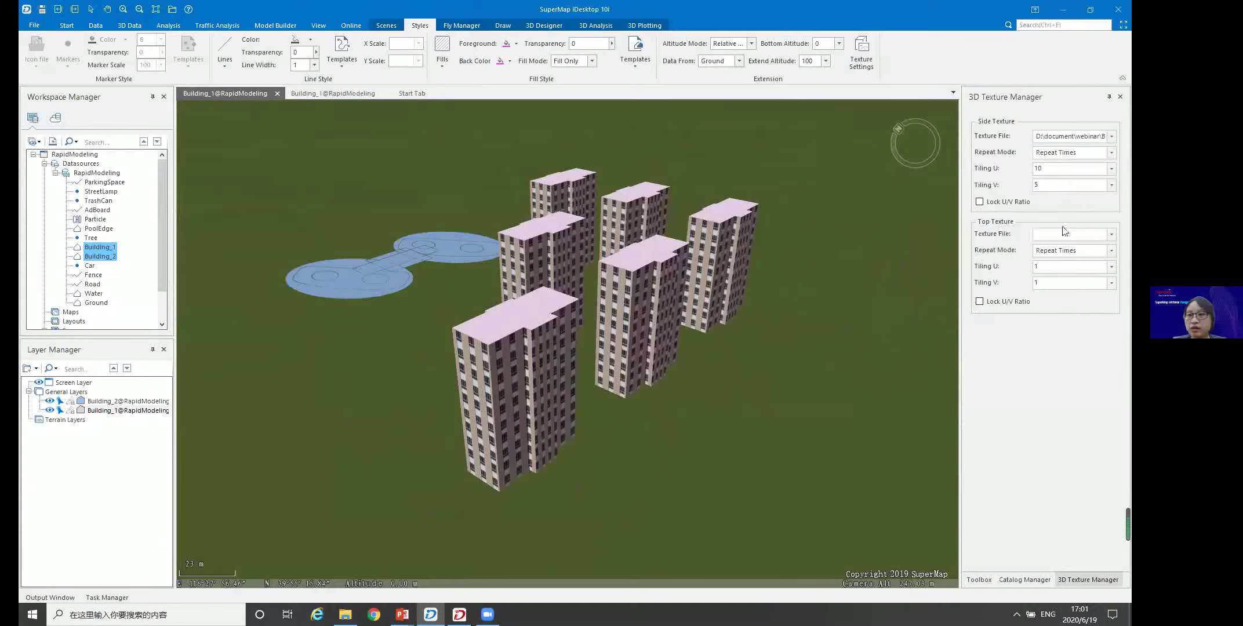
click(1111, 235)
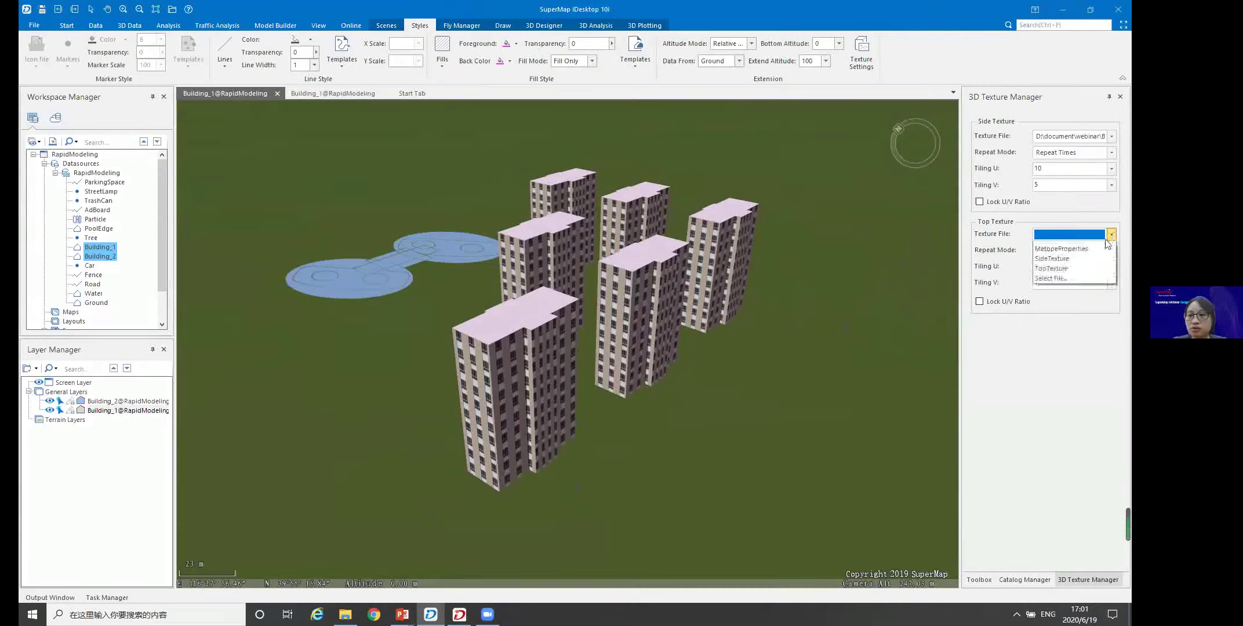
click(1047, 287)
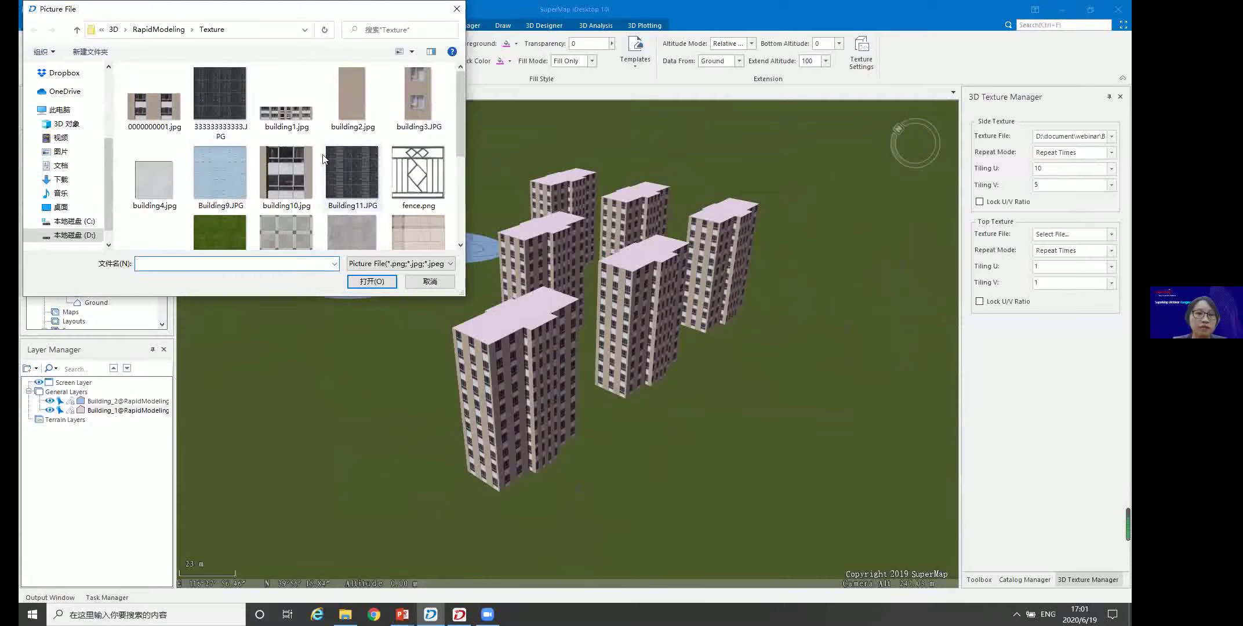
scroll(336, 197, down, 2)
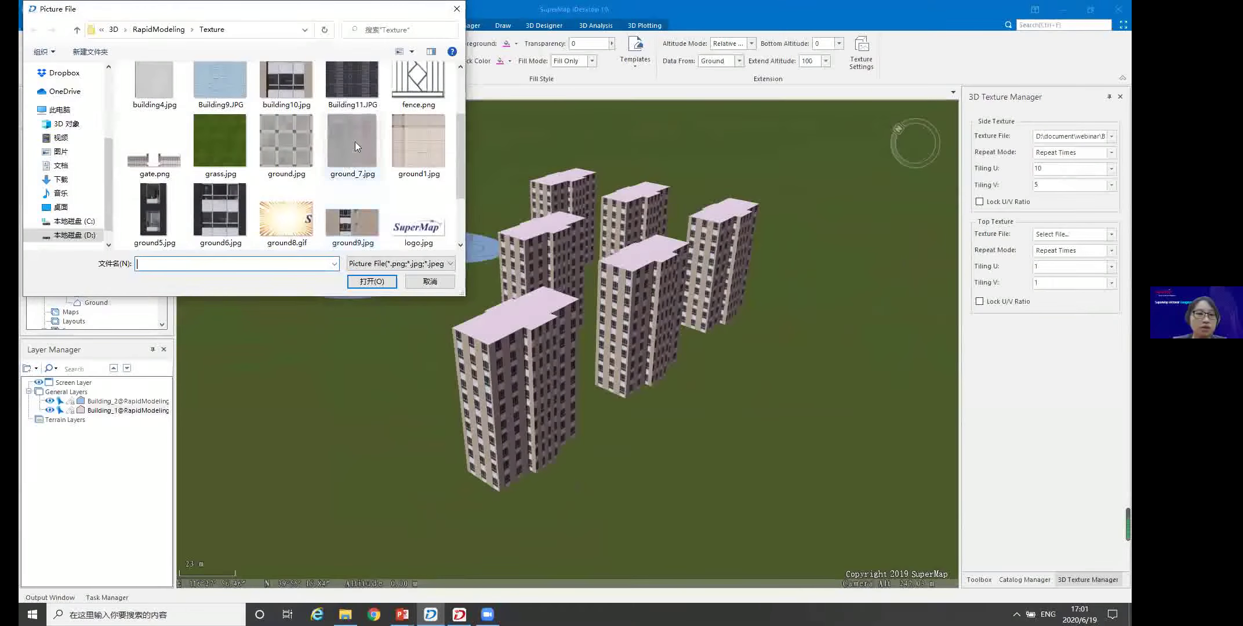
click(147, 84)
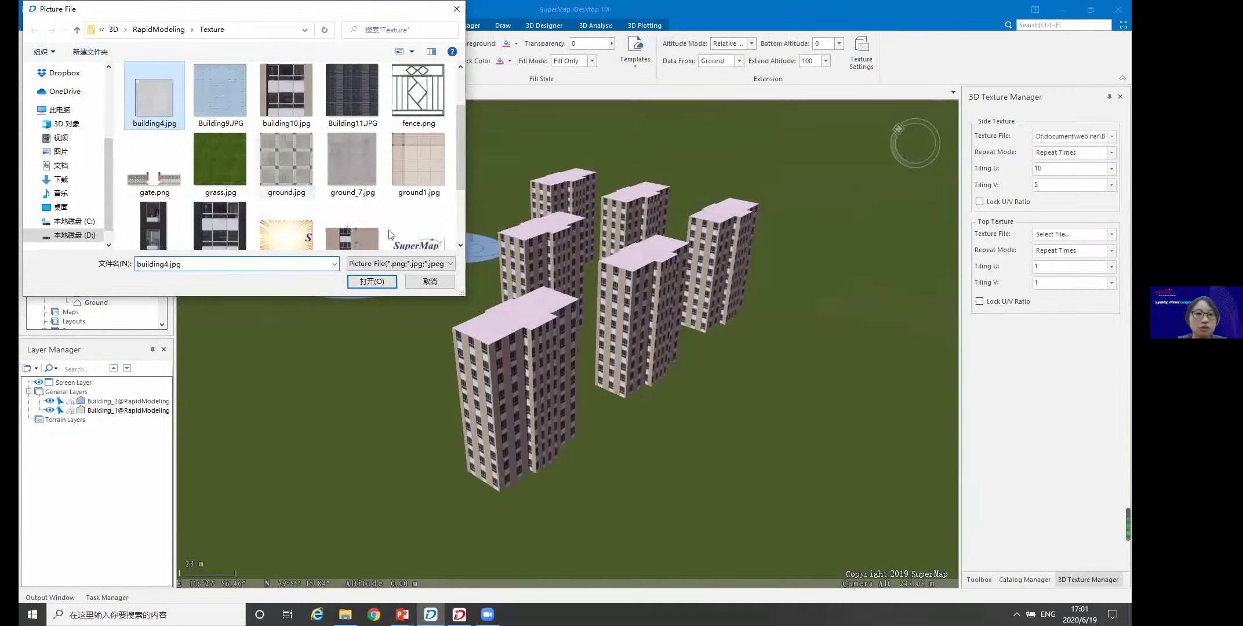
click(371, 282)
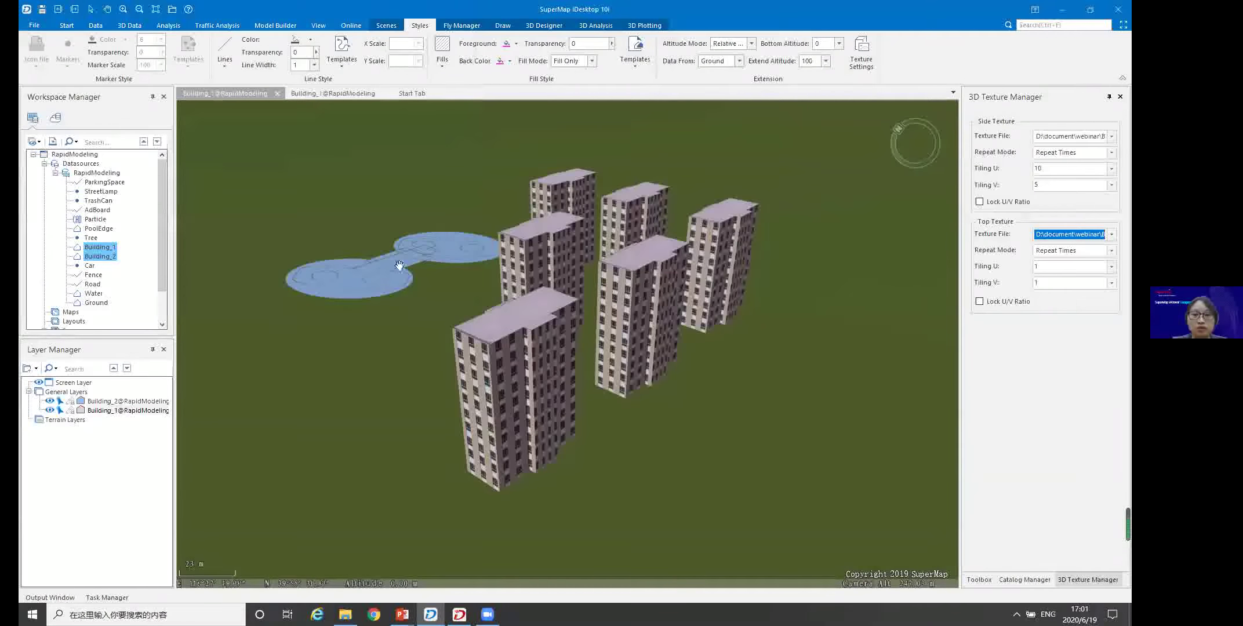
Examine the textured sides and roofs of the Building_1 blocks from several angles and distances
mouse_move(592, 310)
mouse_down()
mouse_move(643, 334)
mouse_move(647, 313)
mouse_move(597, 320)
mouse_up()
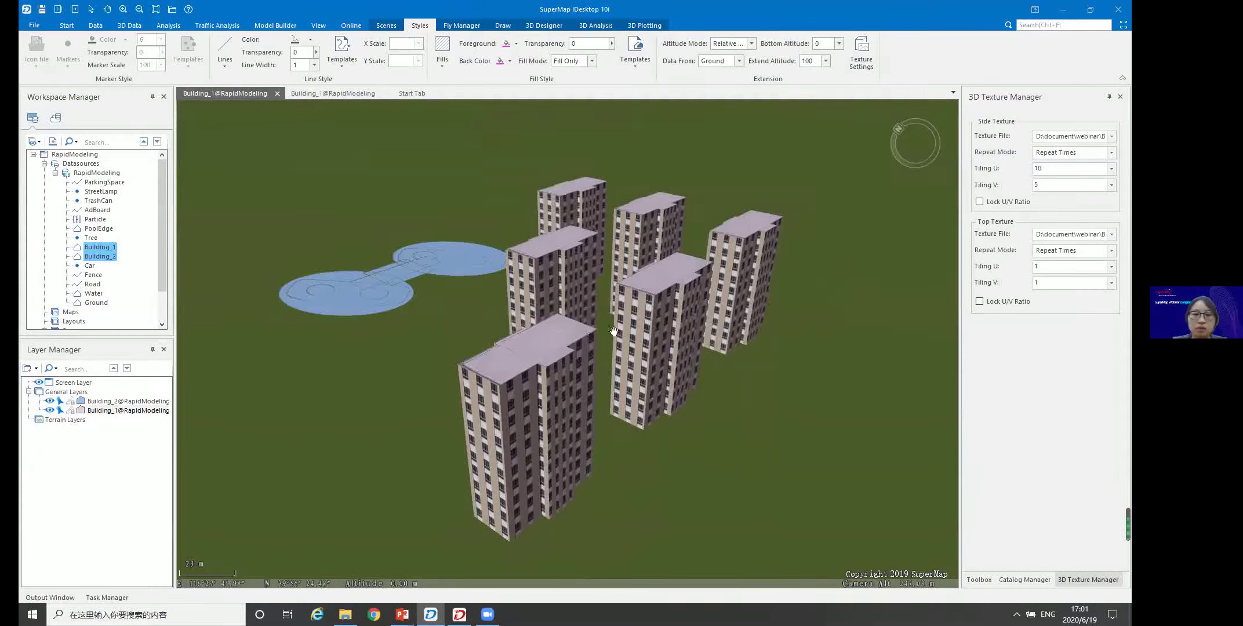
middle_drag(613, 331, 537, 313)
drag(562, 311, 683, 329)
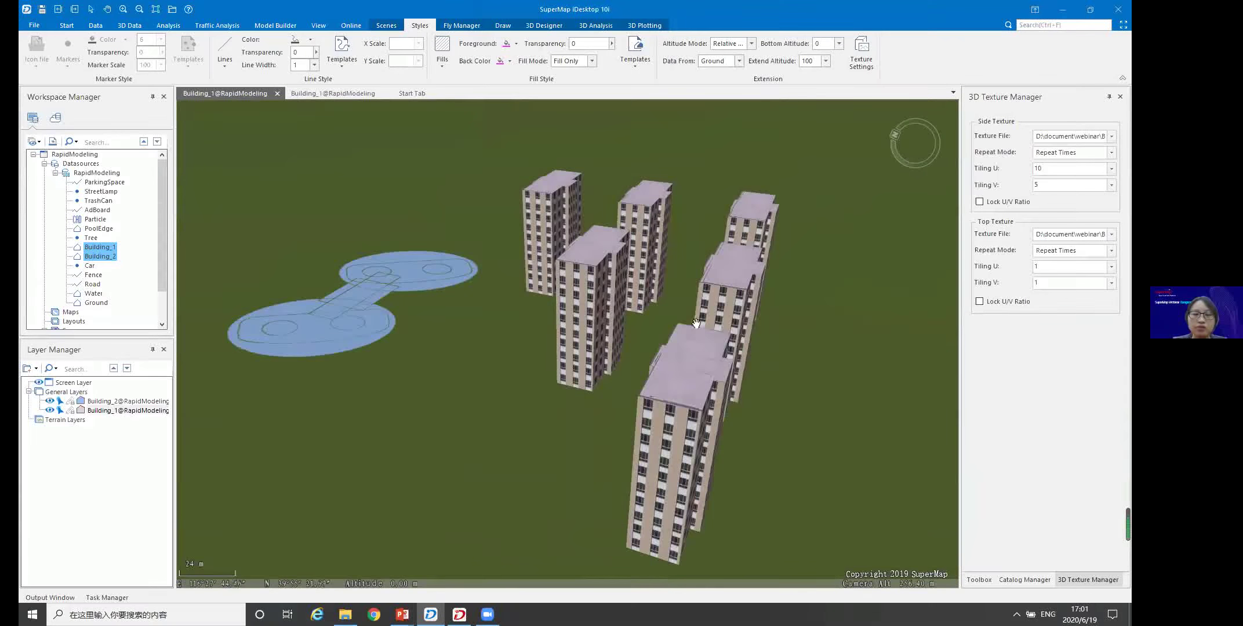
middle_drag(710, 334, 600, 326)
middle_drag(720, 305, 698, 370)
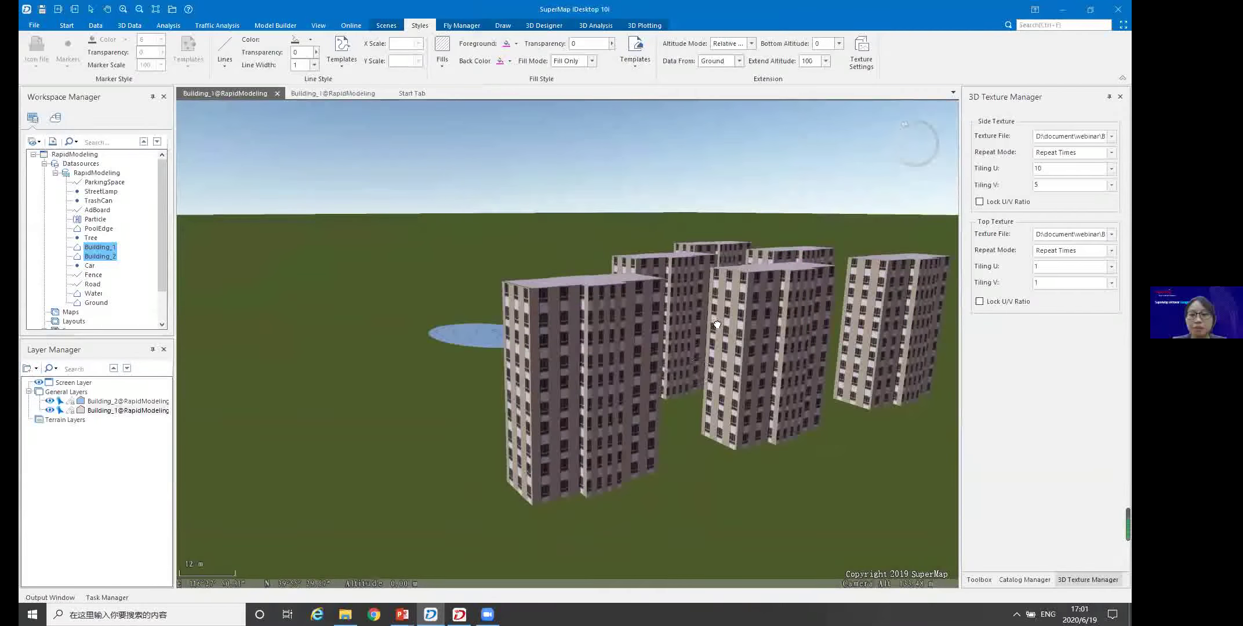
drag(716, 324, 669, 342)
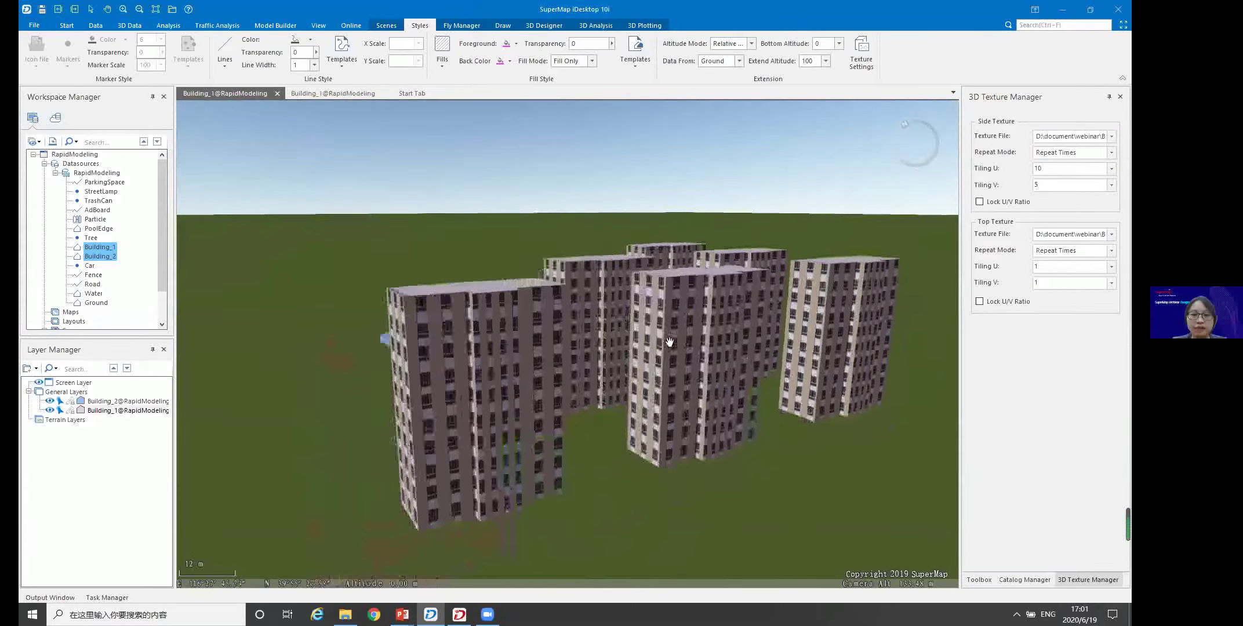
middle_drag(628, 367, 740, 224)
drag(603, 313, 725, 329)
mouse_move(530, 374)
mouse_down()
mouse_move(569, 392)
mouse_move(523, 396)
mouse_up()
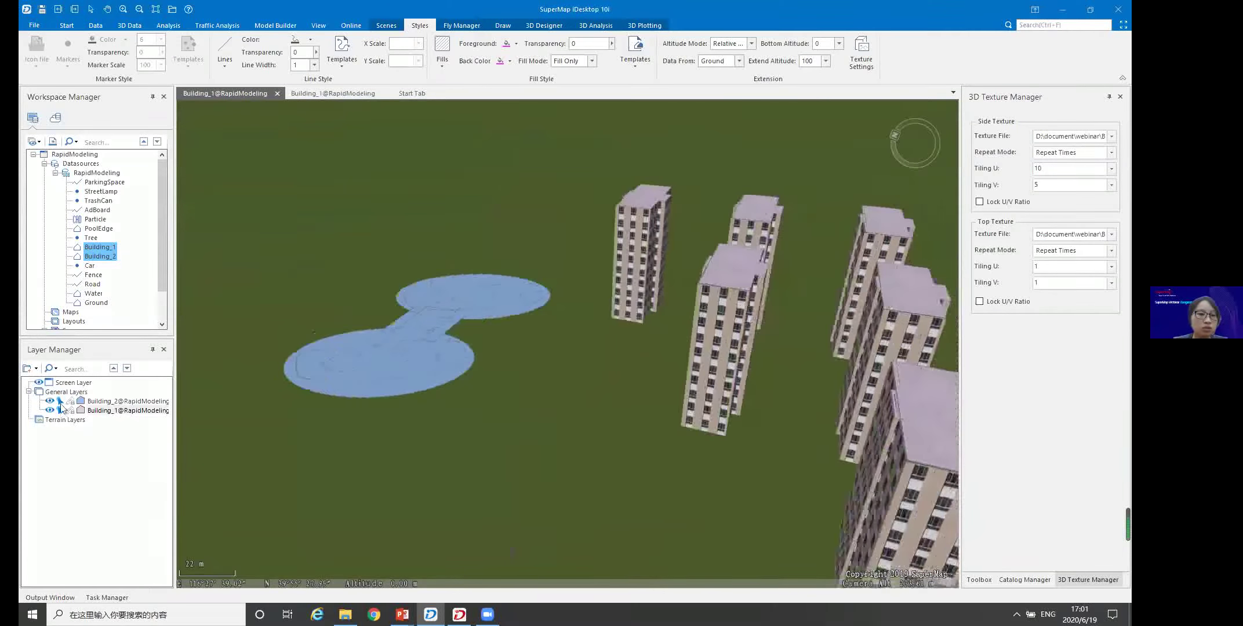
Browse the Building_2 dataset's attribute table, widening the MetopeProperties column and reviewing the height, elevation and texture fields
click(100, 401)
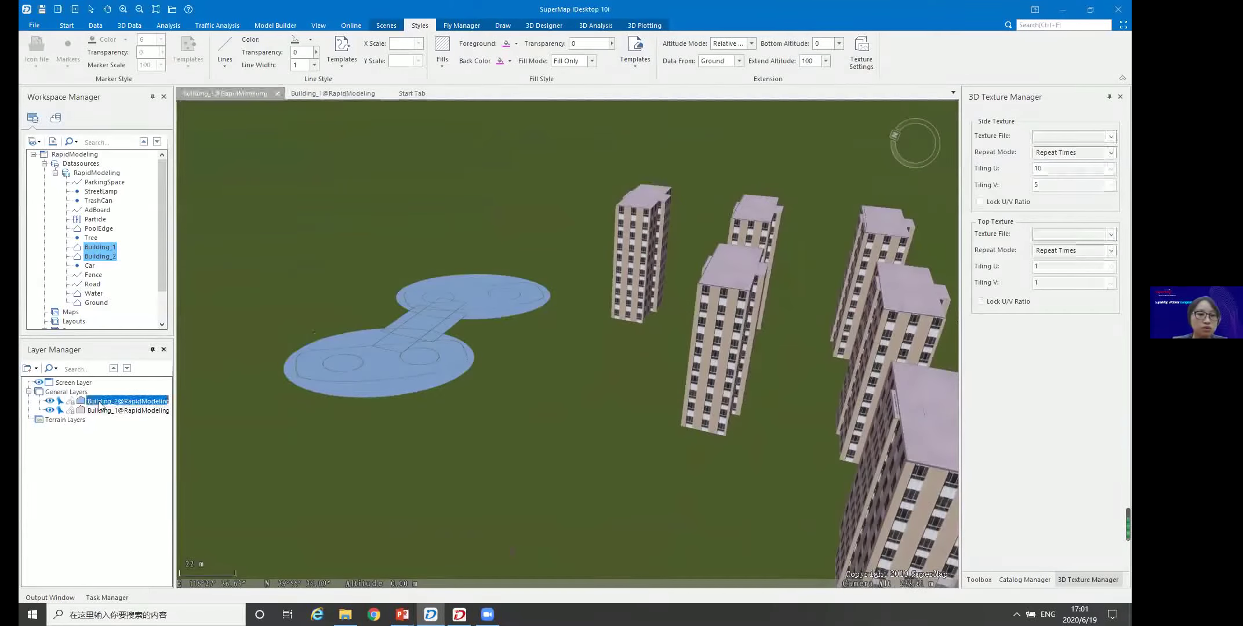
click(102, 256)
right_click(103, 258)
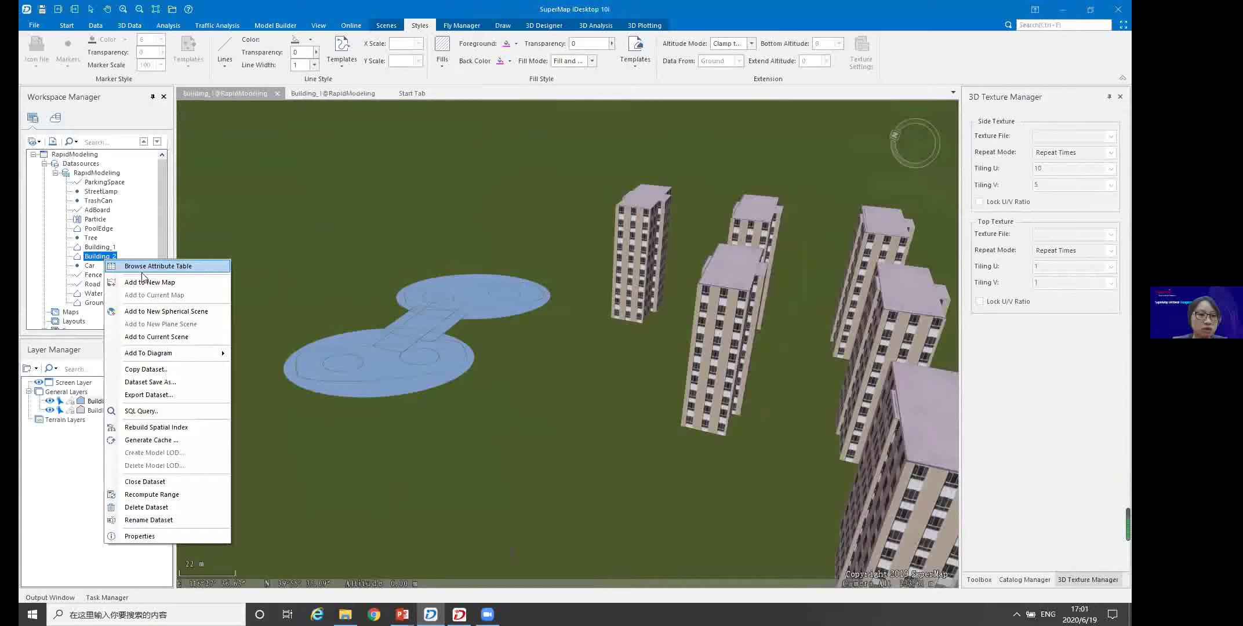
click(155, 266)
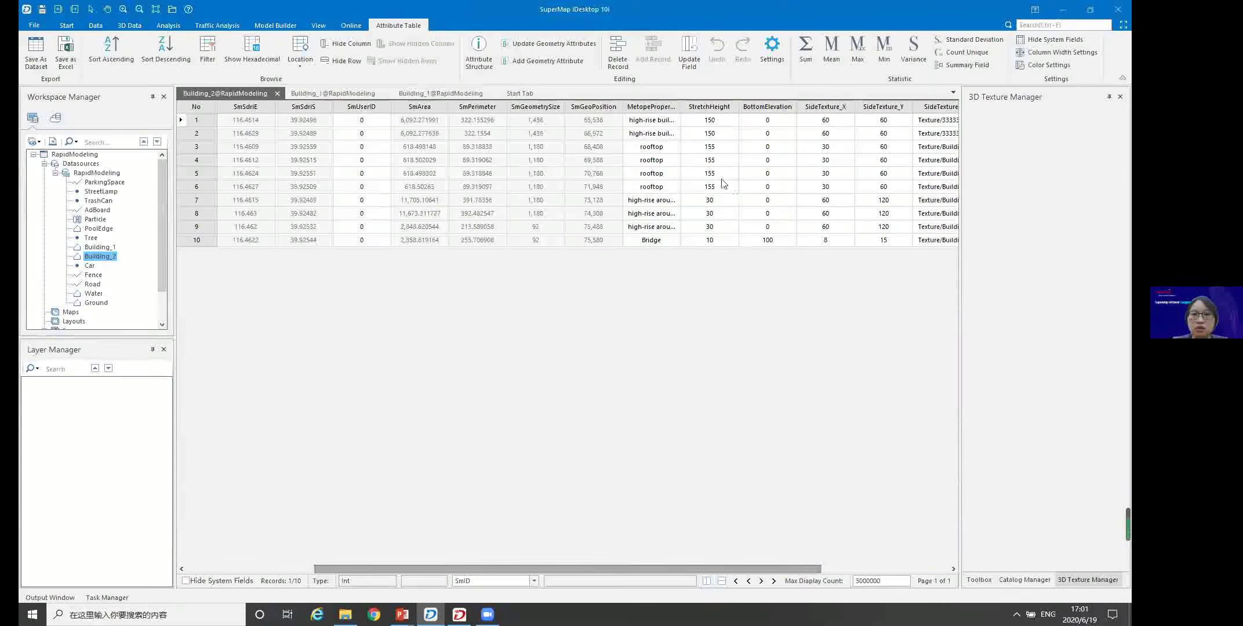
double_click(679, 106)
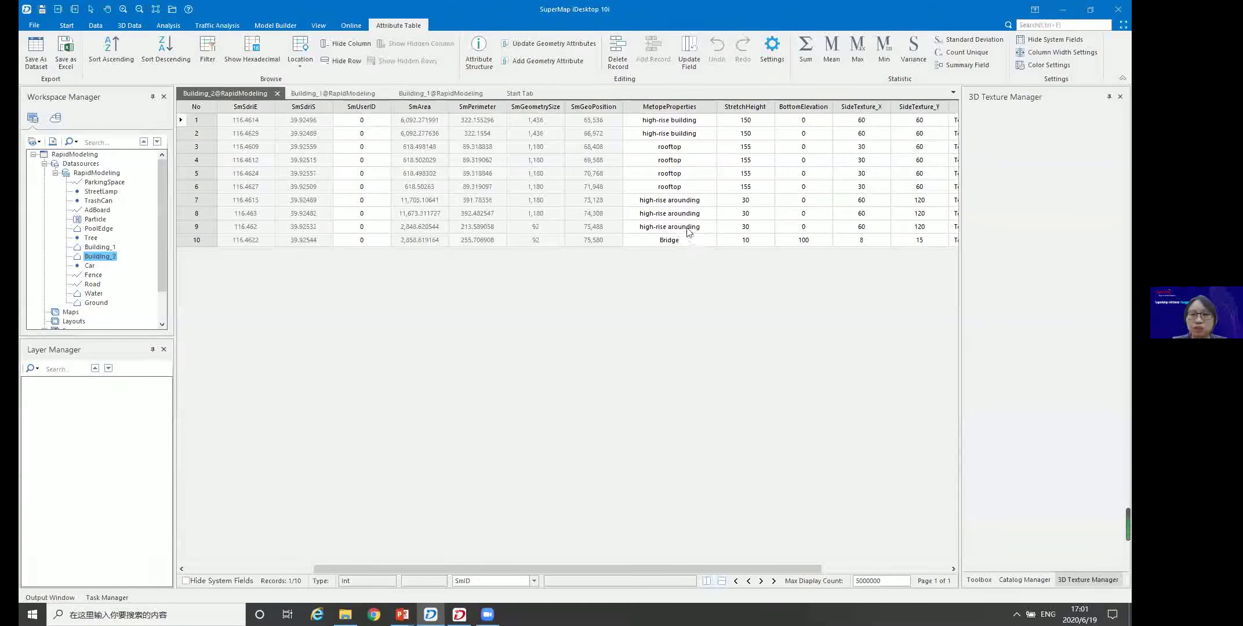
drag(602, 569, 693, 569)
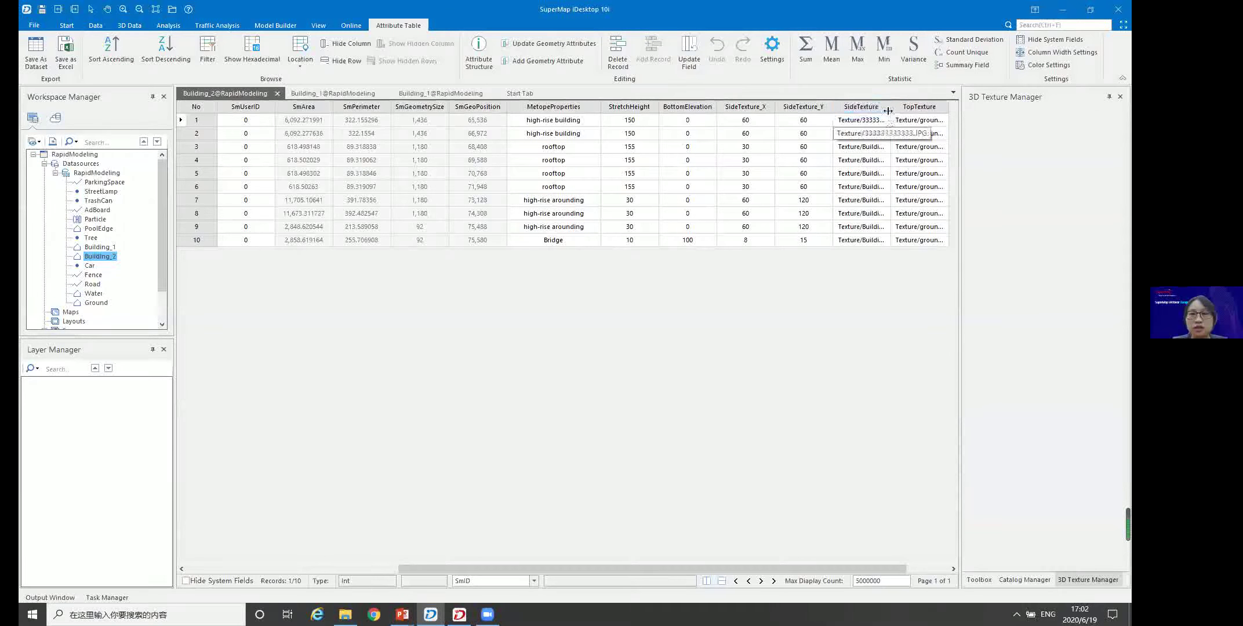
Back in the scene, set the Building_2 layer's altitude mode to Relative to Ground and its extend altitude to the StretchHeight field
click(408, 98)
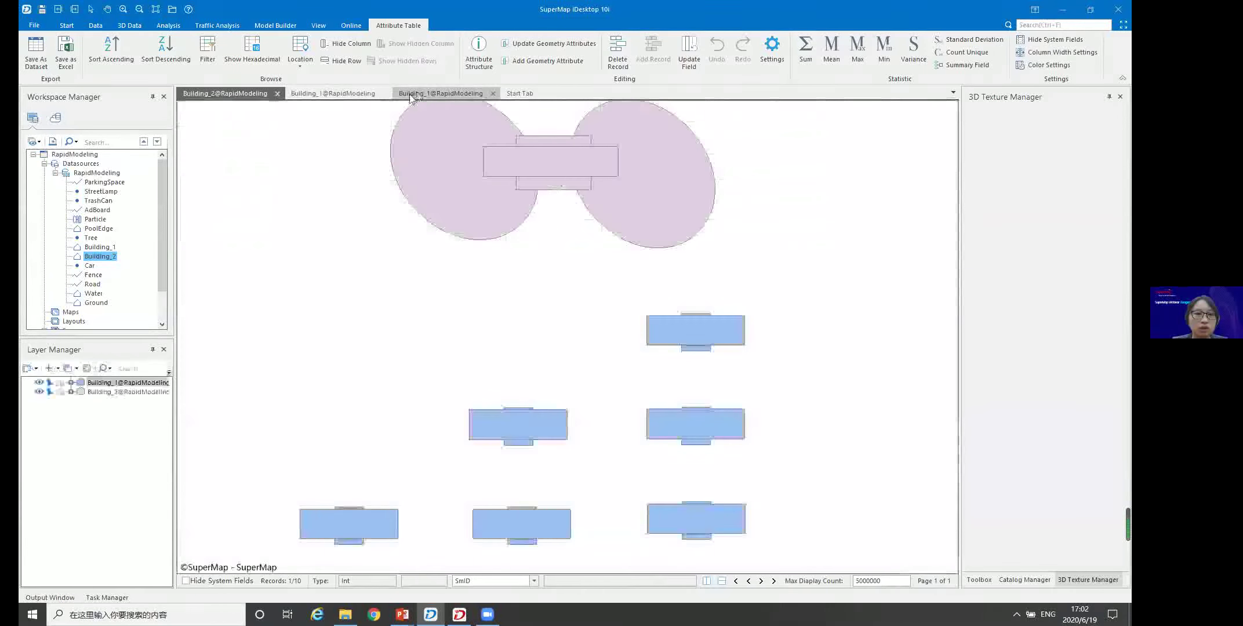
click(345, 95)
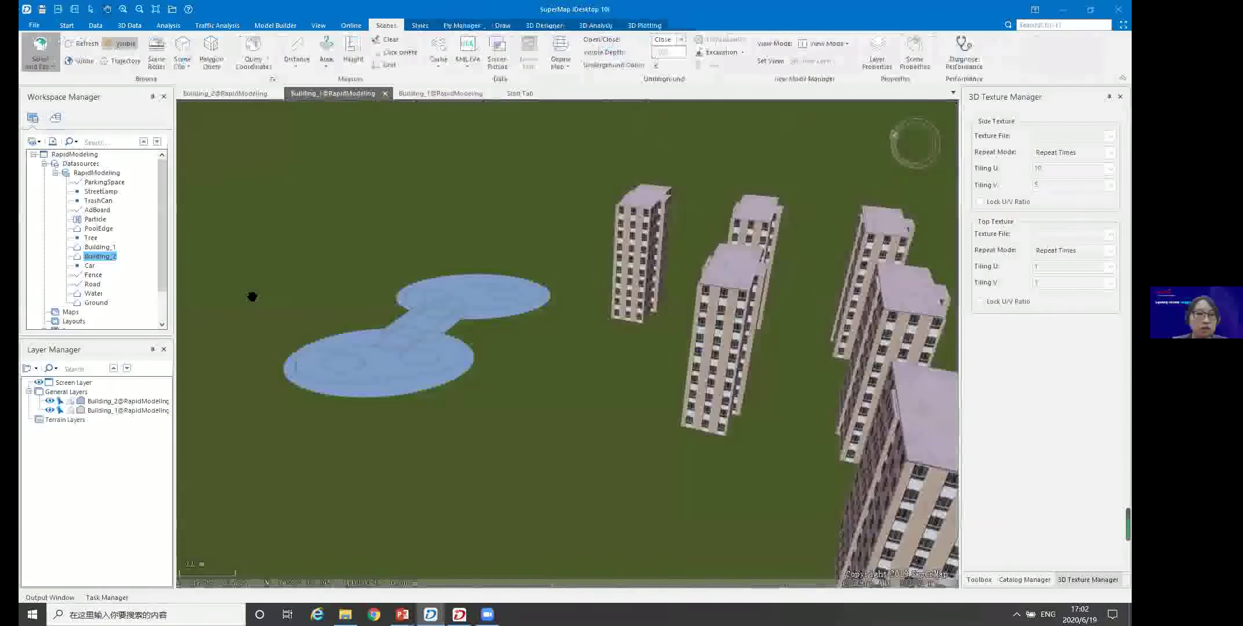
click(116, 402)
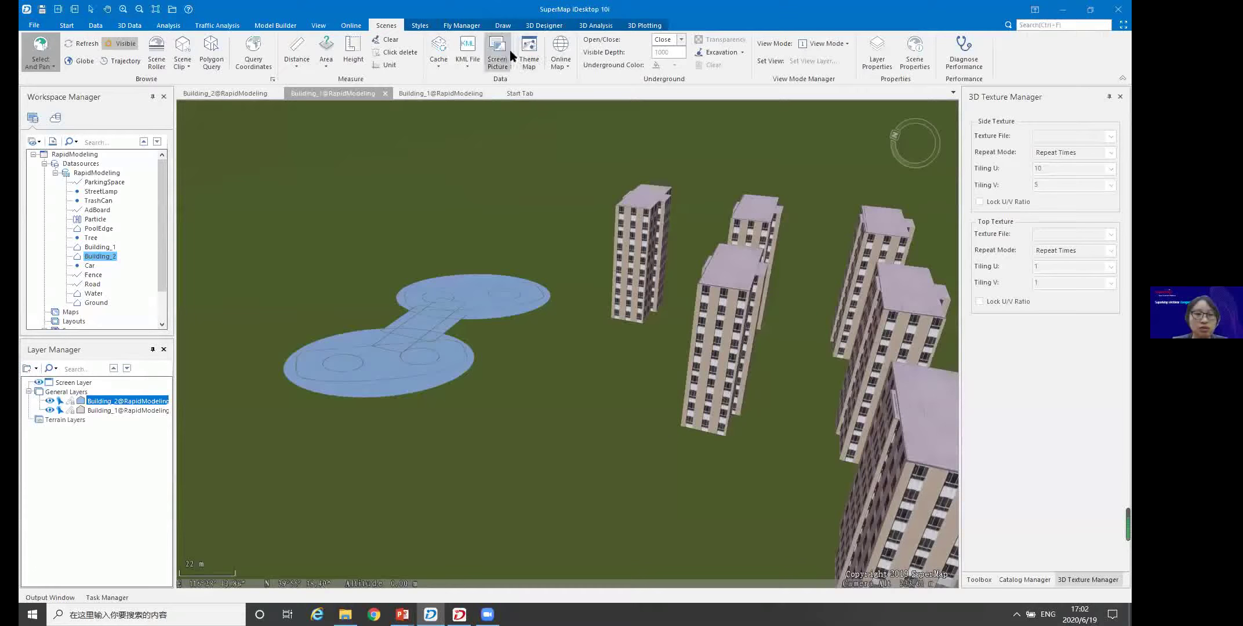
click(434, 25)
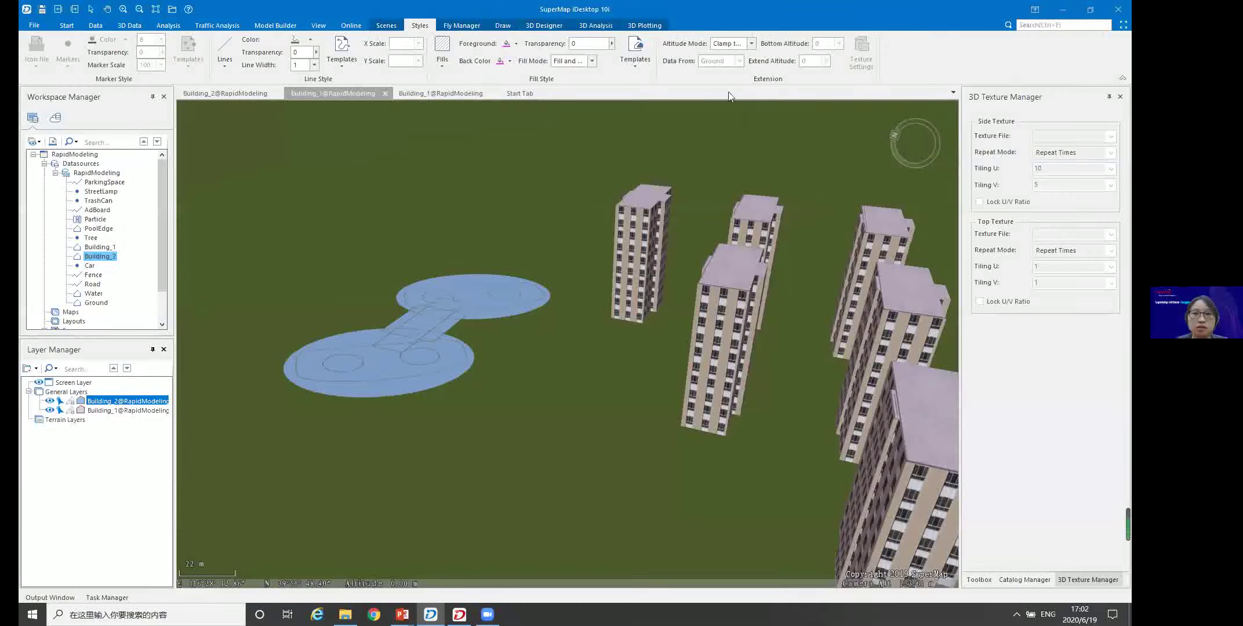
click(751, 44)
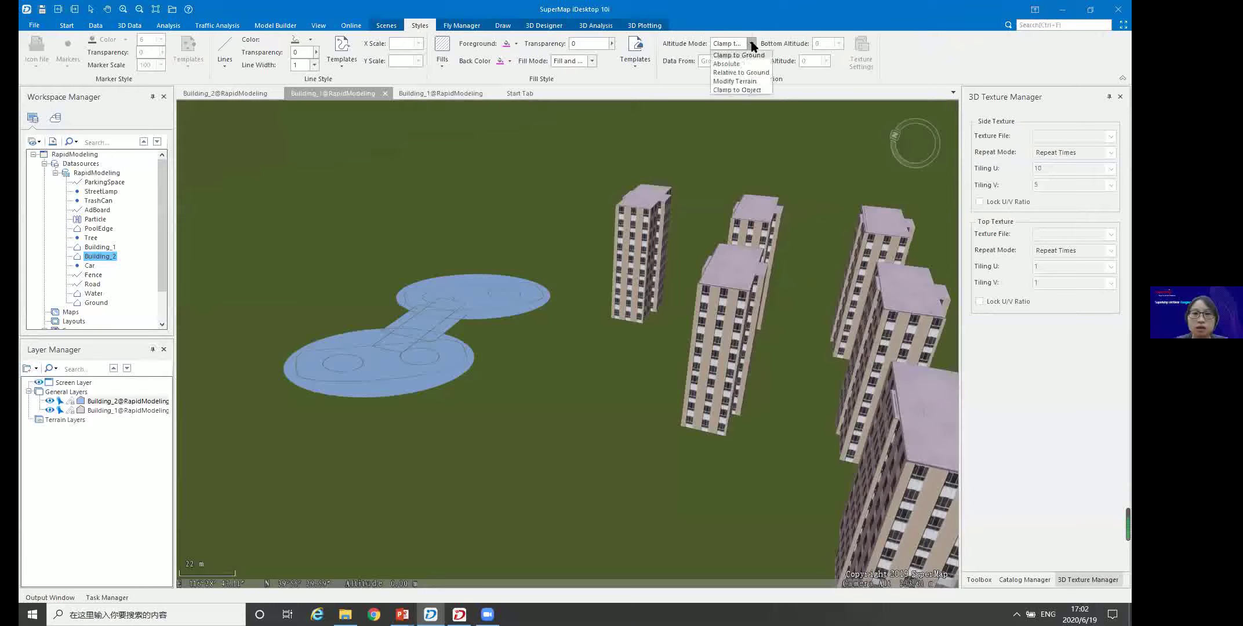
click(729, 73)
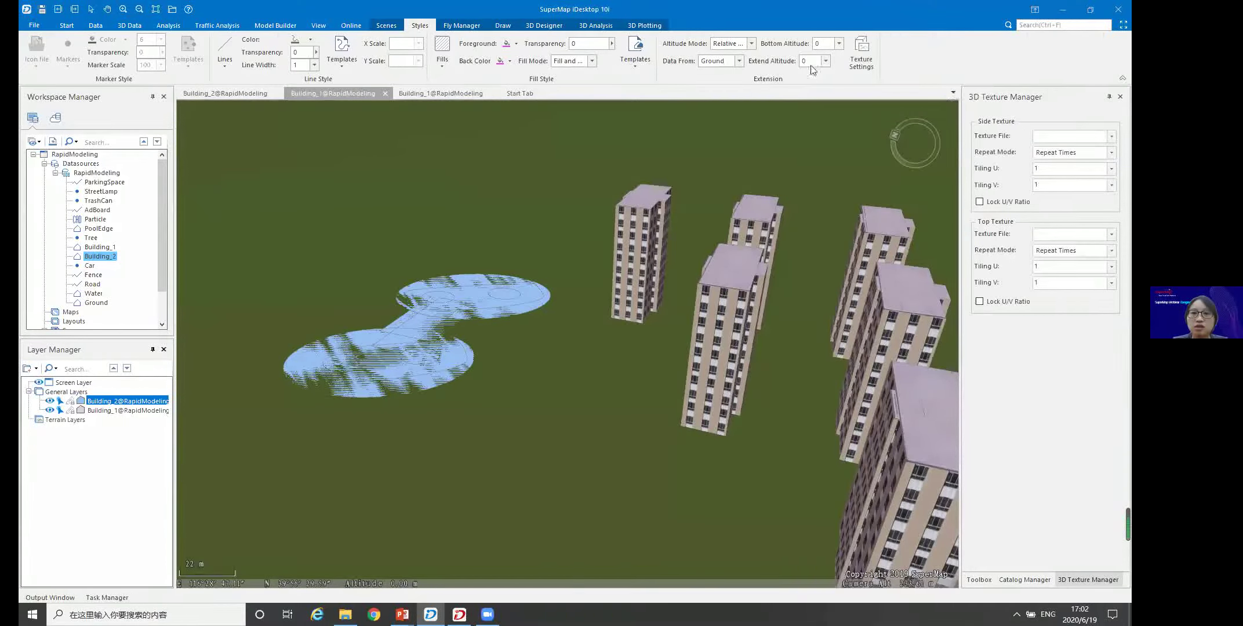
click(826, 61)
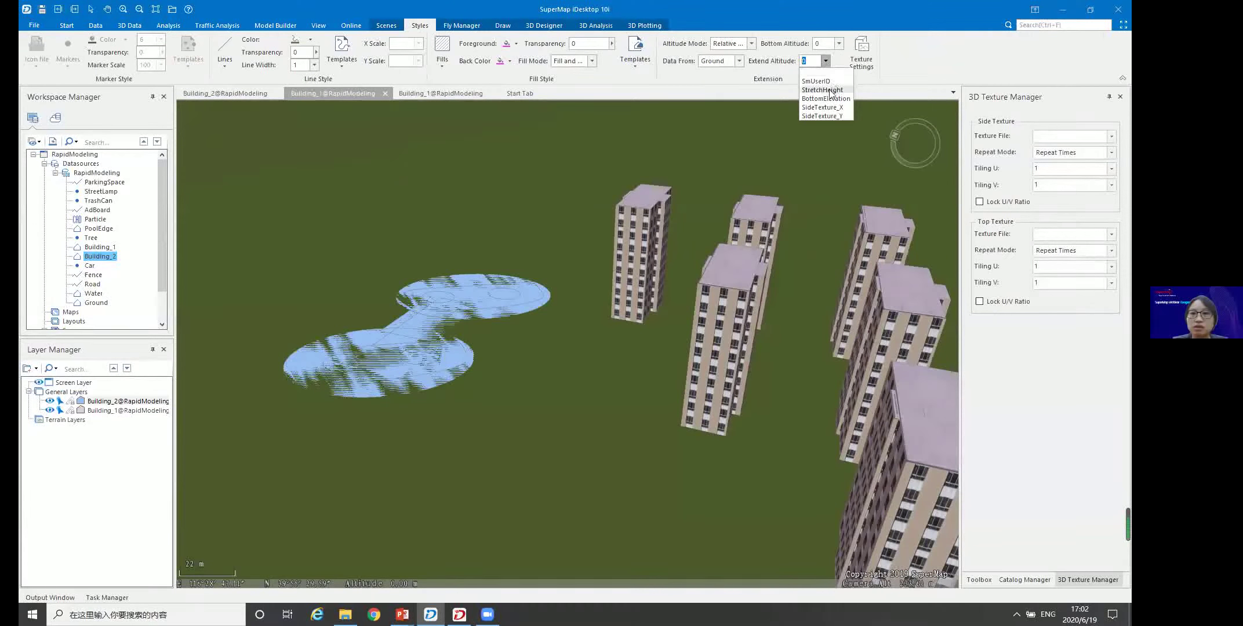
click(831, 90)
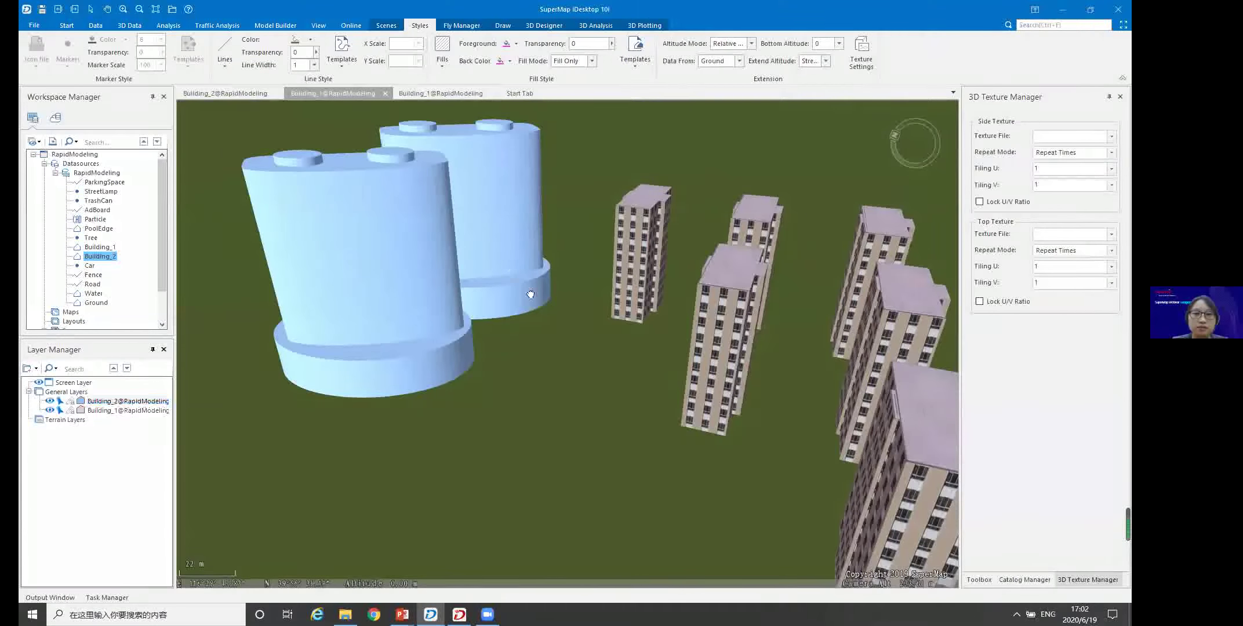
drag(515, 267, 567, 315)
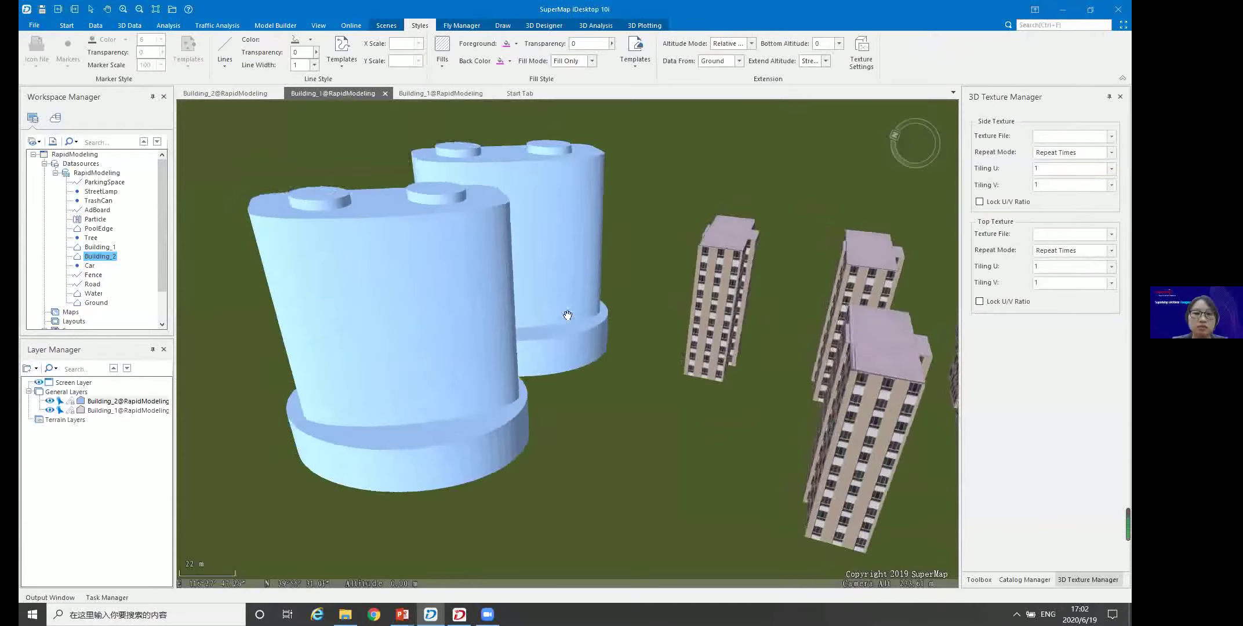
Set the Building_2 layer's side texture to the SideTexture field and its top texture to the TopTexture field
click(245, 91)
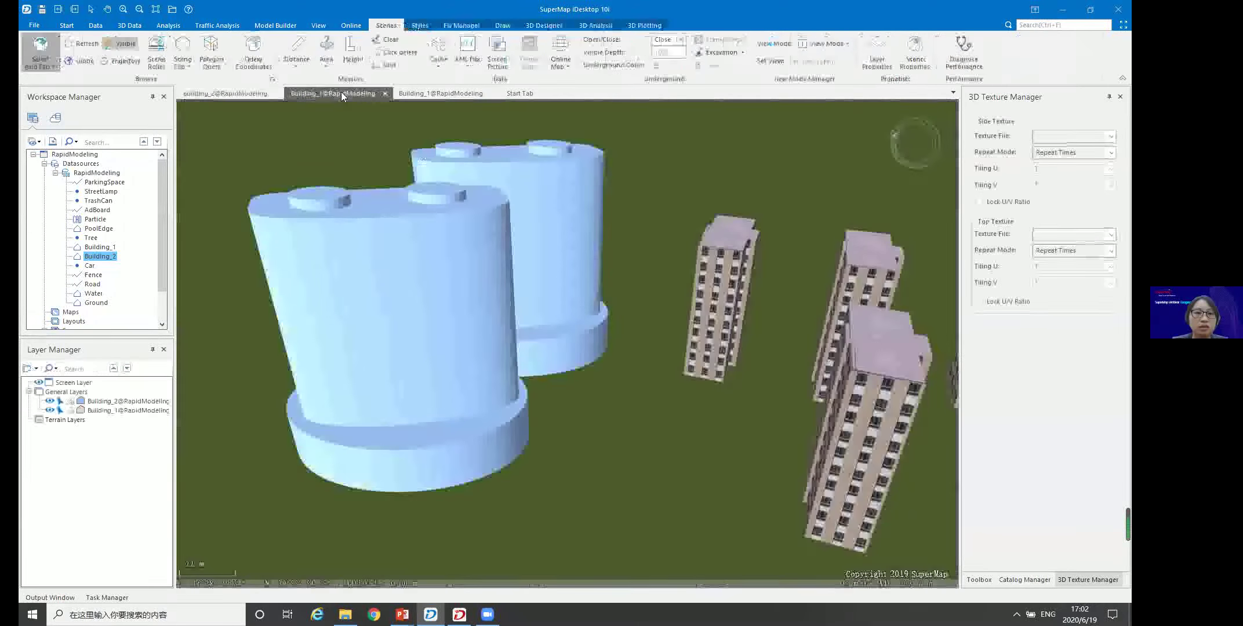
click(341, 93)
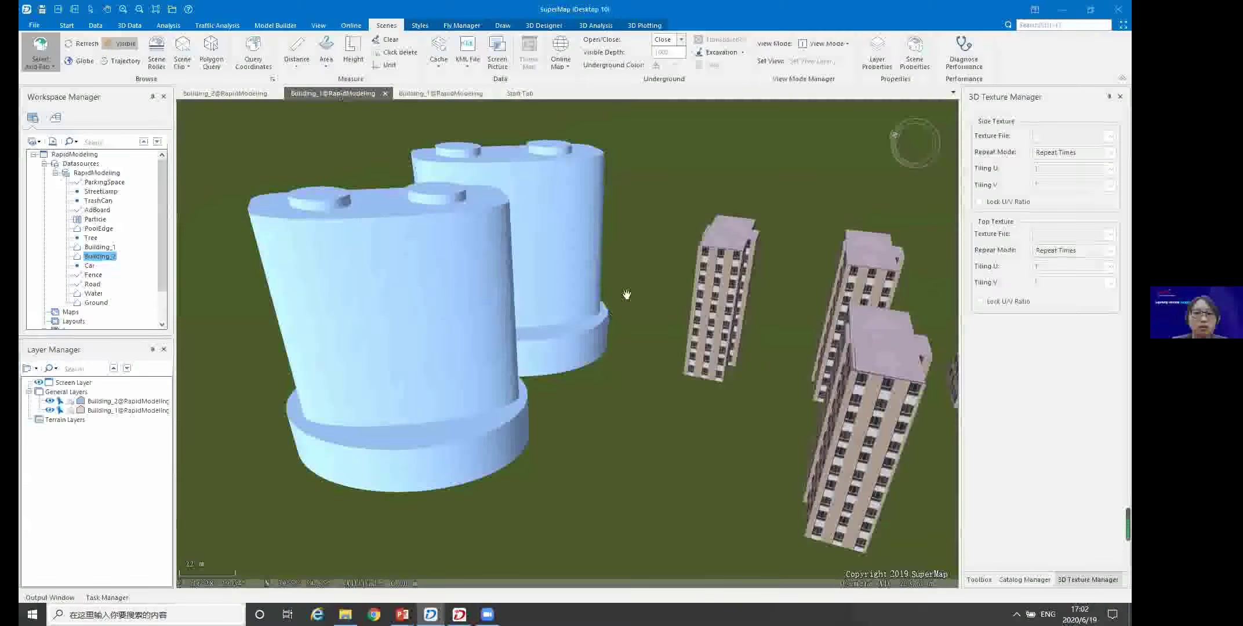
scroll(626, 253, down, 1)
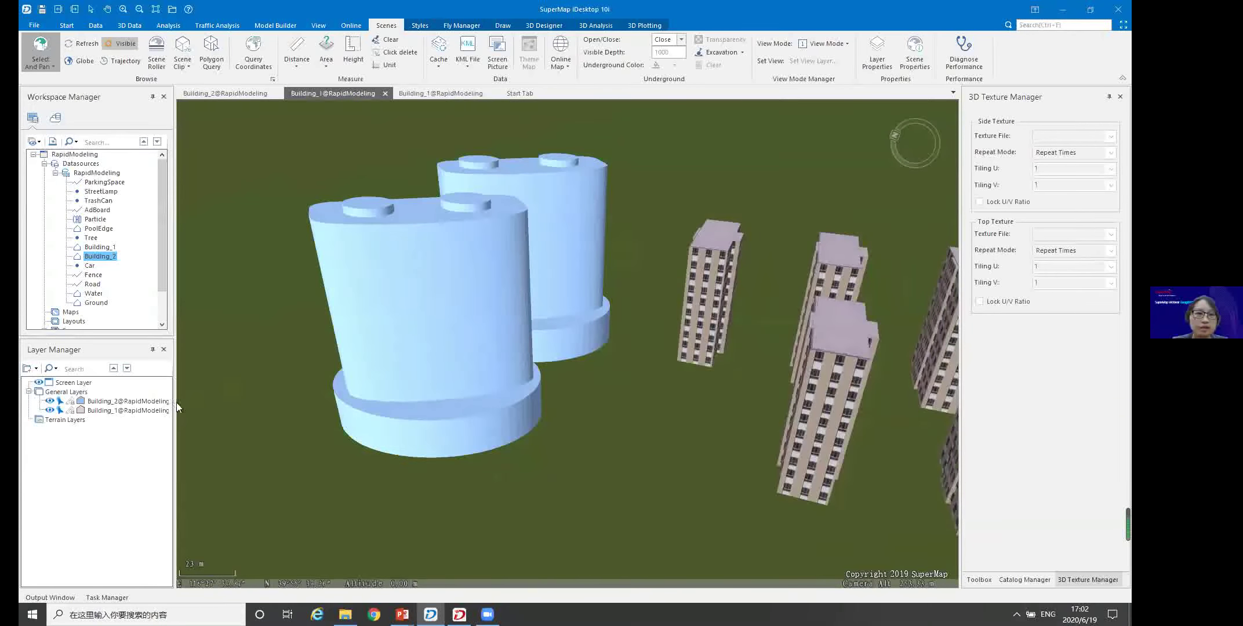
click(125, 402)
click(420, 25)
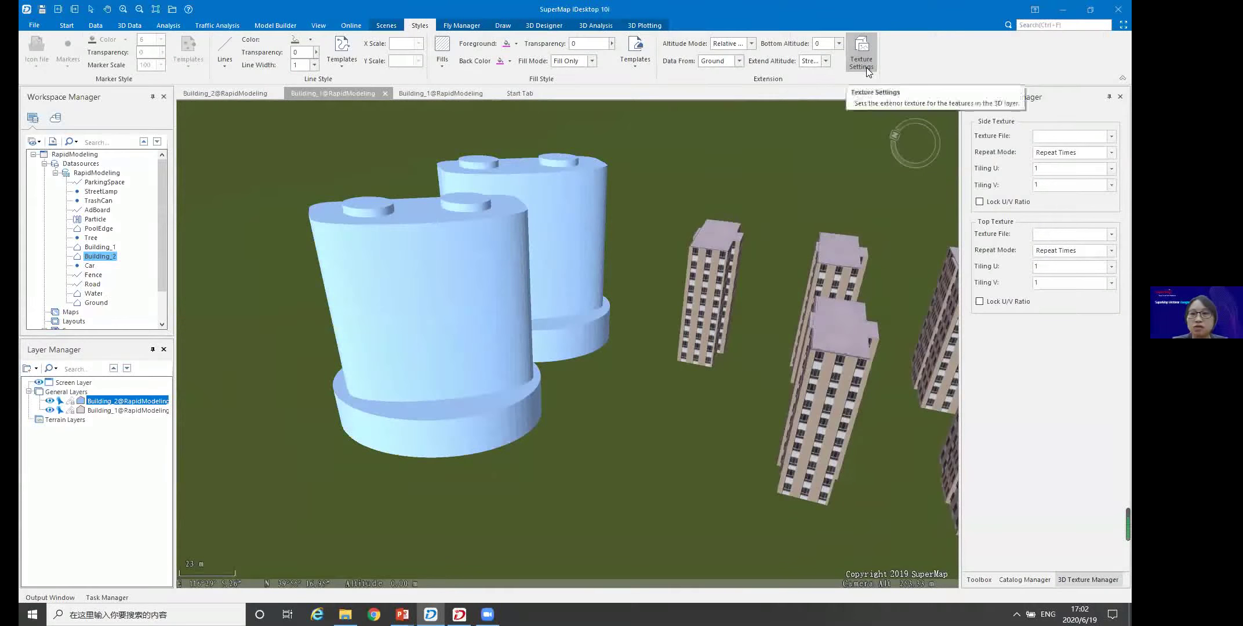
click(1110, 137)
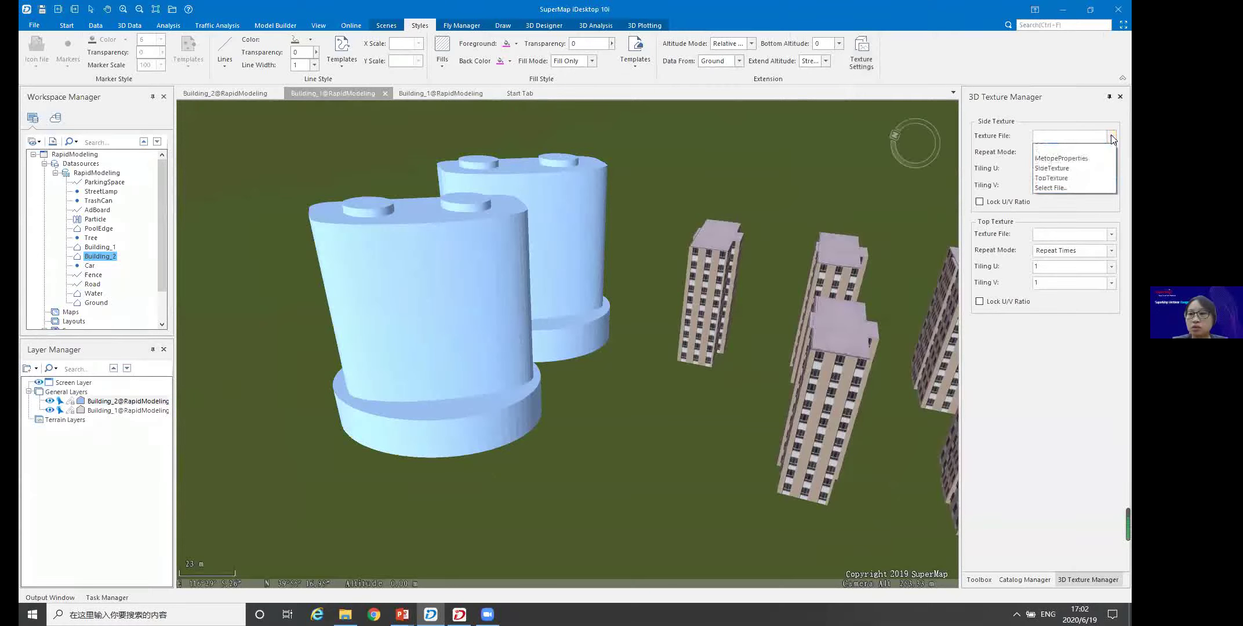
click(1051, 168)
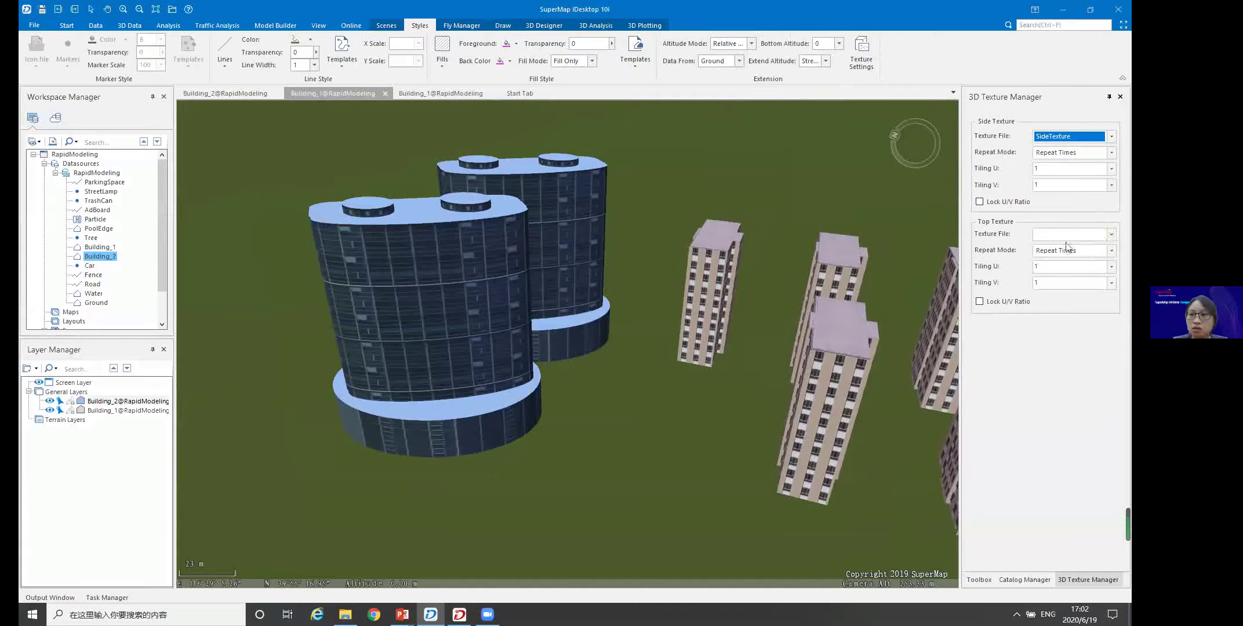
click(1111, 235)
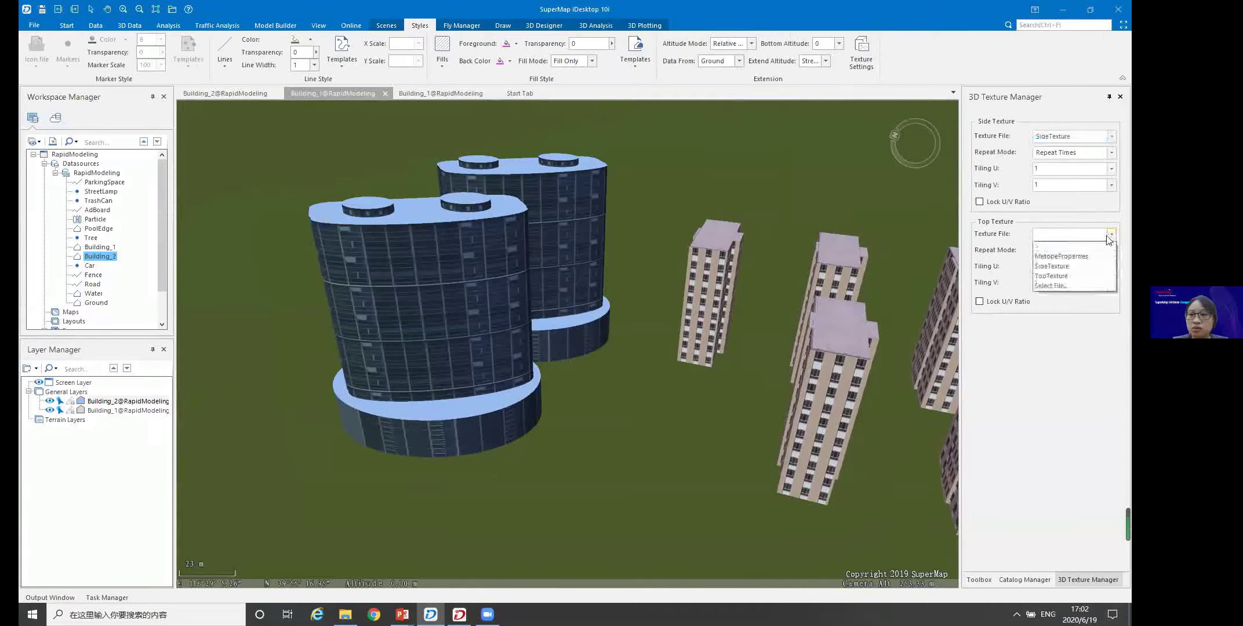
click(1059, 275)
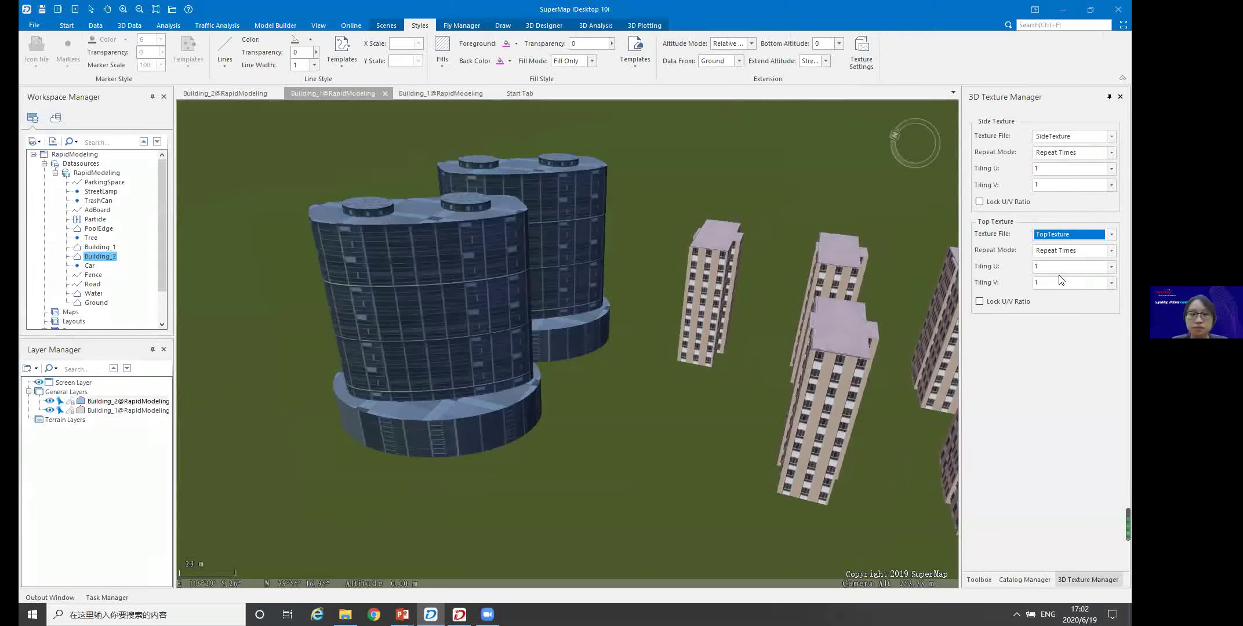
Set the Building_2 layer's top texture repeat mode to Real Size with a U size of 1
click(1111, 251)
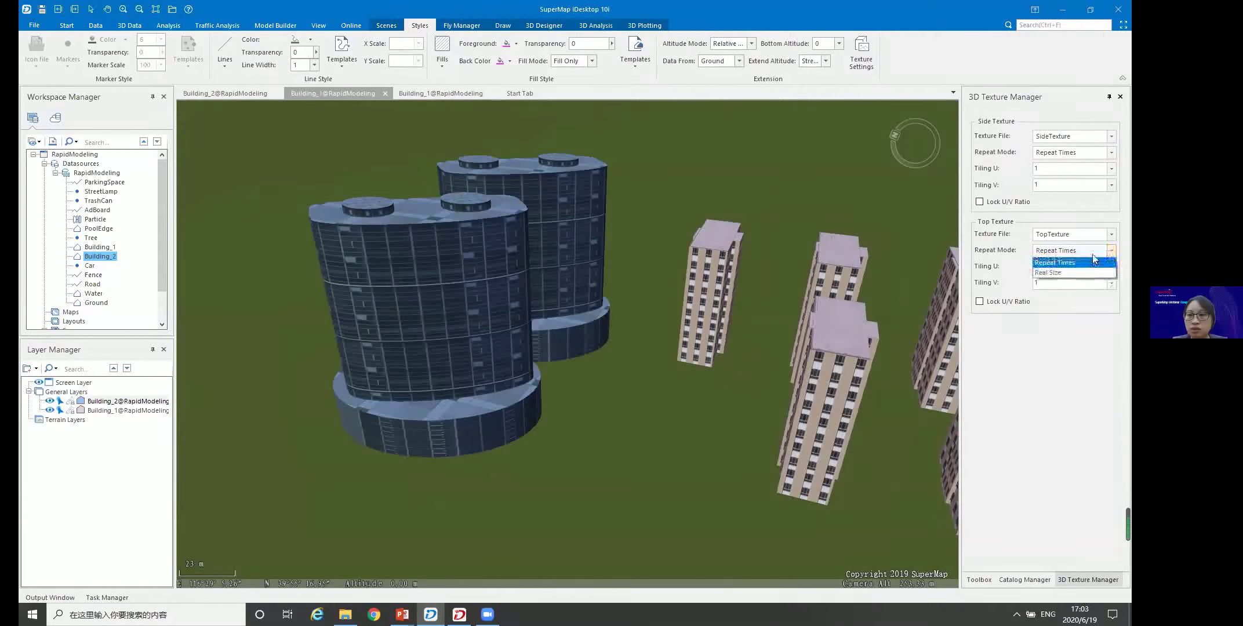
click(1049, 273)
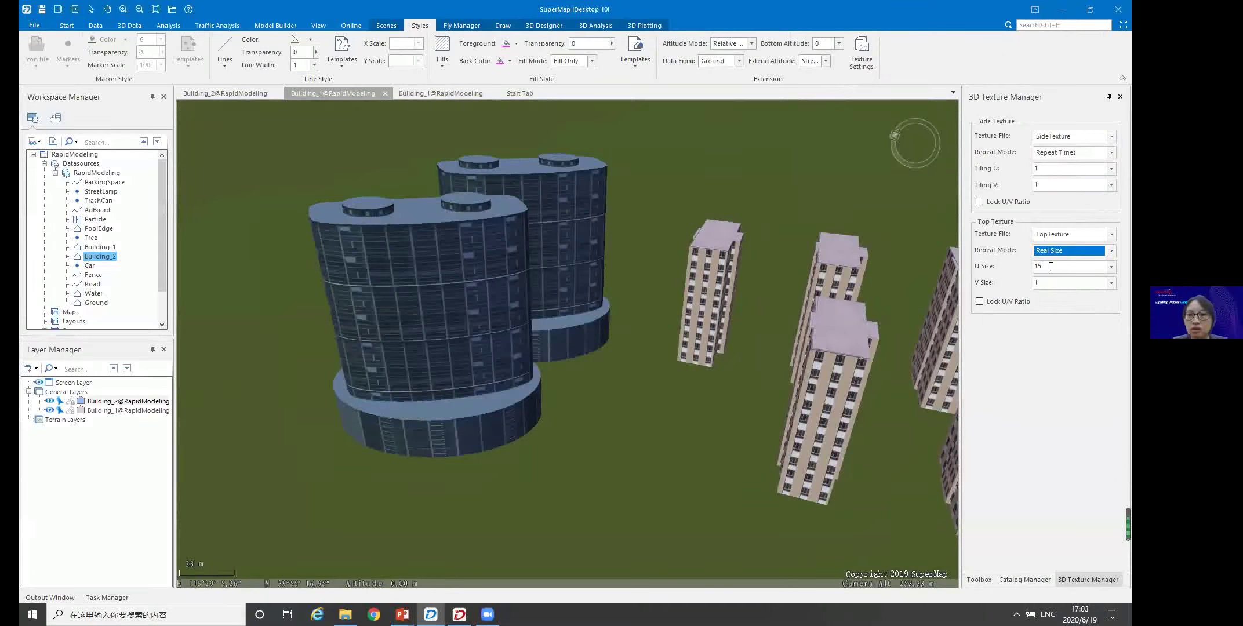
double_click(1051, 267)
text(1)
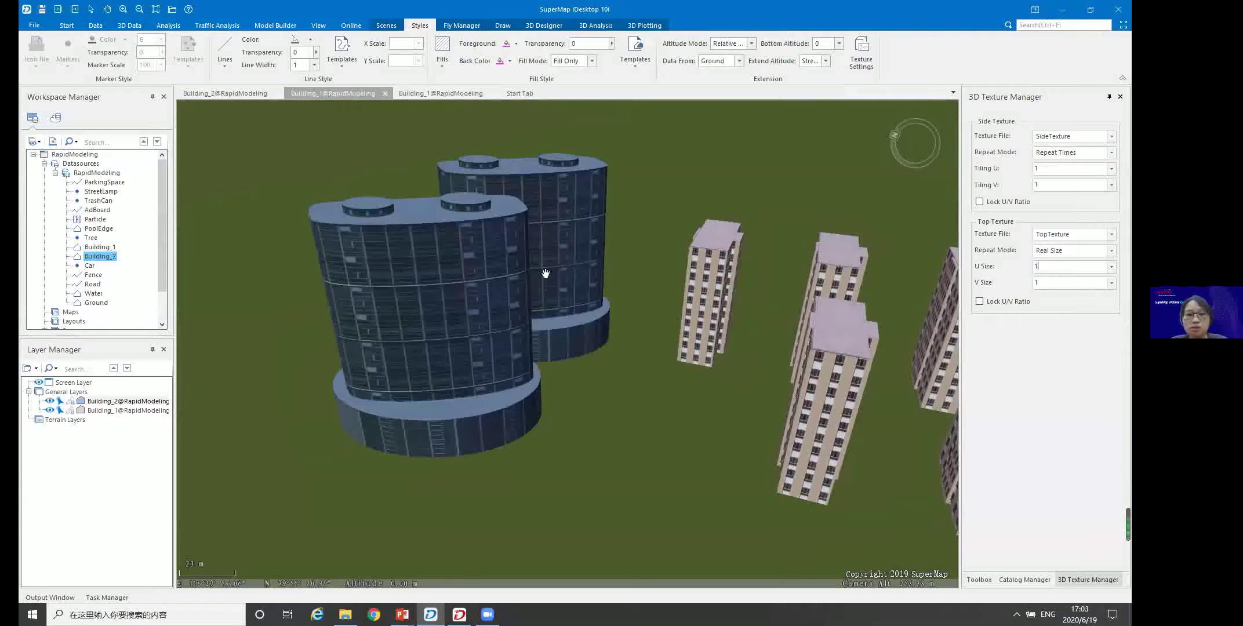
Examine the roof texture of the Building_2 towers up close, and the whole towers from farther away
middle_drag(442, 313, 514, 323)
scroll(582, 326, up, 8)
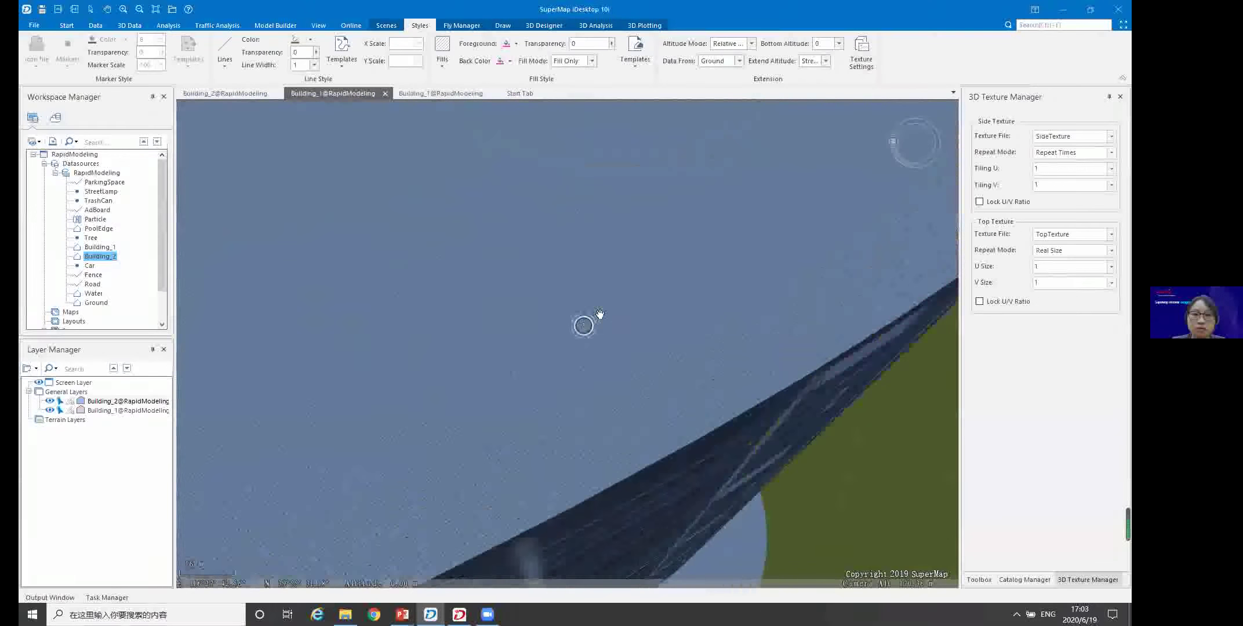
scroll(601, 304, down, 4)
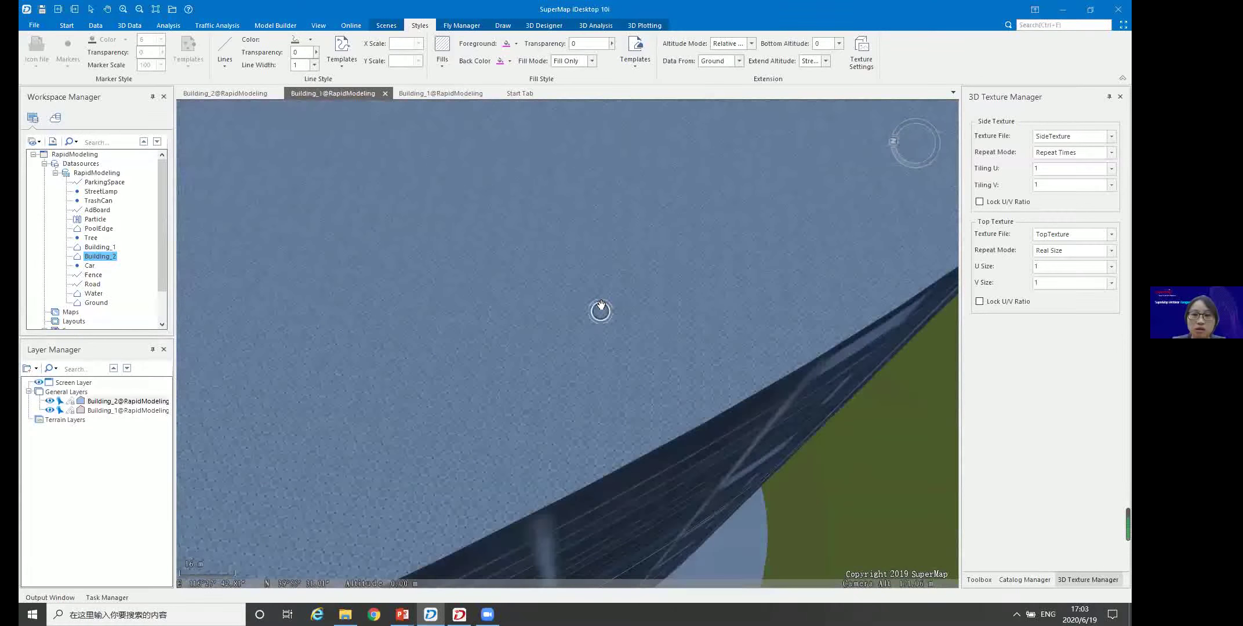
scroll(603, 283, down, 3)
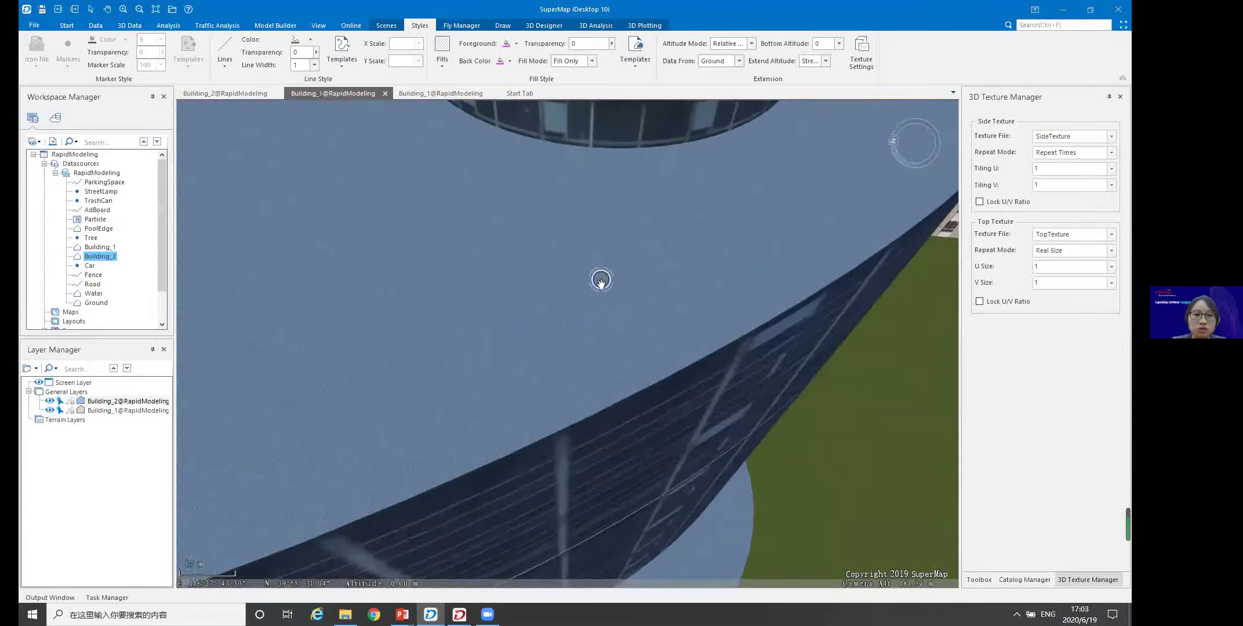
scroll(639, 253, down, 5)
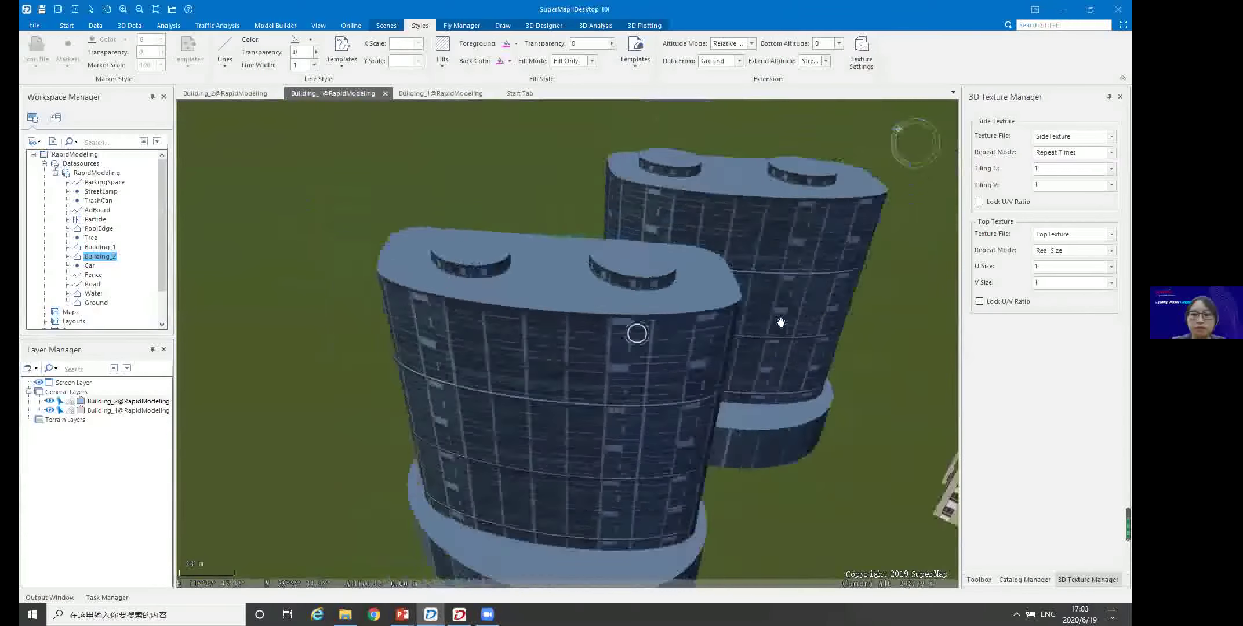
drag(780, 322, 617, 236)
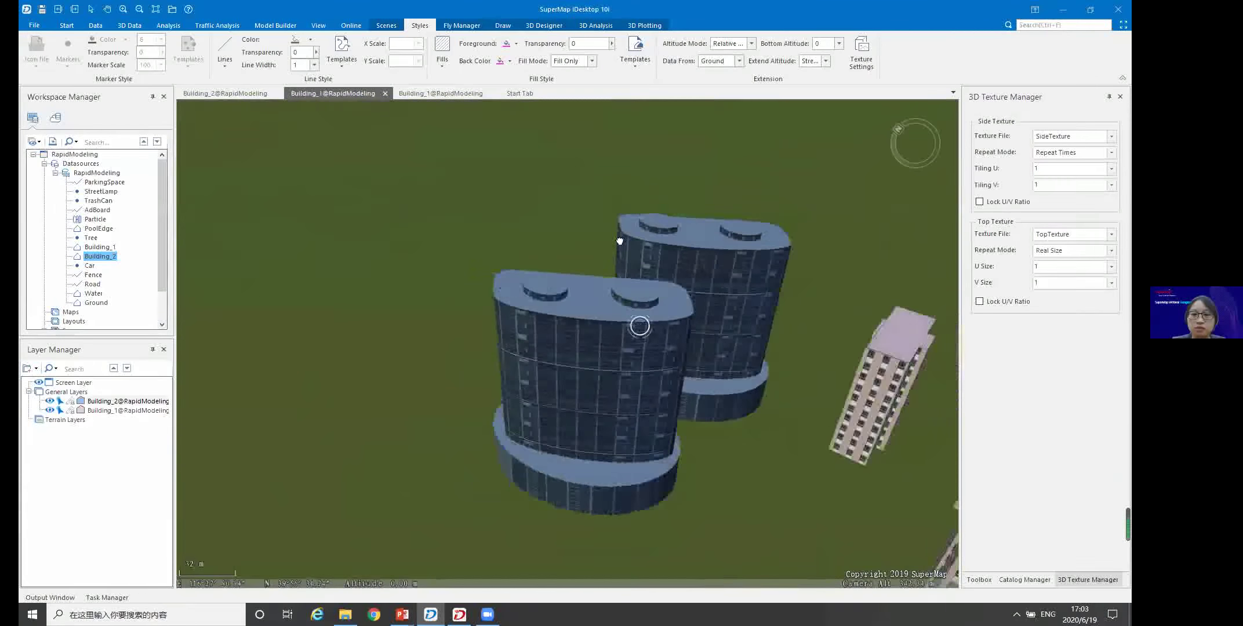
Change the Building_2 scene layer's fill foreground colour to white in its layer style settings
right_click(105, 401)
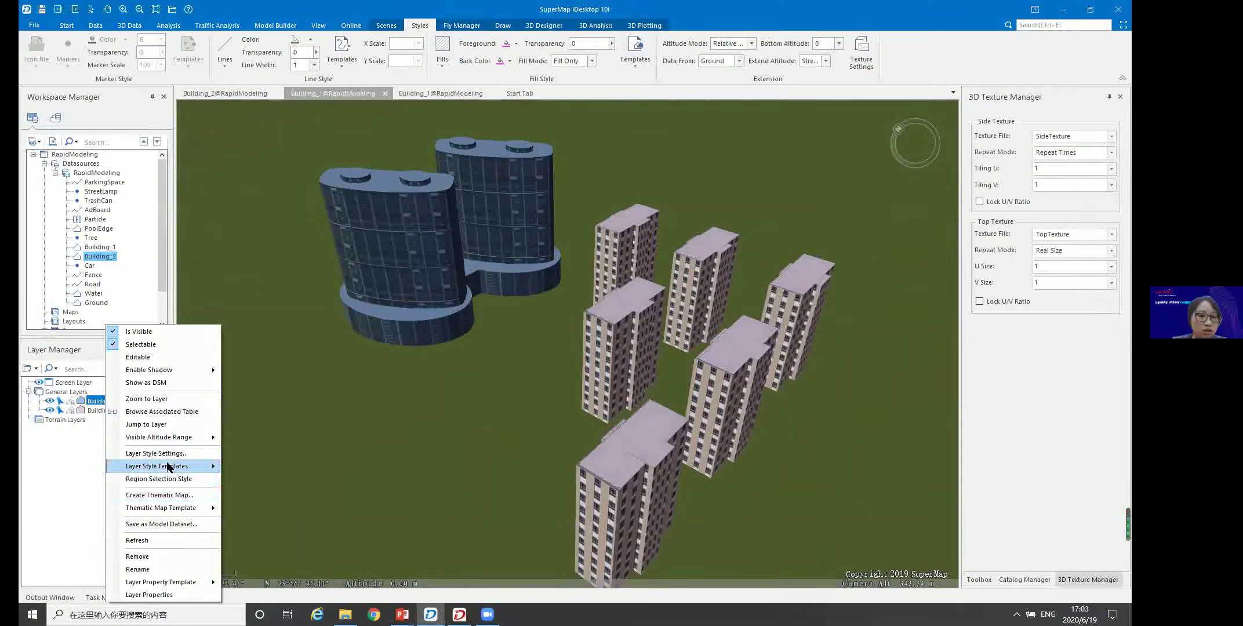
click(159, 479)
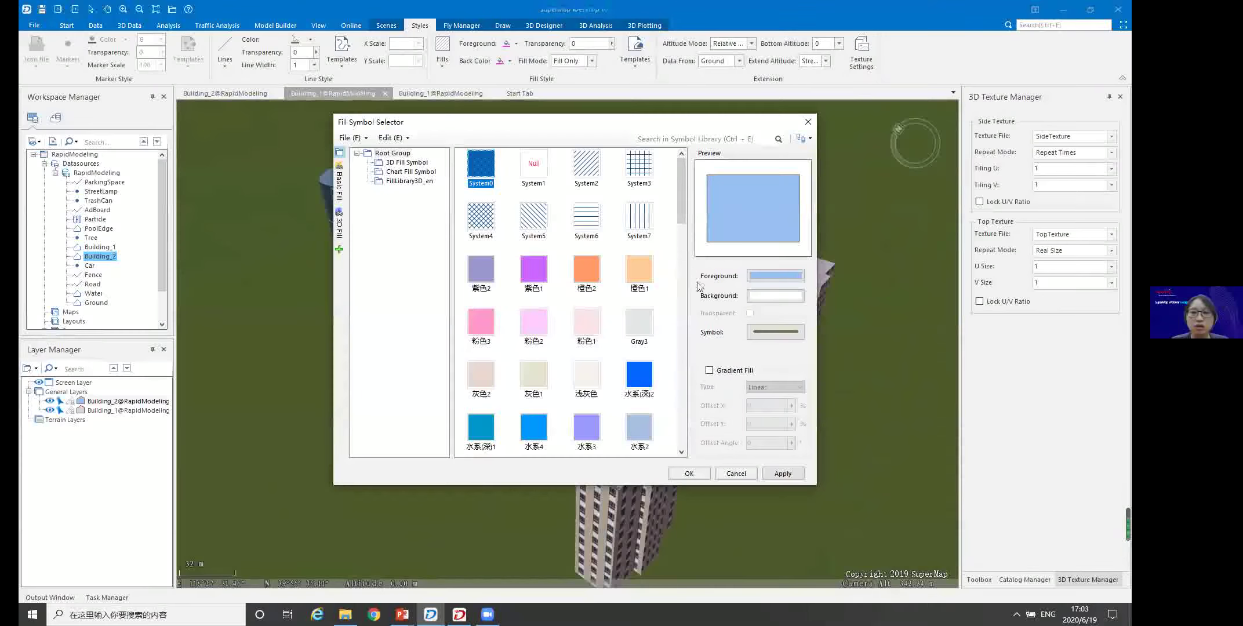
click(777, 275)
click(753, 318)
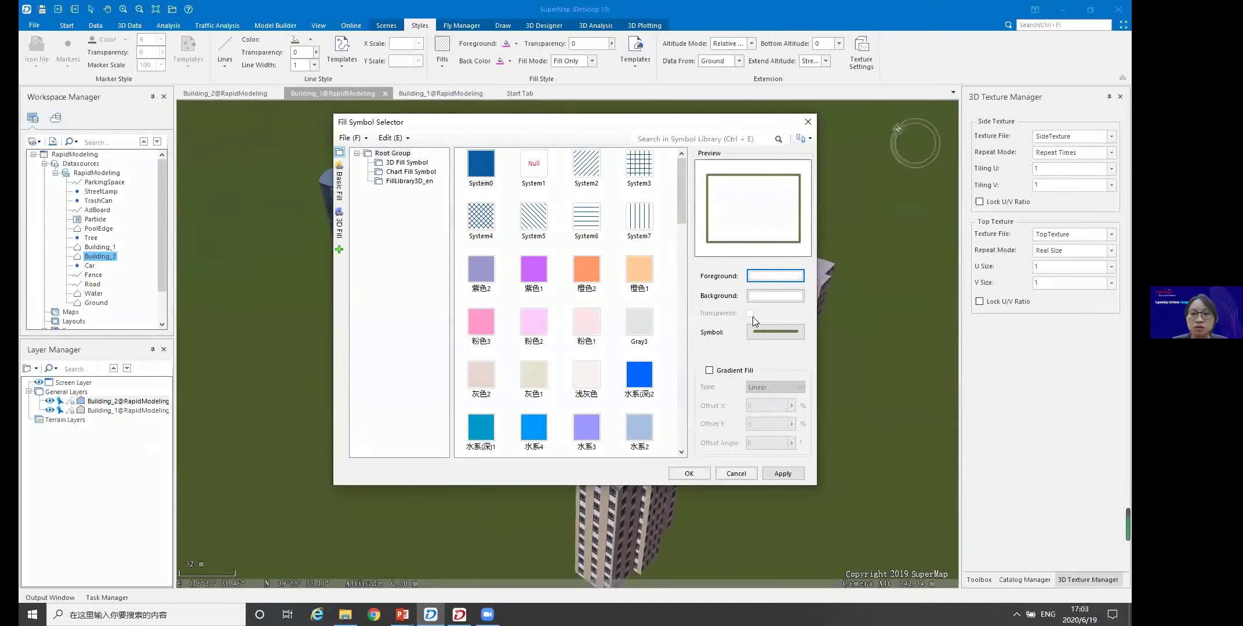
click(701, 473)
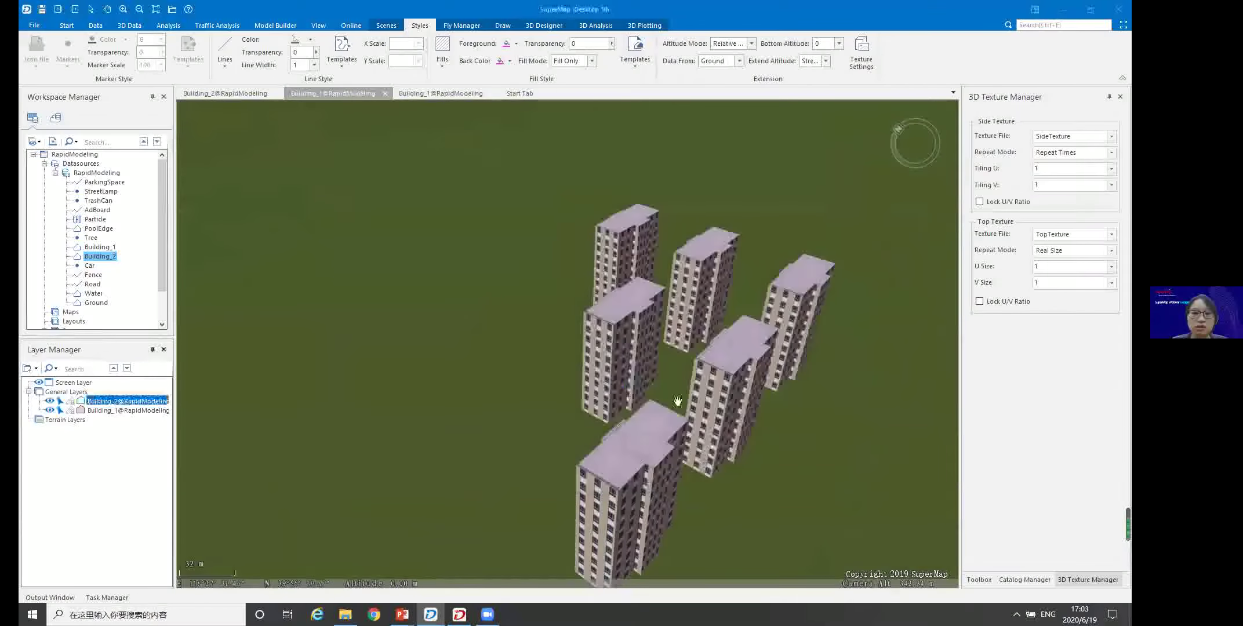
Change the Building_1 scene layer's fill foreground colour to white as well
click(100, 411)
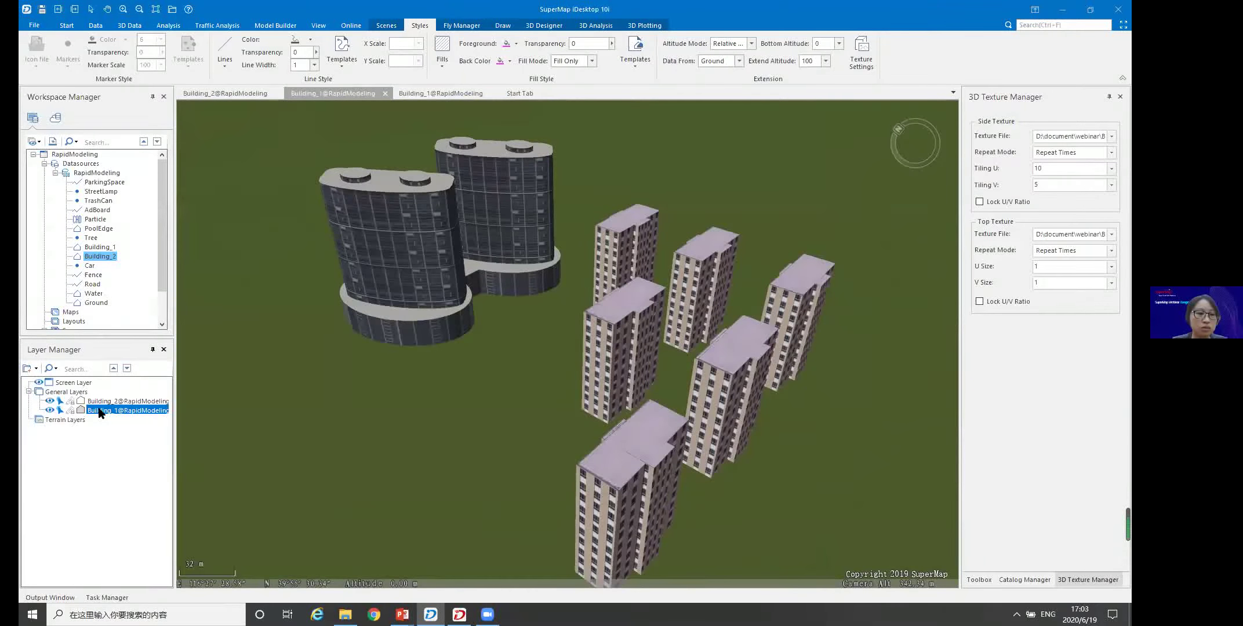
right_click(99, 410)
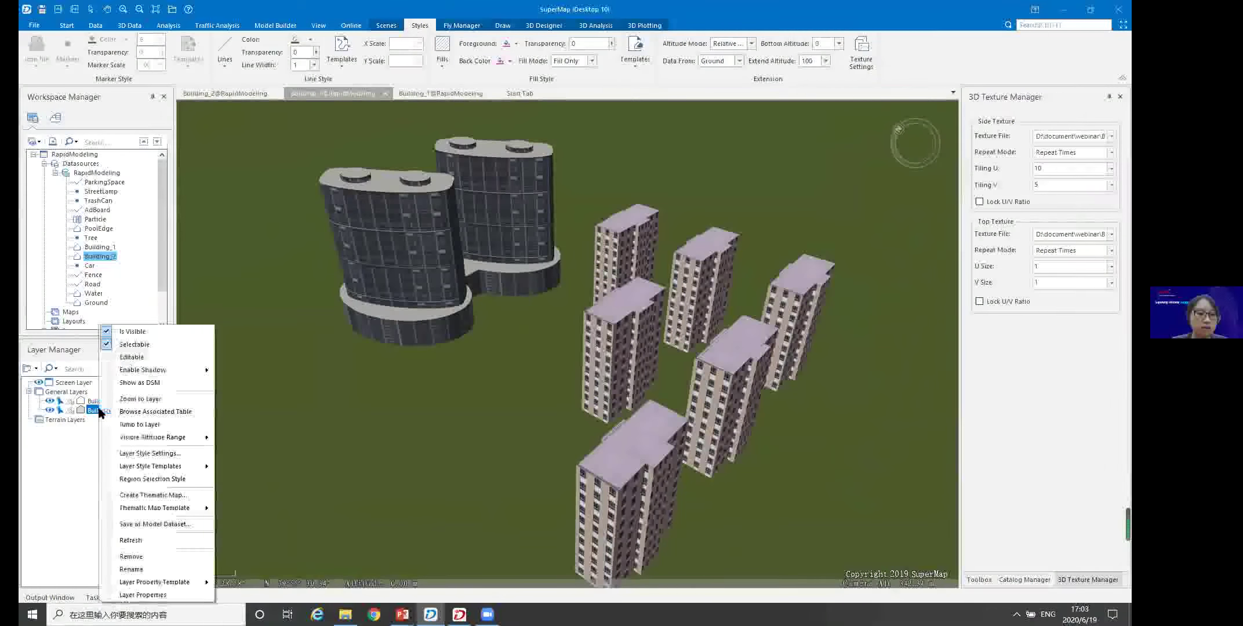
click(139, 451)
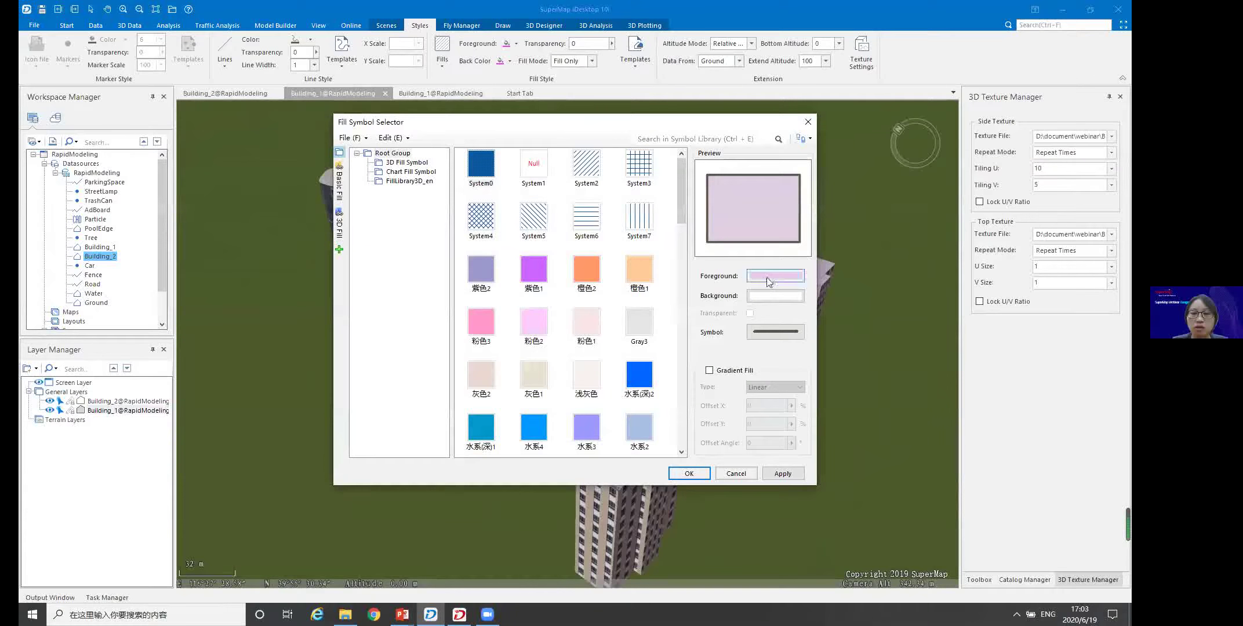
click(767, 276)
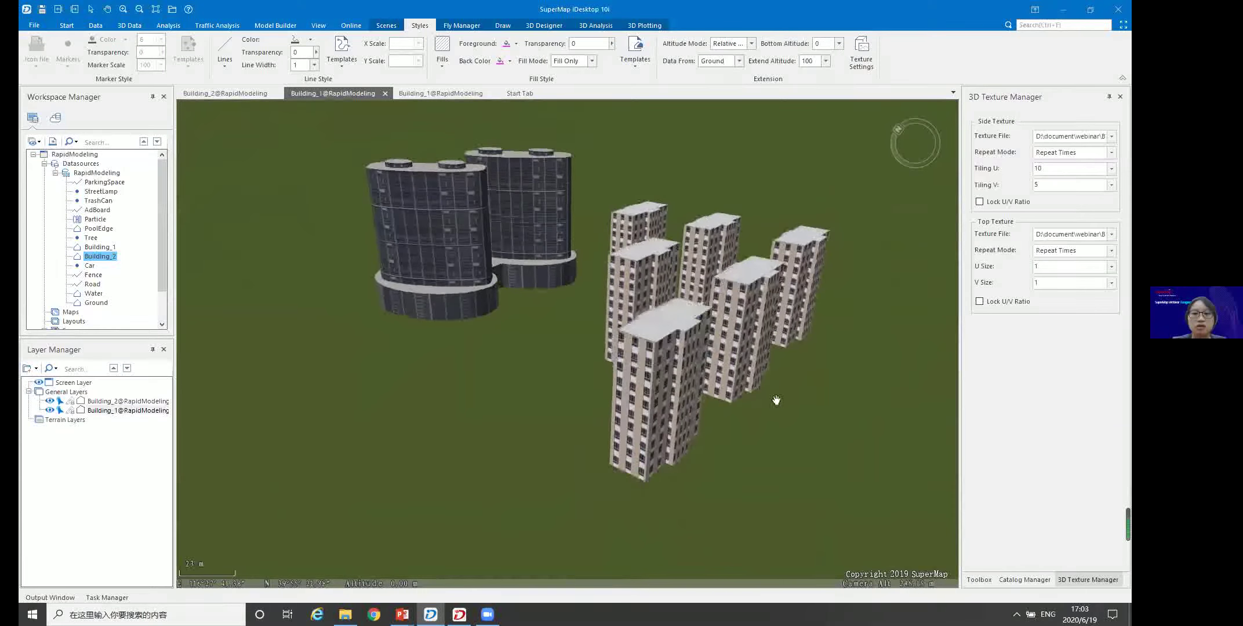
middle_drag(776, 400, 755, 346)
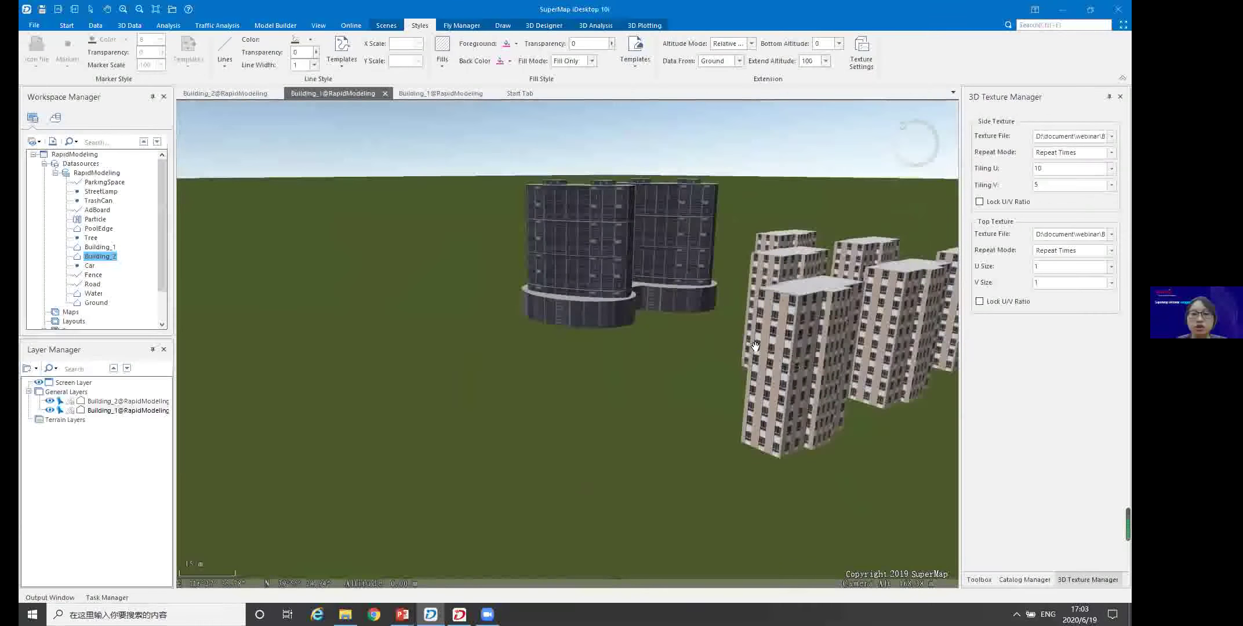
middle_drag(596, 356, 655, 321)
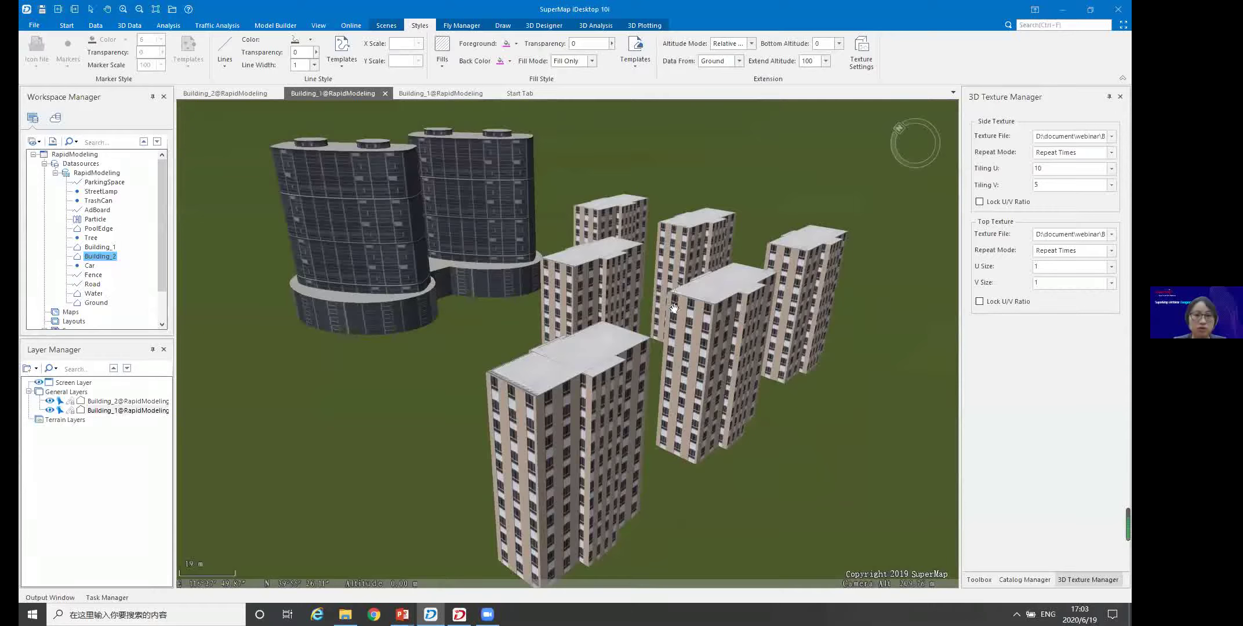
Switch to the SuperMap 3D & AI.pptx presentation in PowerPoint, show slide 15 in reading view and advance to the 3D Symbolization slide
mouse_move(402, 614)
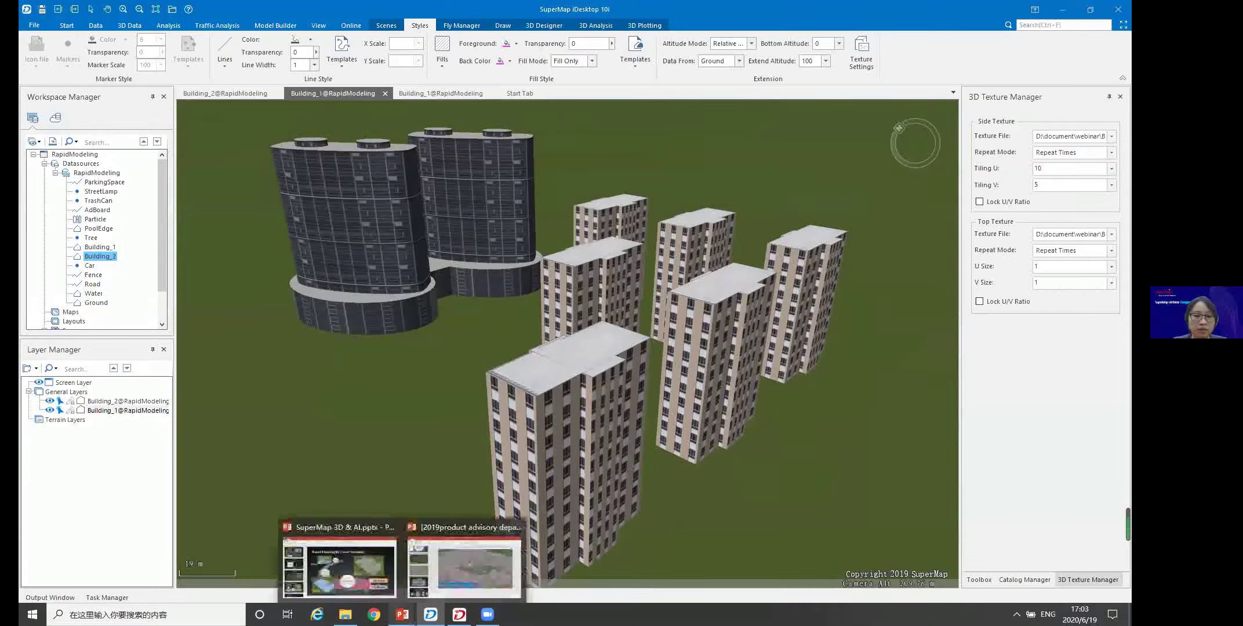
click(354, 544)
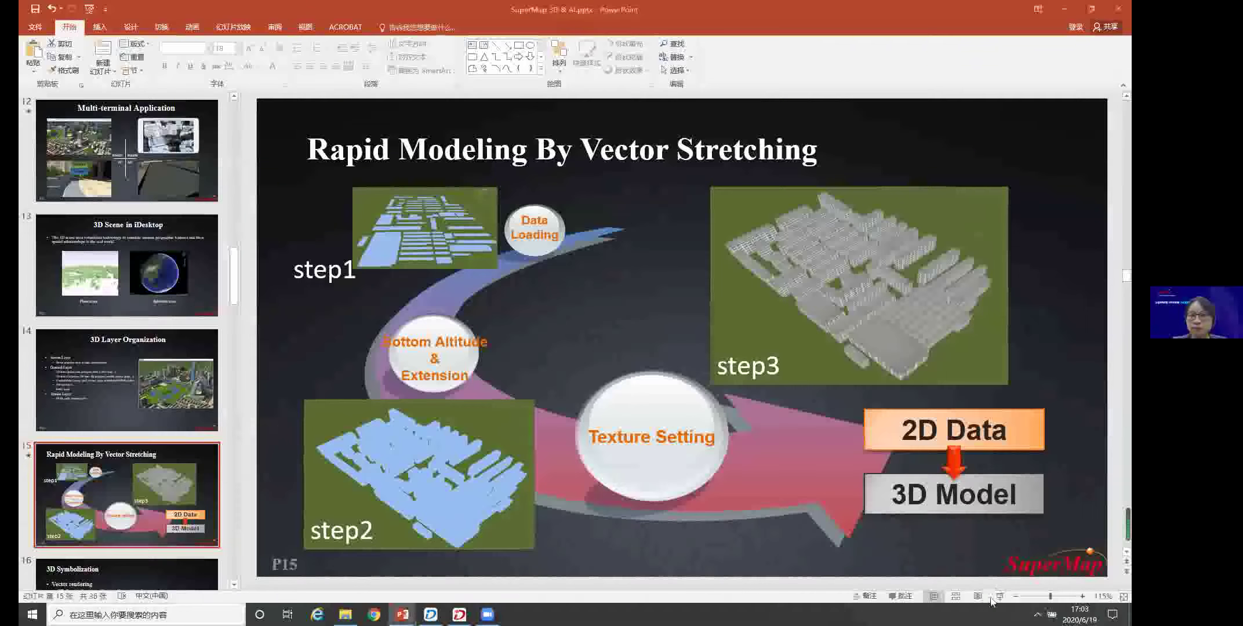
click(978, 596)
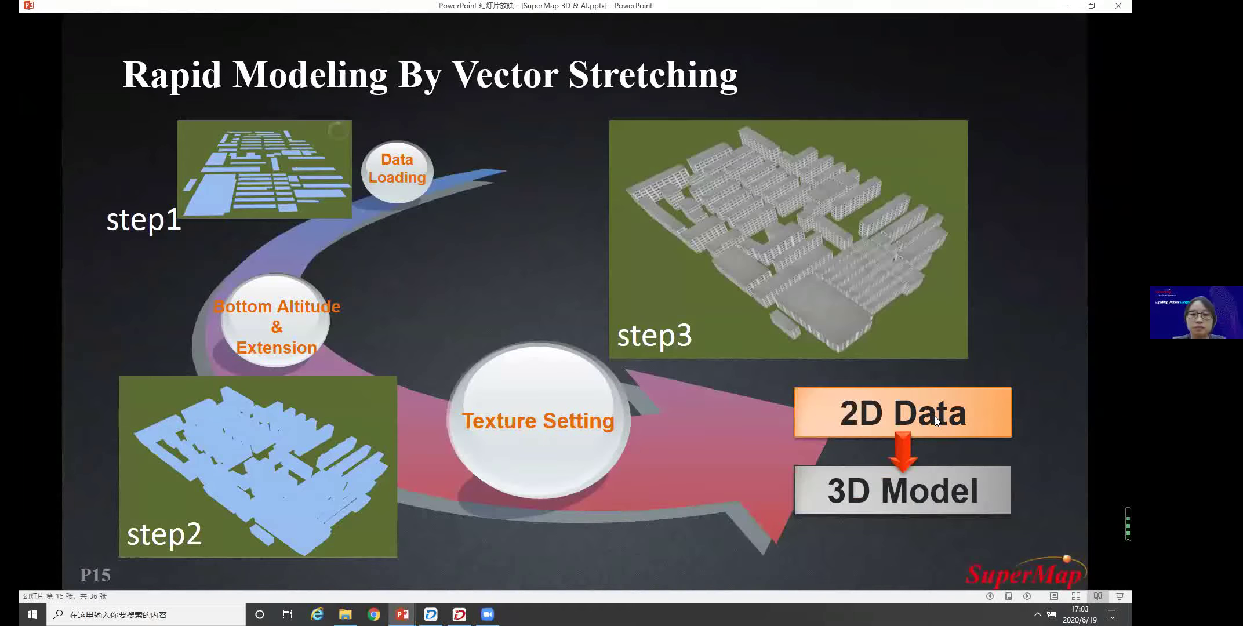
click(936, 421)
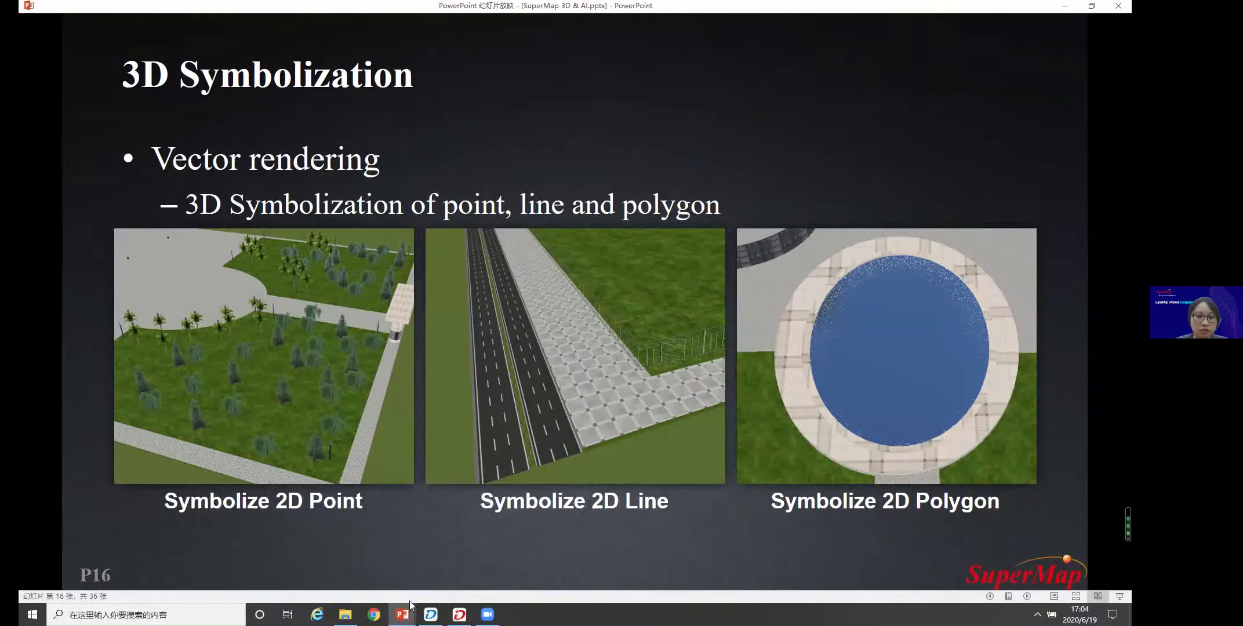
Switch to SuperMap iDesktop and add the Tree, Road and Water datasets to the current scene
click(431, 615)
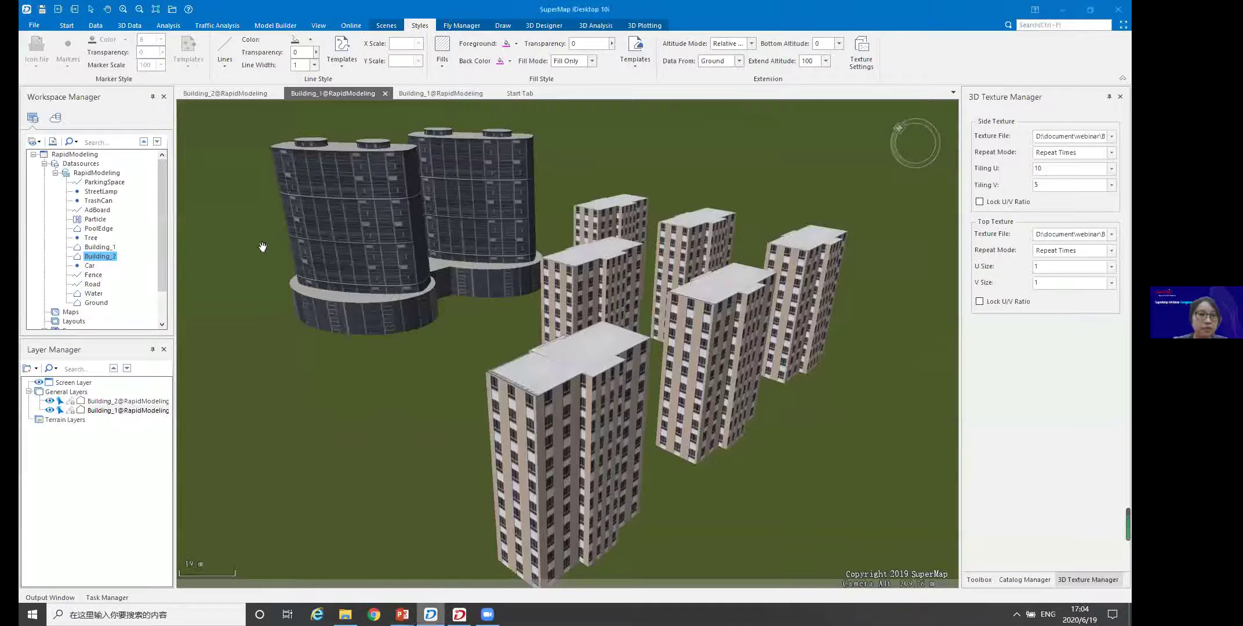
click(95, 238)
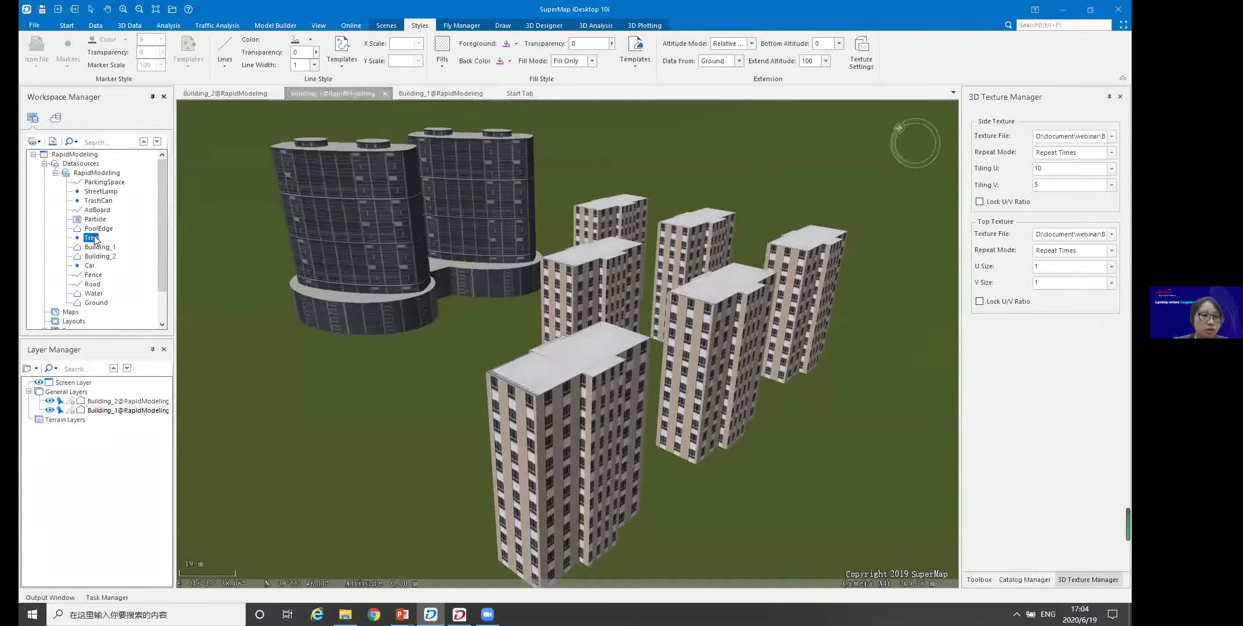
ctrl+click(94, 285)
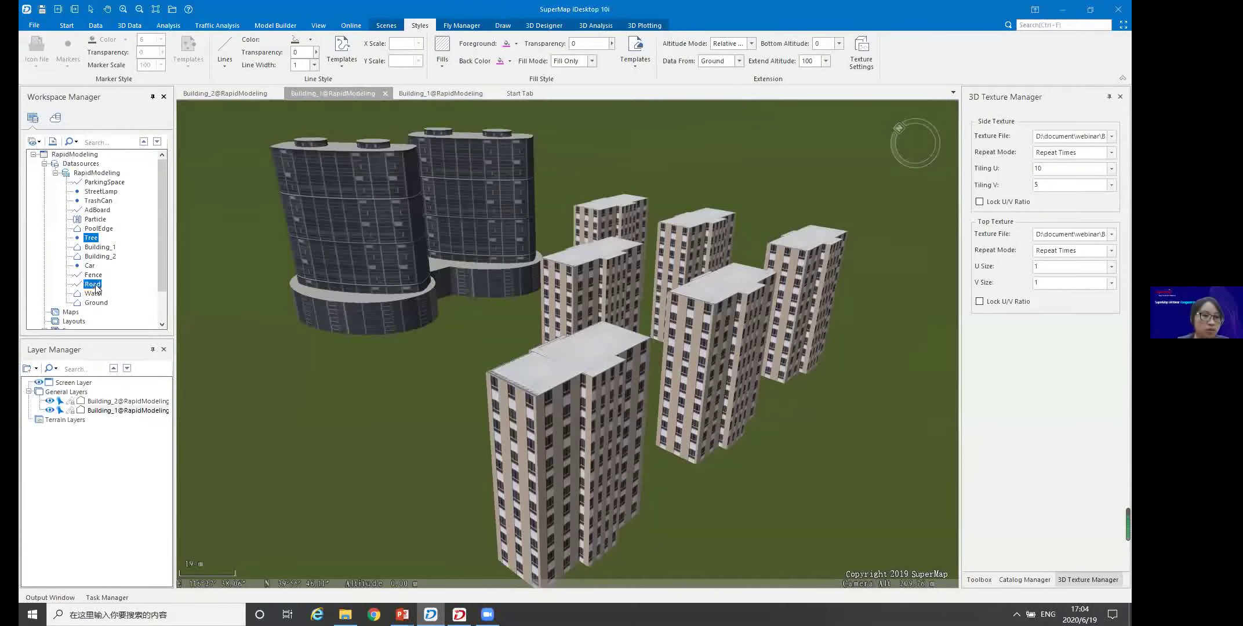
ctrl+click(93, 294)
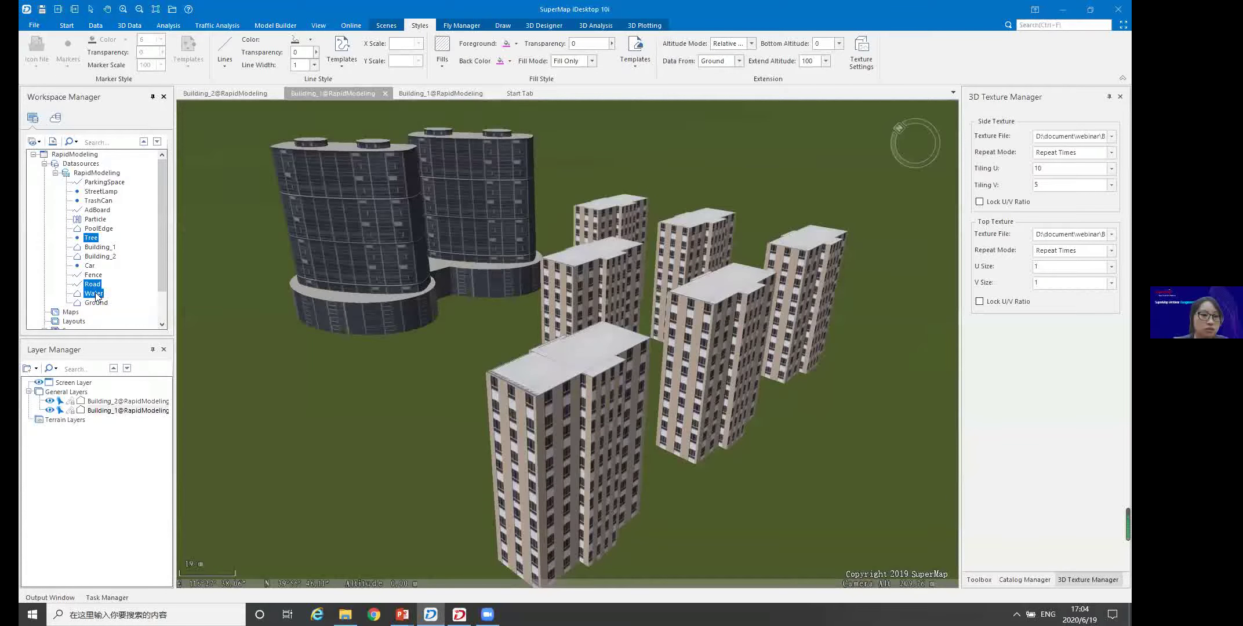
right_click(96, 296)
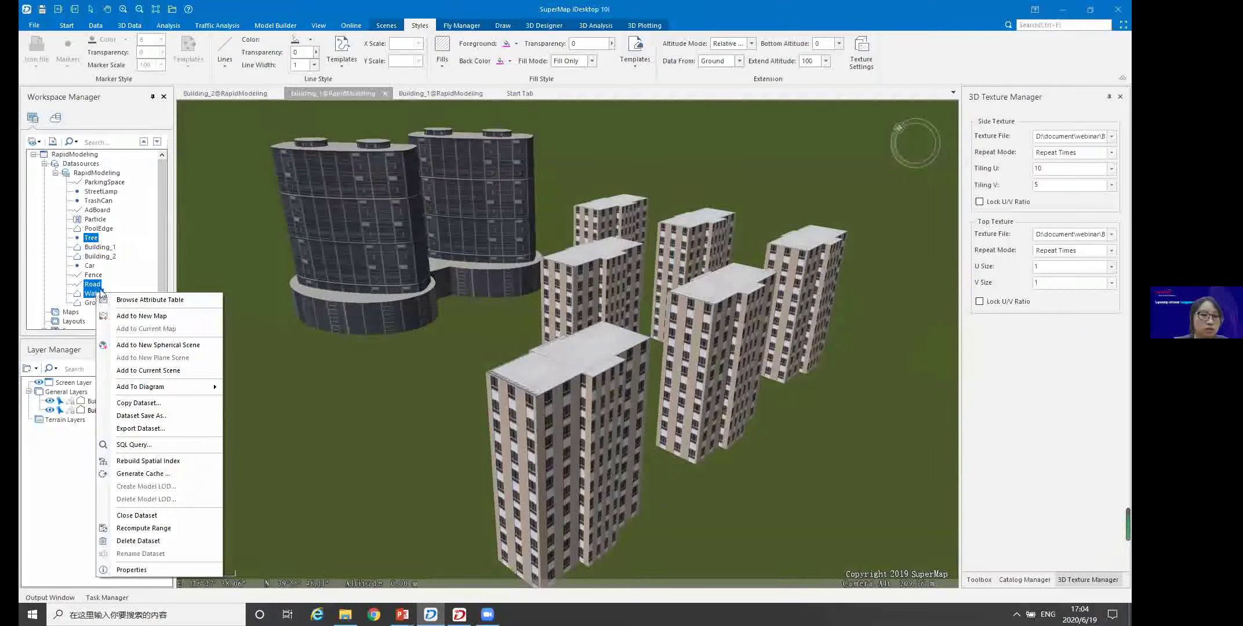
click(167, 372)
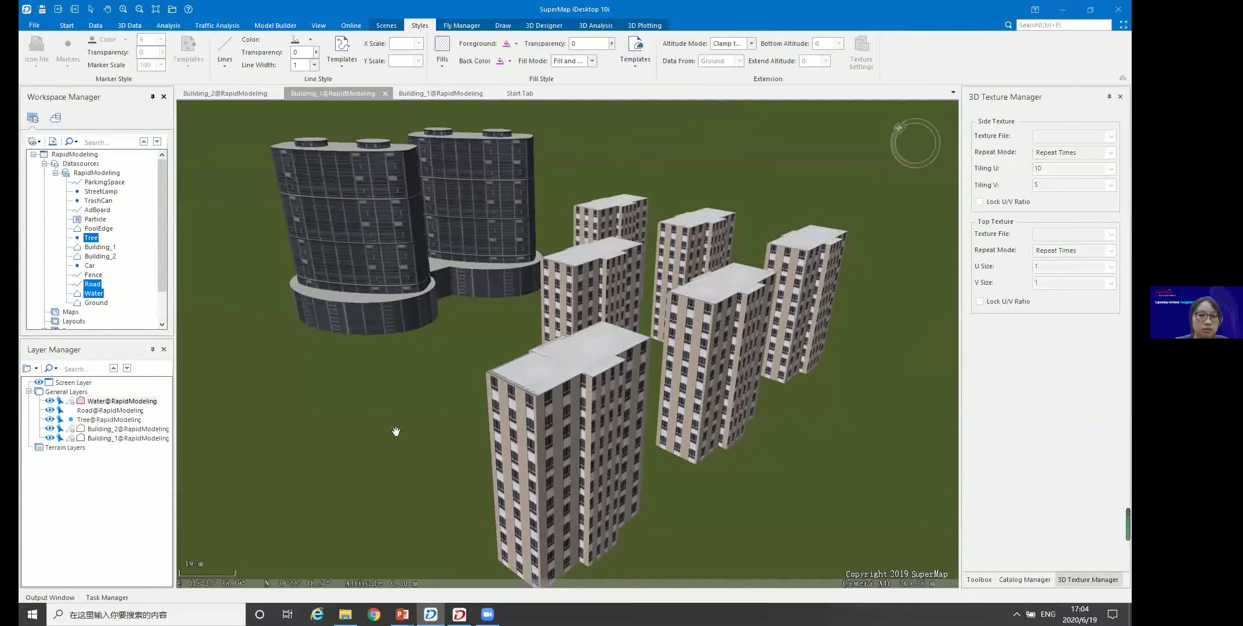
Browse the Tree dataset's attribute table to examine the TreeType values of its points
drag(466, 393, 483, 362)
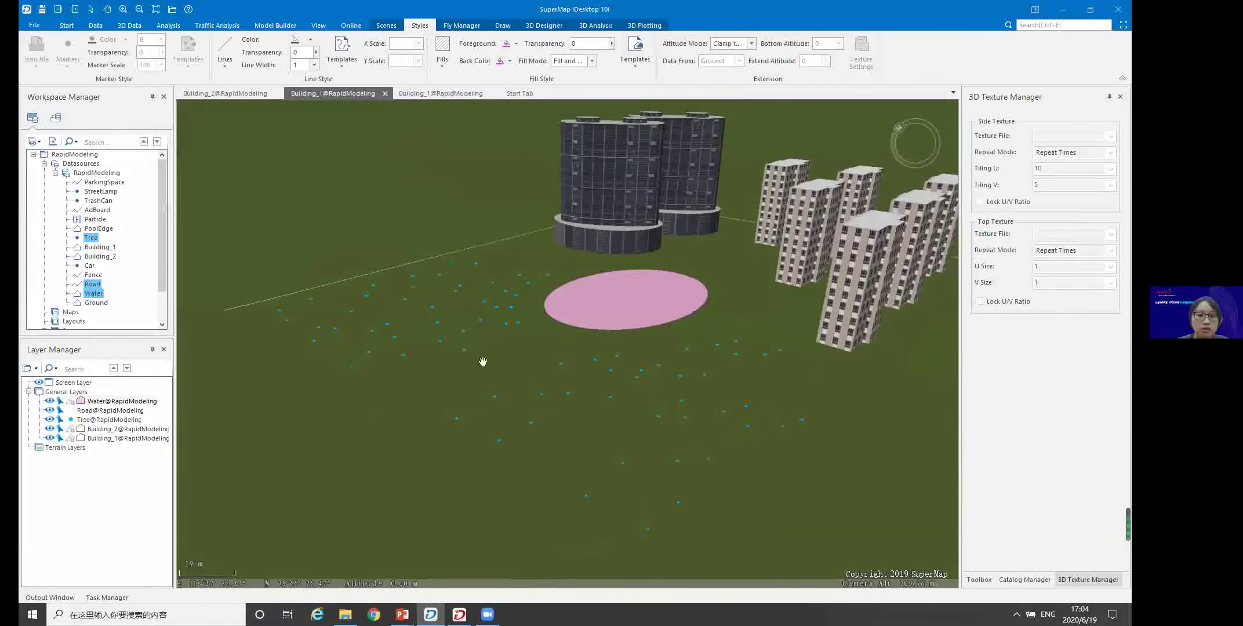
drag(389, 331, 458, 325)
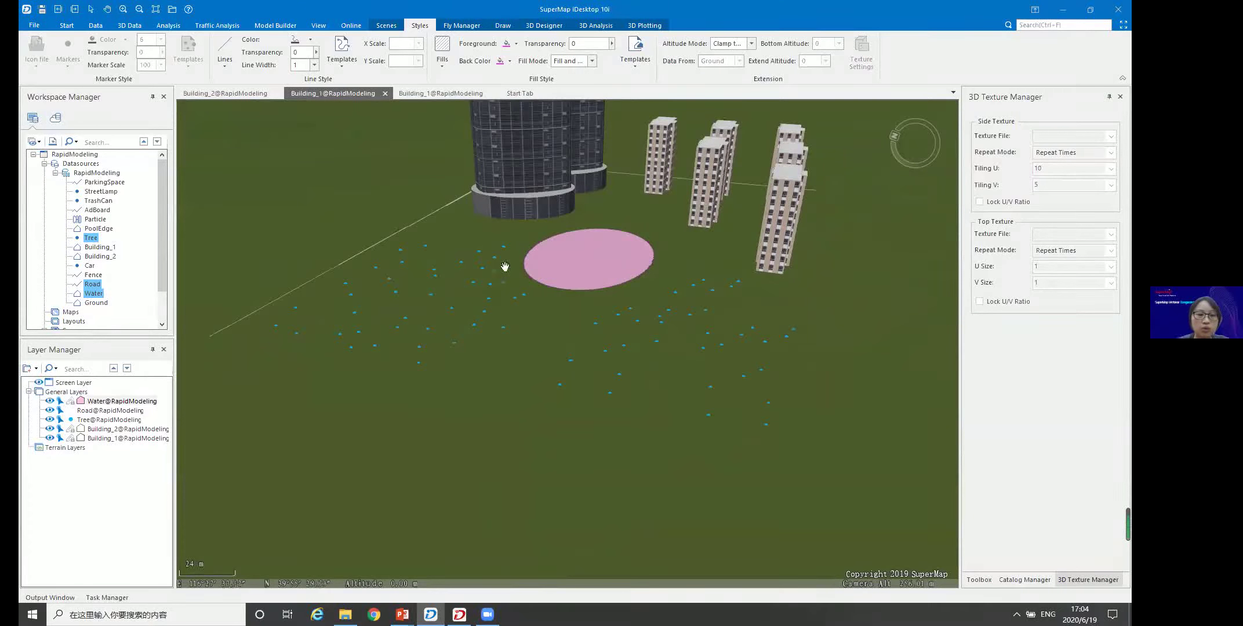
drag(564, 341, 529, 341)
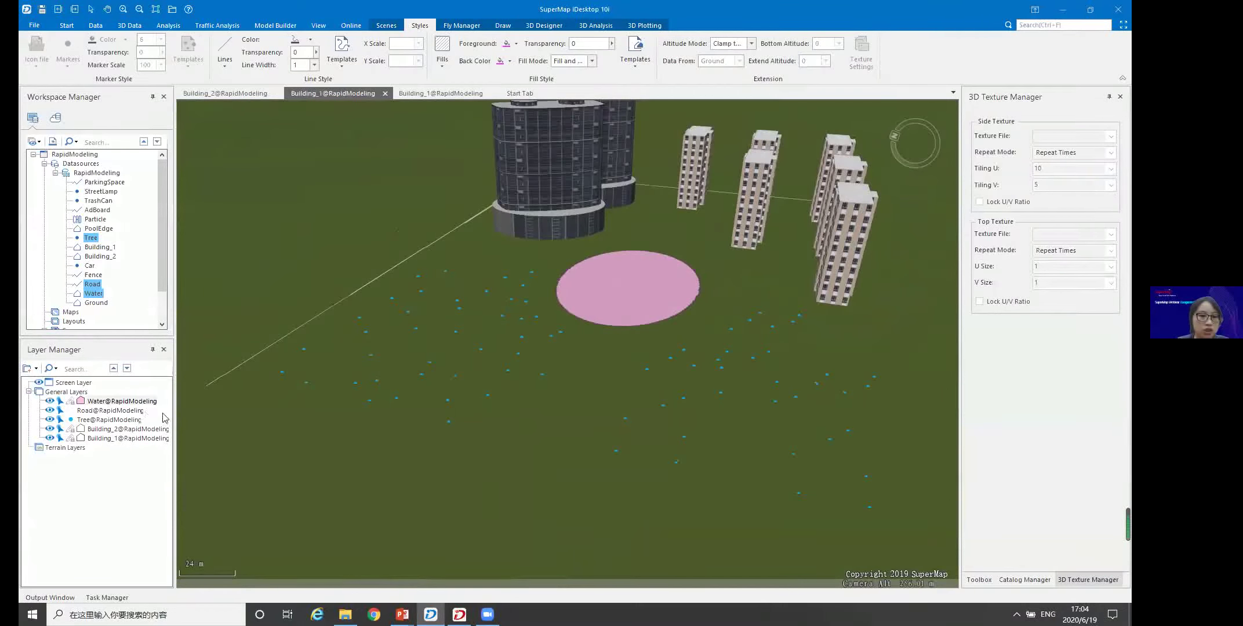
click(113, 421)
click(93, 238)
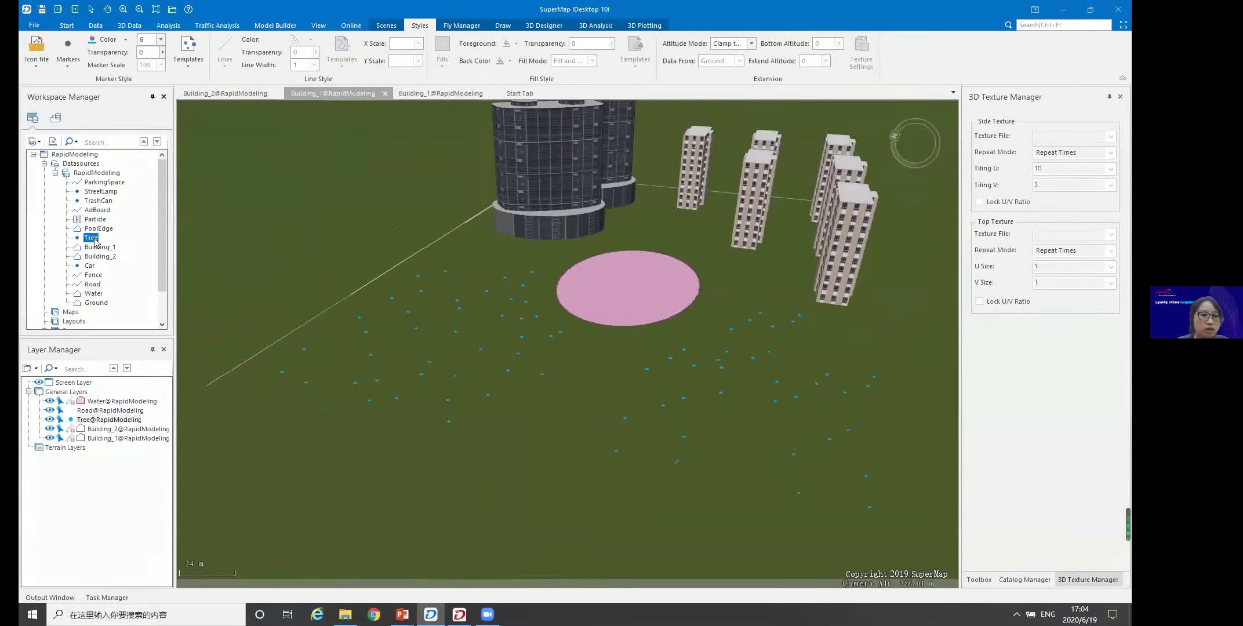
right_click(95, 238)
click(129, 245)
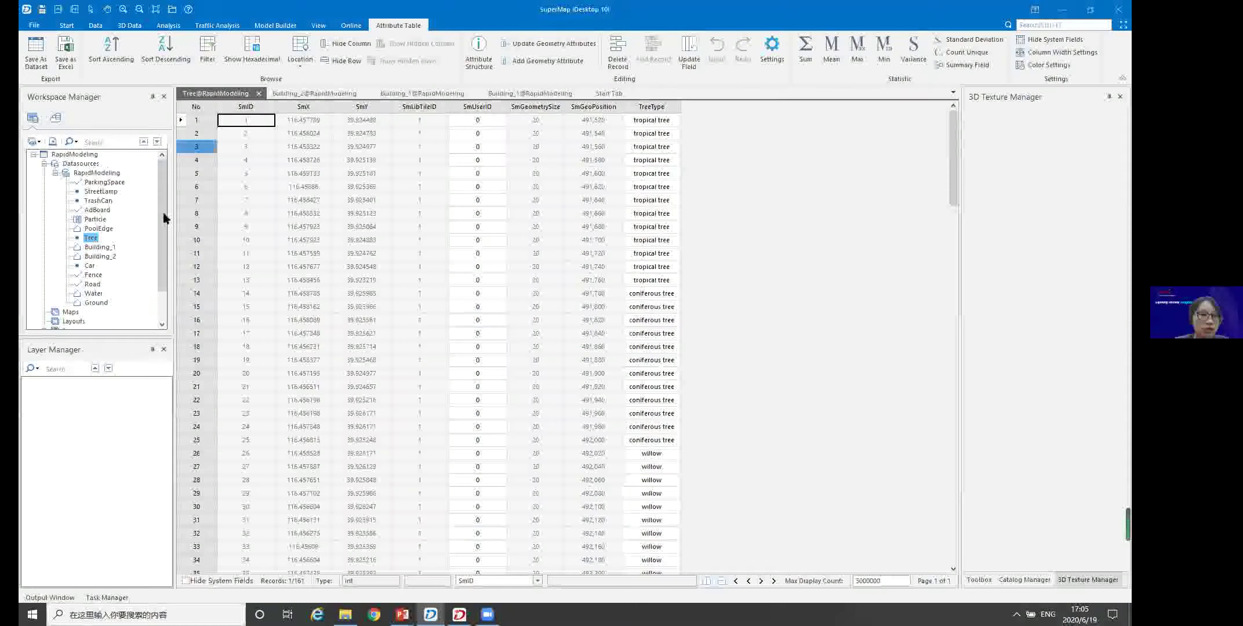
Return to the Building_1 scene and create a default unique values thematic map from the Tree layer, with TreeType as the unique expression
click(309, 92)
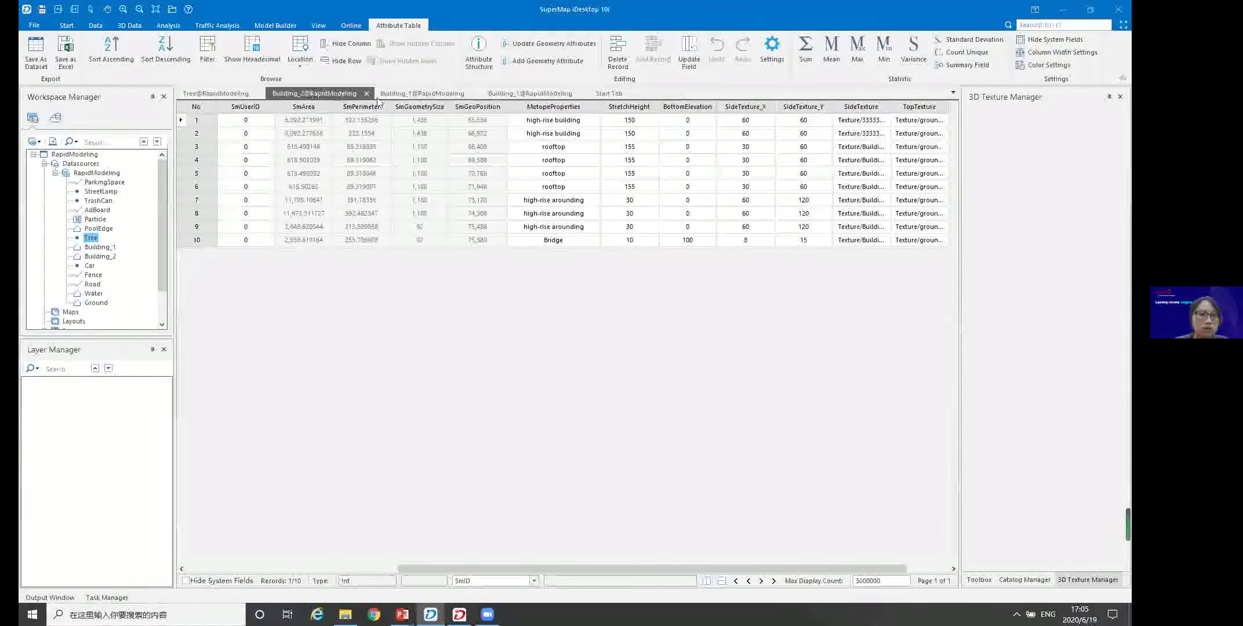
click(420, 93)
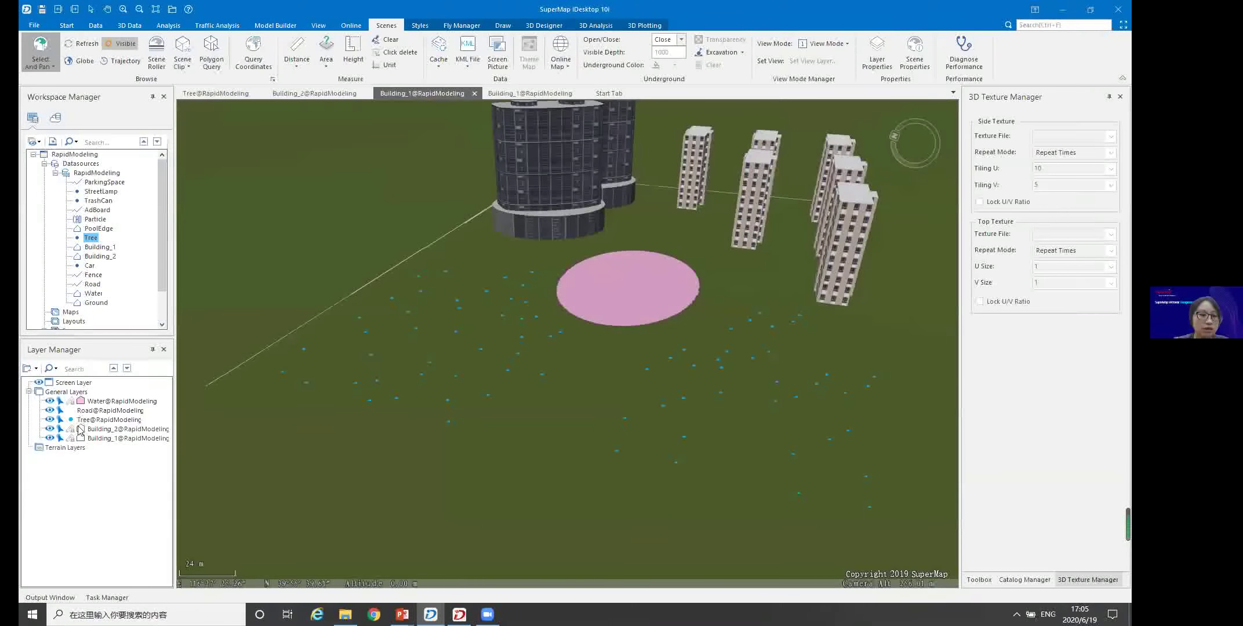
right_click(91, 421)
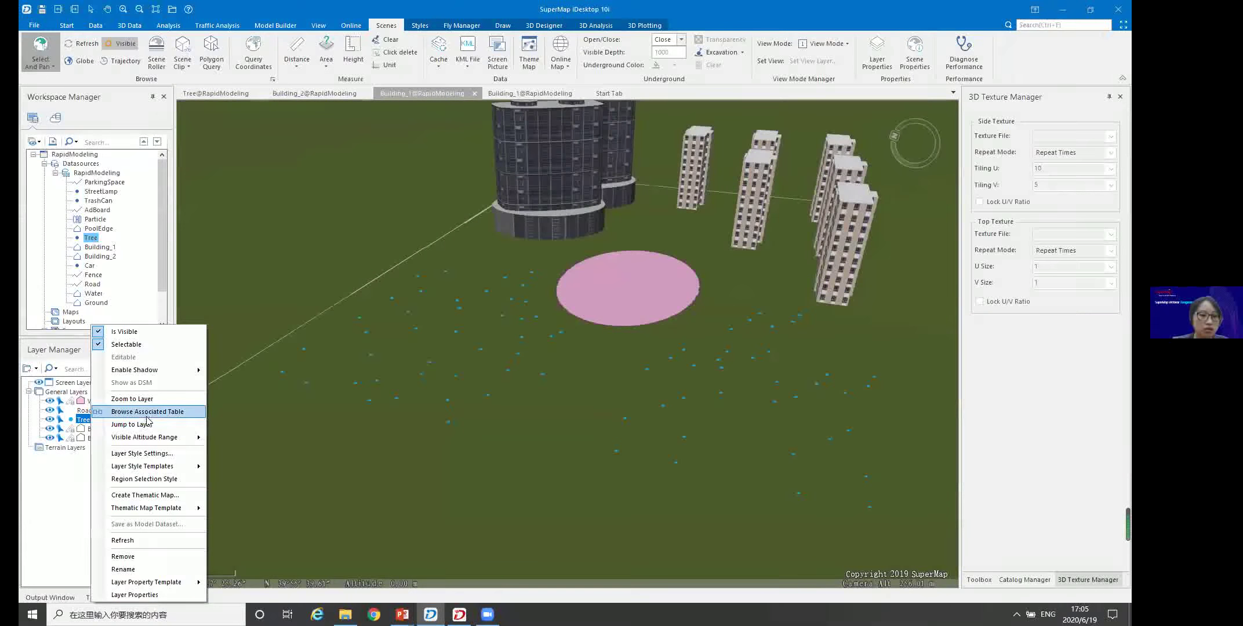
click(145, 496)
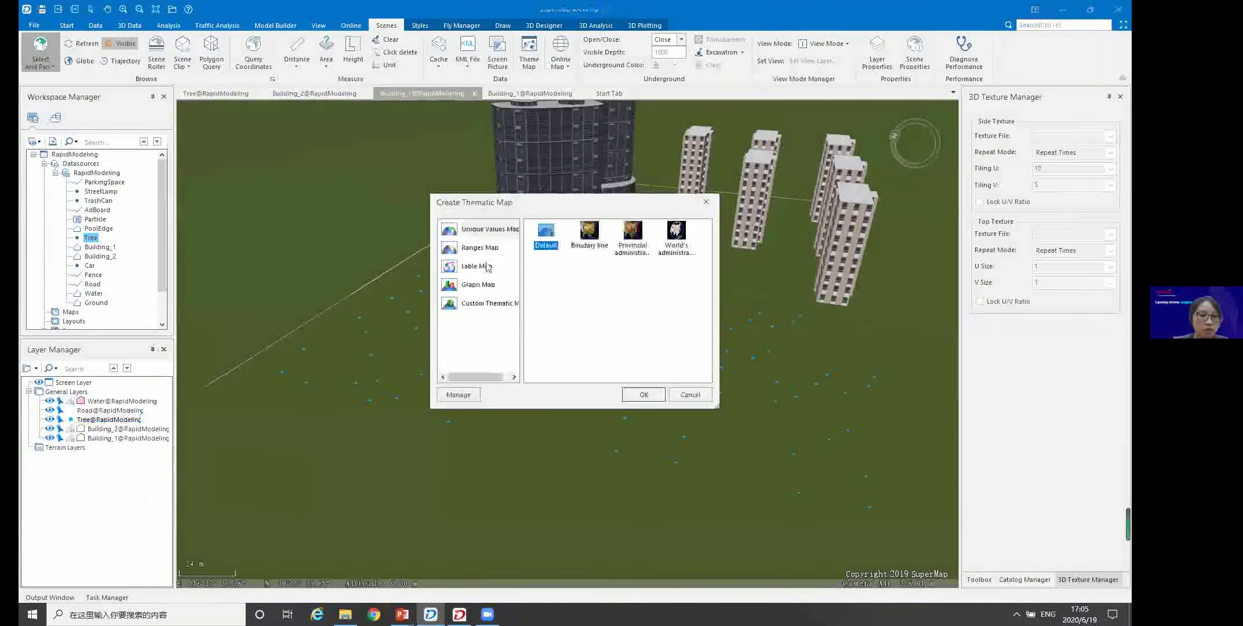
click(631, 394)
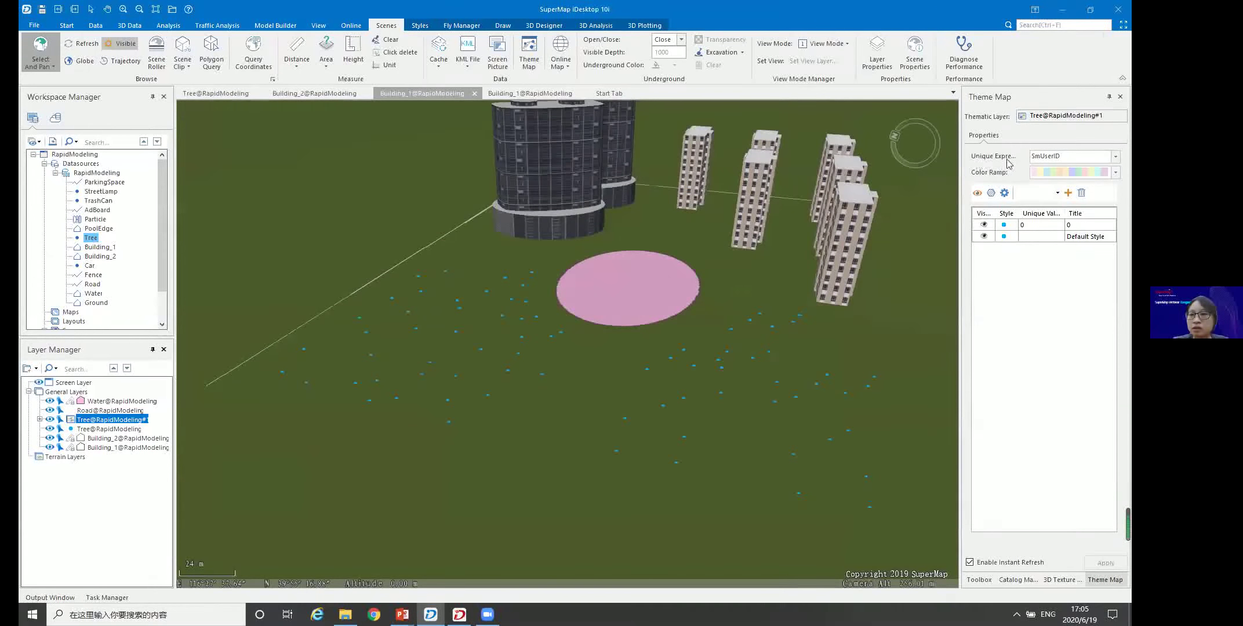
click(1115, 157)
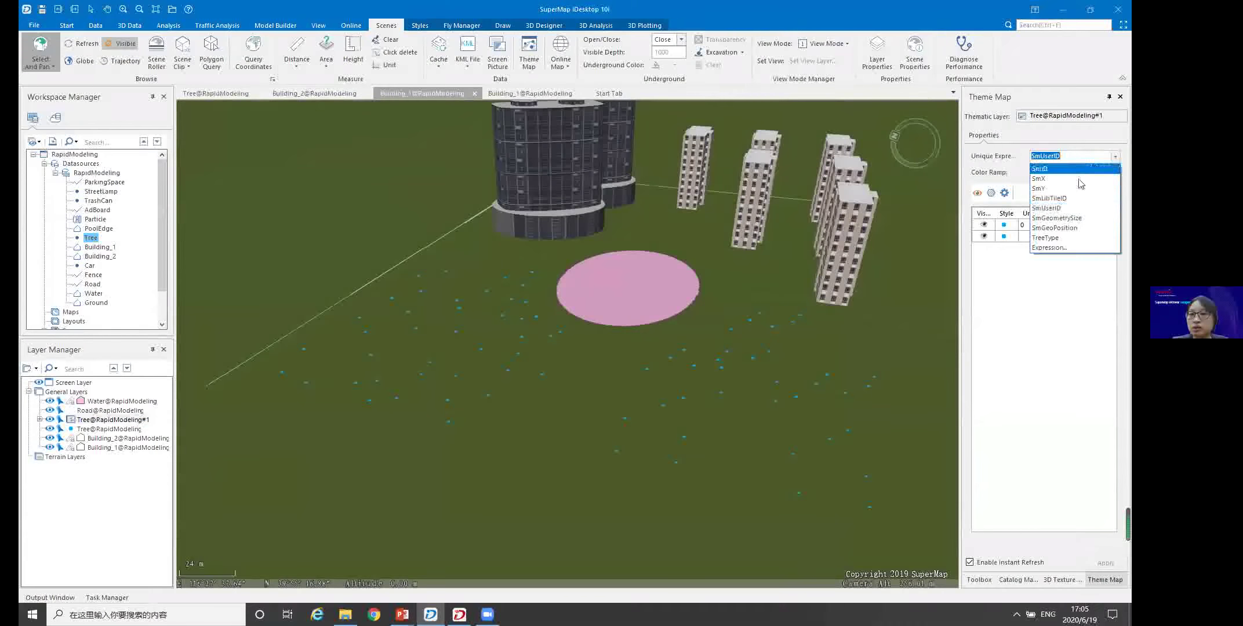
click(1046, 238)
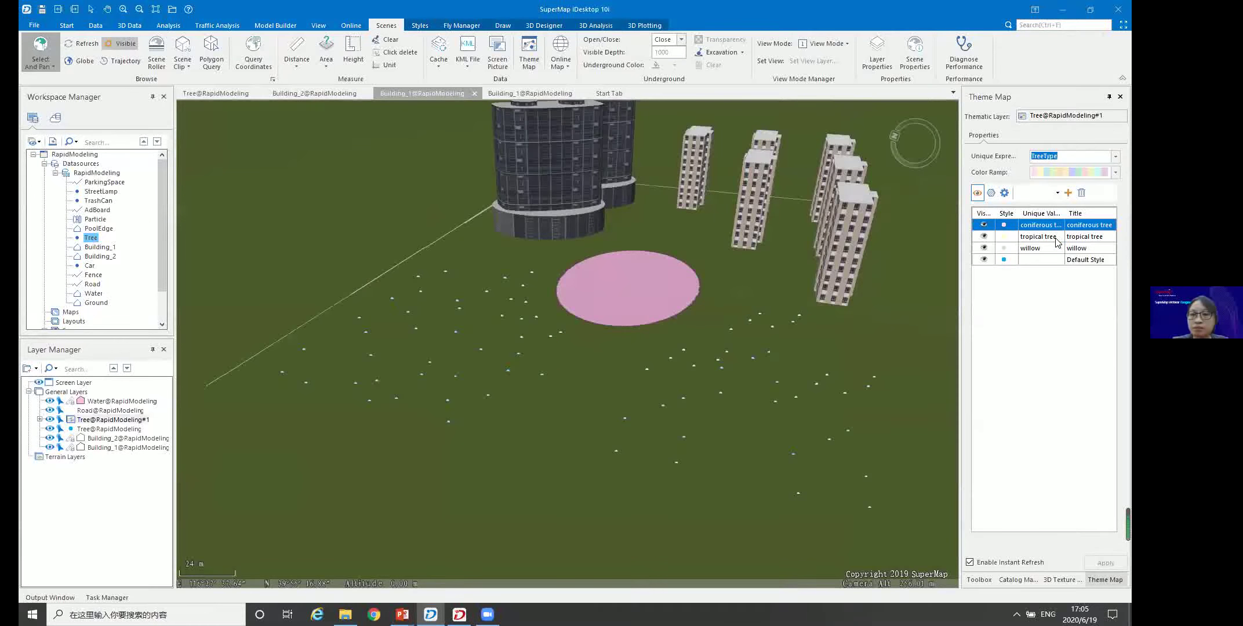
click(1005, 225)
click(1005, 226)
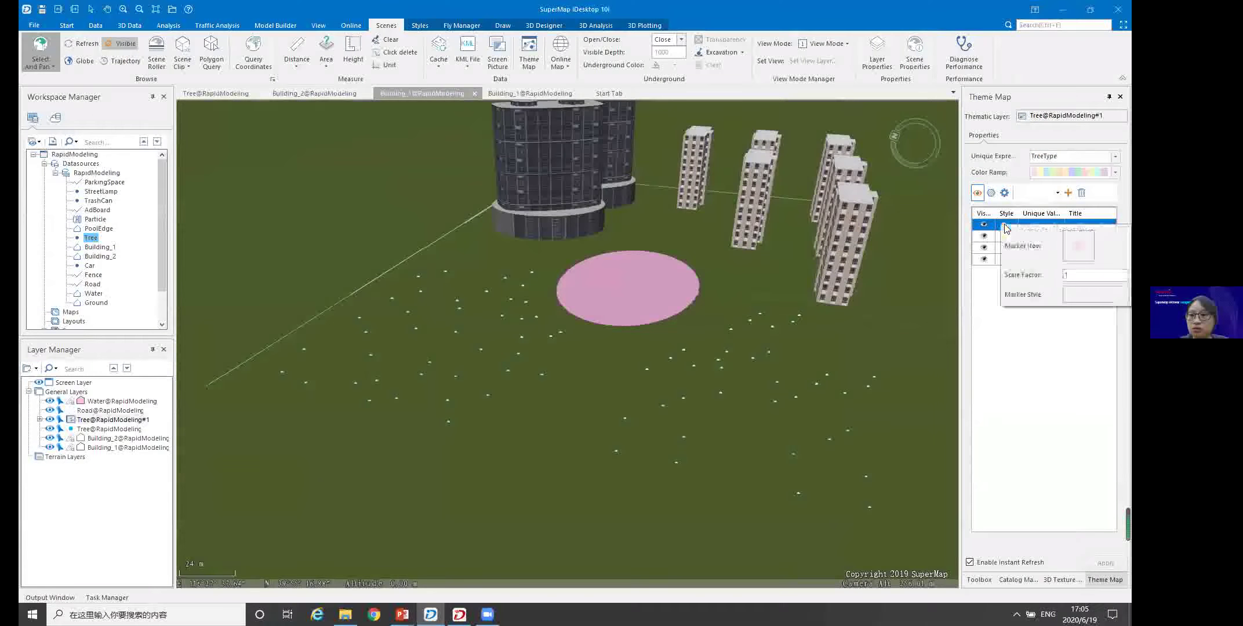
click(1075, 292)
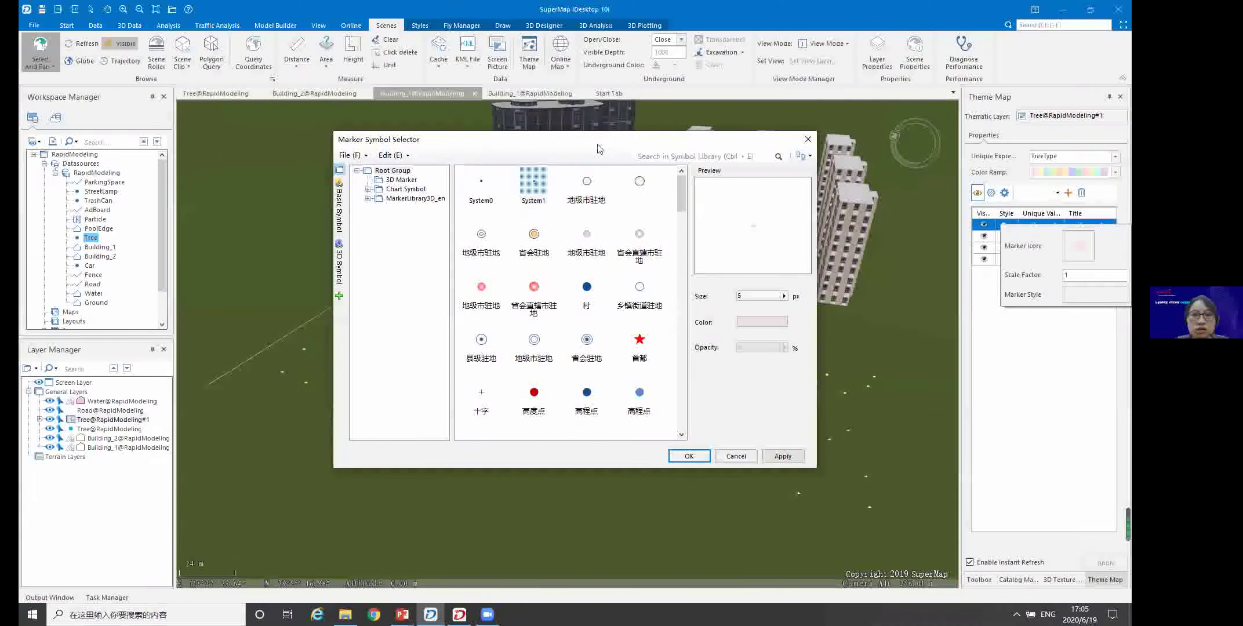
click(807, 139)
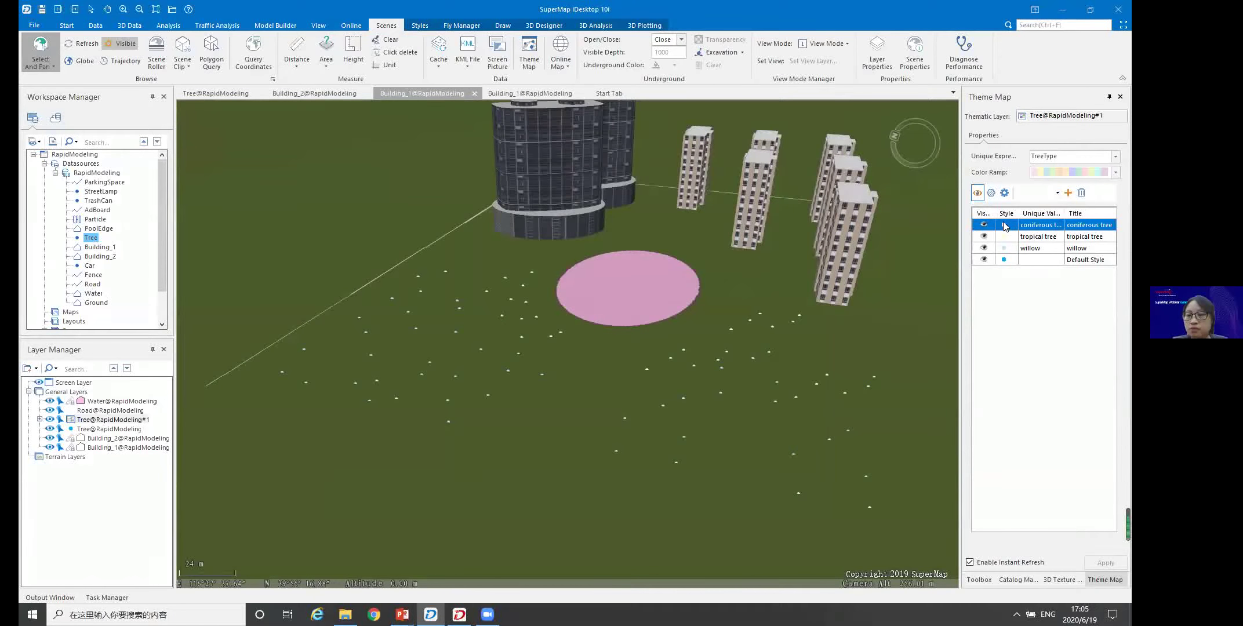
Choose the Pine and cypress_01 symbol from the Tree group of MarkerLibrary3D_en as the marker style of the coniferous tree class
click(1006, 226)
click(1079, 294)
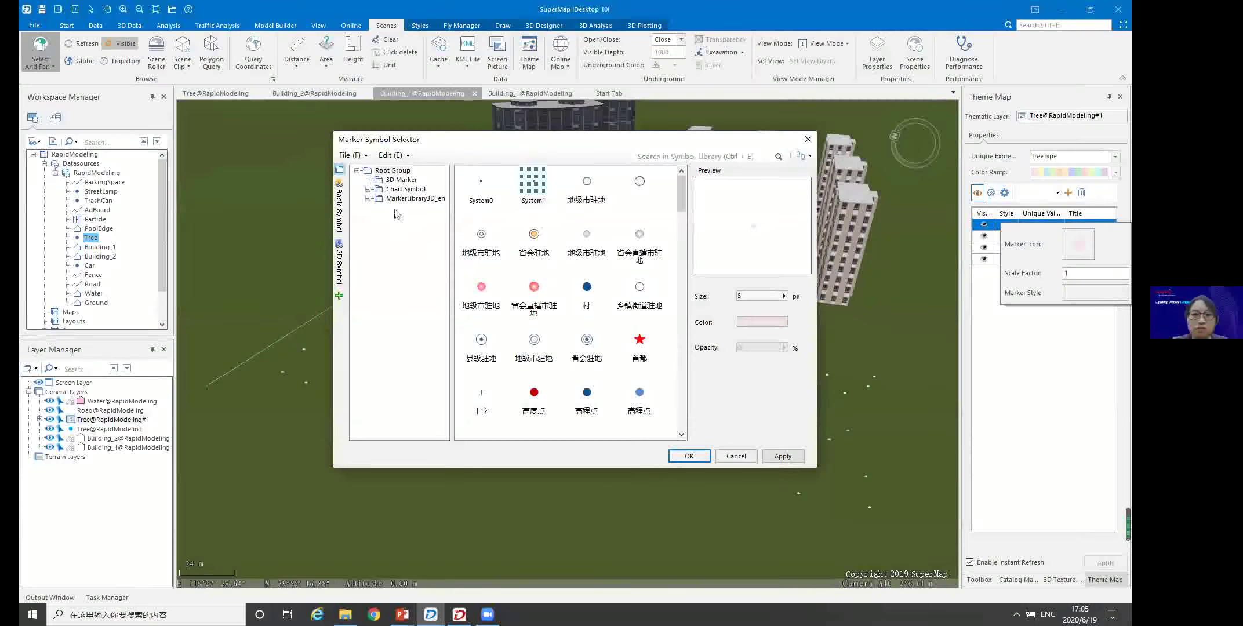
click(367, 199)
click(378, 207)
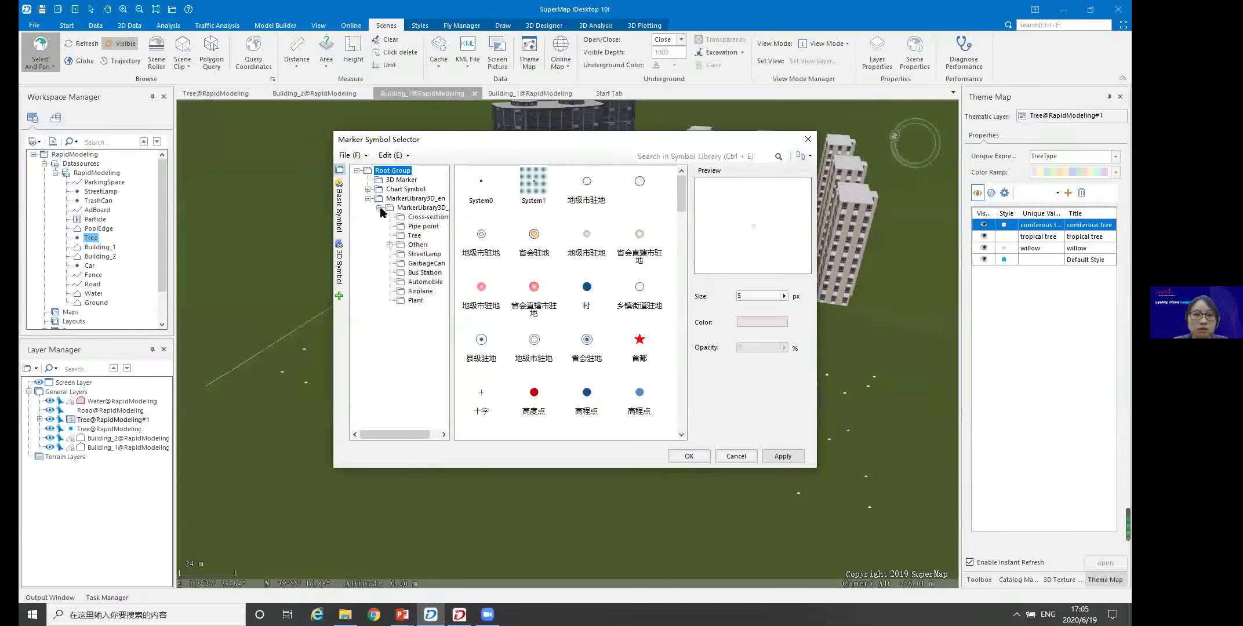
click(414, 236)
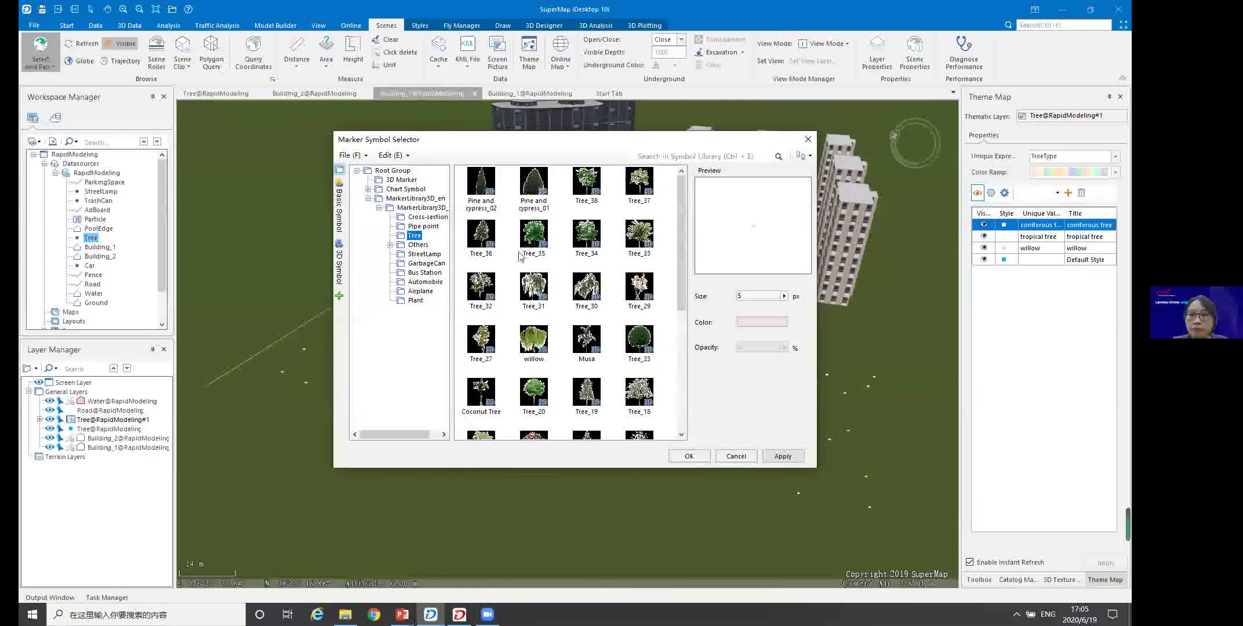
click(532, 183)
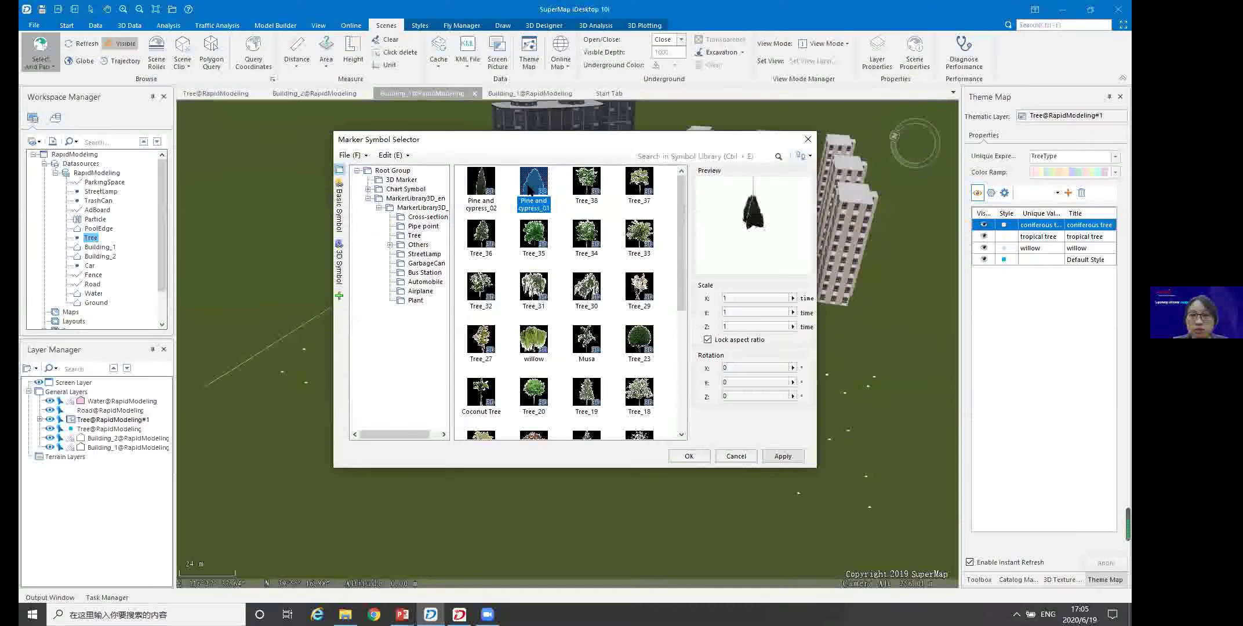
Enlarge the coniferous tree symbol to about 5 times with the aspect ratio locked, and apply the marker style
click(792, 312)
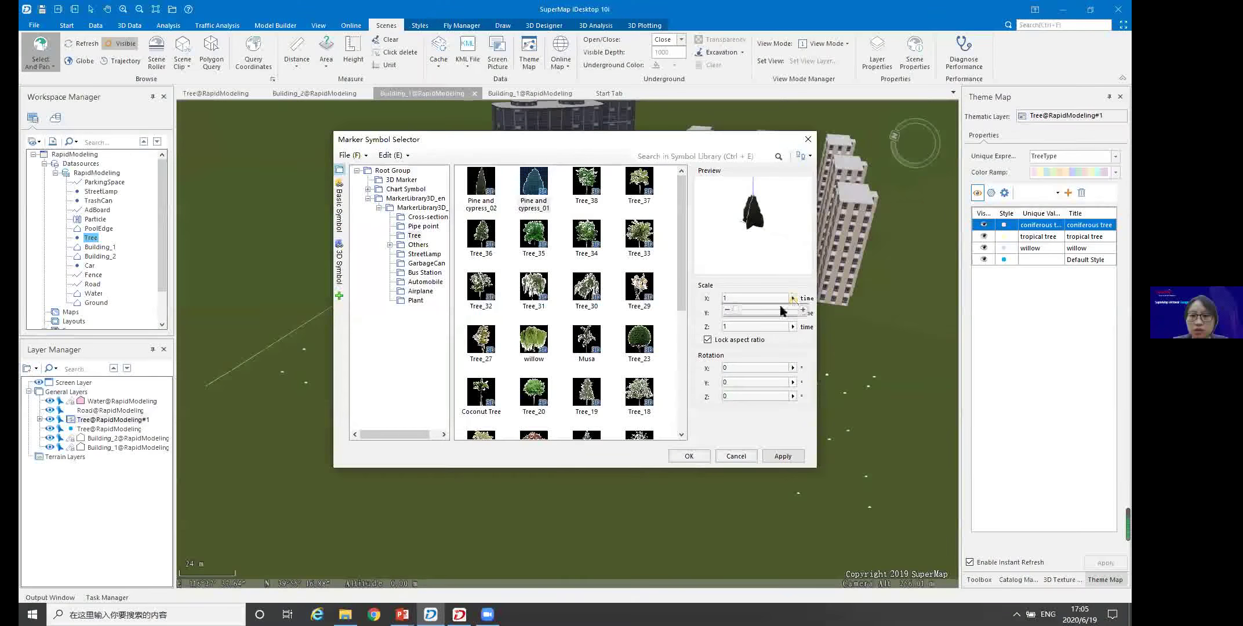
drag(744, 313, 734, 314)
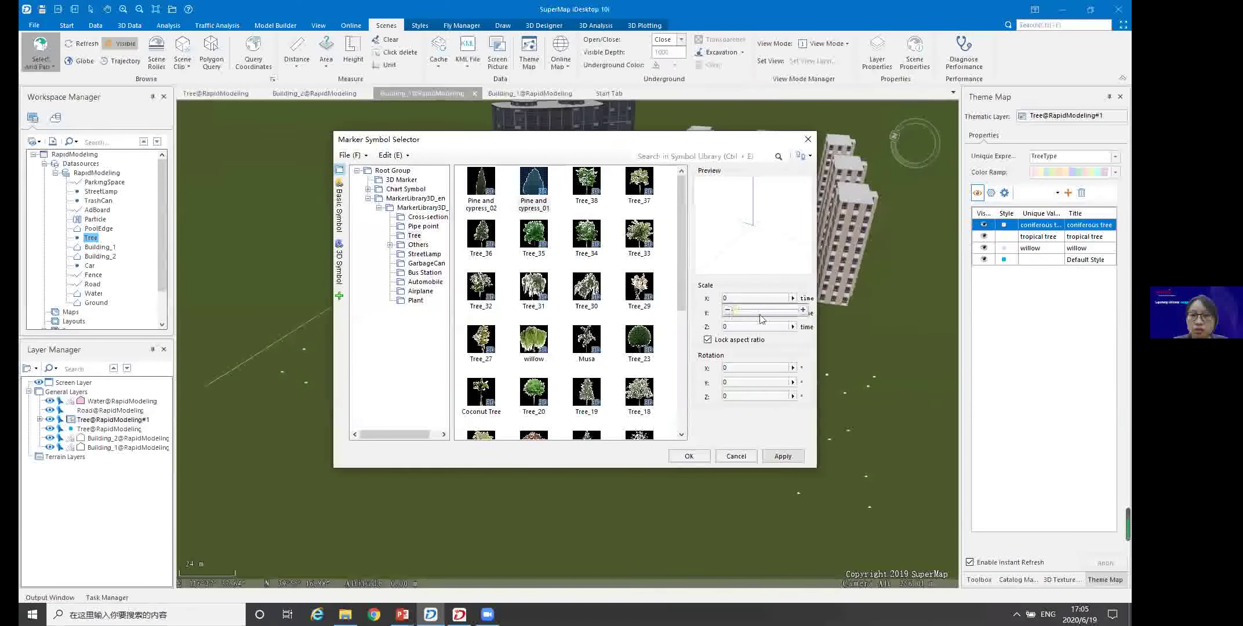
click(803, 311)
click(803, 312)
click(802, 312)
click(802, 311)
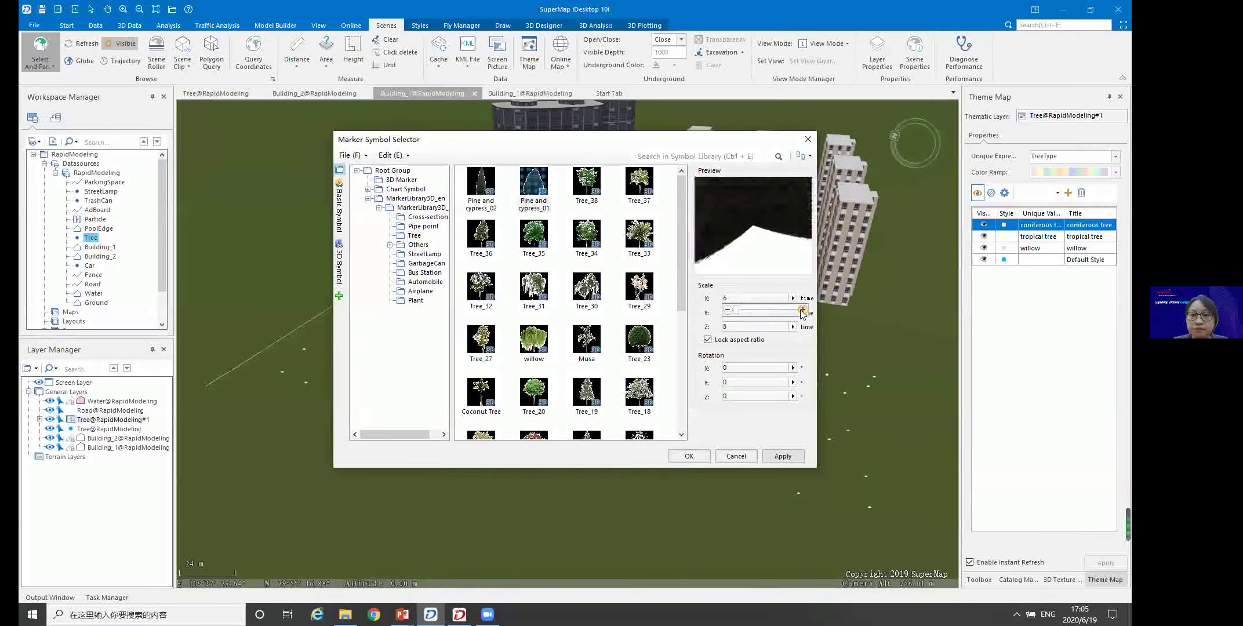
click(689, 457)
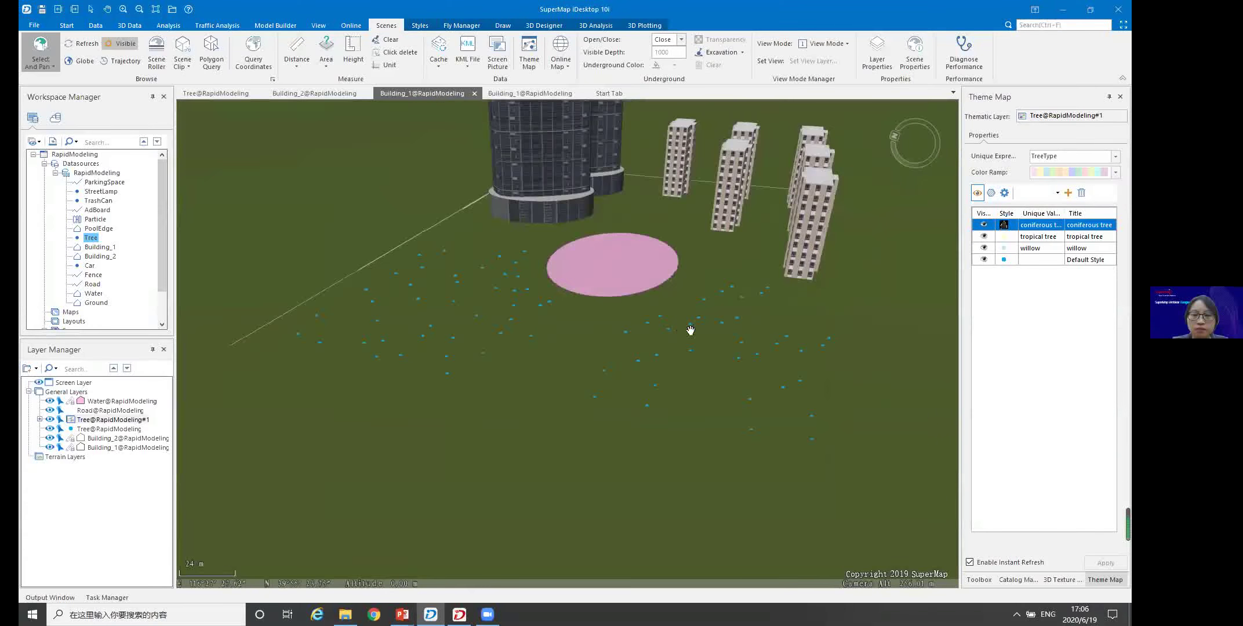
Move the Water layer below both Tree layers and hide the original Tree point layer, keeping the thematic Tree layer visible
scroll(691, 333, up, 3)
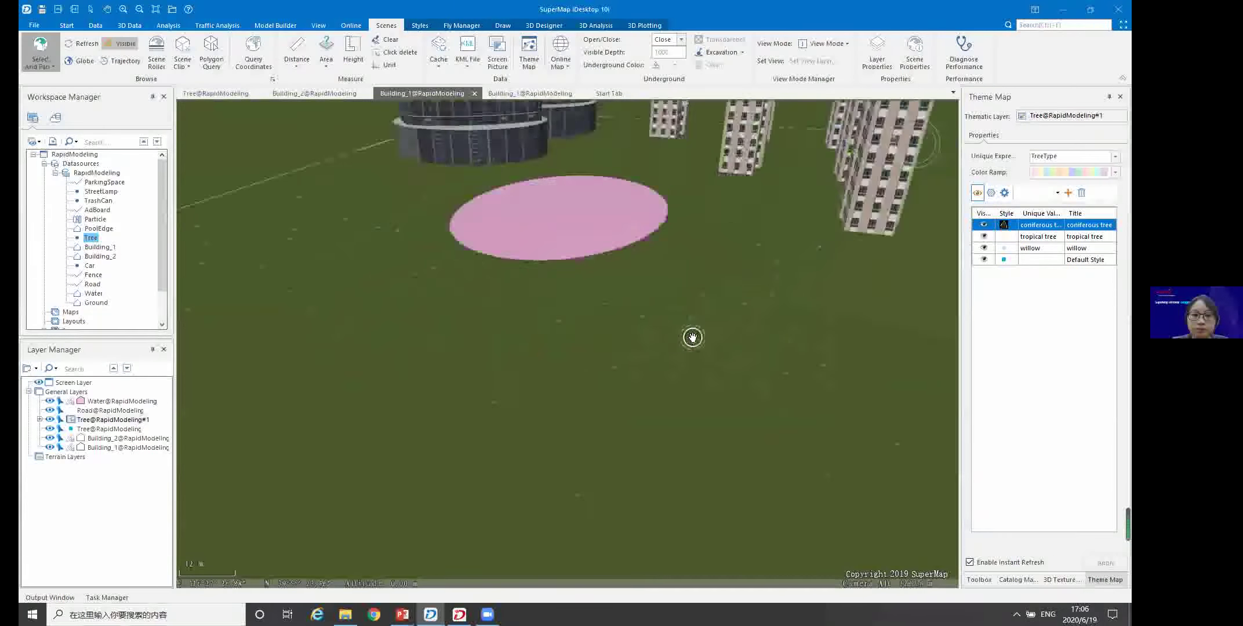
scroll(694, 337, up, 1)
middle_drag(613, 366, 627, 318)
scroll(627, 313, down, 3)
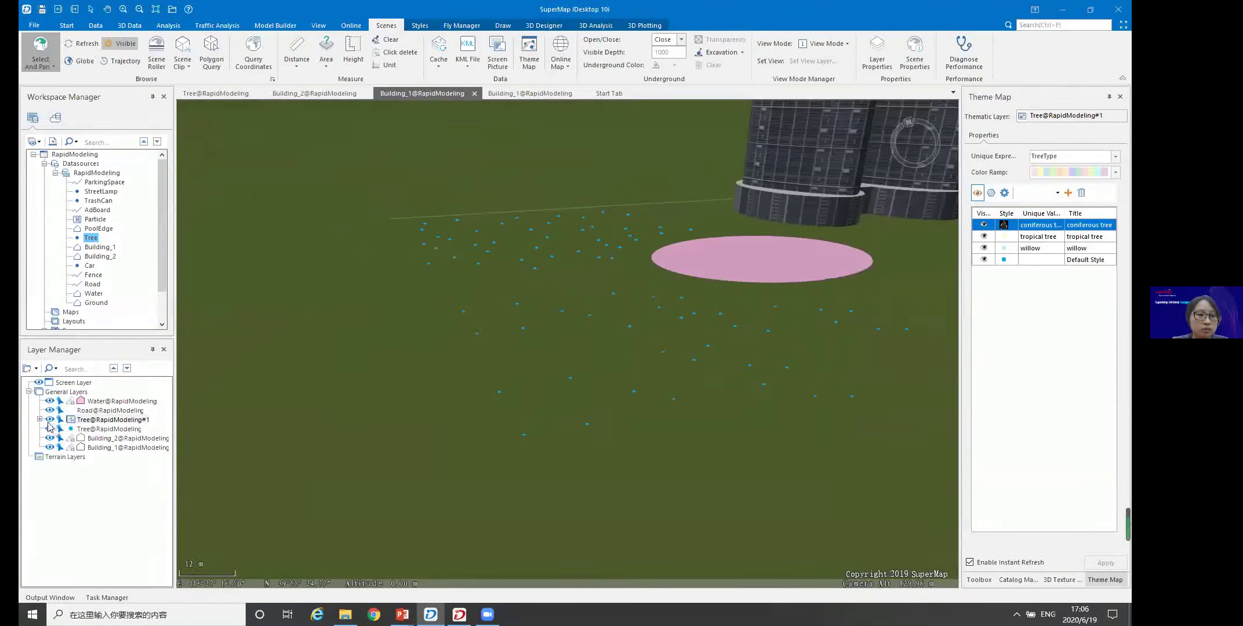
drag(87, 401, 86, 434)
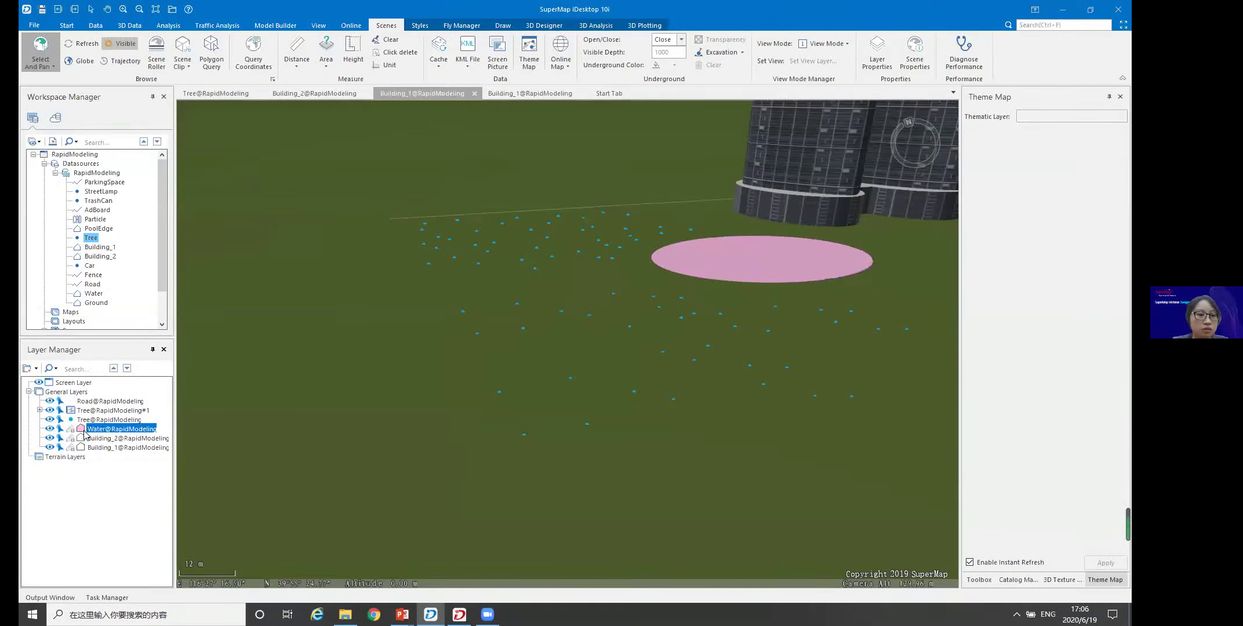
click(50, 411)
click(50, 419)
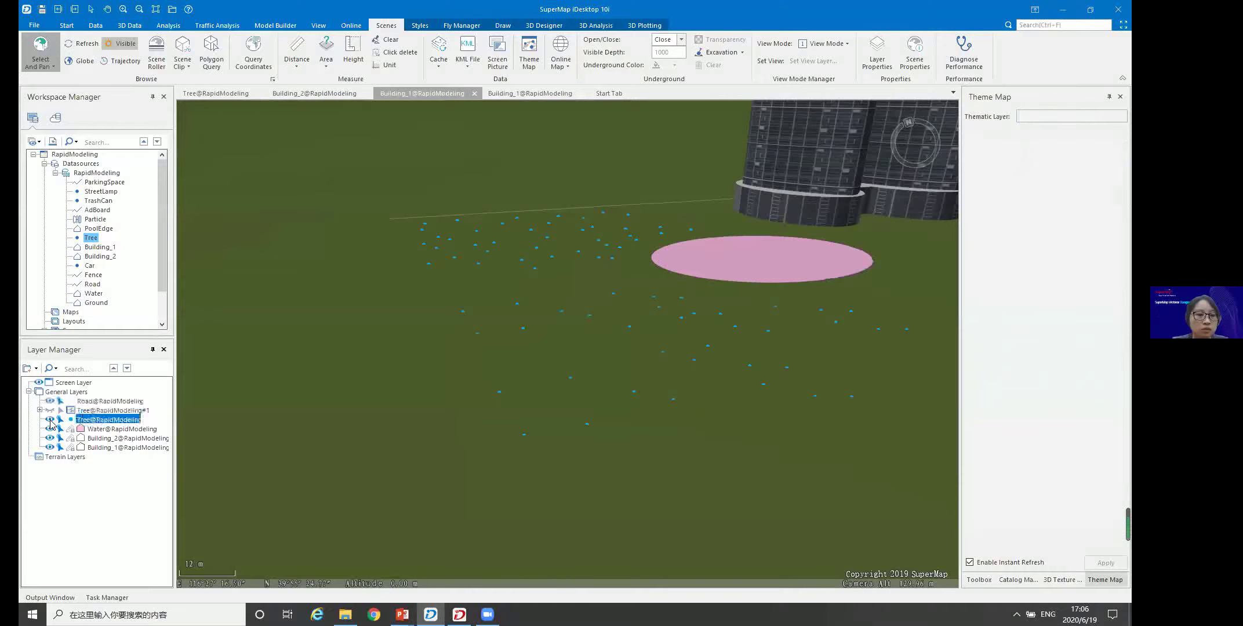
click(50, 411)
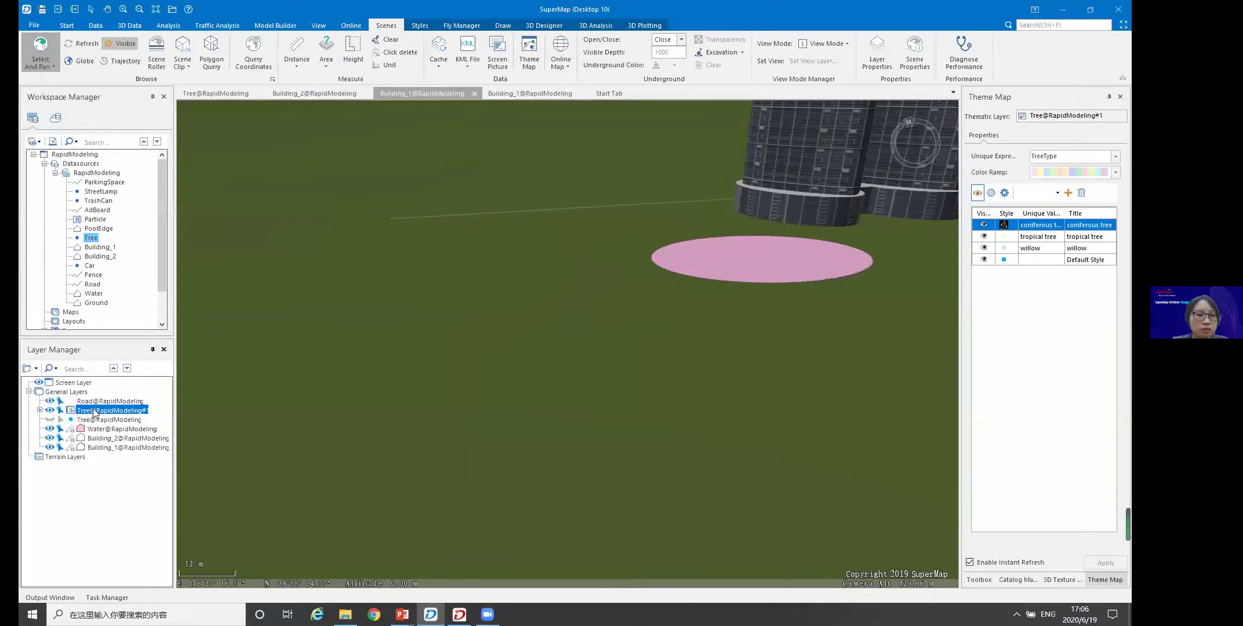
Bring the scene view to the extent of the thematic Tree layer
right_click(94, 413)
click(134, 453)
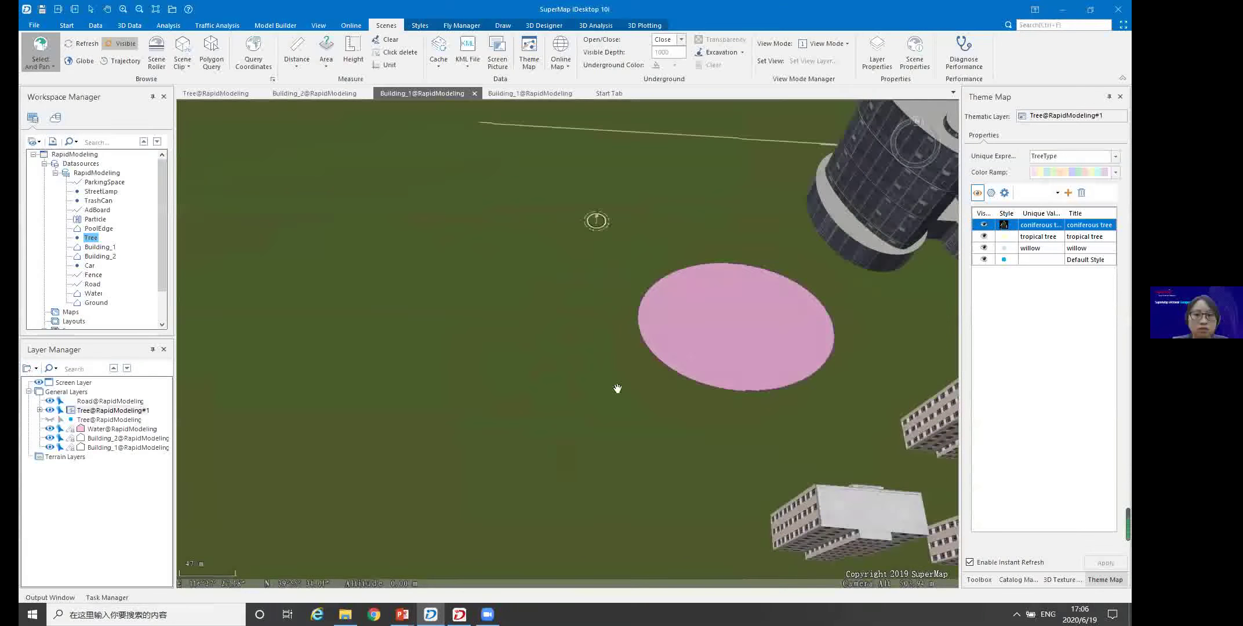
Choose the Coconut Tree symbol from the Tree group of MarkerLibrary3D_en as the marker style of the tropical tree class
middle_drag(652, 328, 724, 311)
drag(630, 322, 683, 346)
click(1005, 239)
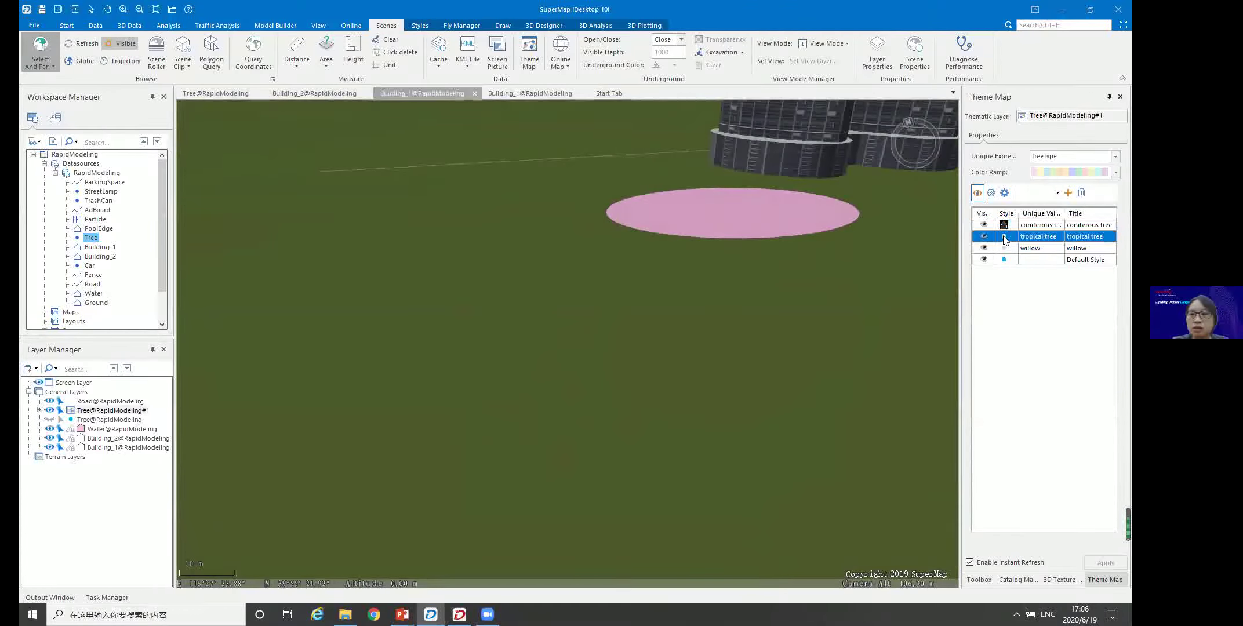
click(1006, 239)
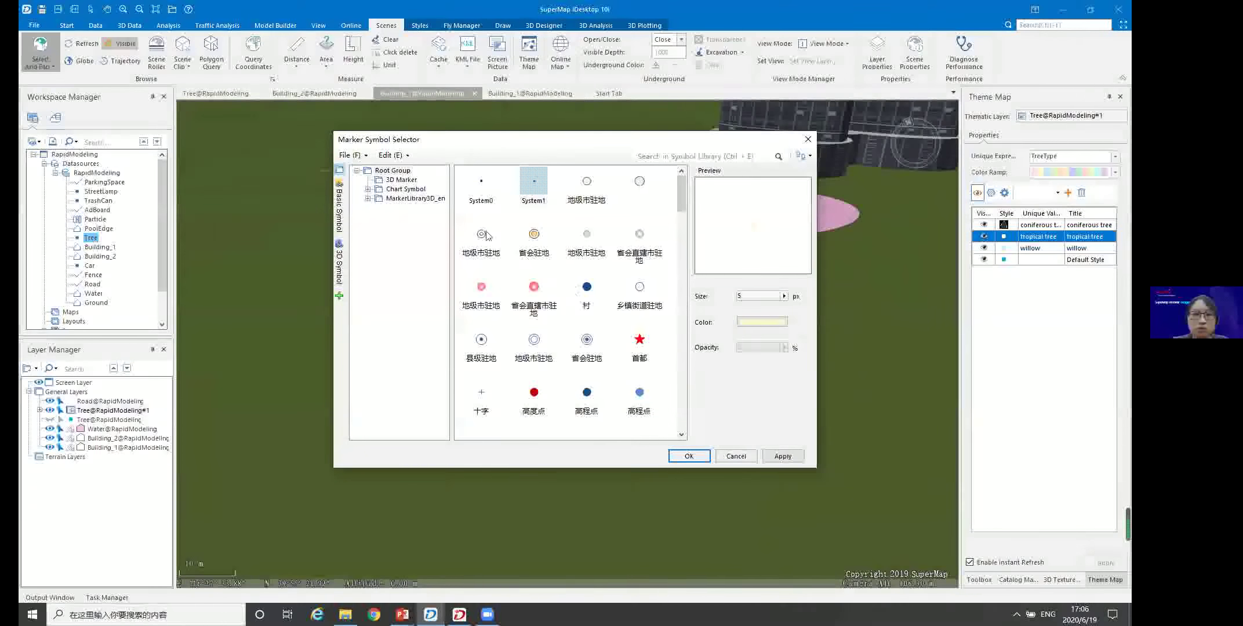
click(368, 199)
click(378, 208)
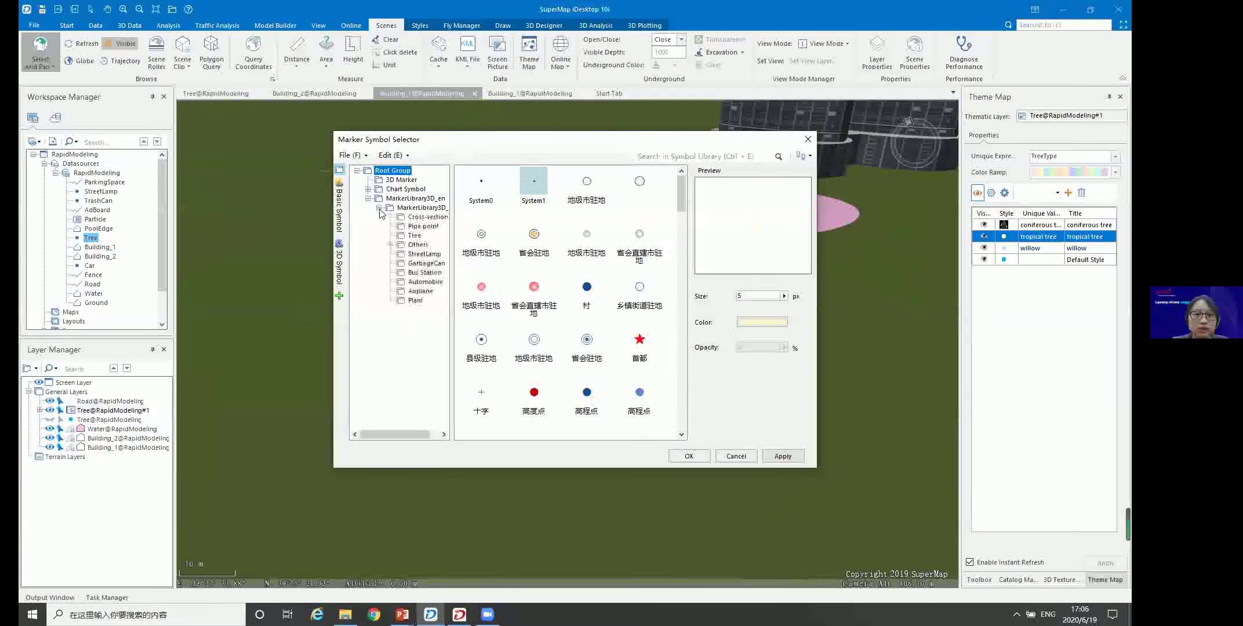
click(413, 228)
click(414, 235)
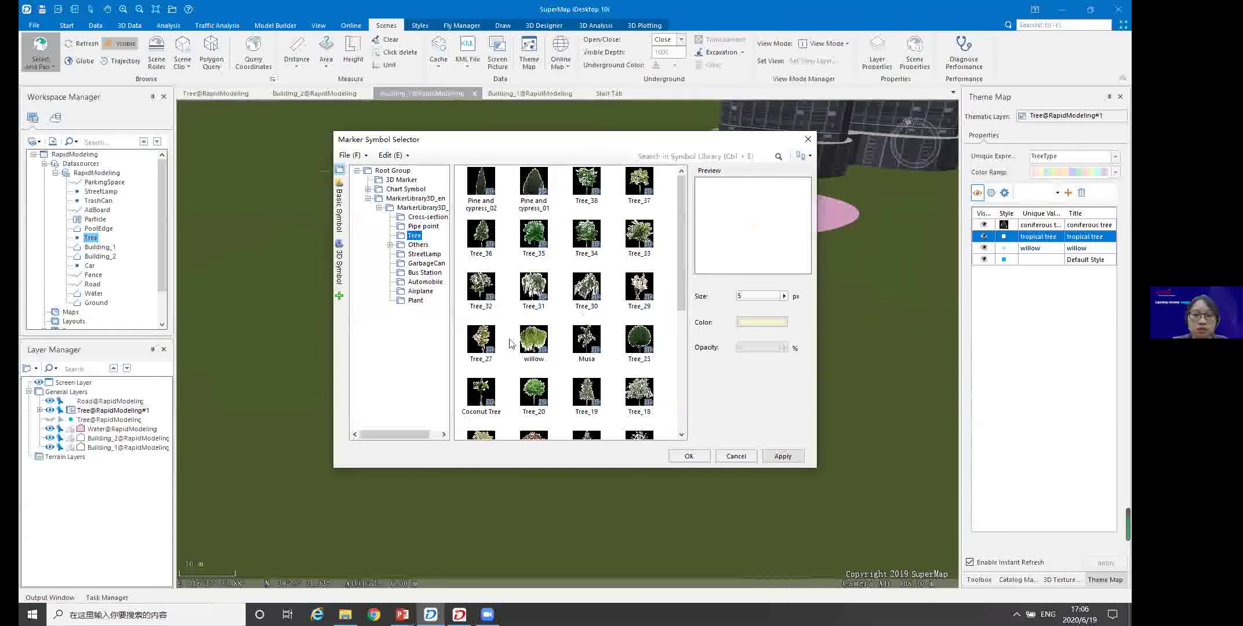
click(482, 398)
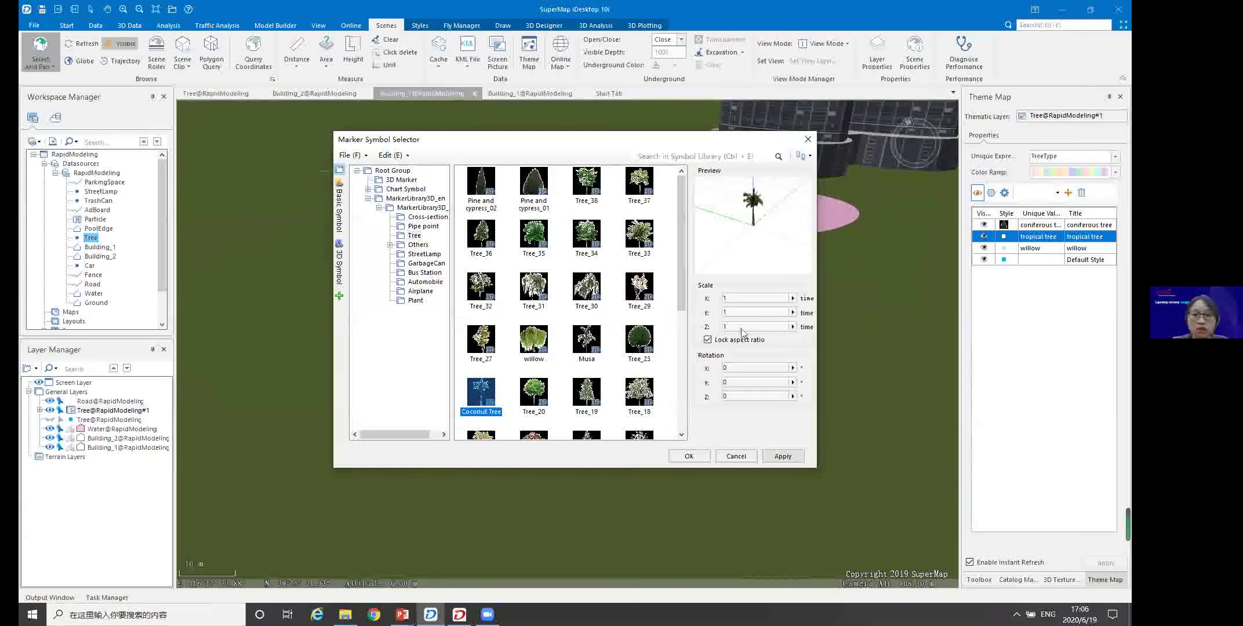
Enlarge the Coconut Tree symbol to 8 times with the aspect ratio locked, and apply it to the tropical tree class
click(793, 298)
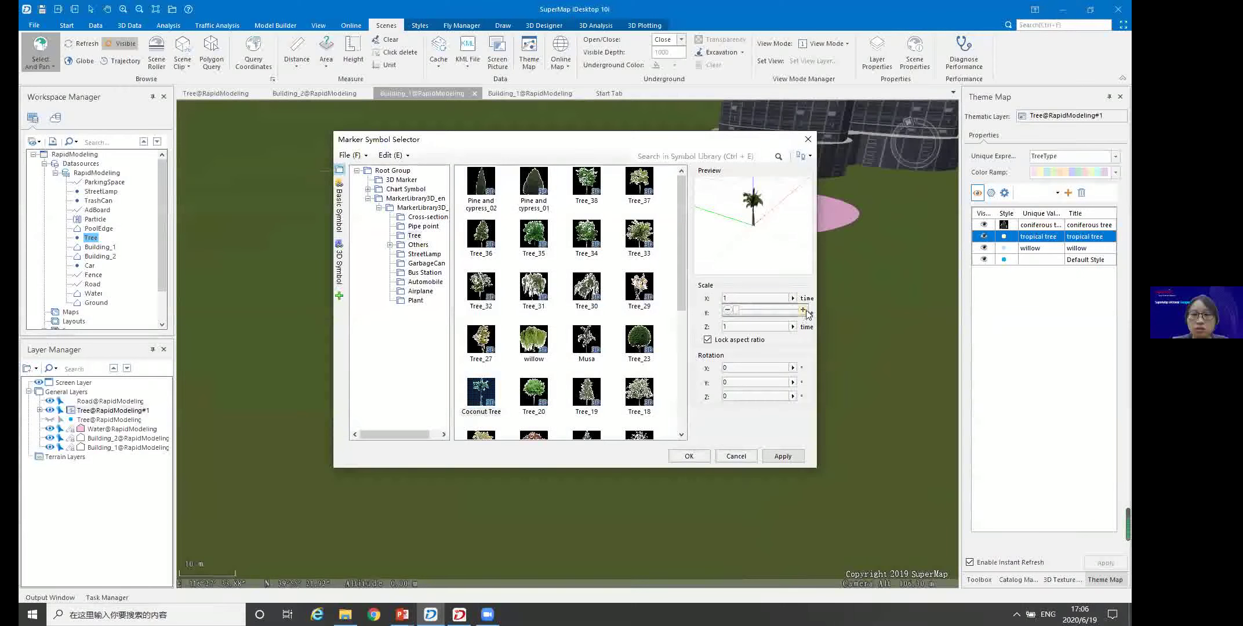
click(803, 311)
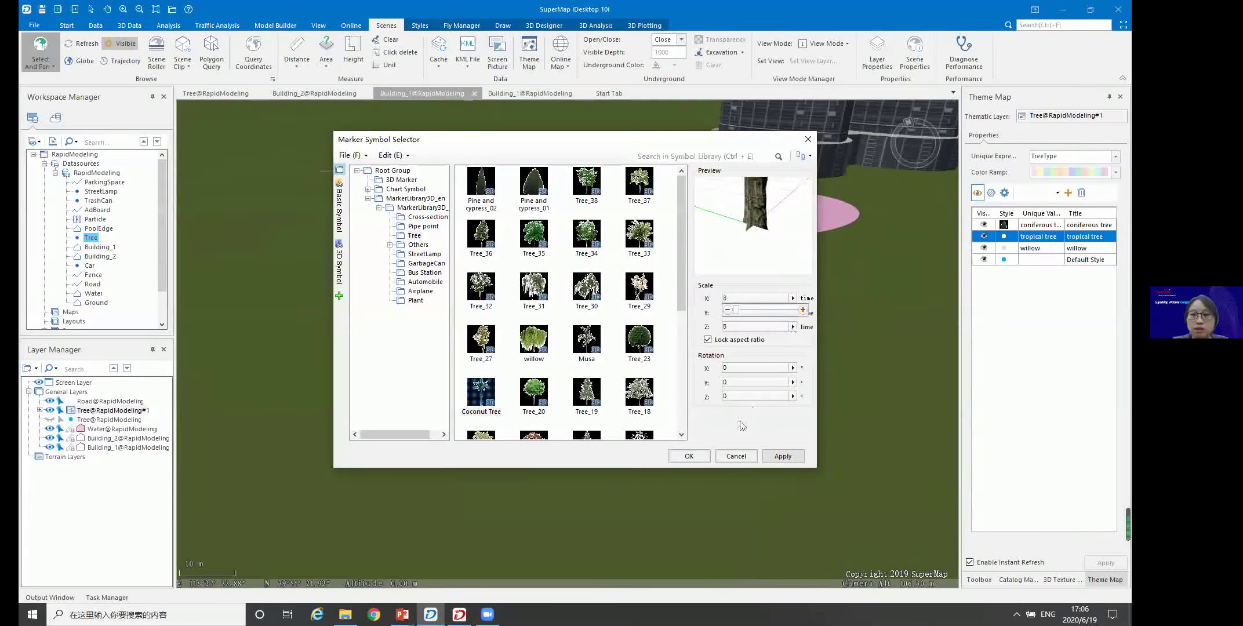
click(700, 455)
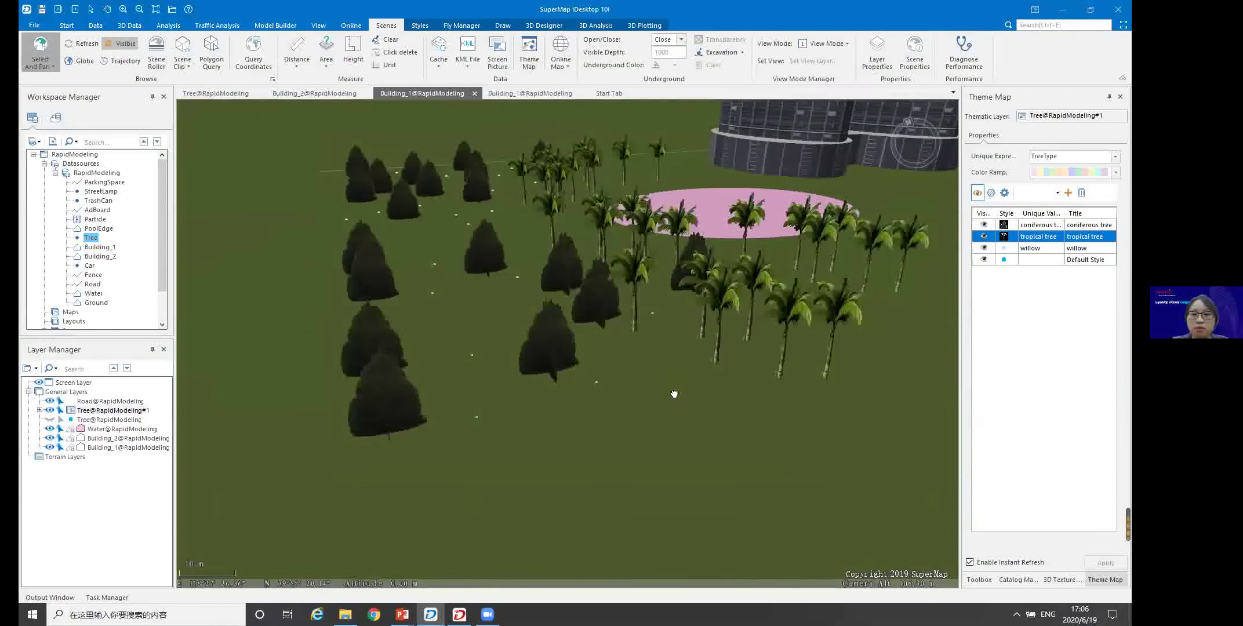
drag(674, 394, 560, 379)
middle_drag(716, 386, 773, 222)
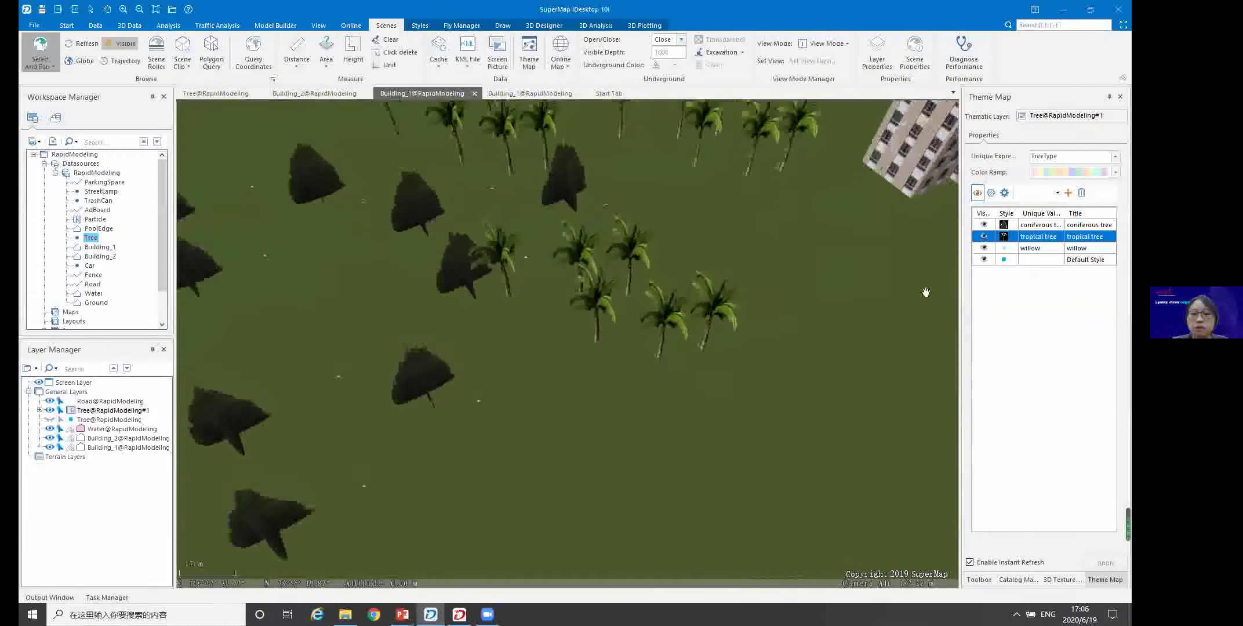
Choose the Tree_31 symbol from the Tree group of MarkerLibrary3D_en as the marker style of the willow class
click(1004, 248)
click(1005, 251)
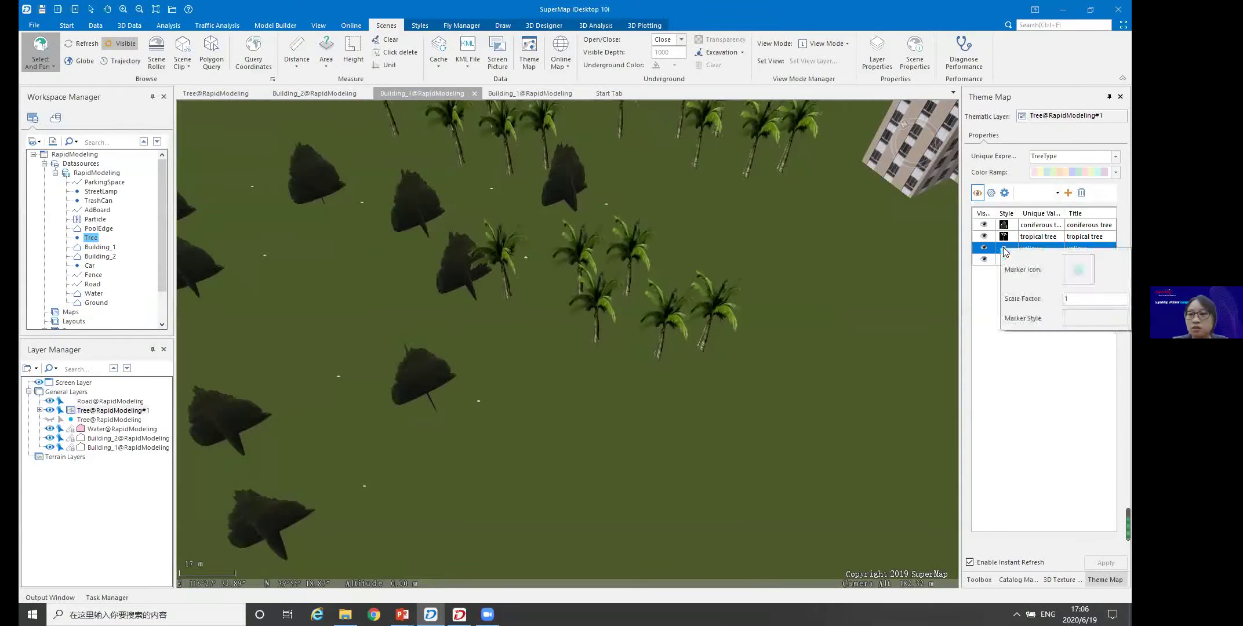
click(1073, 317)
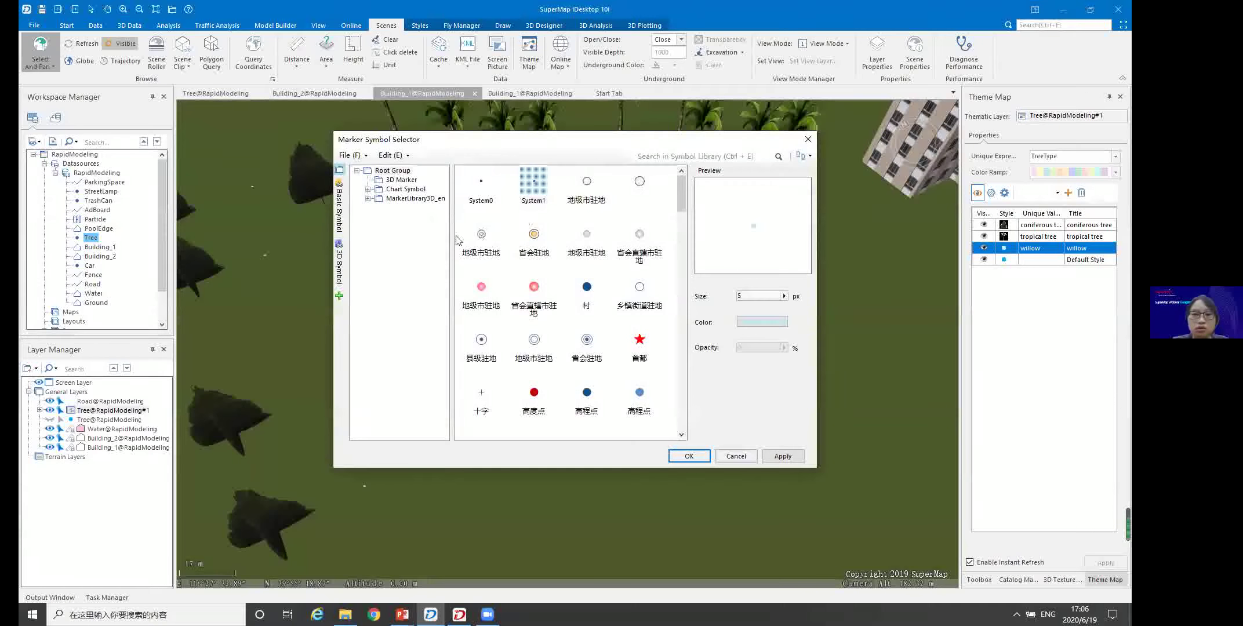
click(368, 199)
click(379, 208)
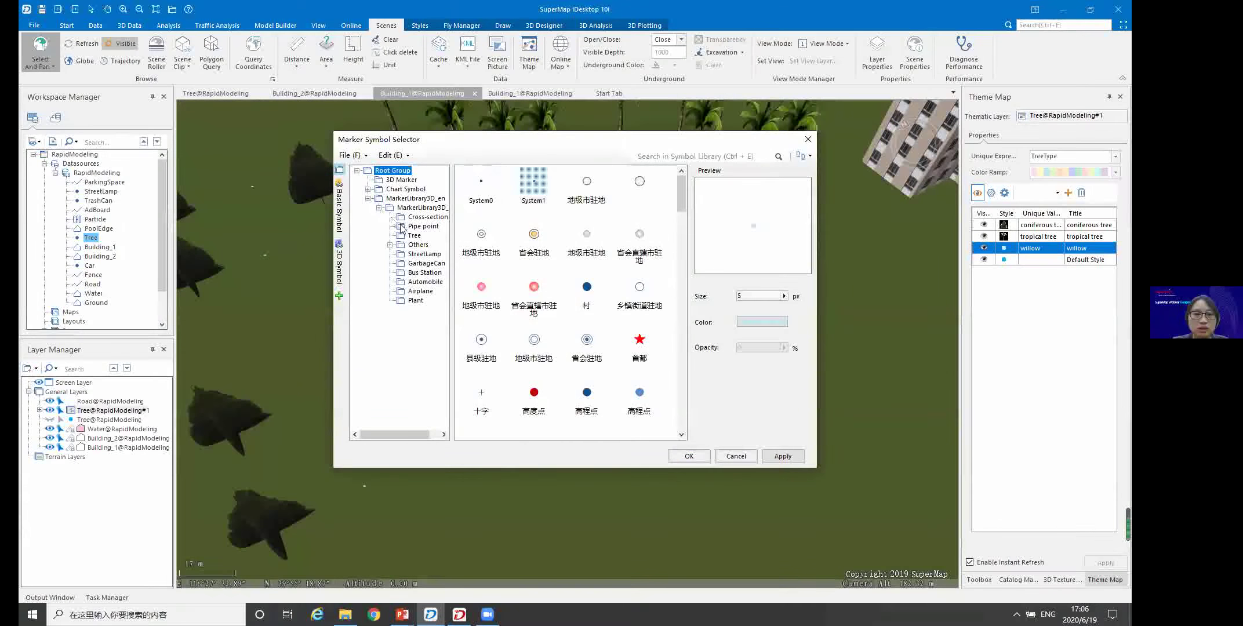
click(414, 236)
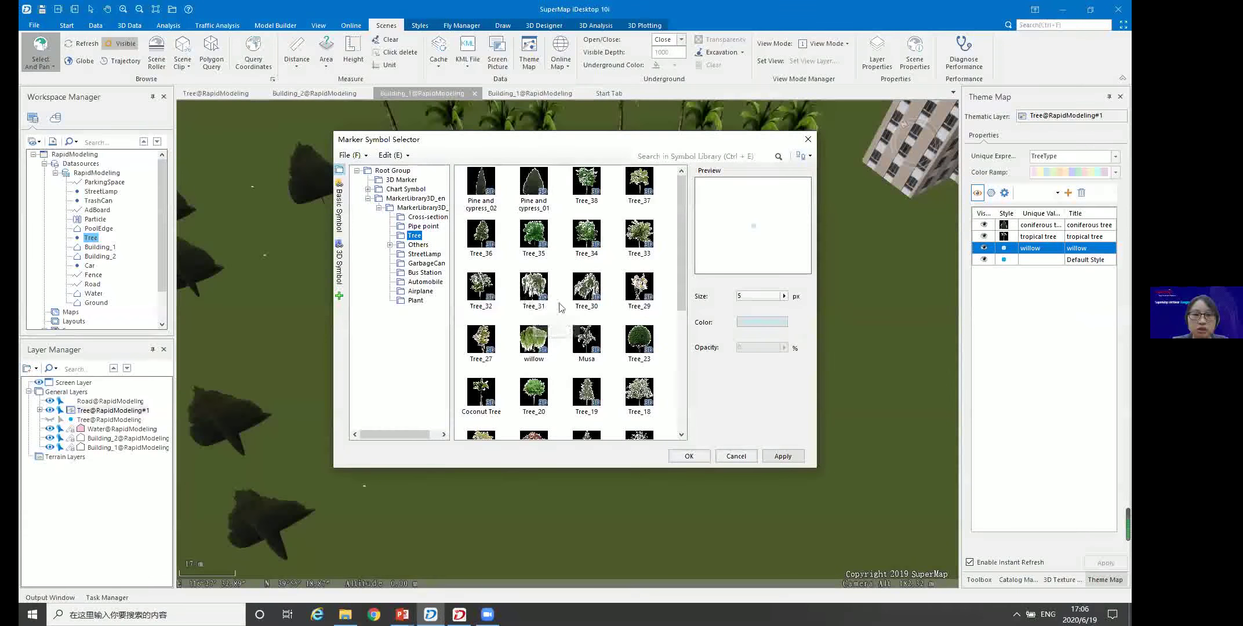
click(533, 288)
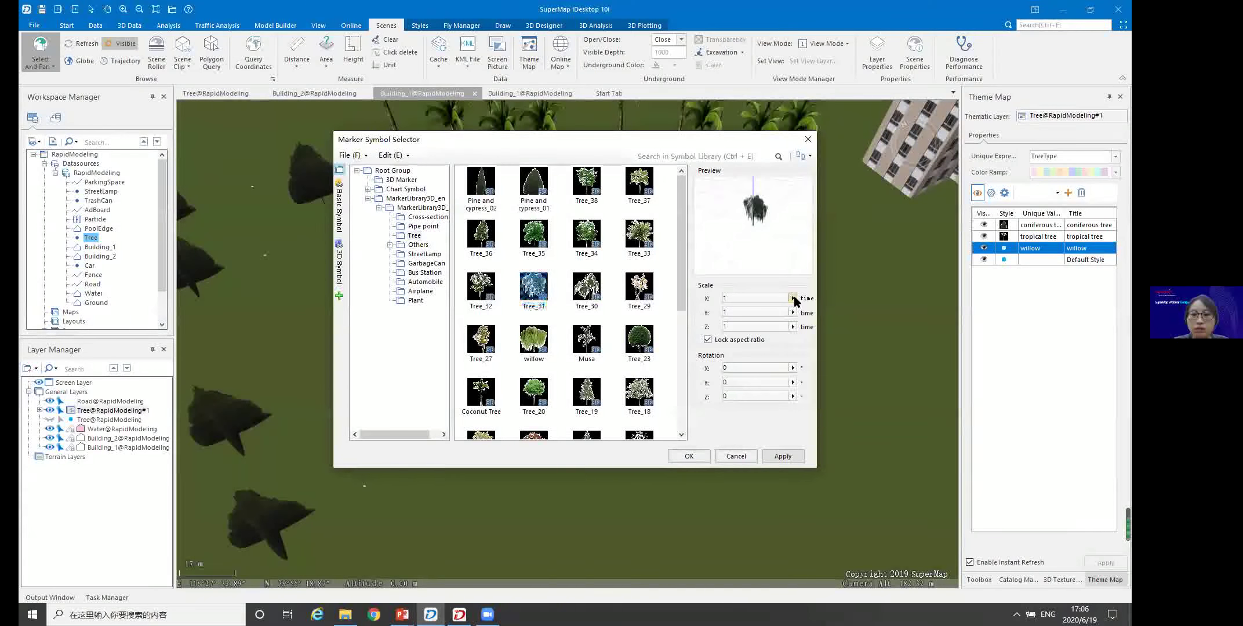
Enlarge the Tree_31 symbol to about 5 times with the aspect ratio locked, and apply it to the willow class
click(803, 310)
click(803, 309)
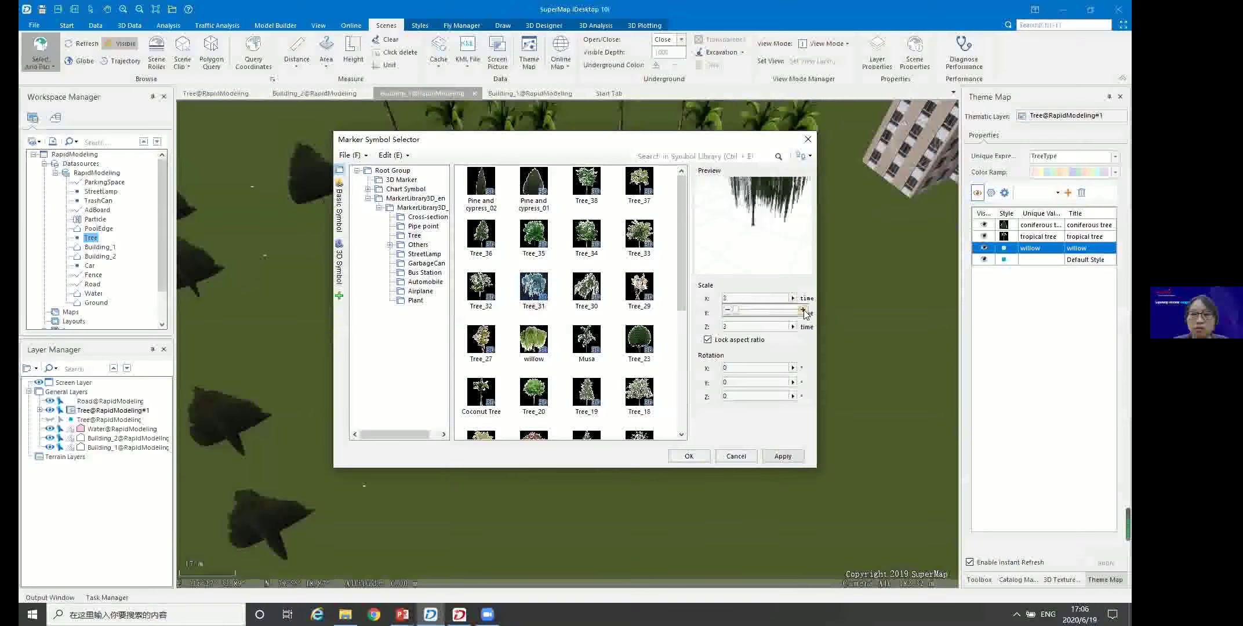
click(803, 310)
click(802, 310)
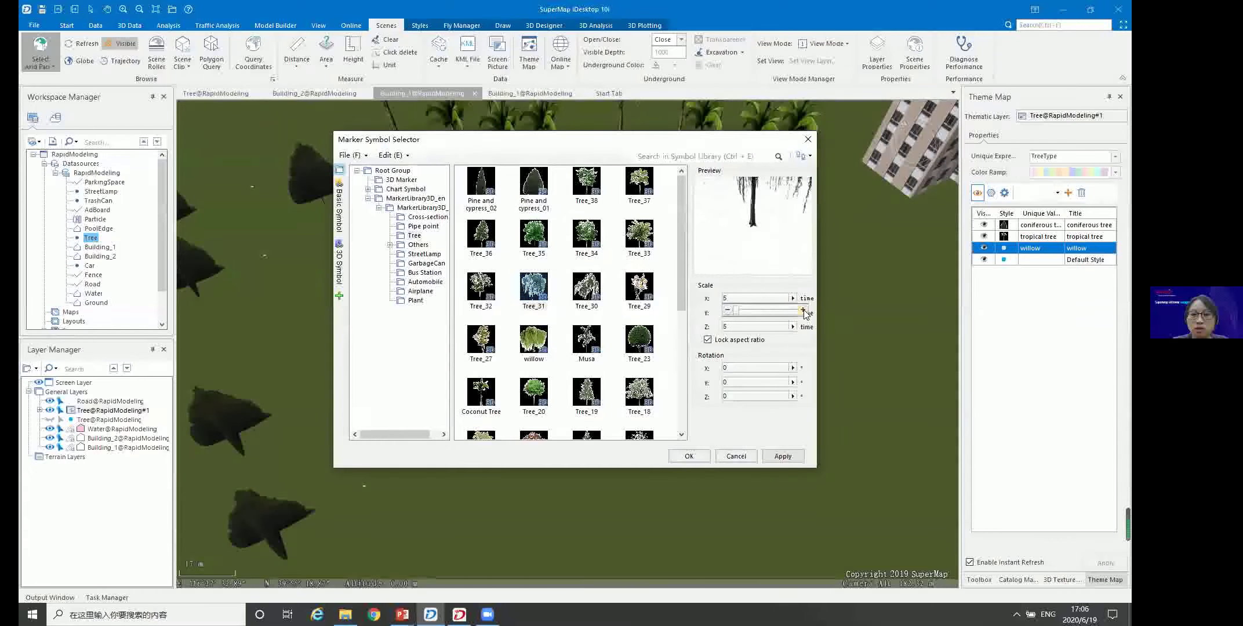
click(682, 457)
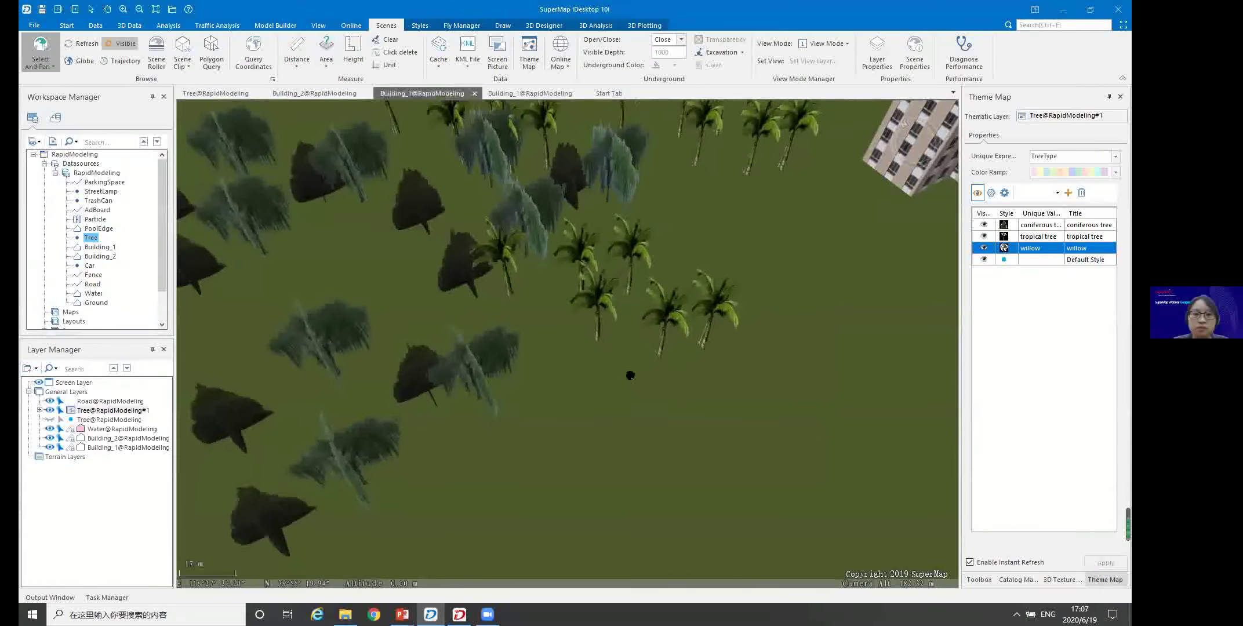
drag(630, 375, 643, 366)
middle_drag(730, 253, 645, 419)
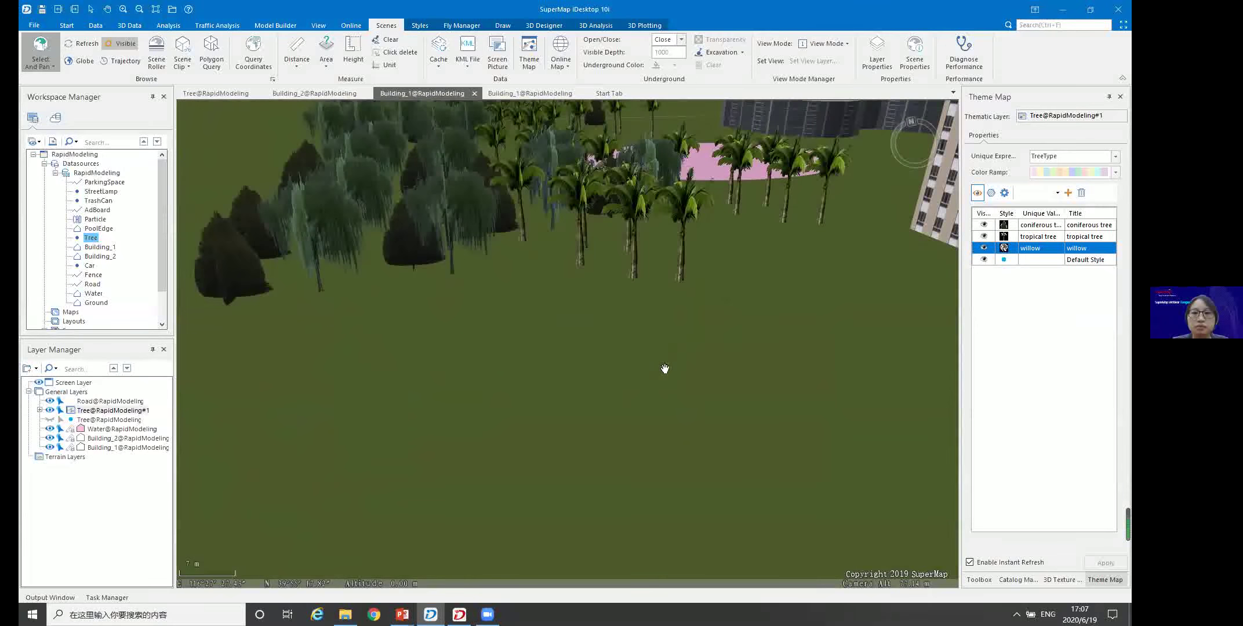
scroll(665, 369, down, 10)
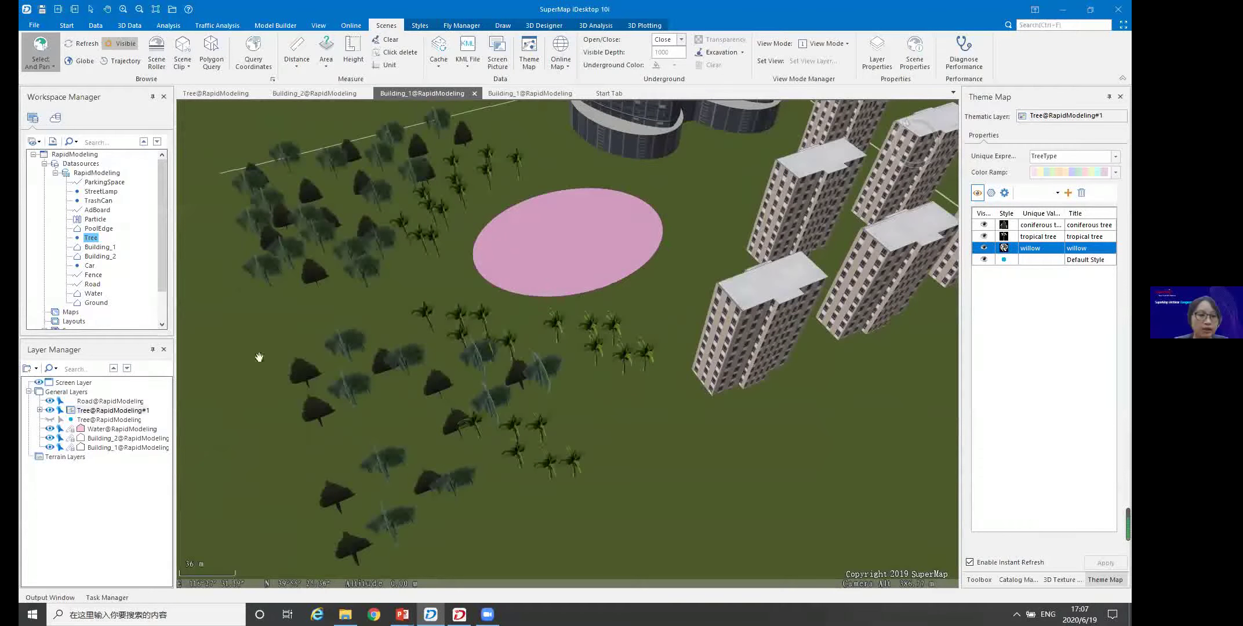
drag(346, 314, 362, 359)
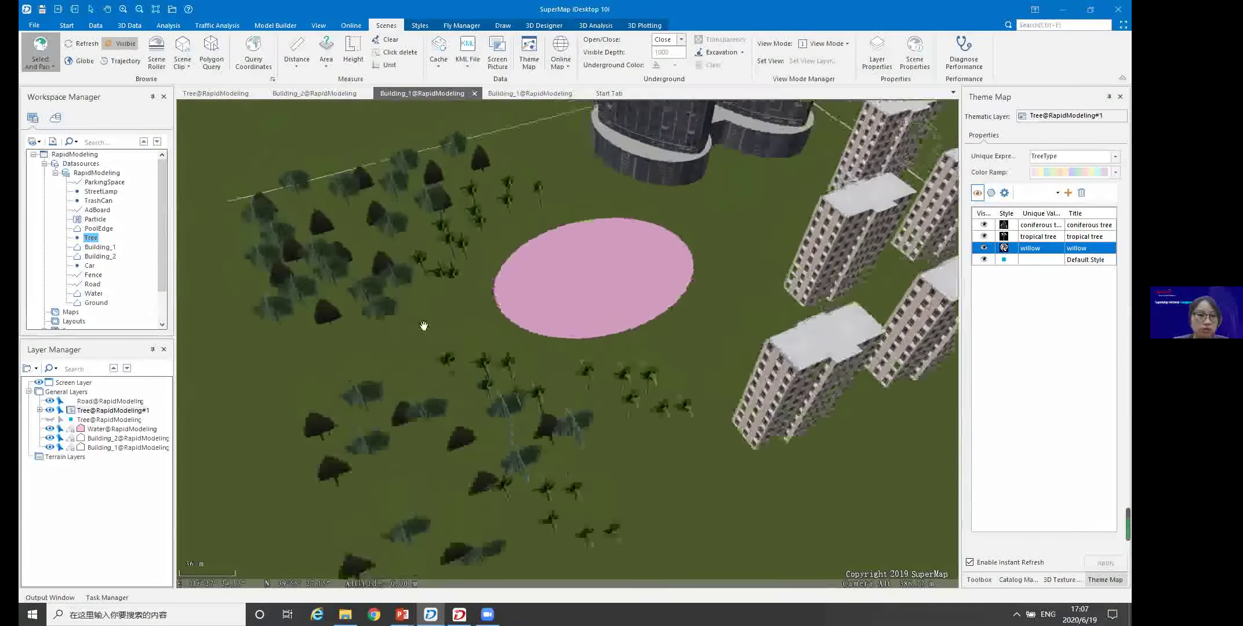
Open the Road layer's style settings and choose the 公路 symbol from the 3D Line Symbol group
click(92, 401)
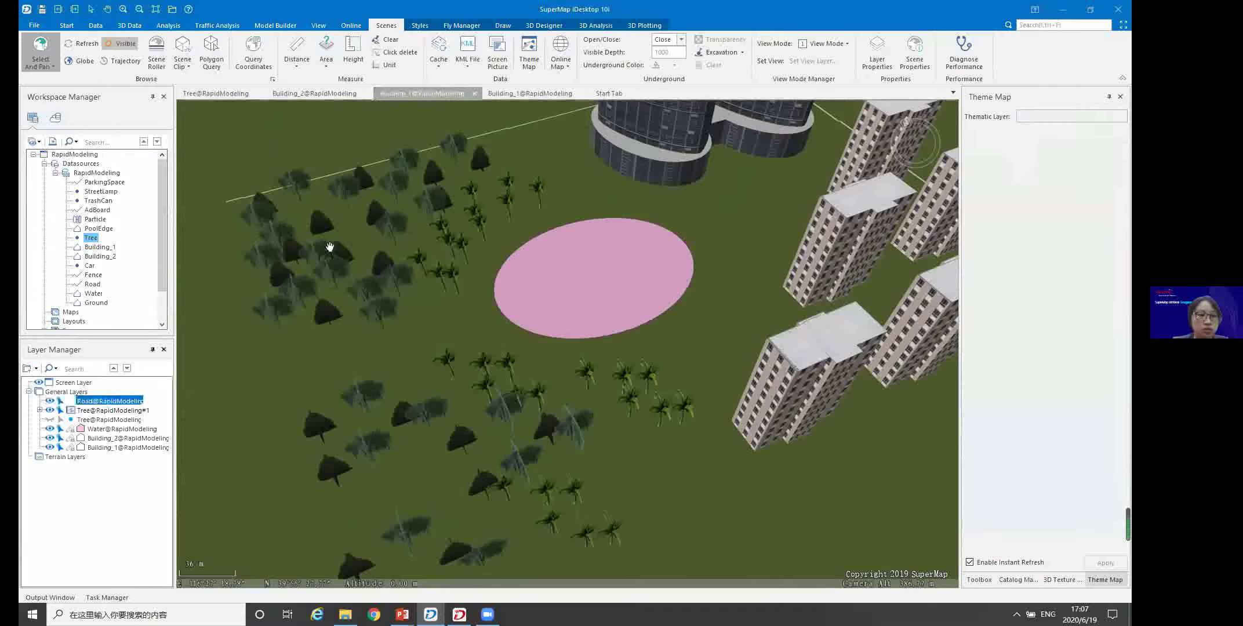
click(353, 271)
middle_drag(353, 270, 590, 465)
drag(356, 252, 674, 438)
mouse_move(524, 360)
middle_down()
mouse_move(735, 377)
mouse_move(605, 378)
middle_up()
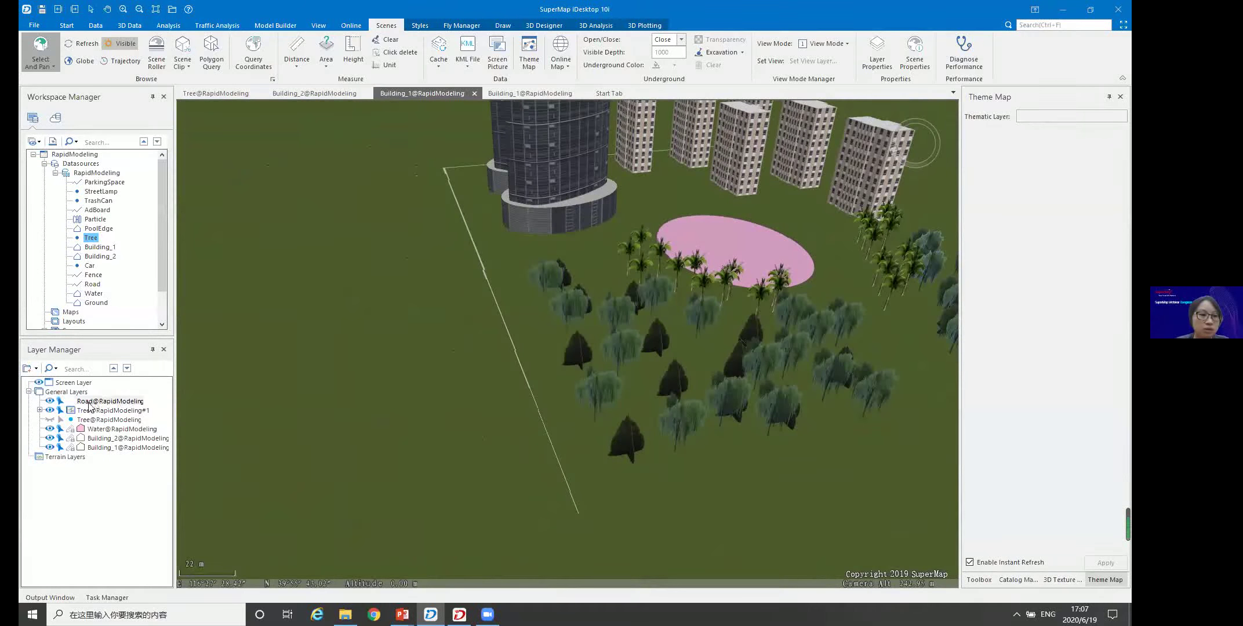
right_click(87, 404)
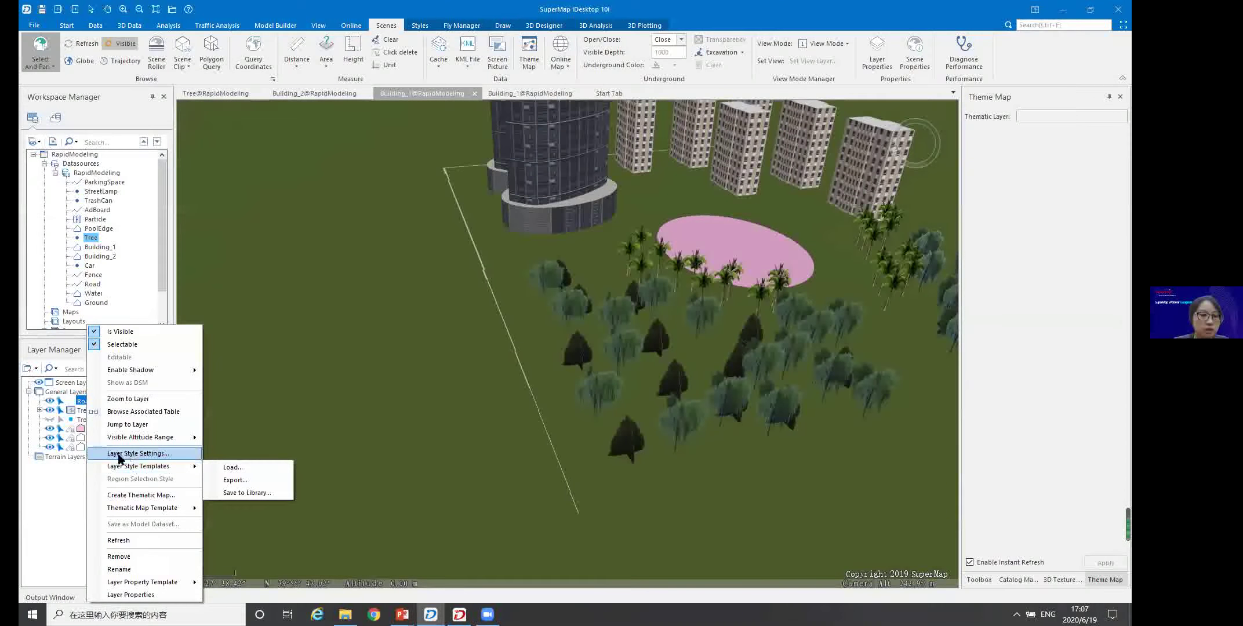
click(136, 455)
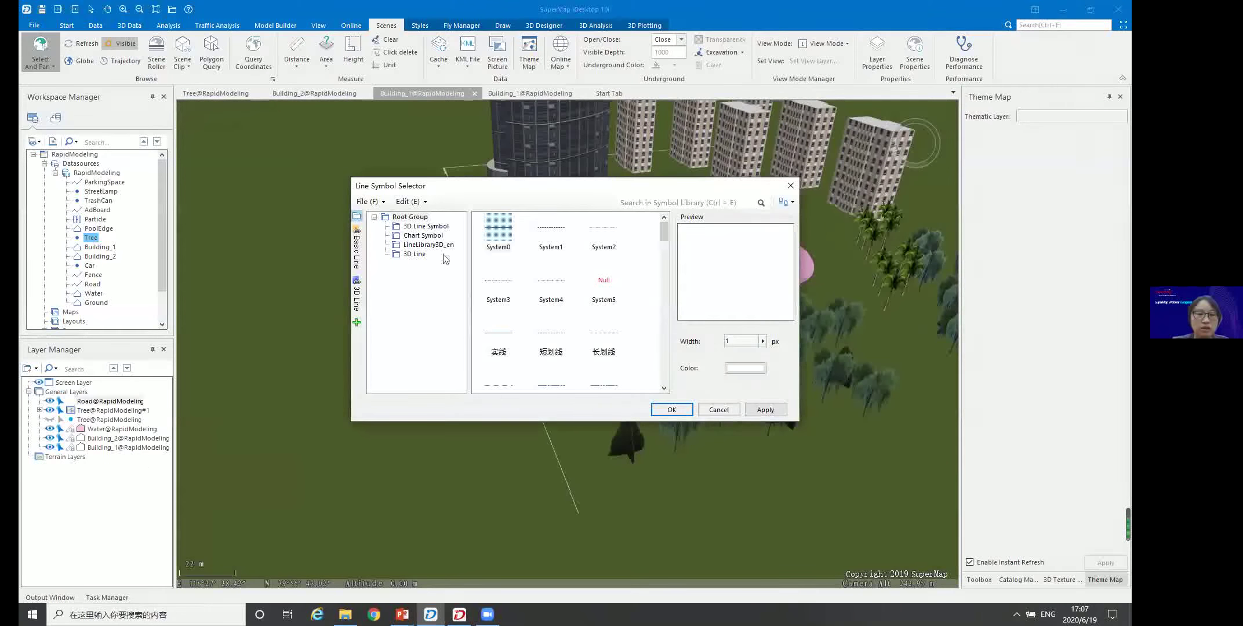
click(428, 227)
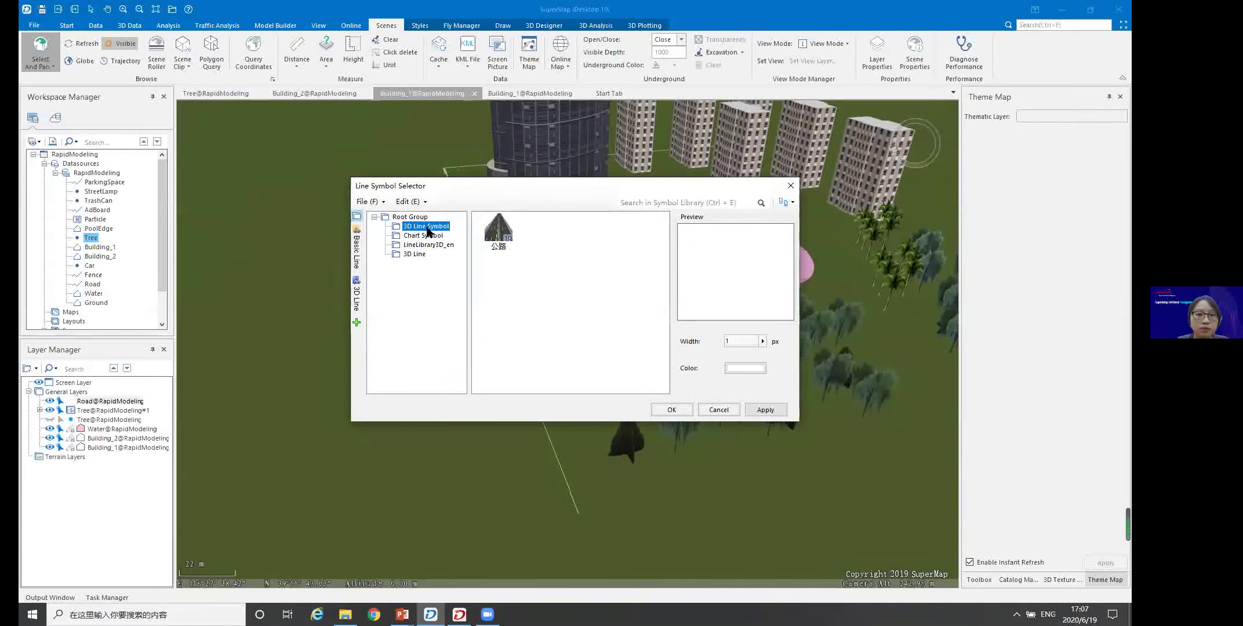
click(493, 232)
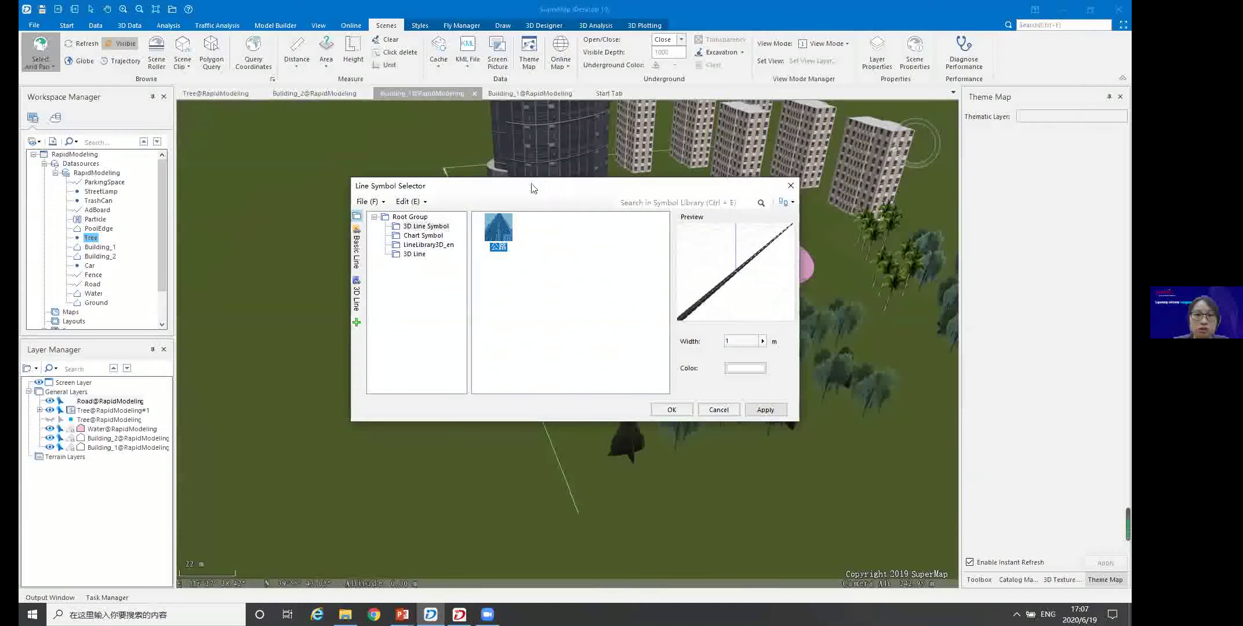
Set the 公路 line symbol's width to 8 m and apply it to the Road layer
drag(533, 187, 502, 188)
click(733, 342)
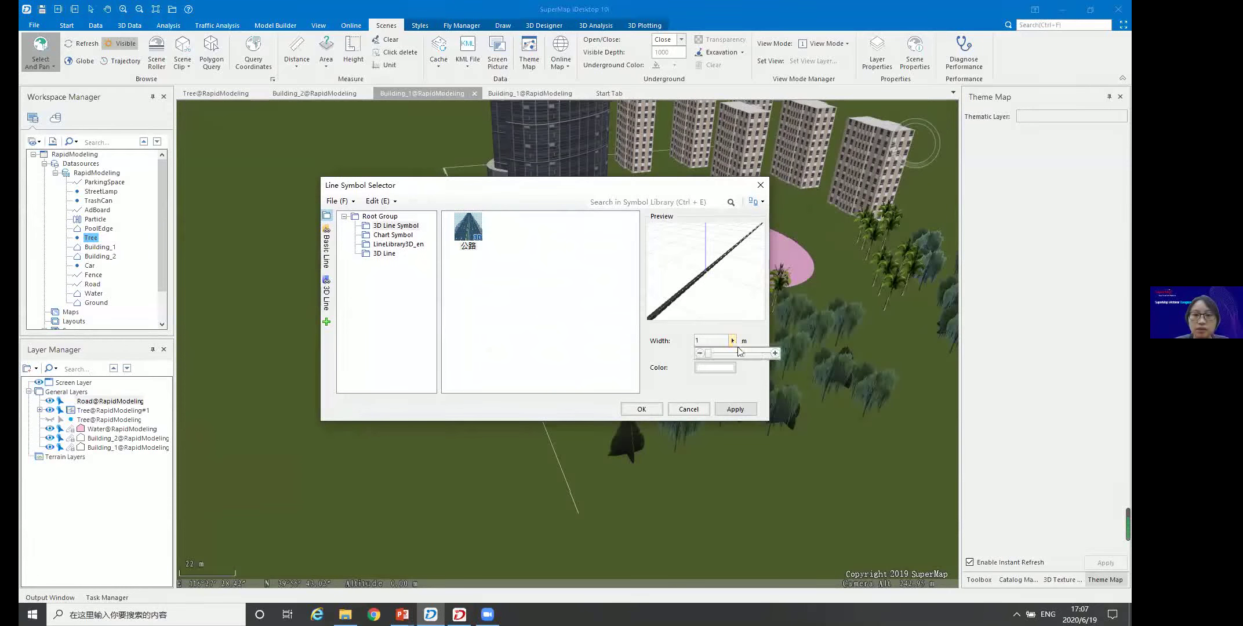
click(776, 354)
click(776, 353)
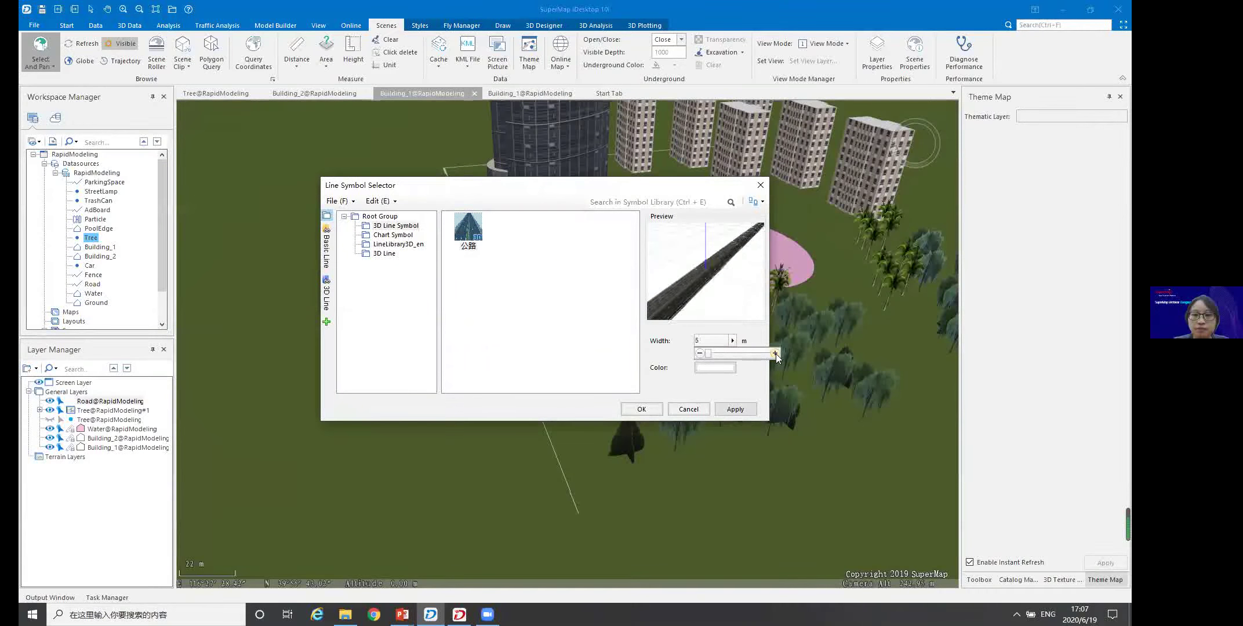
click(776, 354)
click(775, 354)
click(776, 354)
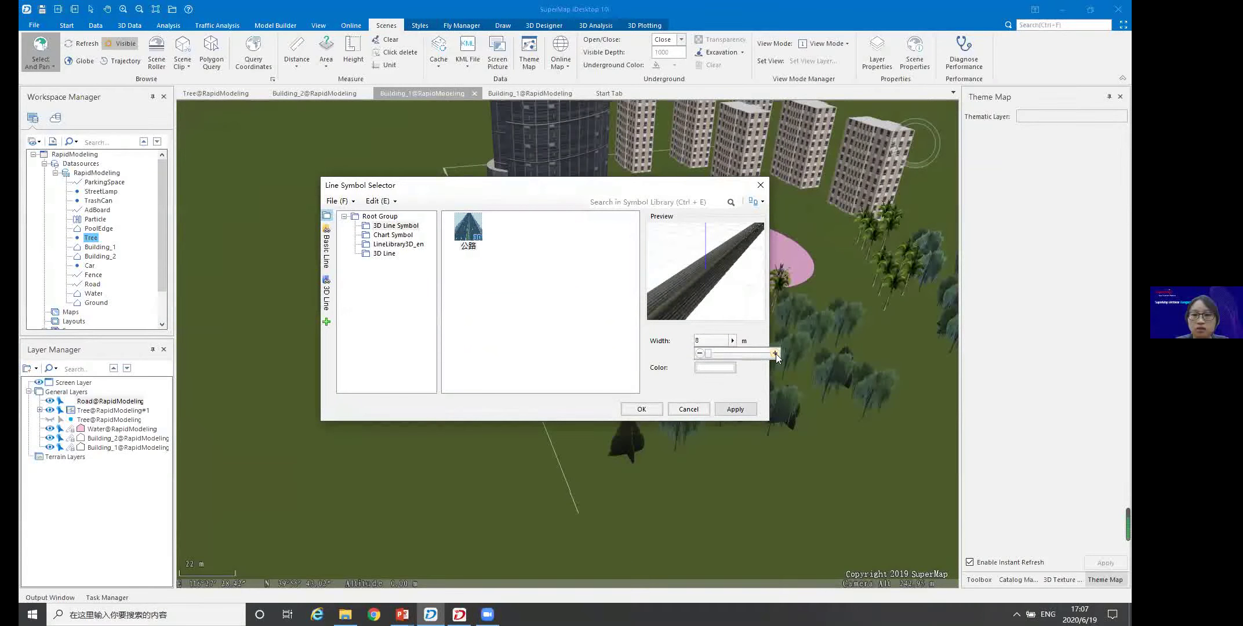
click(641, 409)
Examine the road's lanes and green median in the scene from close up at ground level
scroll(567, 480, up, 2)
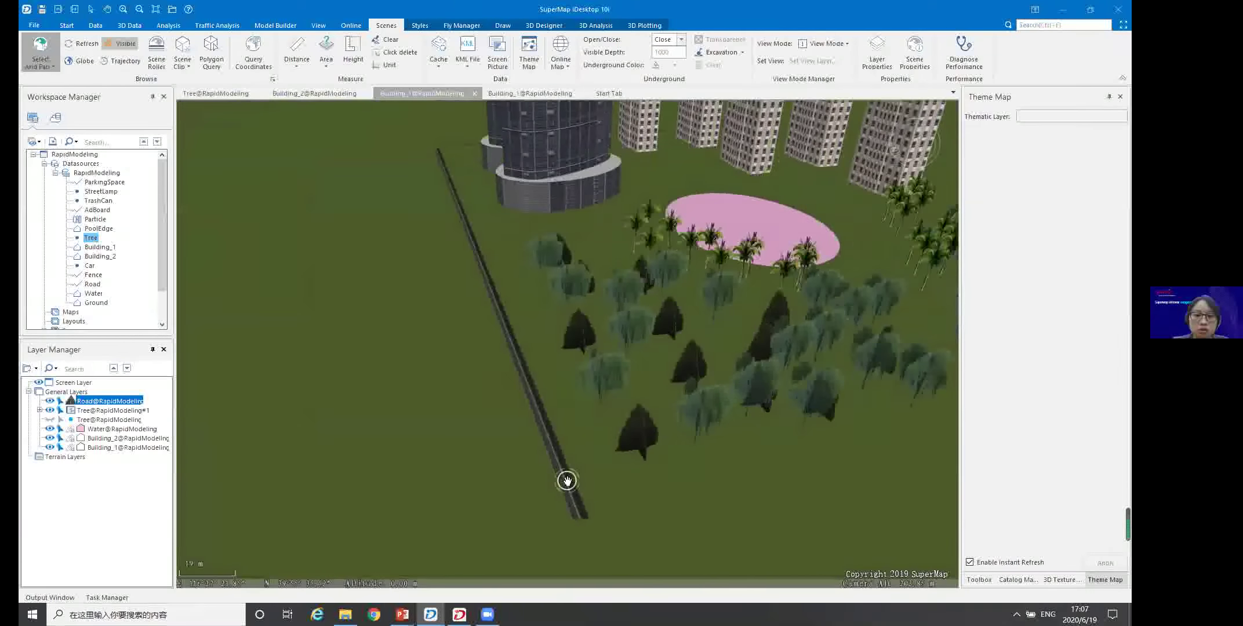
scroll(567, 480, up, 4)
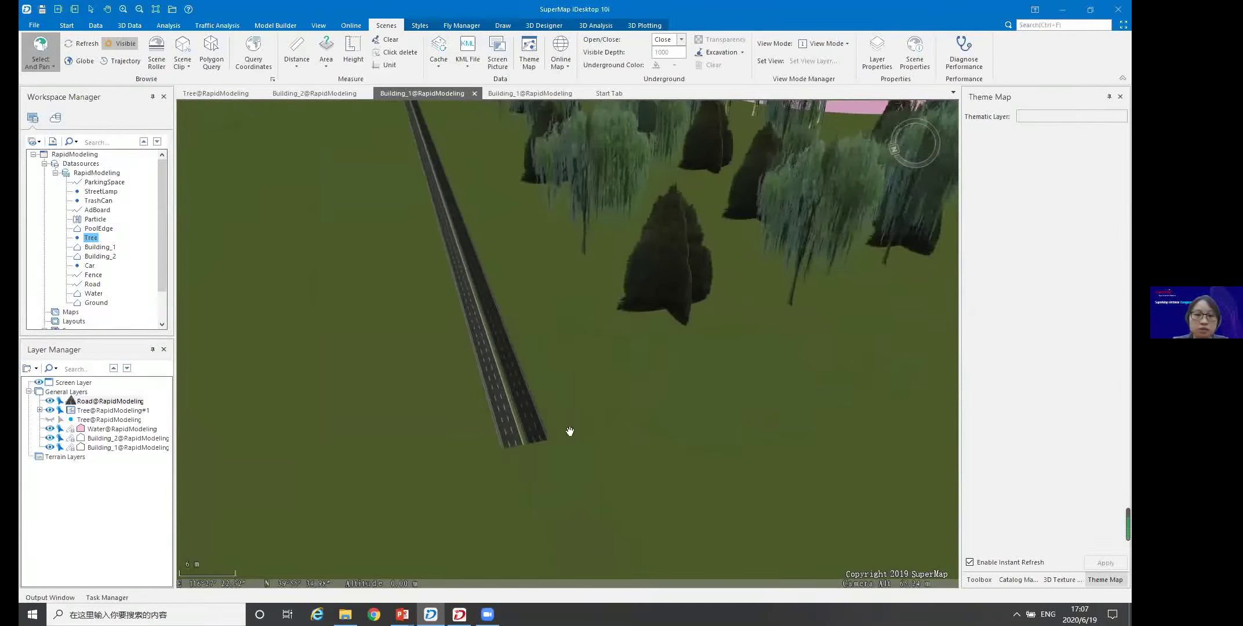
scroll(570, 432, up, 5)
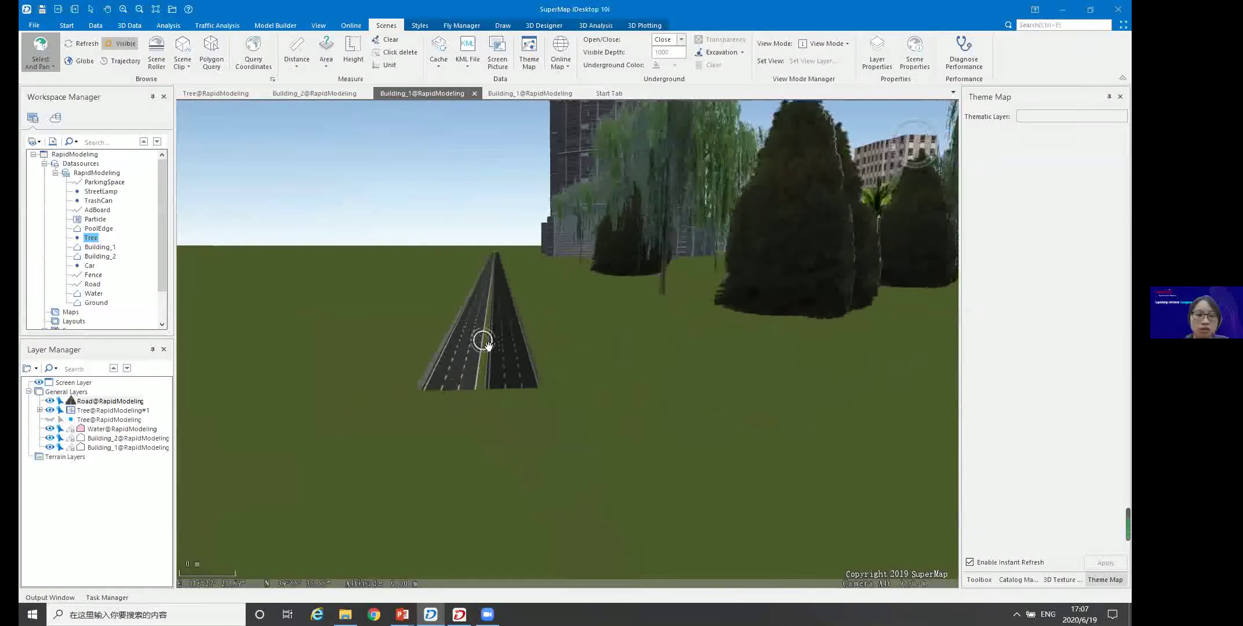
scroll(487, 345, up, 3)
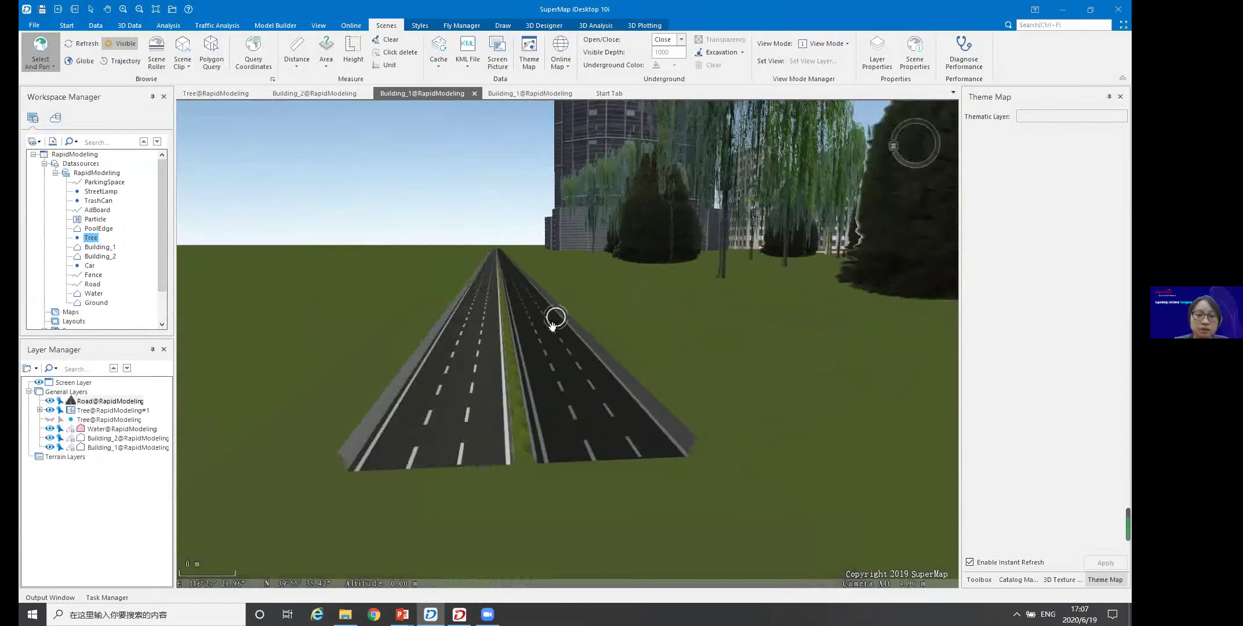
scroll(531, 369, up, 2)
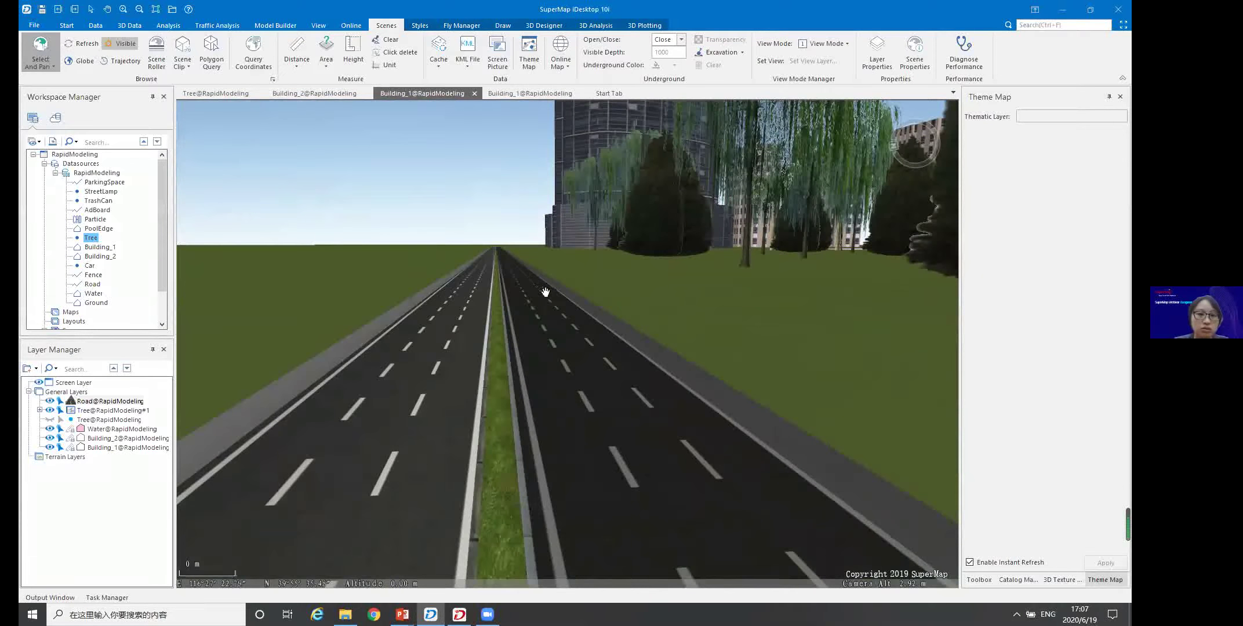
scroll(546, 290, down, 1)
scroll(527, 322, down, 2)
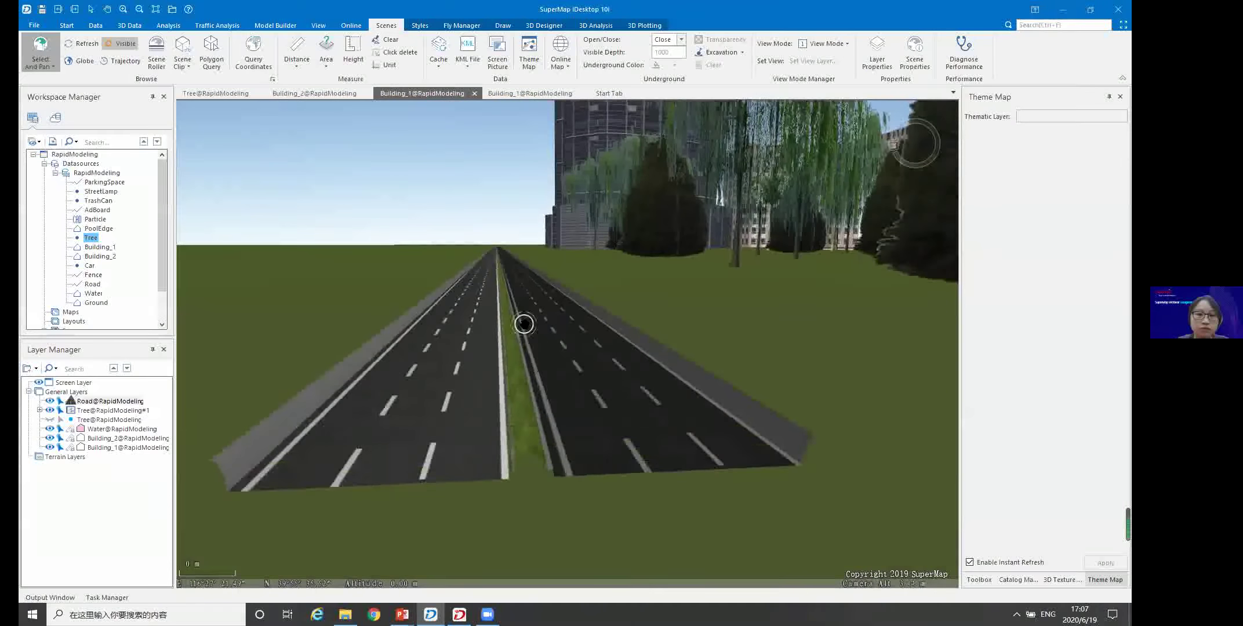
Bring the pink pool polygon into view and open the Water layer's style settings
middle_drag(625, 466, 627, 383)
scroll(531, 423, down, 7)
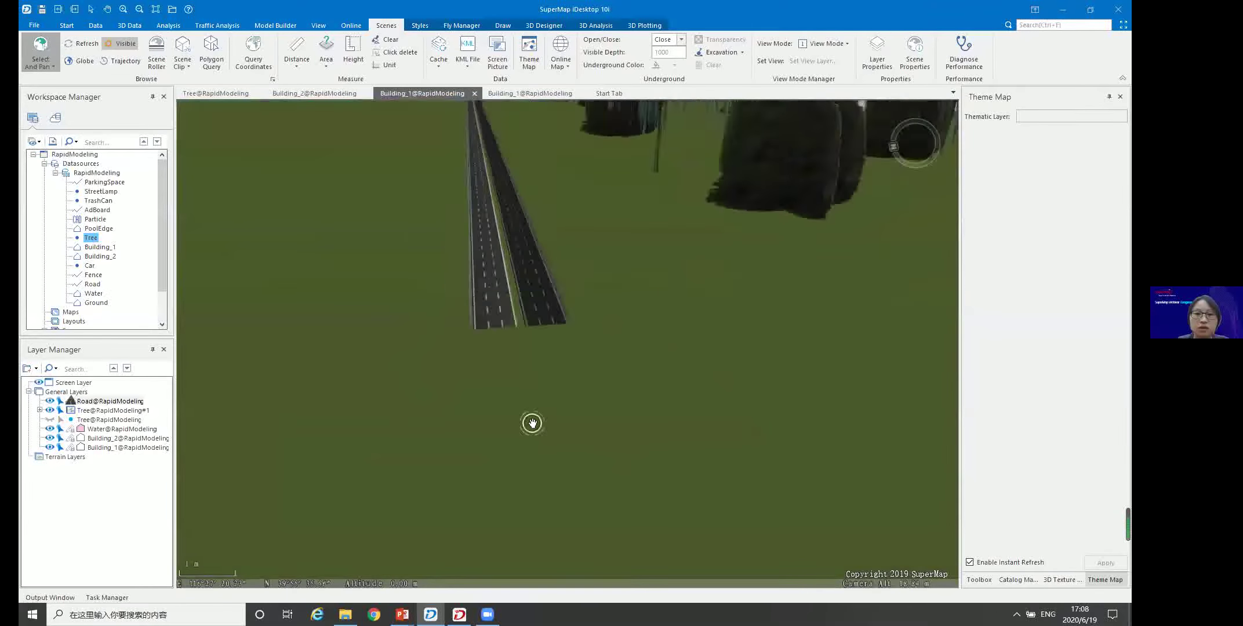
drag(738, 219, 633, 499)
middle_drag(644, 410, 674, 417)
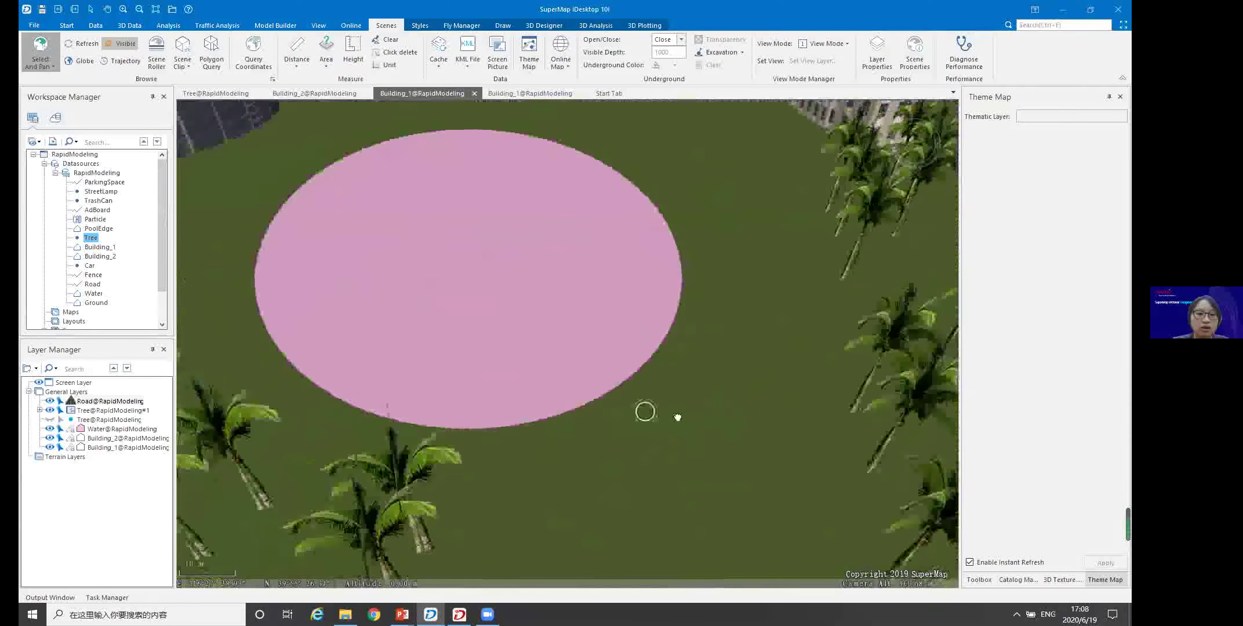
drag(613, 392, 657, 400)
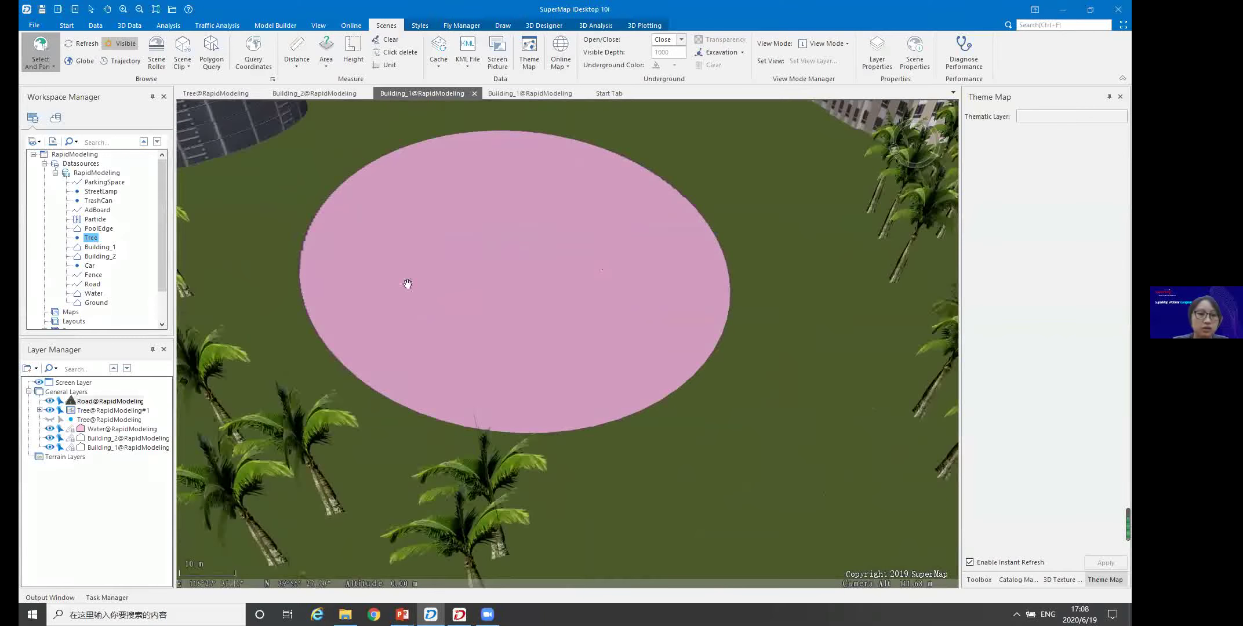
click(98, 430)
right_click(98, 434)
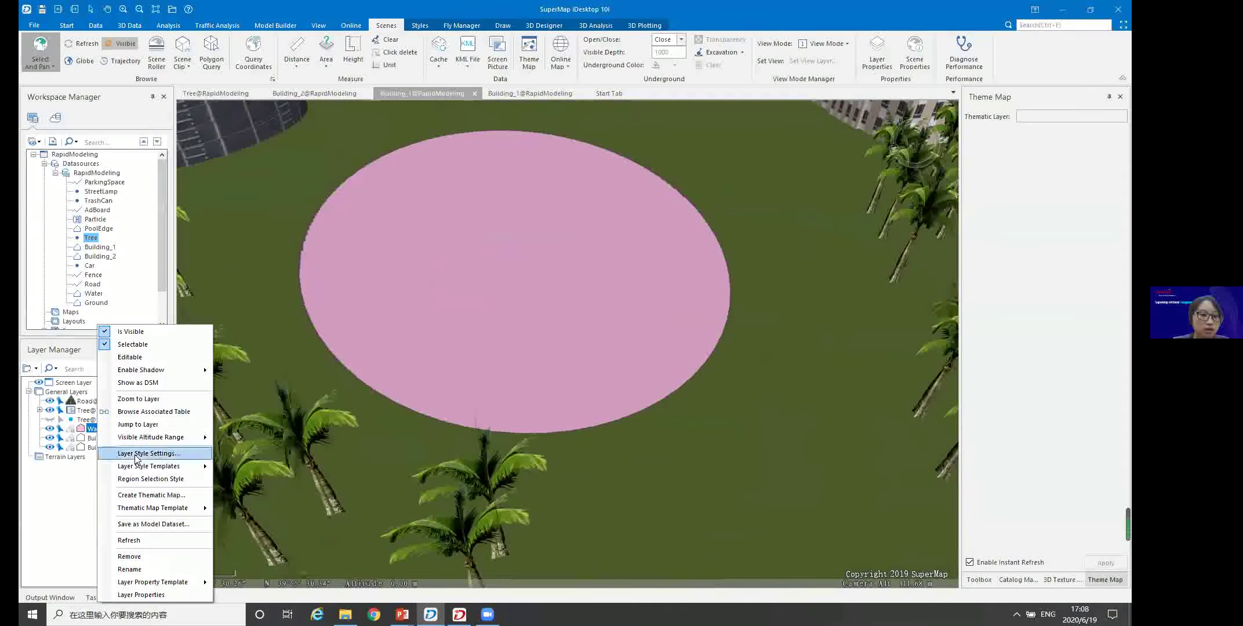
click(139, 453)
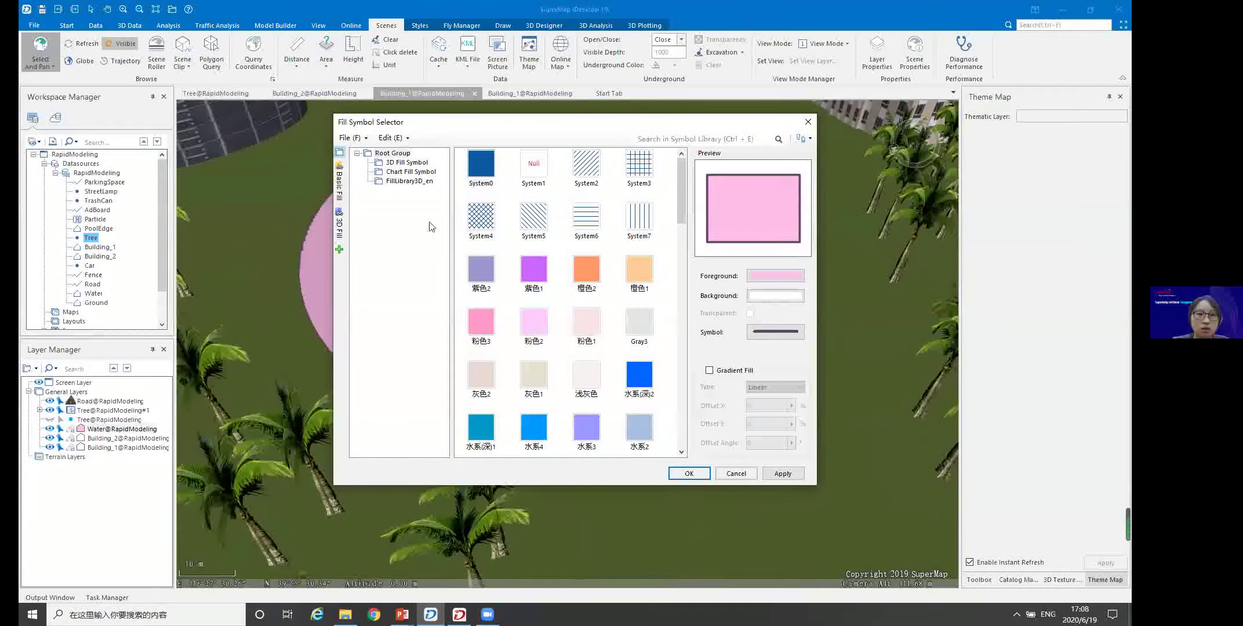
Choose the Calm lake symbol from the FillLibrary3D_en group and apply it to the Water layer
click(400, 182)
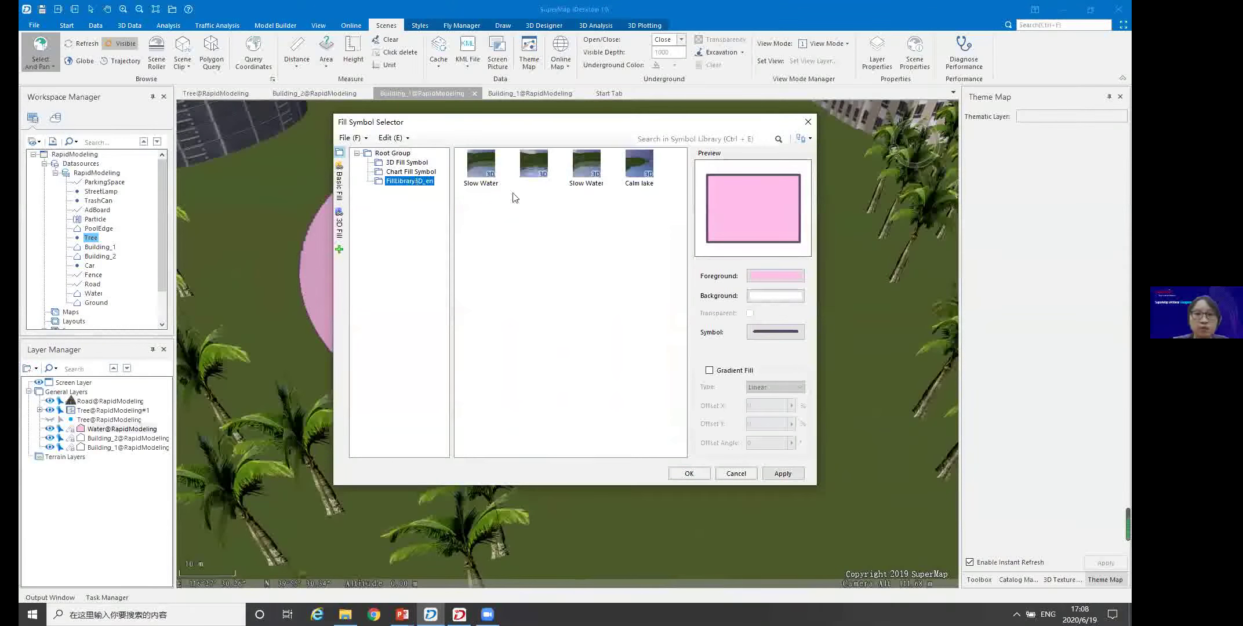
click(640, 168)
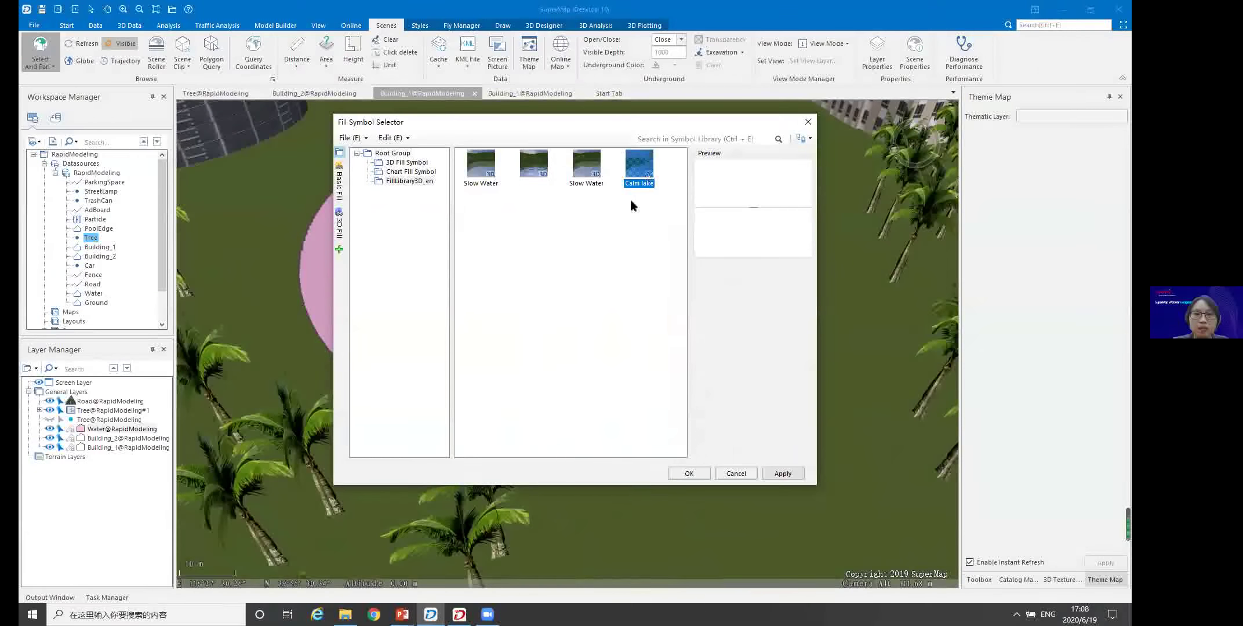
click(782, 474)
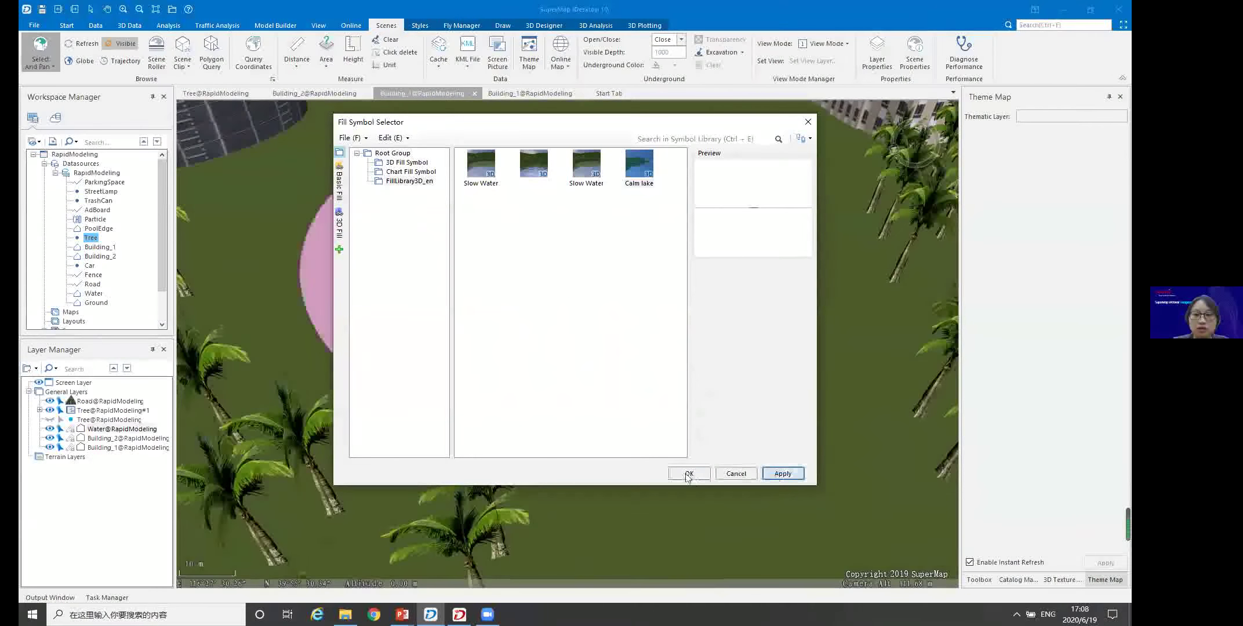
click(689, 474)
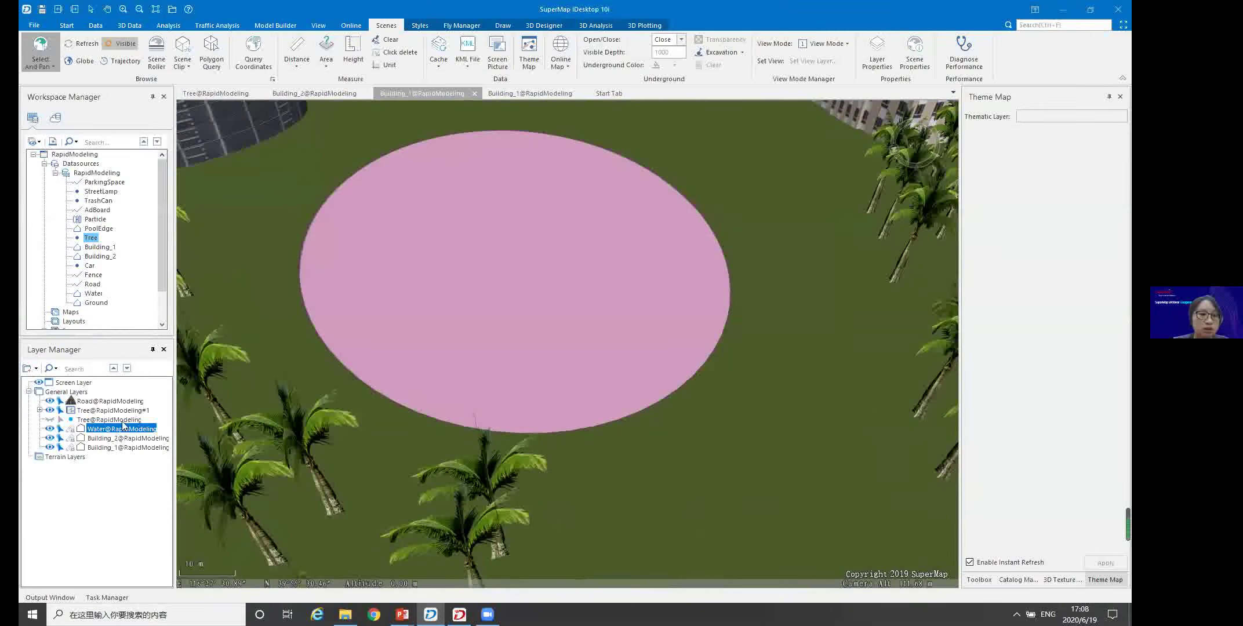
Set the Water layer's altitude mode to Relative to Ground
click(420, 26)
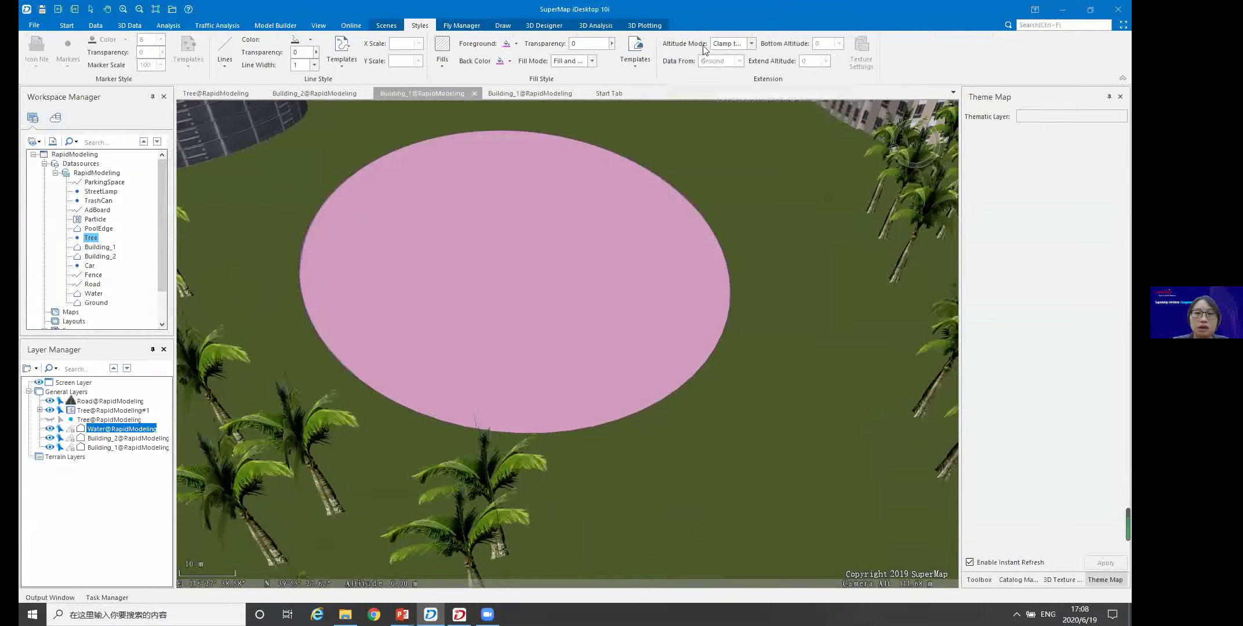
click(753, 45)
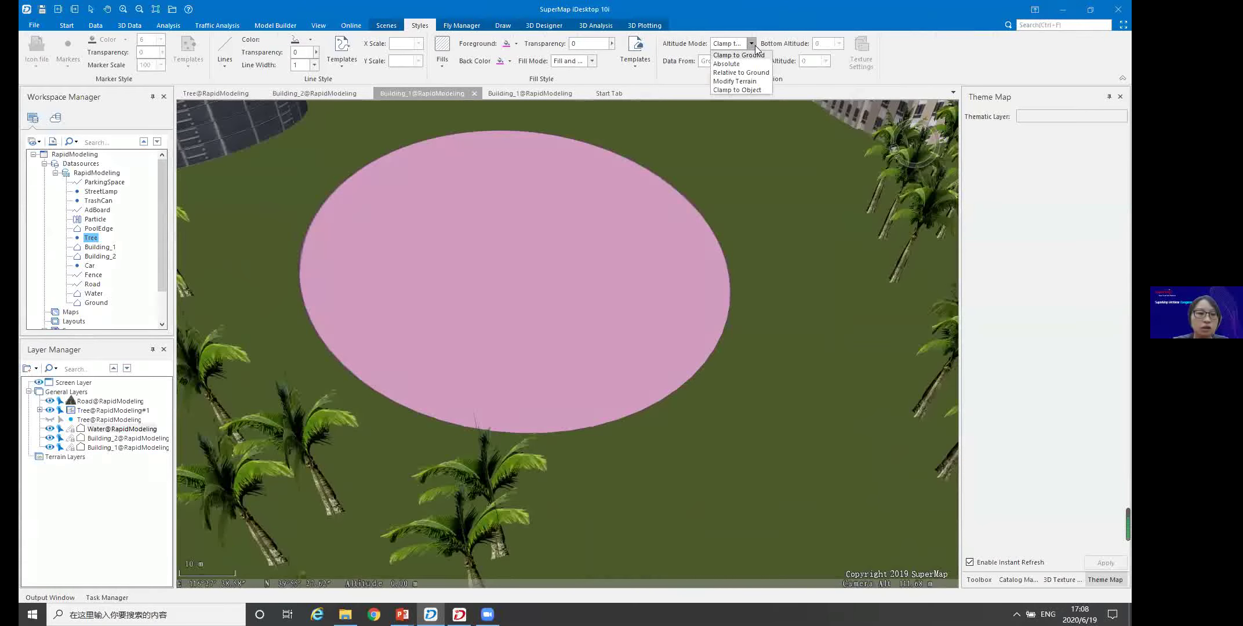
click(742, 73)
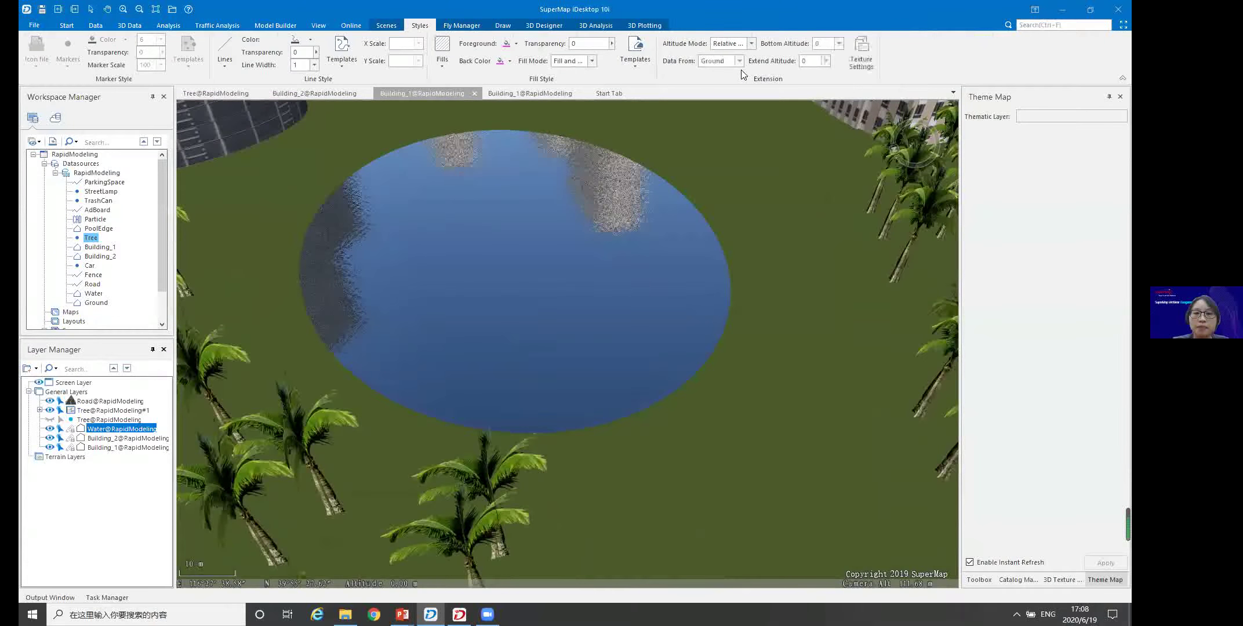
Examine the lake's water surface and reflections, and the whole scene with its buildings, trees and road
middle_drag(676, 221, 639, 256)
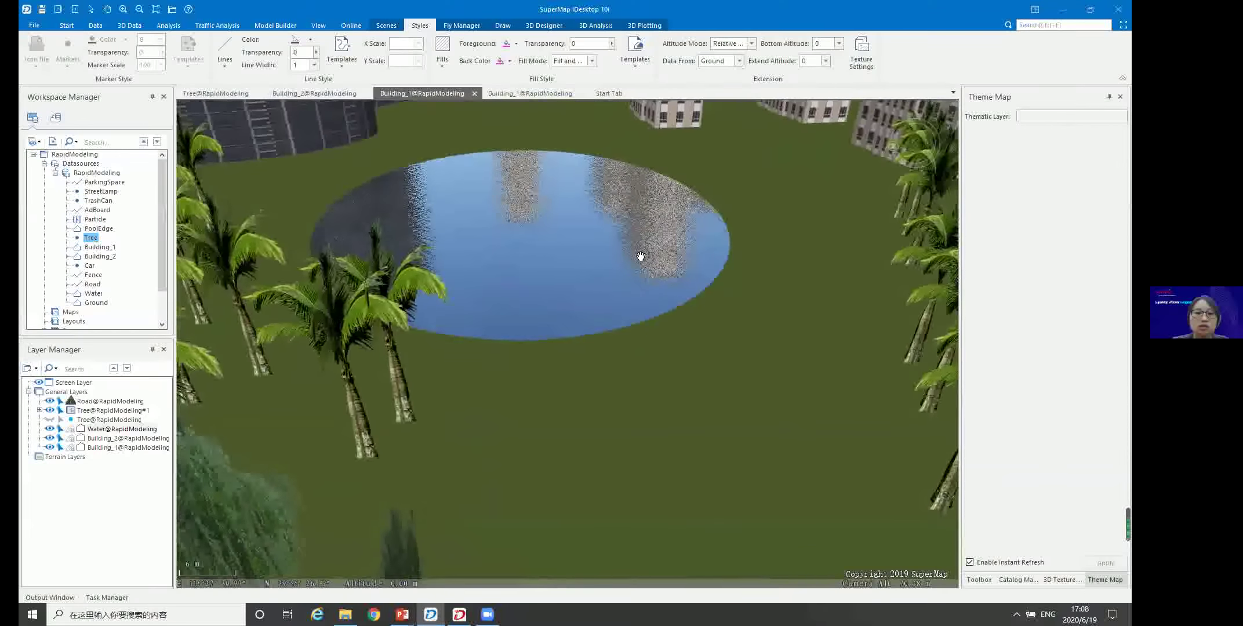
scroll(640, 256, up, 2)
scroll(644, 256, down, 1)
scroll(643, 256, down, 5)
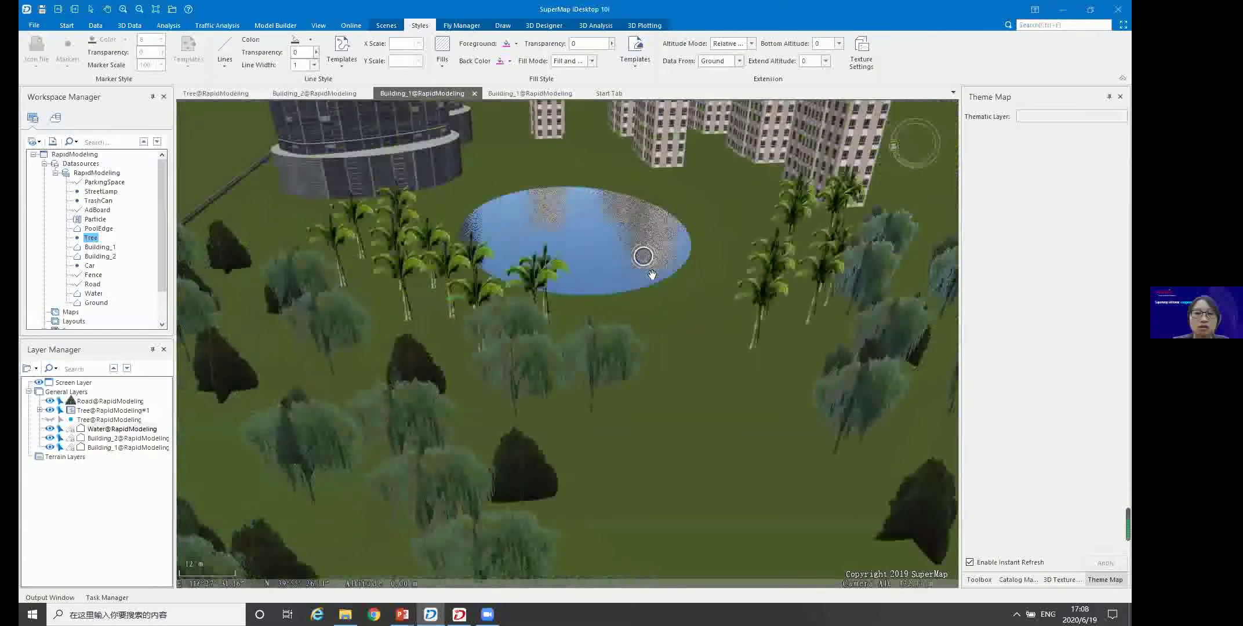
drag(643, 255, 664, 241)
scroll(668, 244, down, 3)
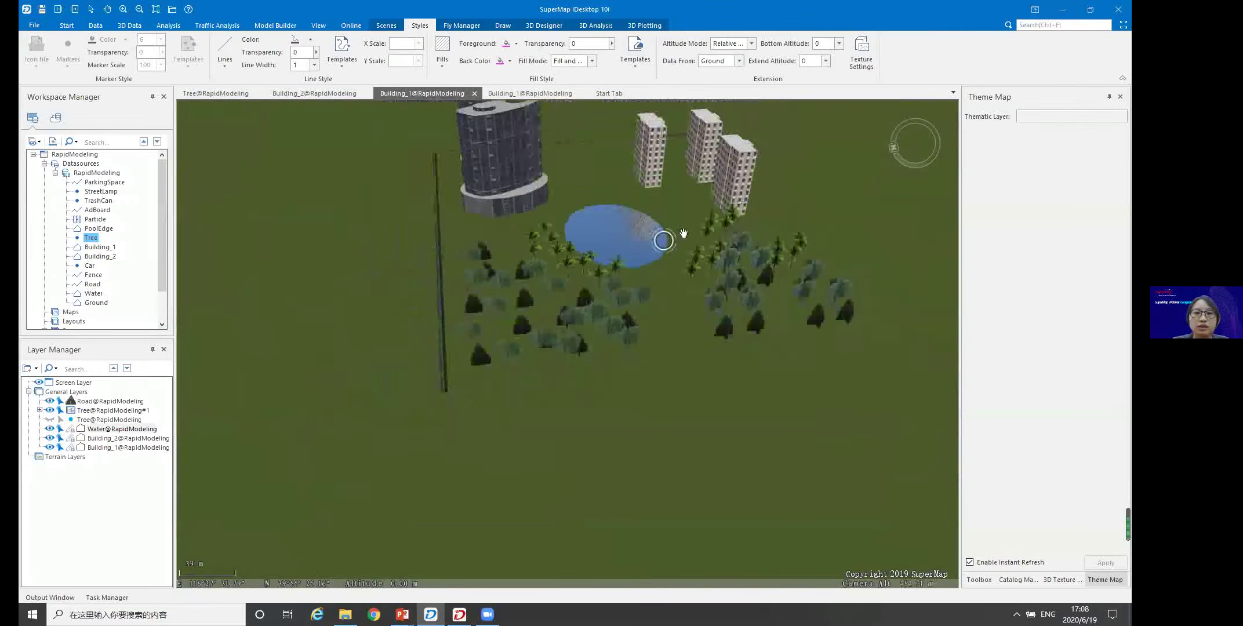
drag(658, 305, 676, 302)
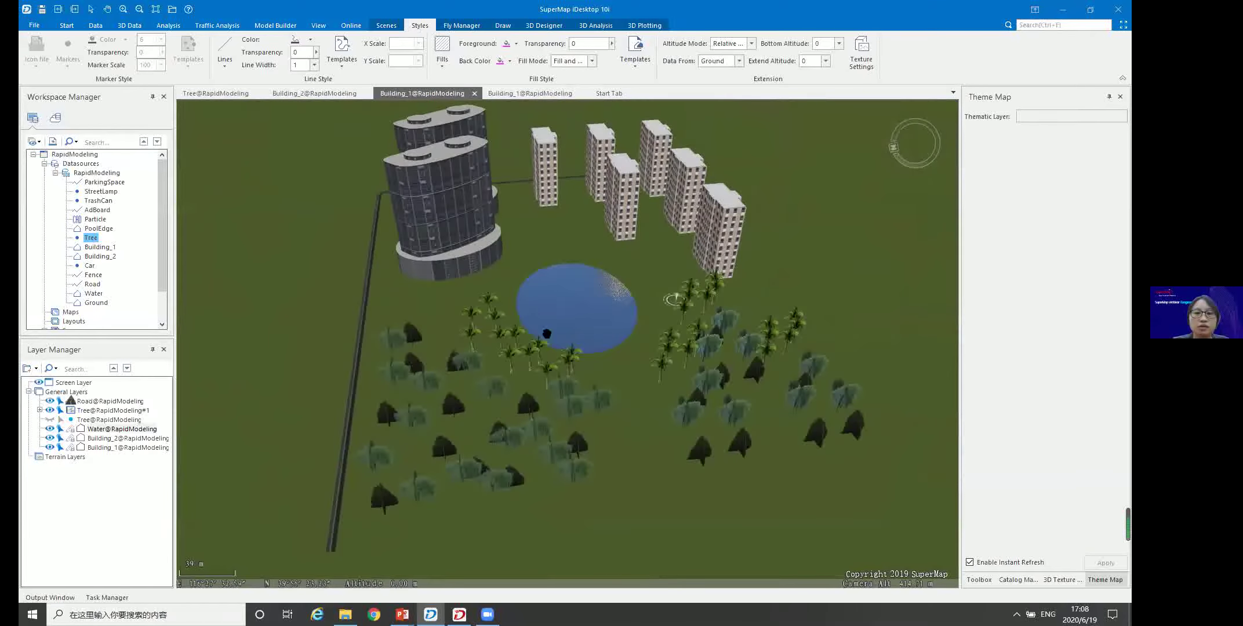
middle_drag(547, 334, 632, 282)
drag(632, 282, 655, 326)
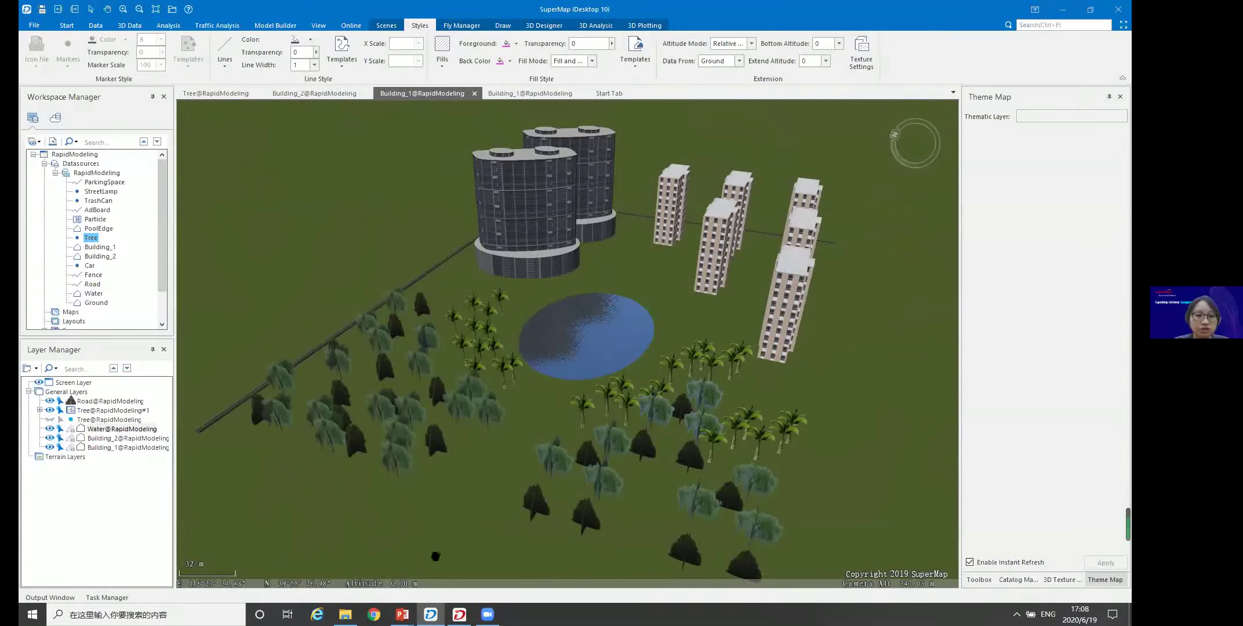
Switch to the PowerPoint presentation and advance from the 3D Symbolization slide to the Animation Model slide
mouse_move(402, 613)
click(360, 585)
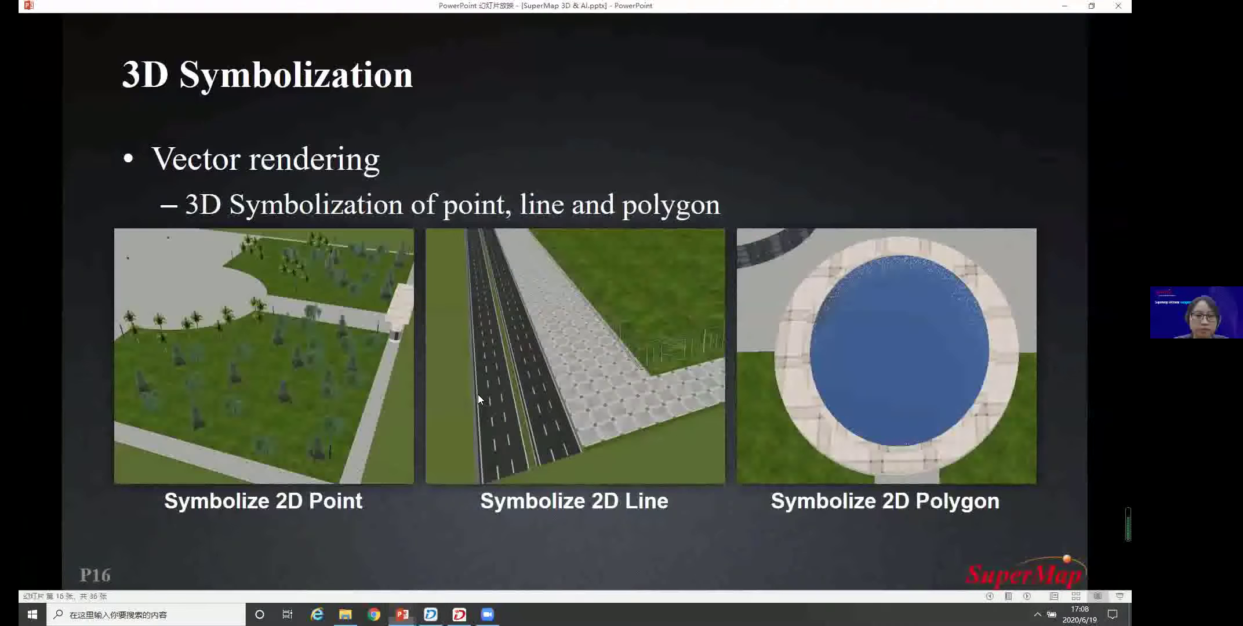
key(Right)
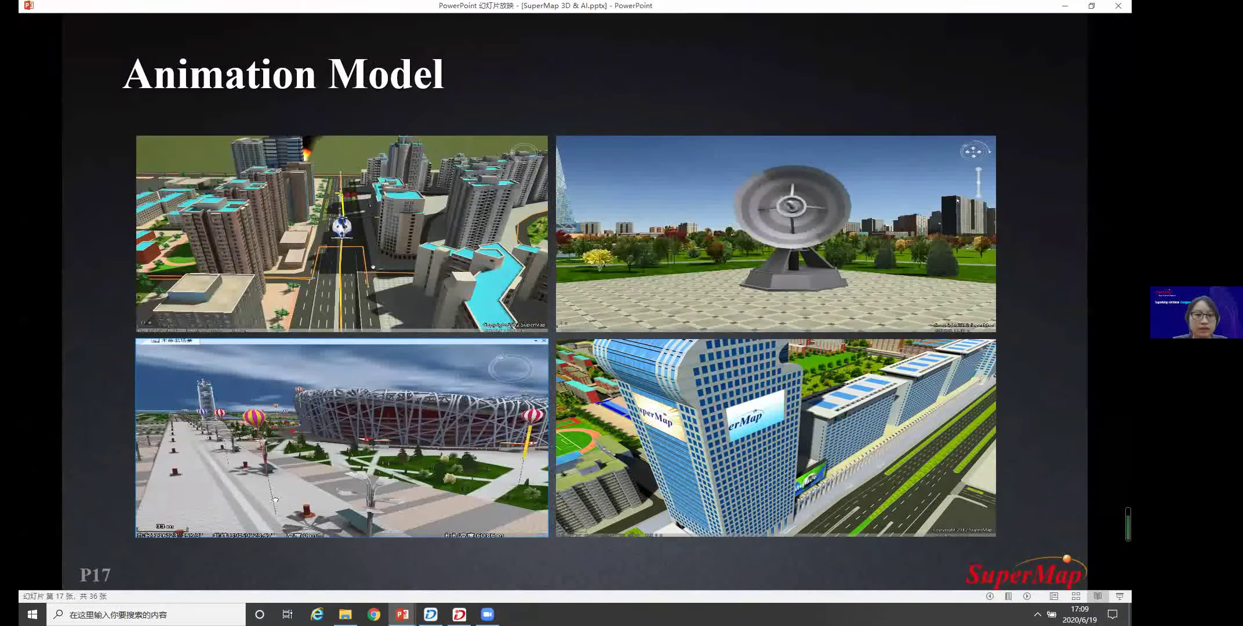
Switch back to SuperMap iDesktop and add the AdBoard dataset to the current scene
click(430, 614)
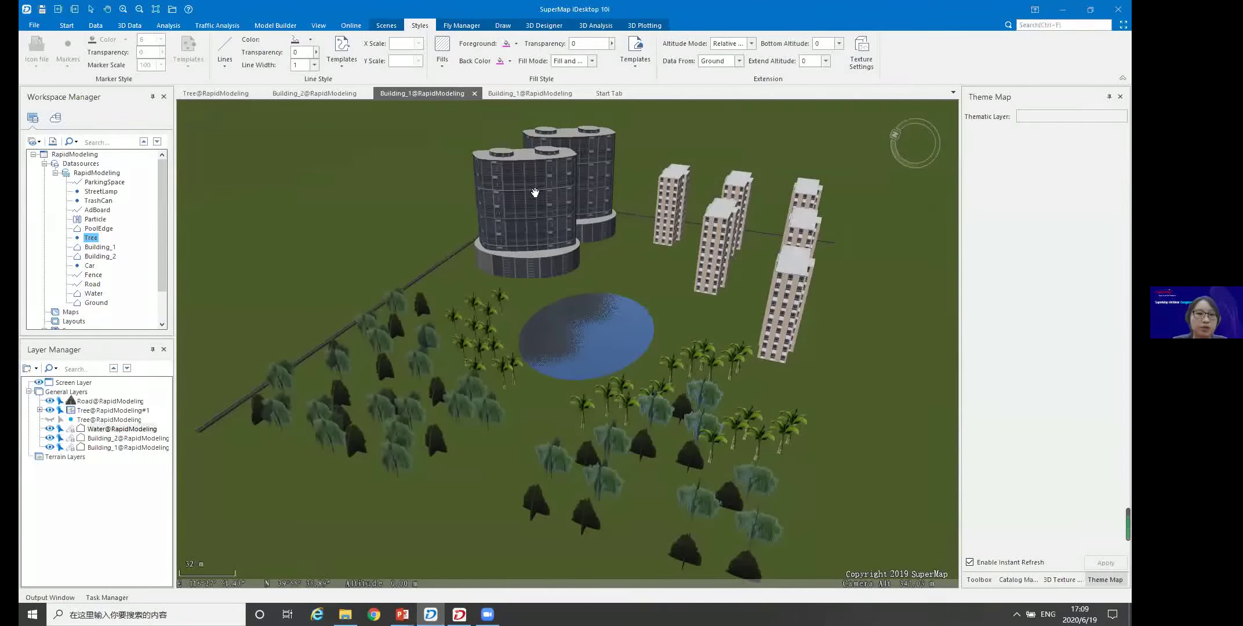
click(101, 211)
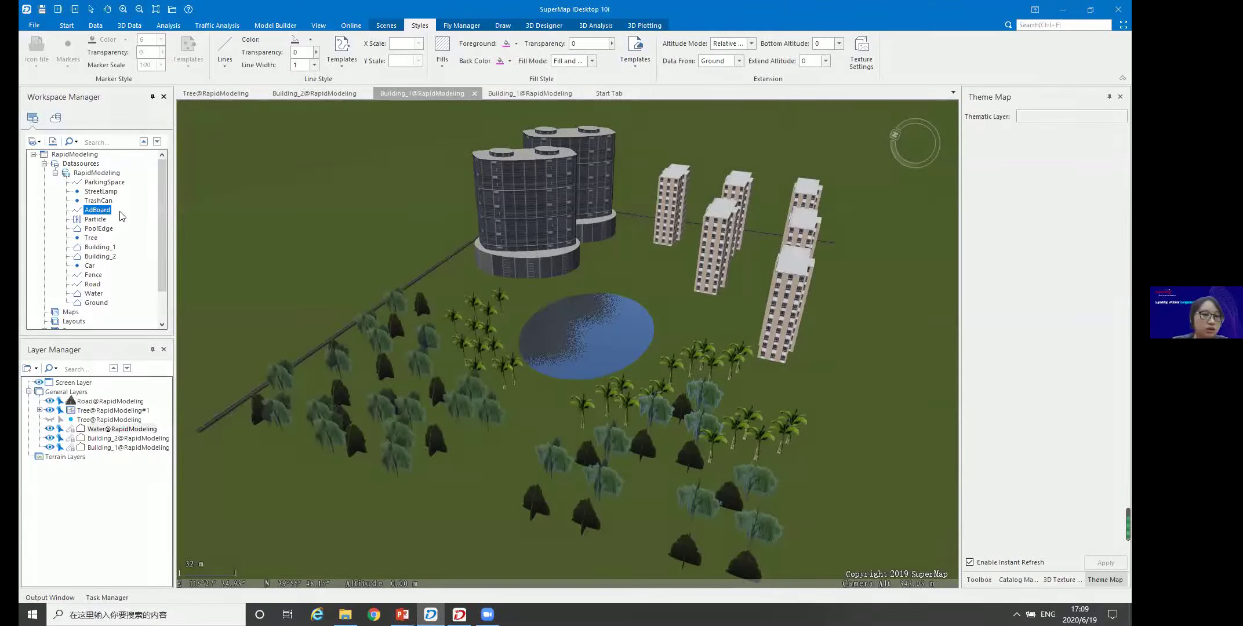
right_click(122, 216)
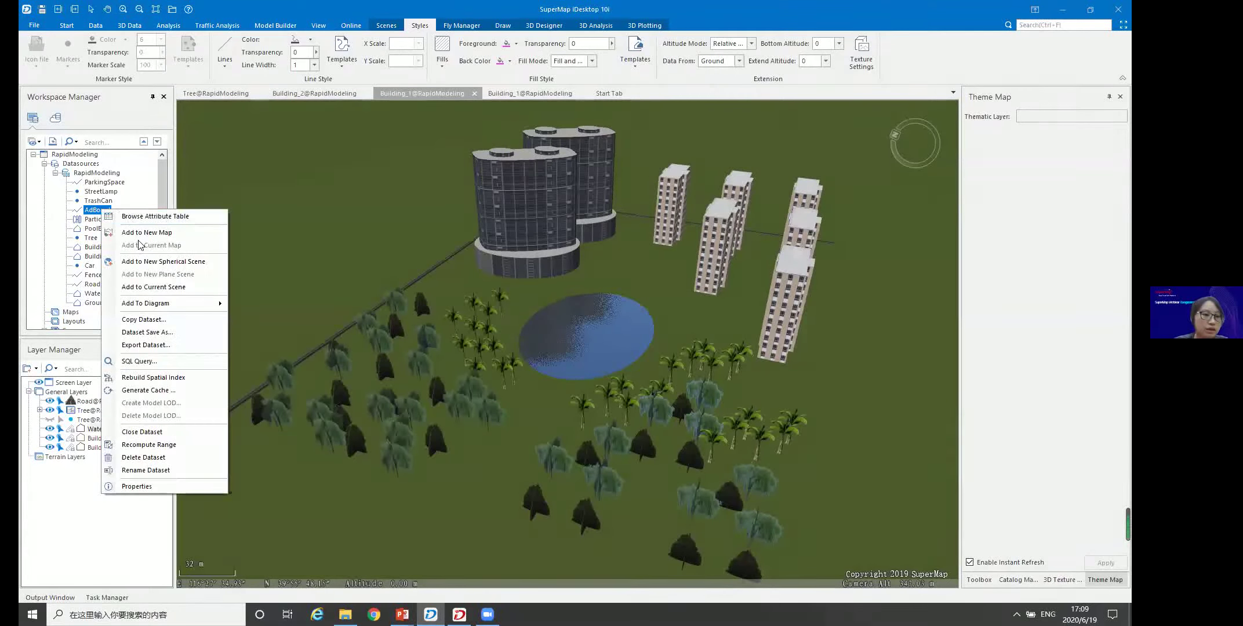
click(154, 288)
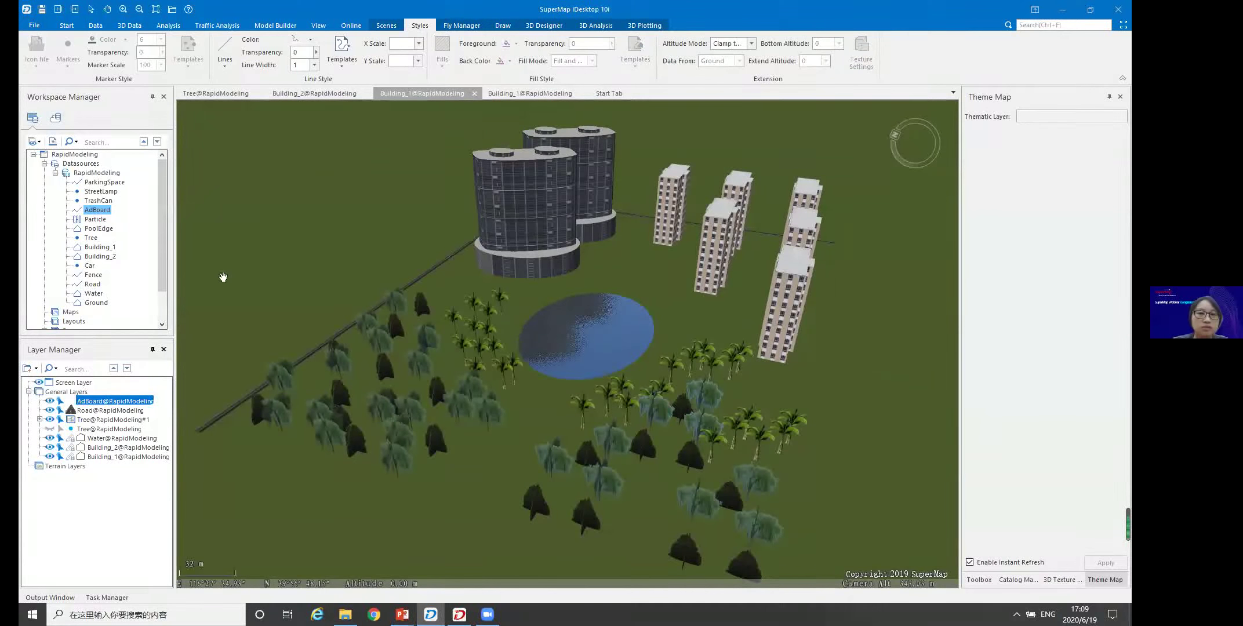
Place the AdBoard layer Relative to Ground at a bottom altitude of 50 with an extend altitude of 30
click(751, 44)
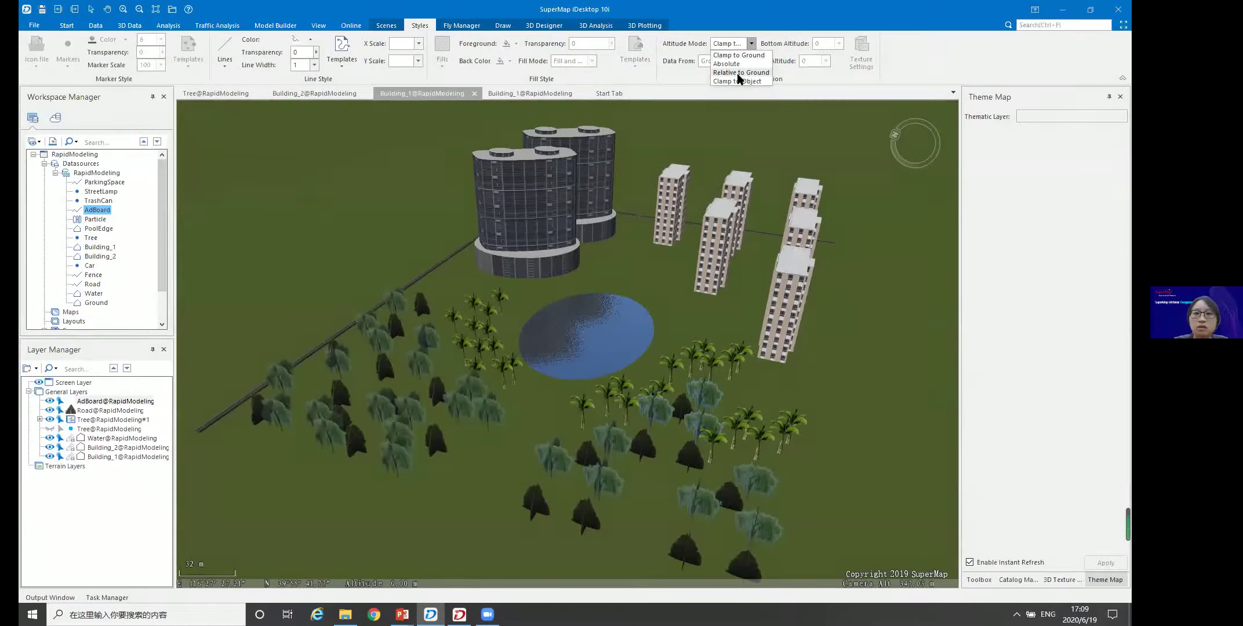
click(737, 73)
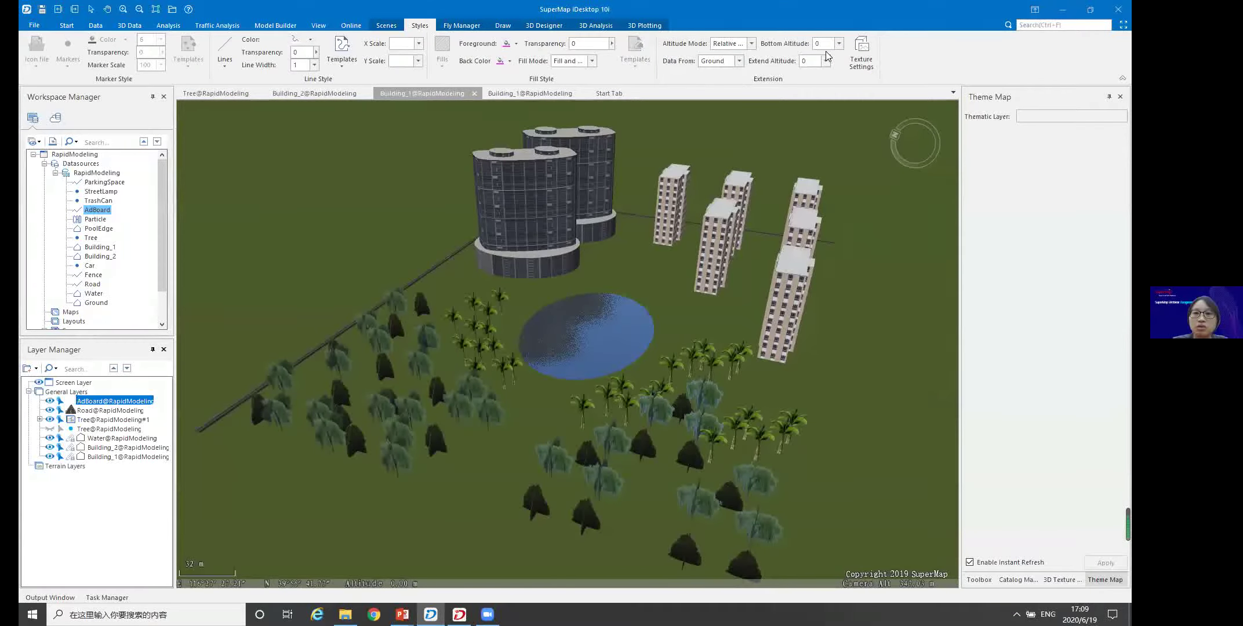
click(824, 49)
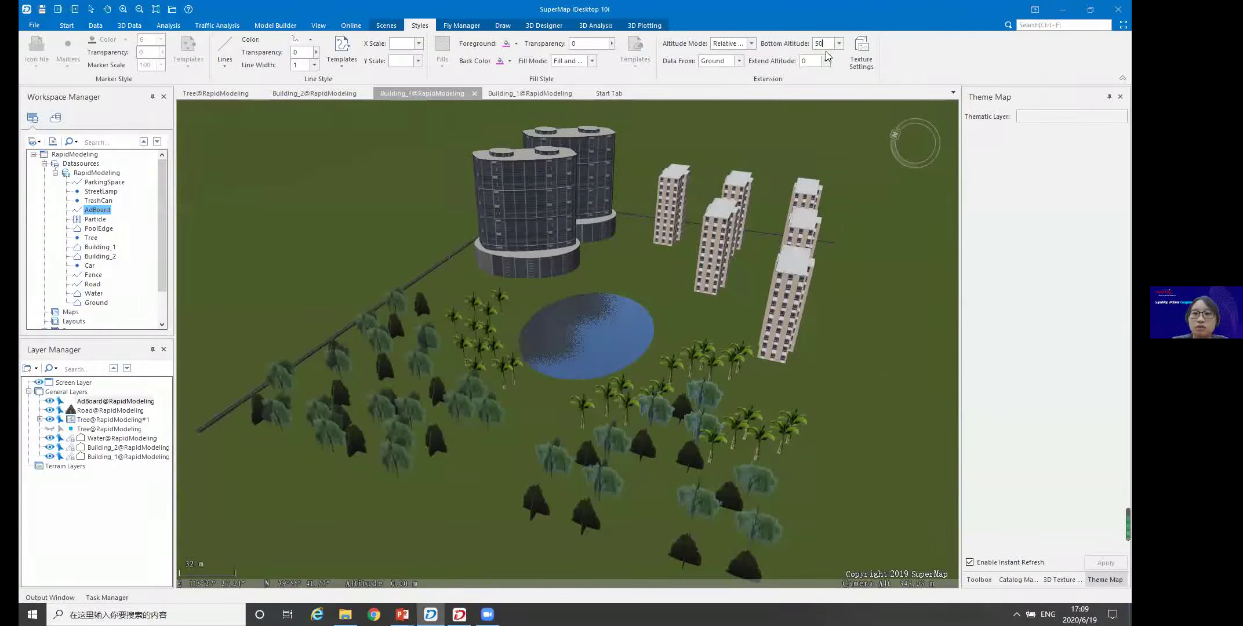
key(Return)
click(116, 402)
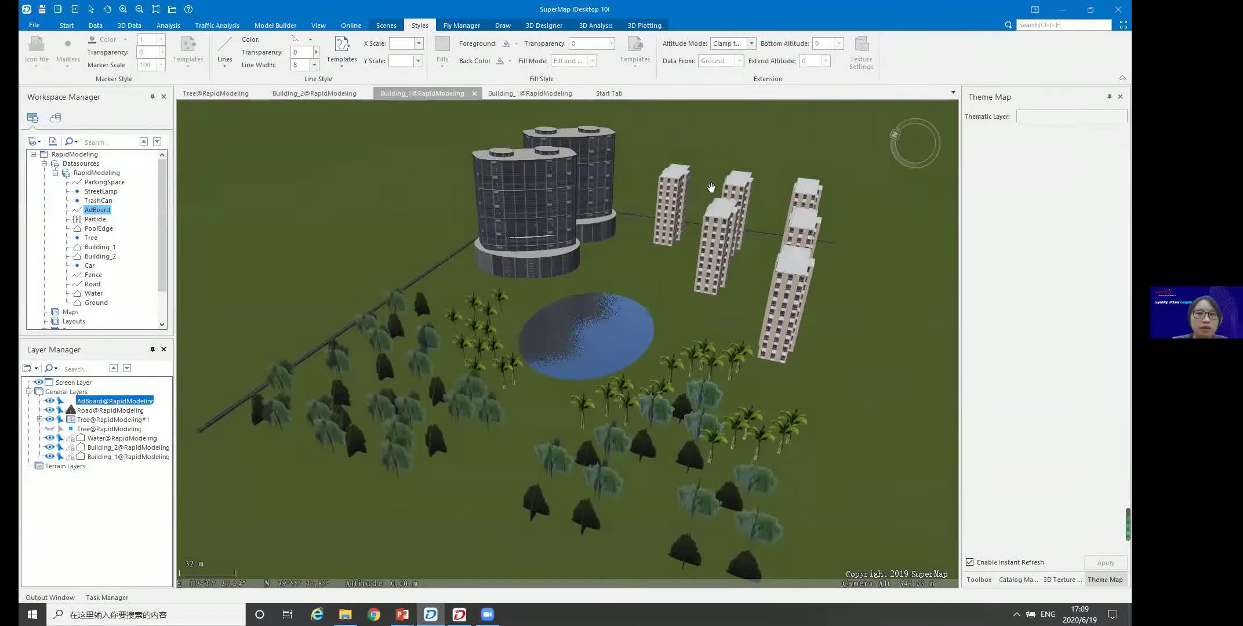
click(811, 60)
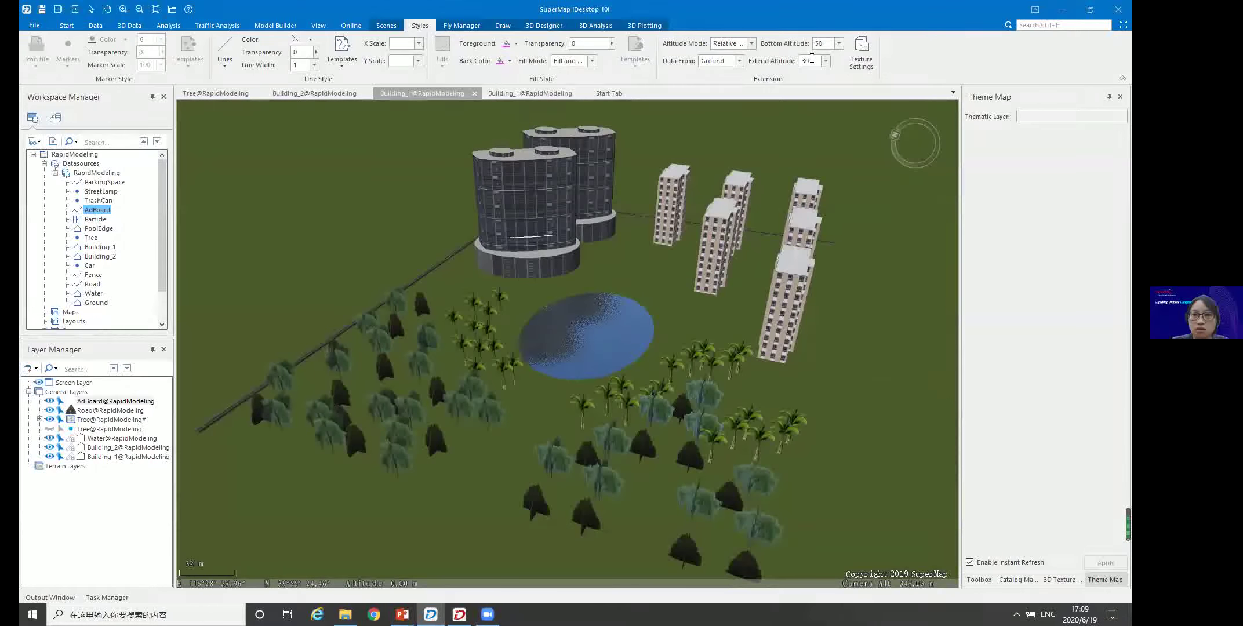
click(116, 402)
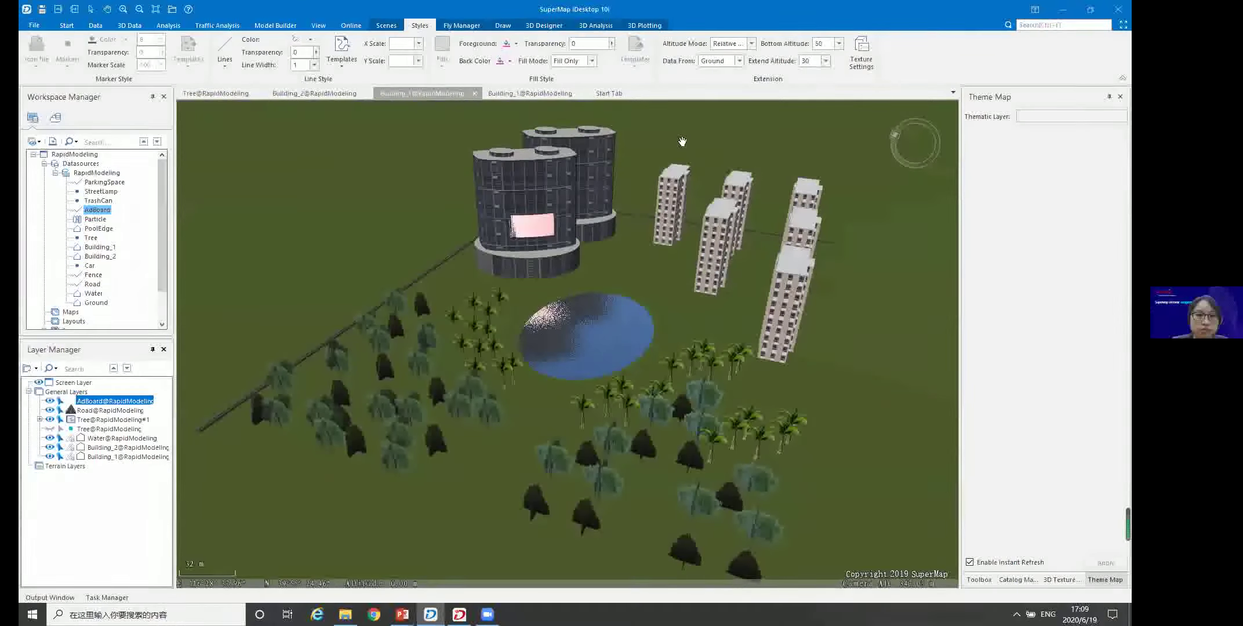
Apply the animated image ground8.gif as the AdBoard layer's side texture and check the board on the building facade
scroll(555, 232, up, 4)
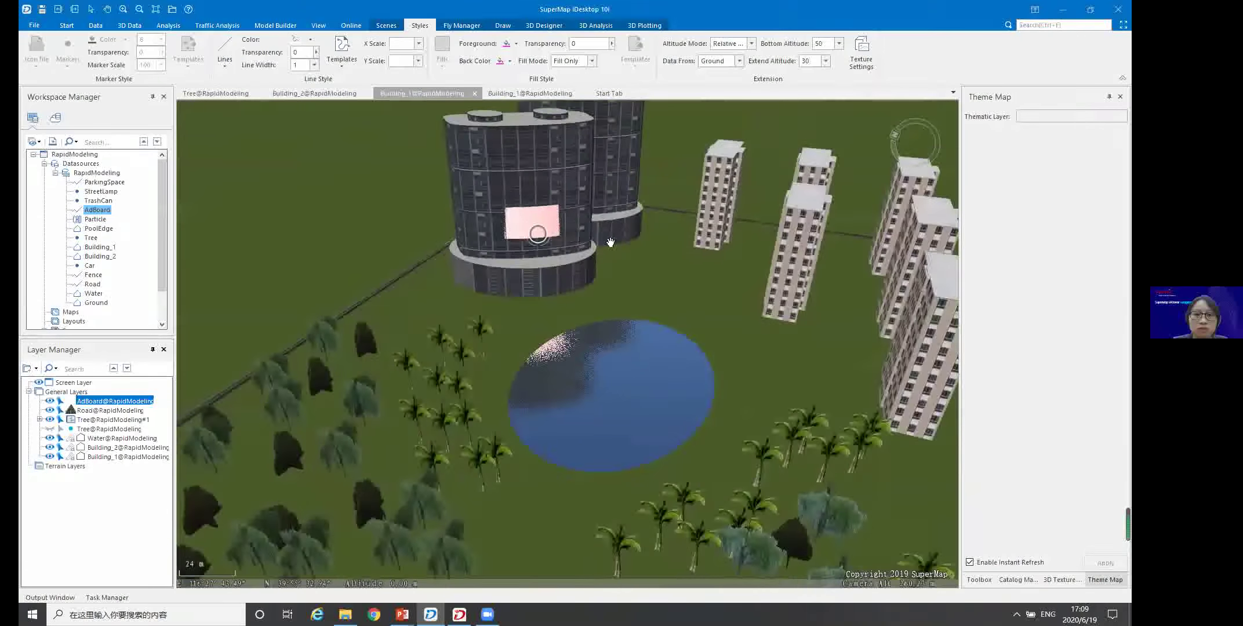
scroll(567, 280, up, 3)
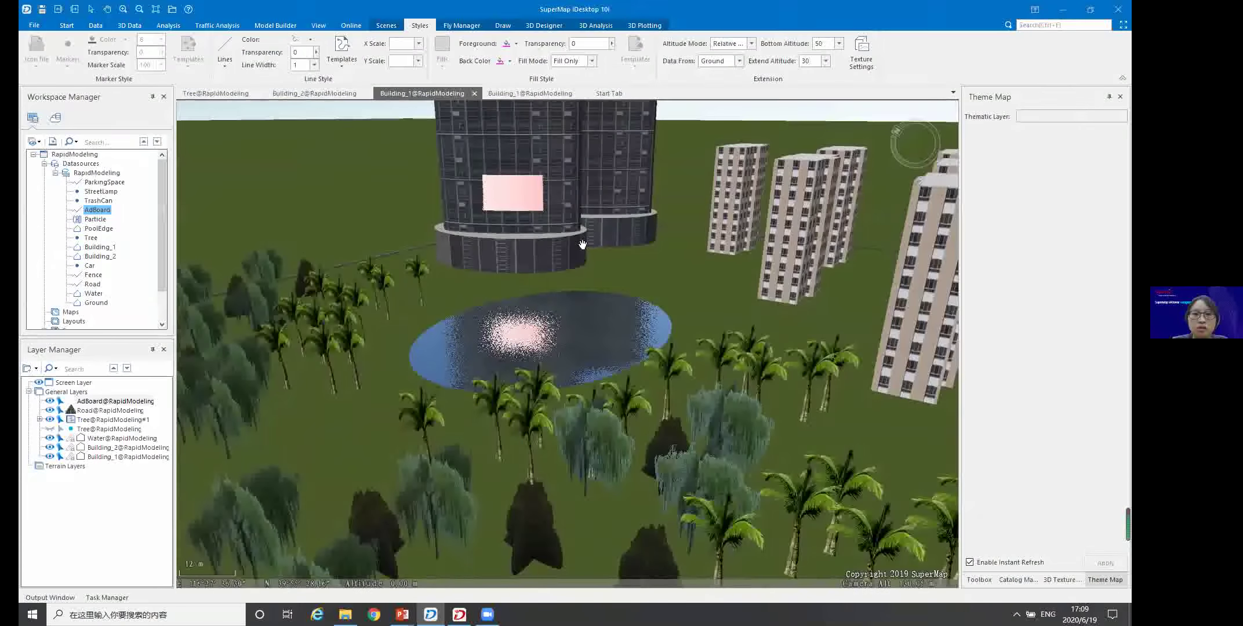
click(856, 45)
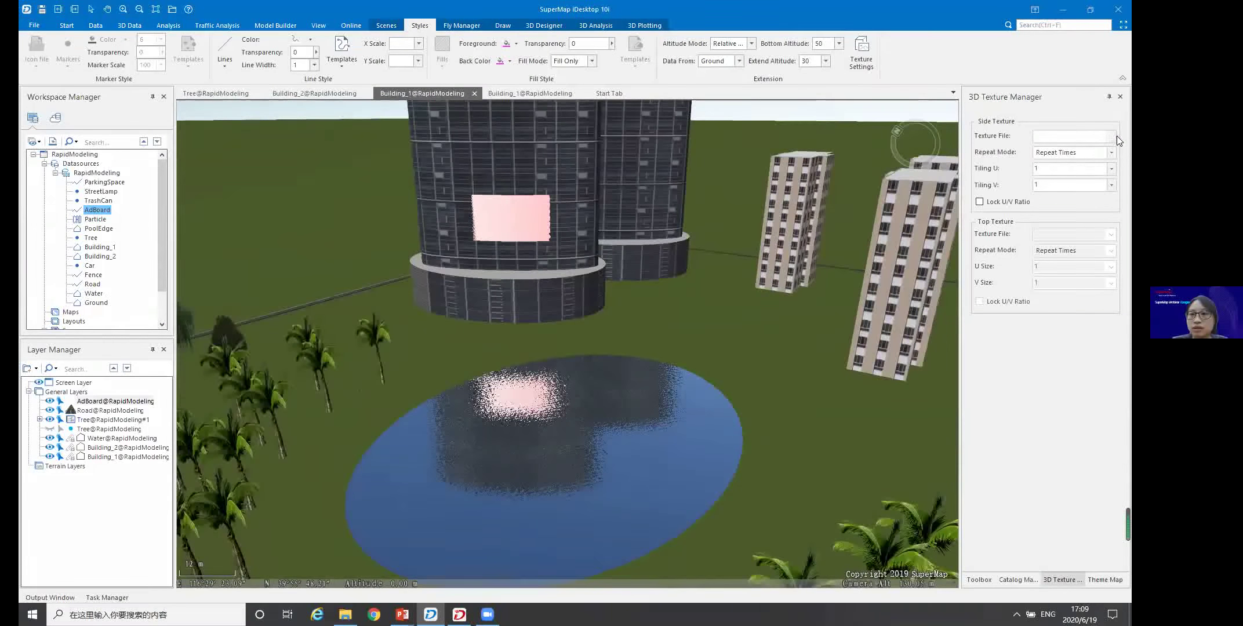
click(1111, 136)
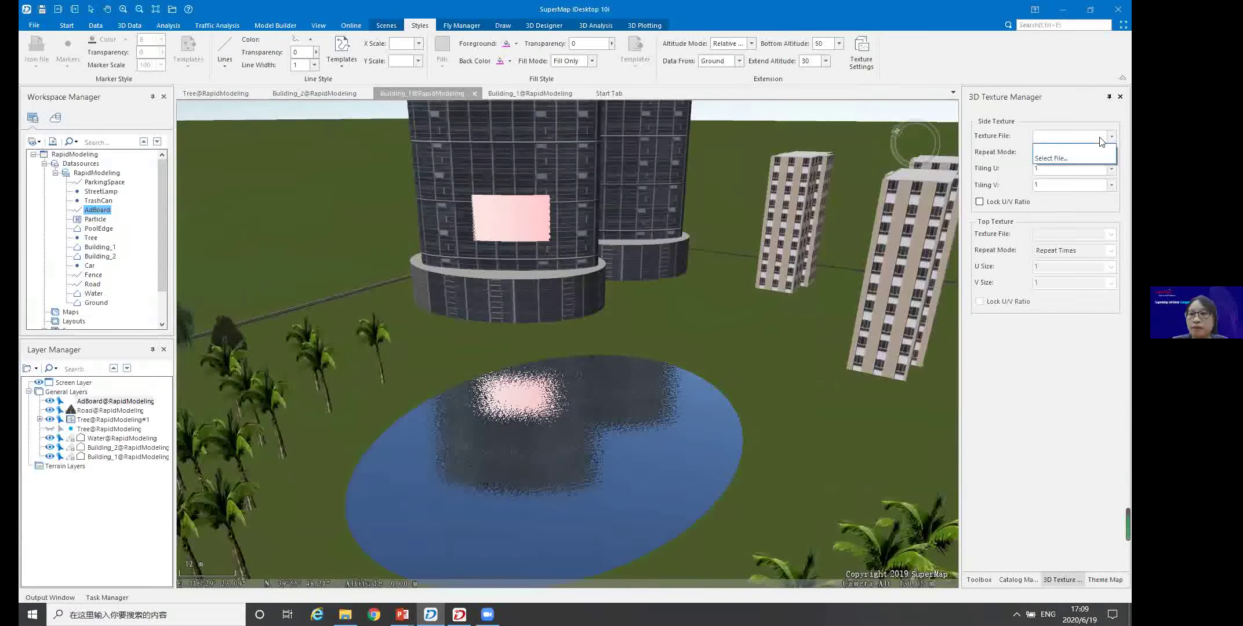
click(1052, 158)
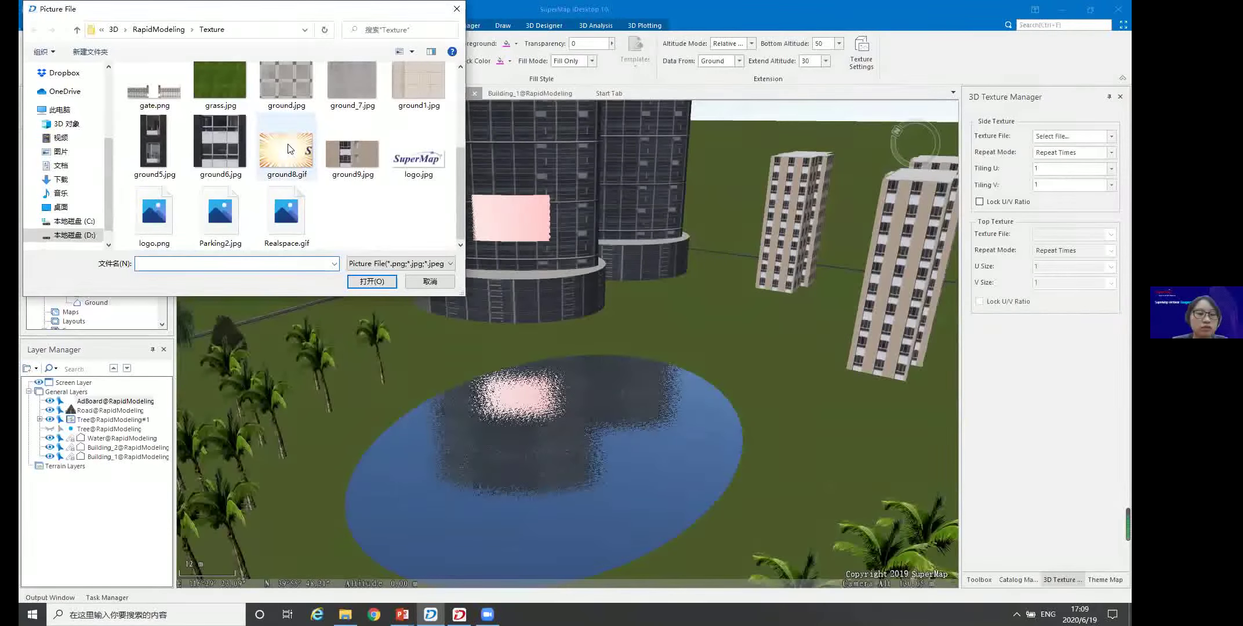
click(290, 150)
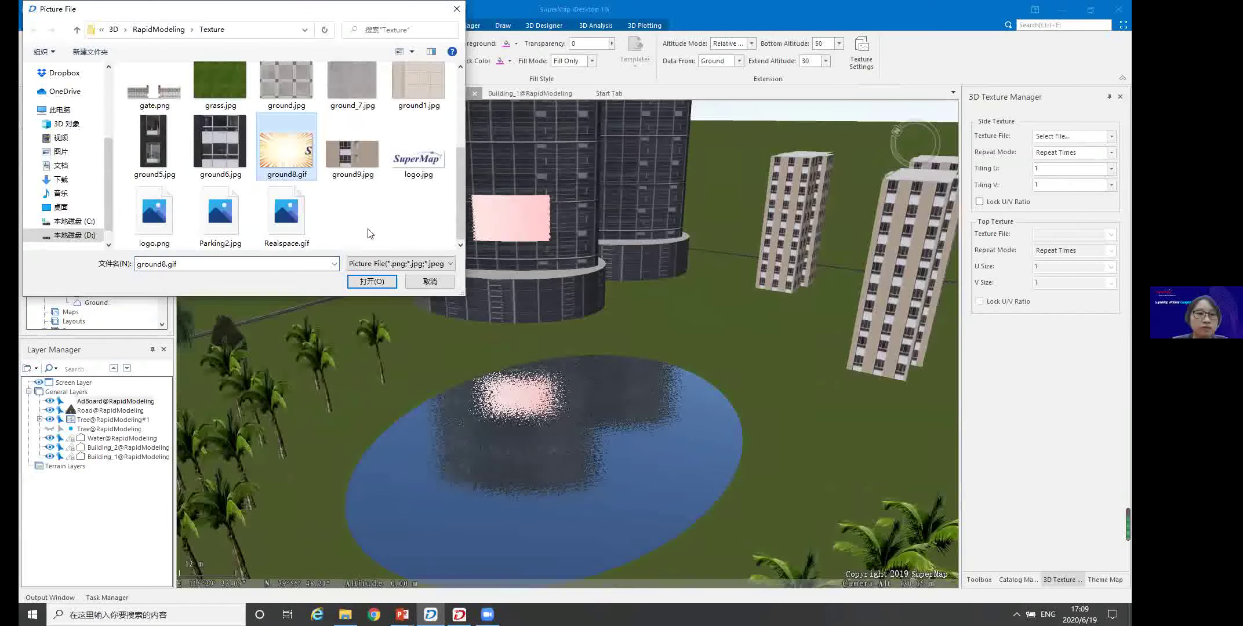
click(371, 282)
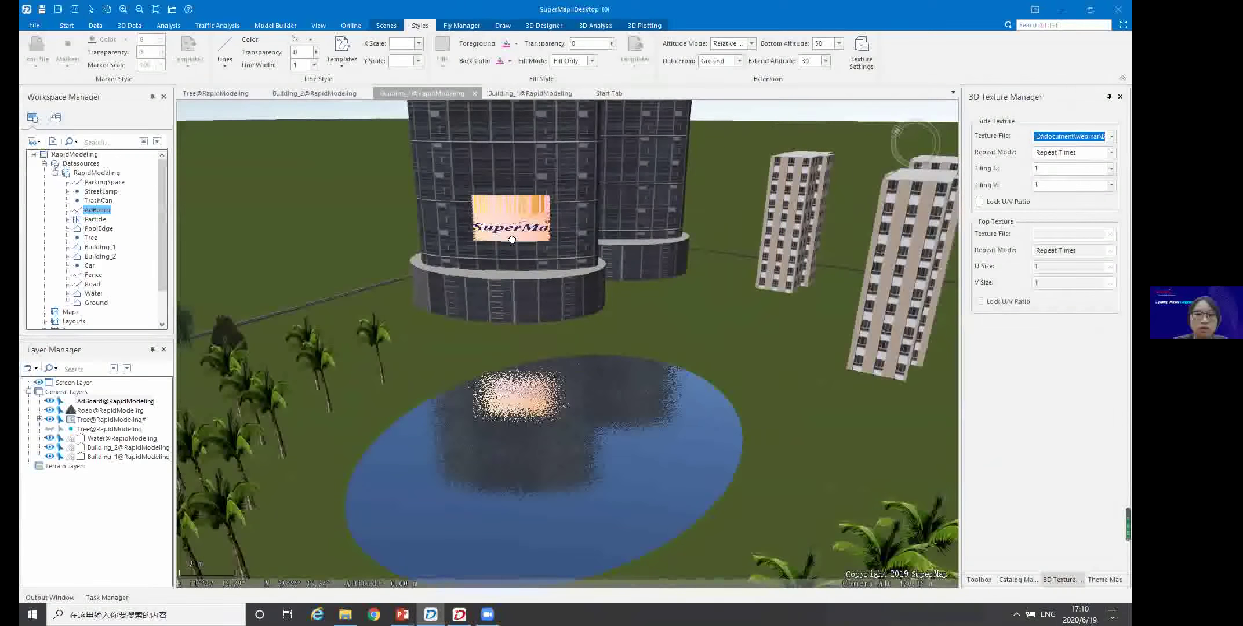
drag(511, 239, 599, 230)
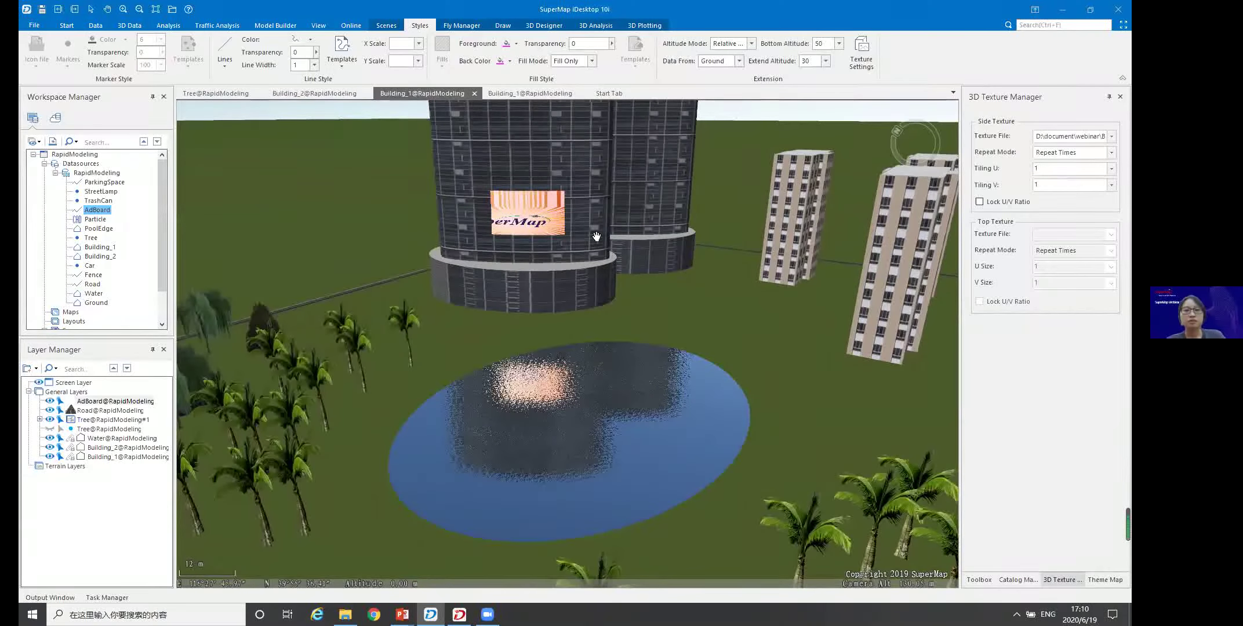
mouse_move(596, 249)
middle_down()
mouse_move(641, 269)
mouse_move(611, 273)
middle_up()
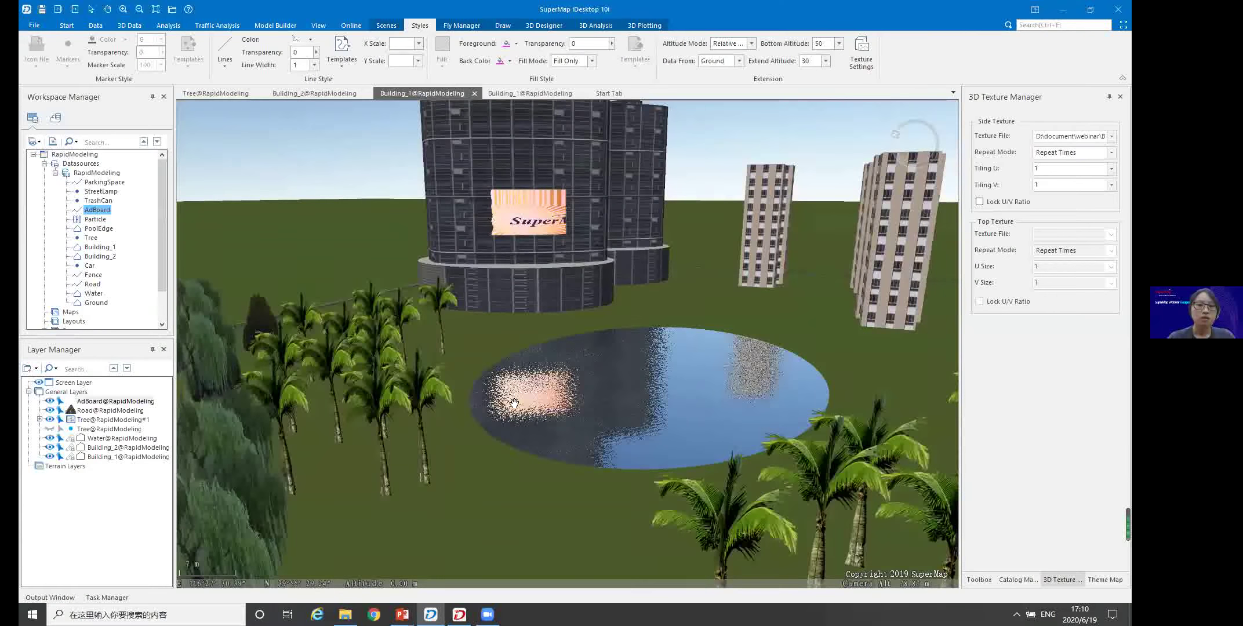
scroll(527, 401, down, 2)
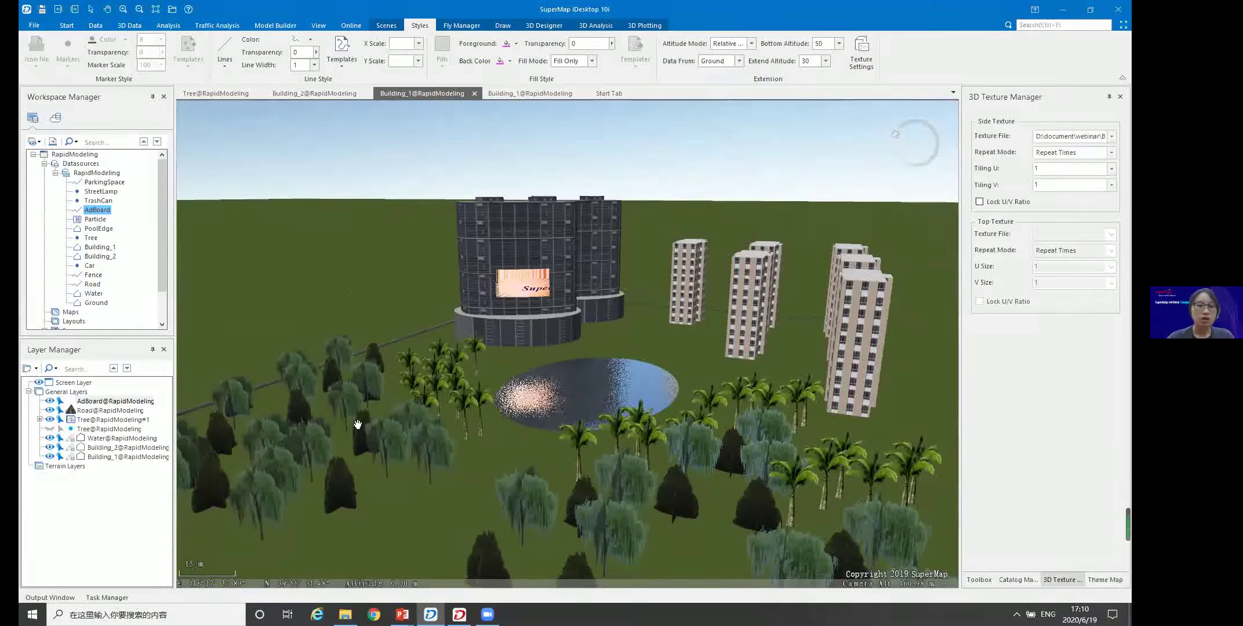
drag(363, 430, 446, 373)
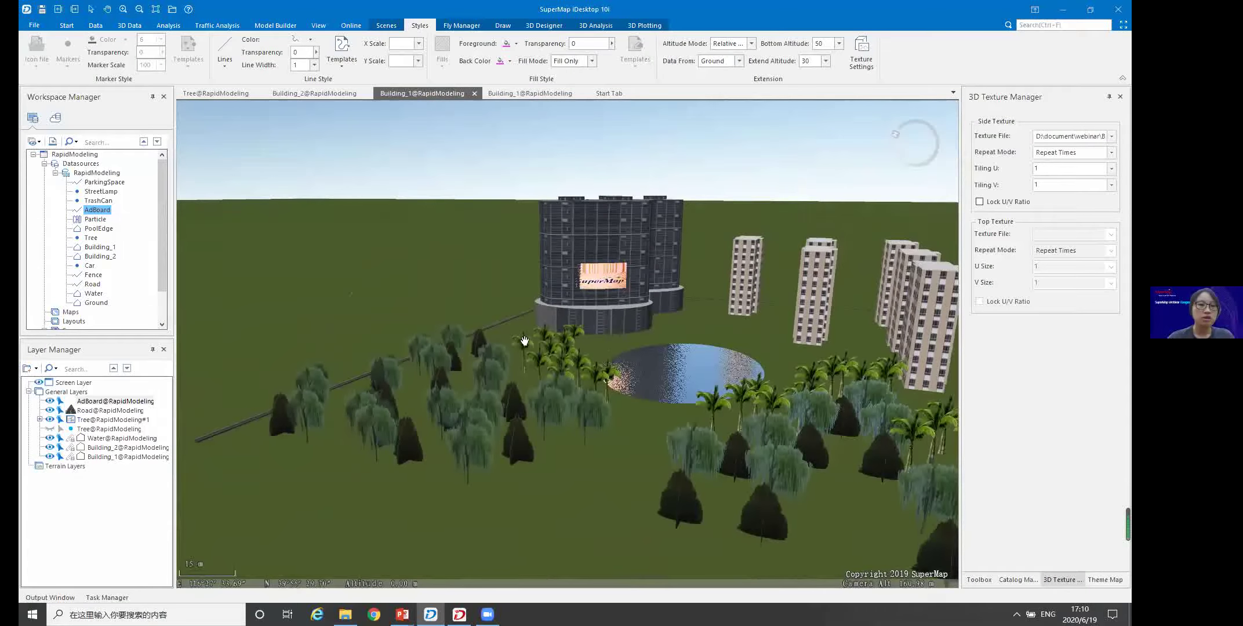
Open the saved RapidModeling scene and examine its fountain, buildings, trees and advertising board from different angles
drag(163, 201, 162, 259)
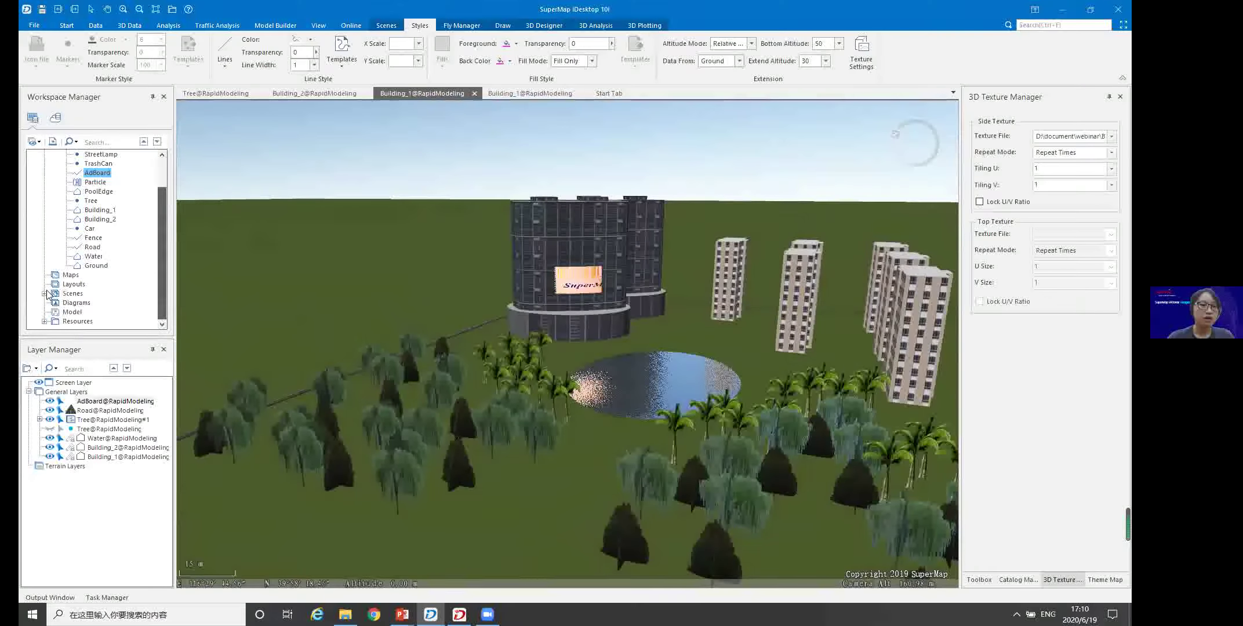
click(44, 293)
double_click(92, 302)
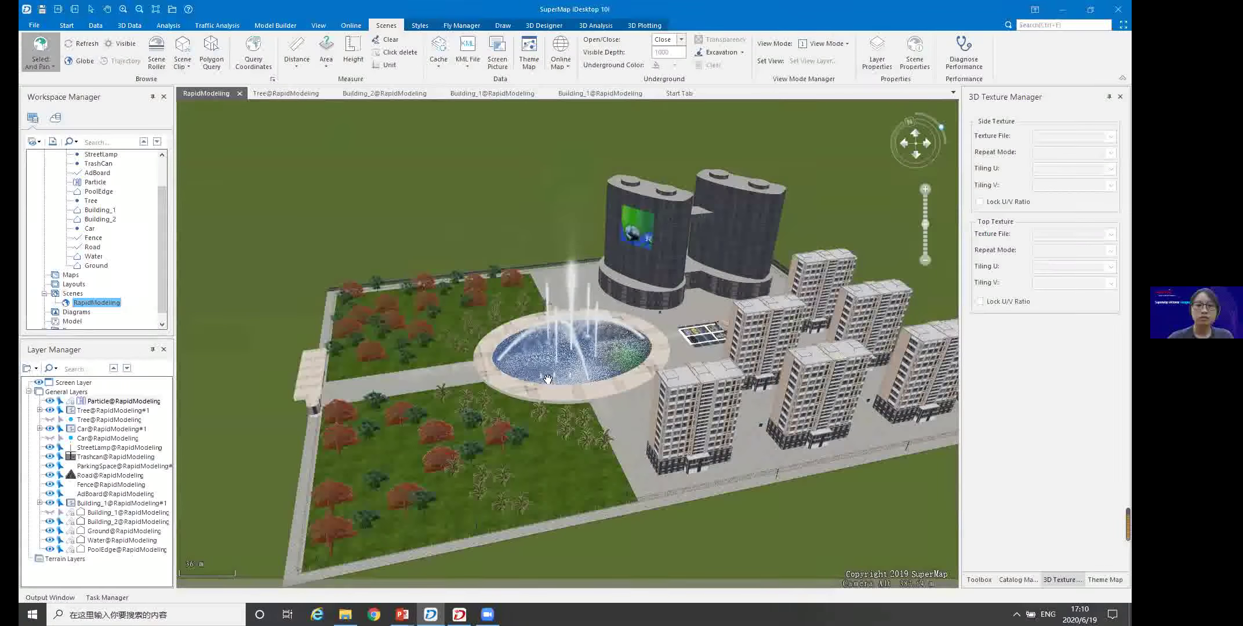
drag(560, 410, 578, 447)
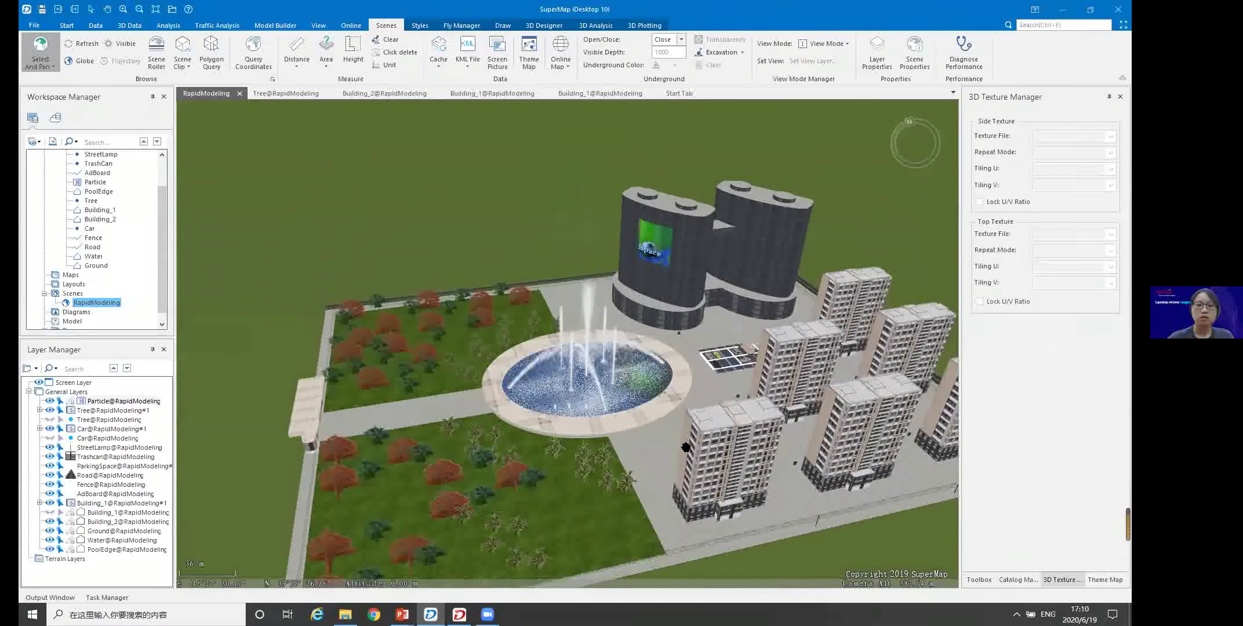
middle_drag(711, 476, 673, 352)
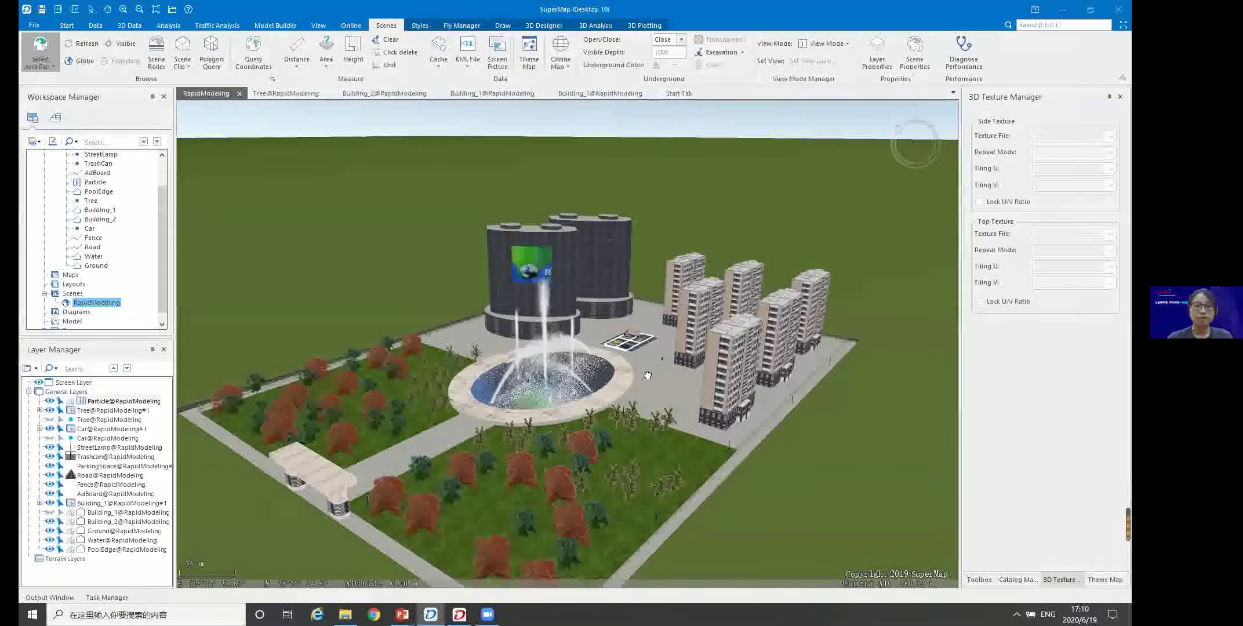
drag(648, 372, 636, 392)
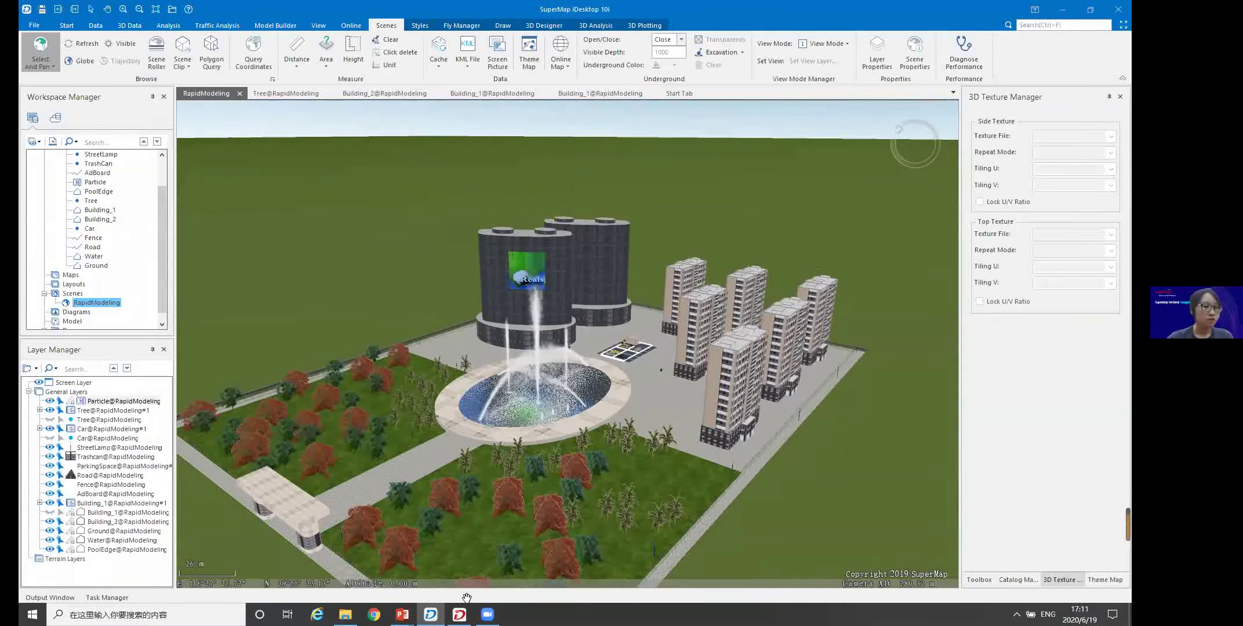
Switch to the PowerPoint slide show and move on to the 3D Spatial Analysis slide
mouse_move(402, 615)
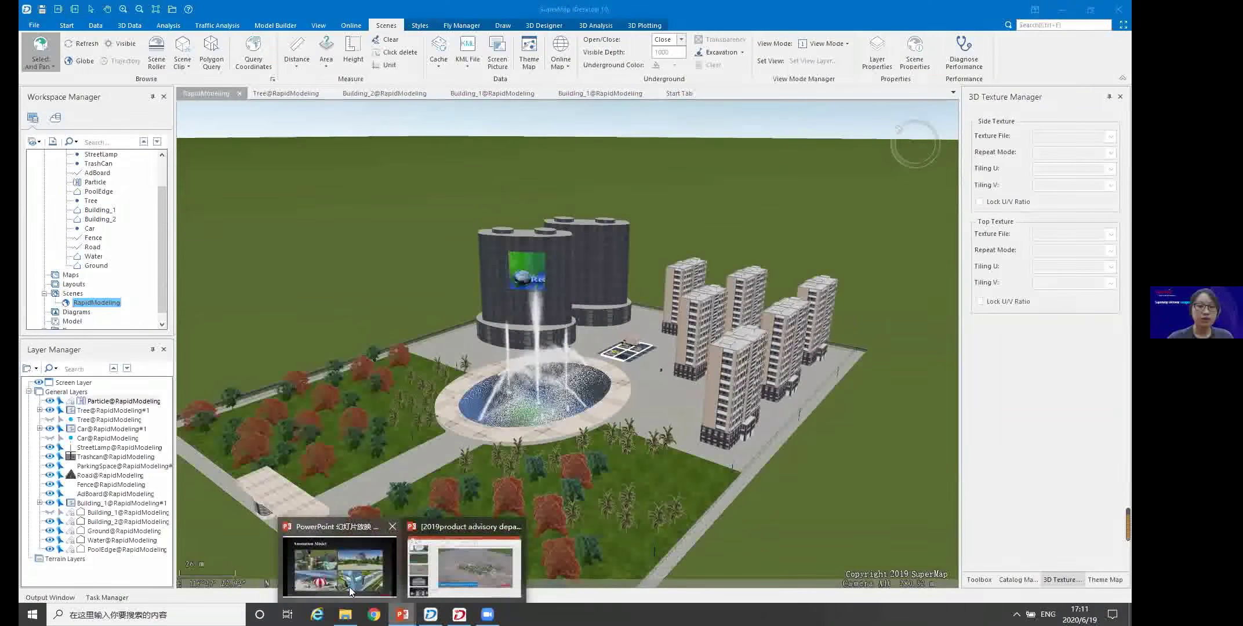
click(349, 587)
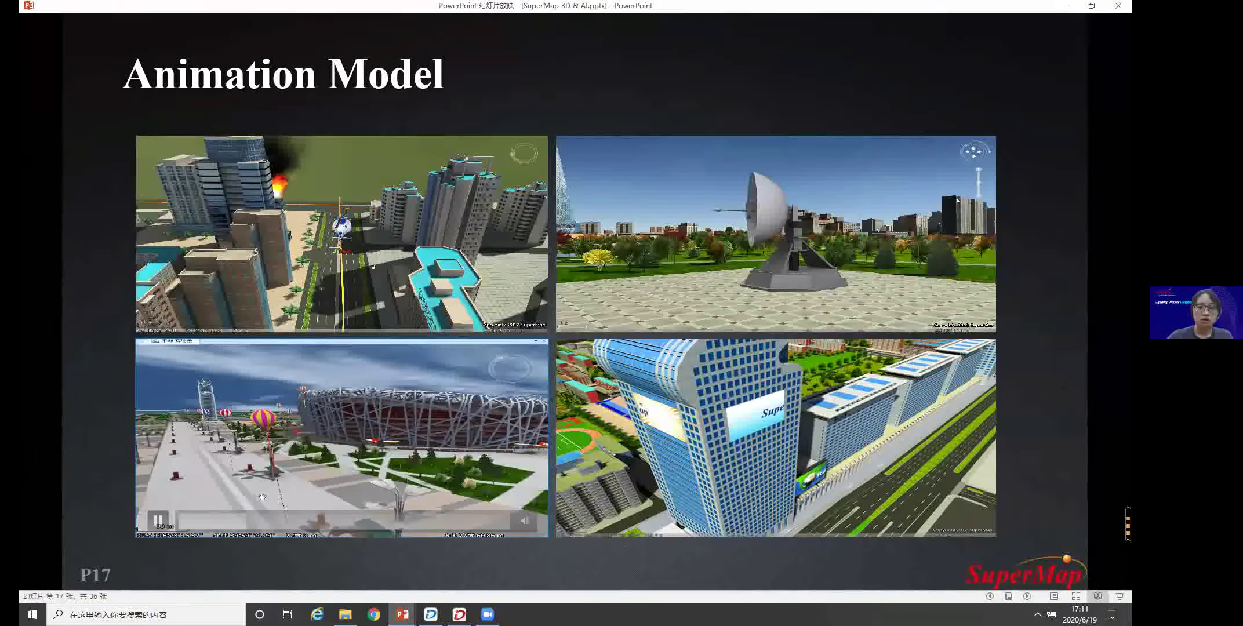
key(Right)
key(Right)
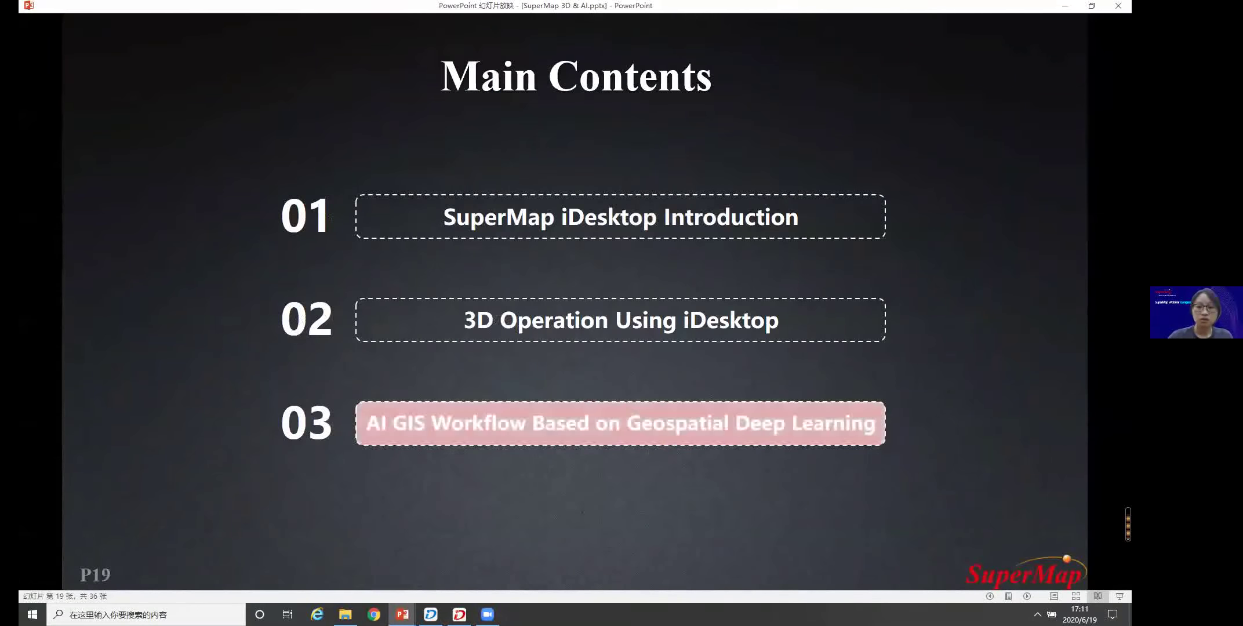
key(Left)
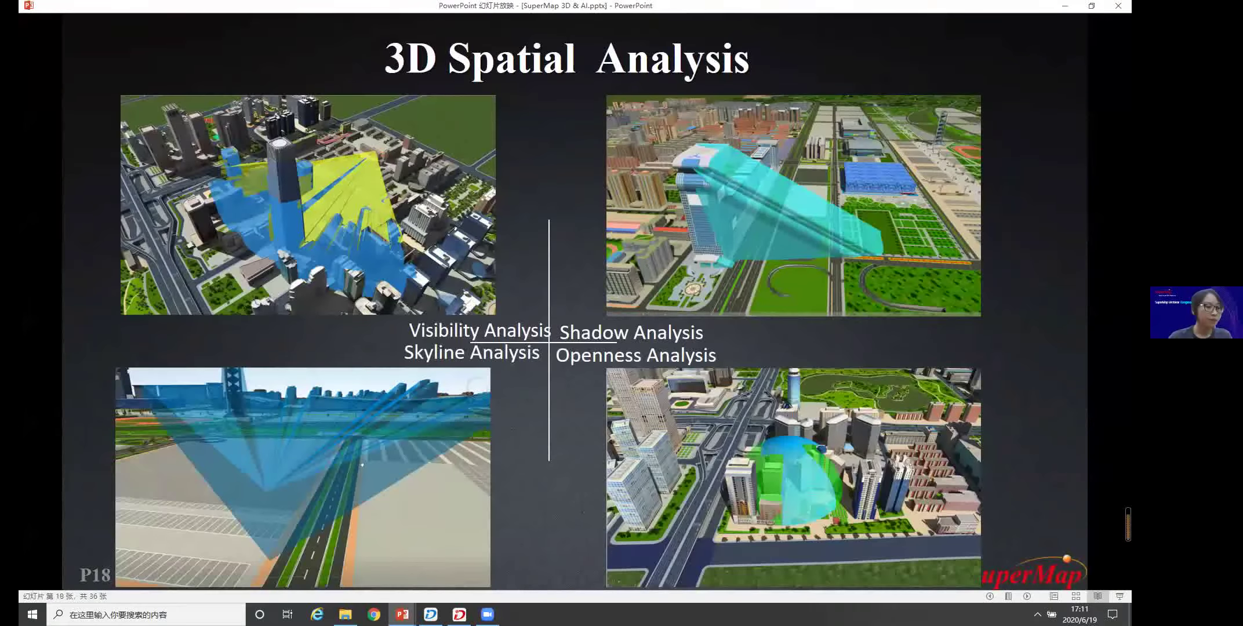
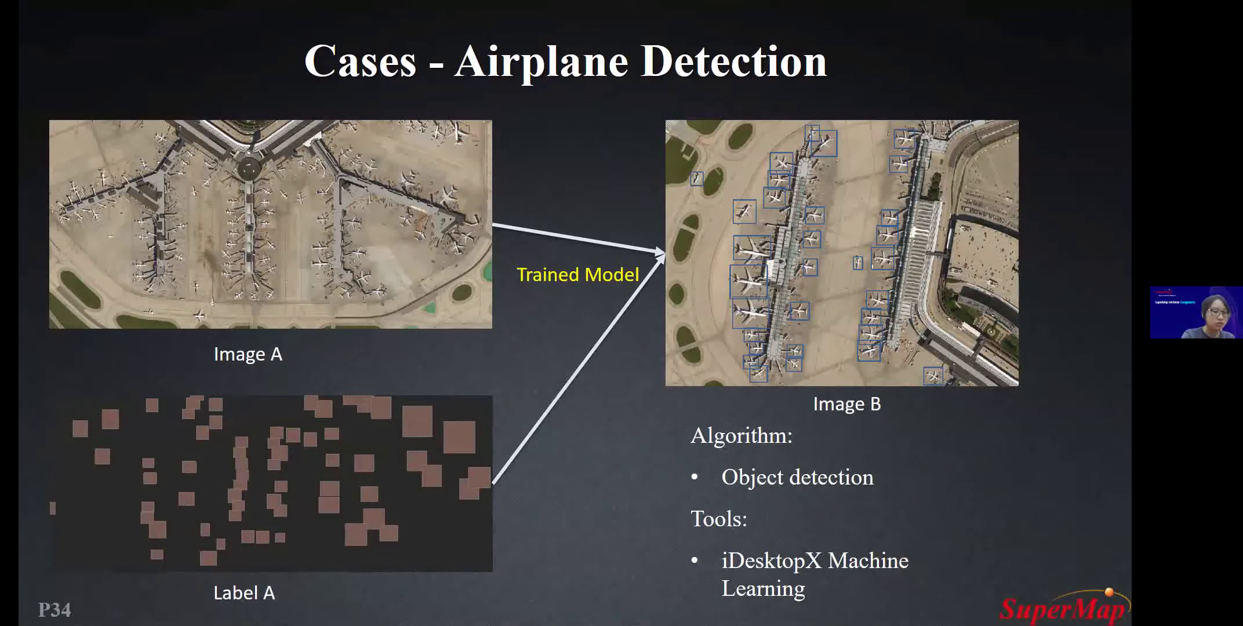
End the slide show, switch to SuperMap iDesktopX and add the plane image dataset to a new map
key(Escape)
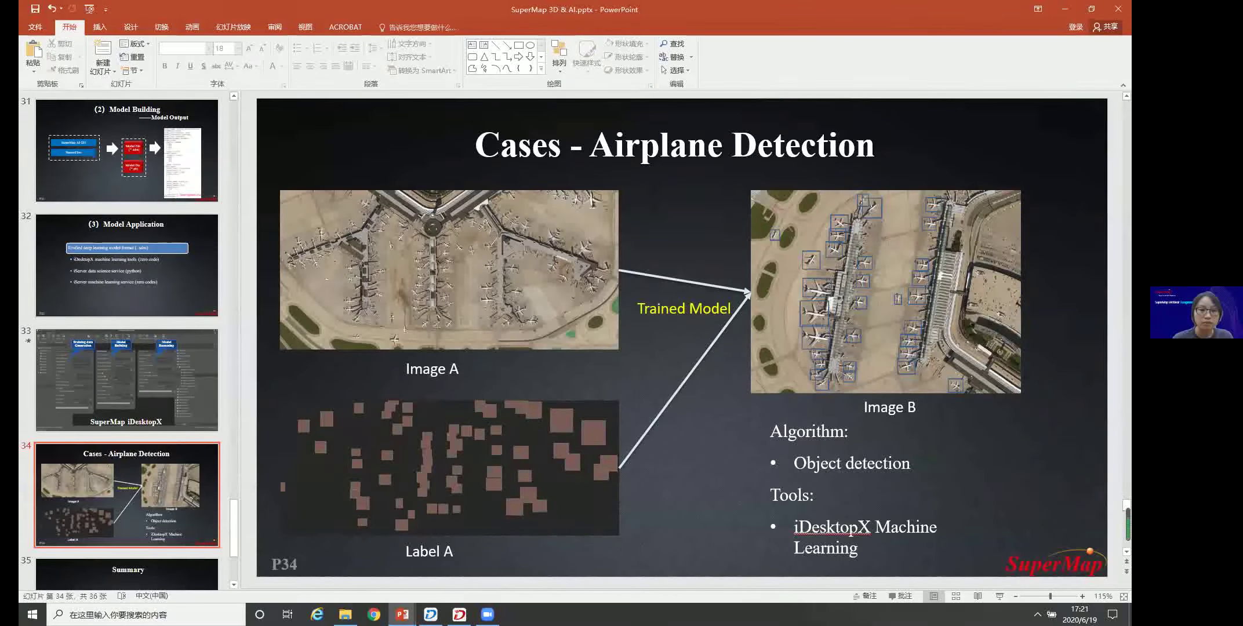
key(alt+Tab)
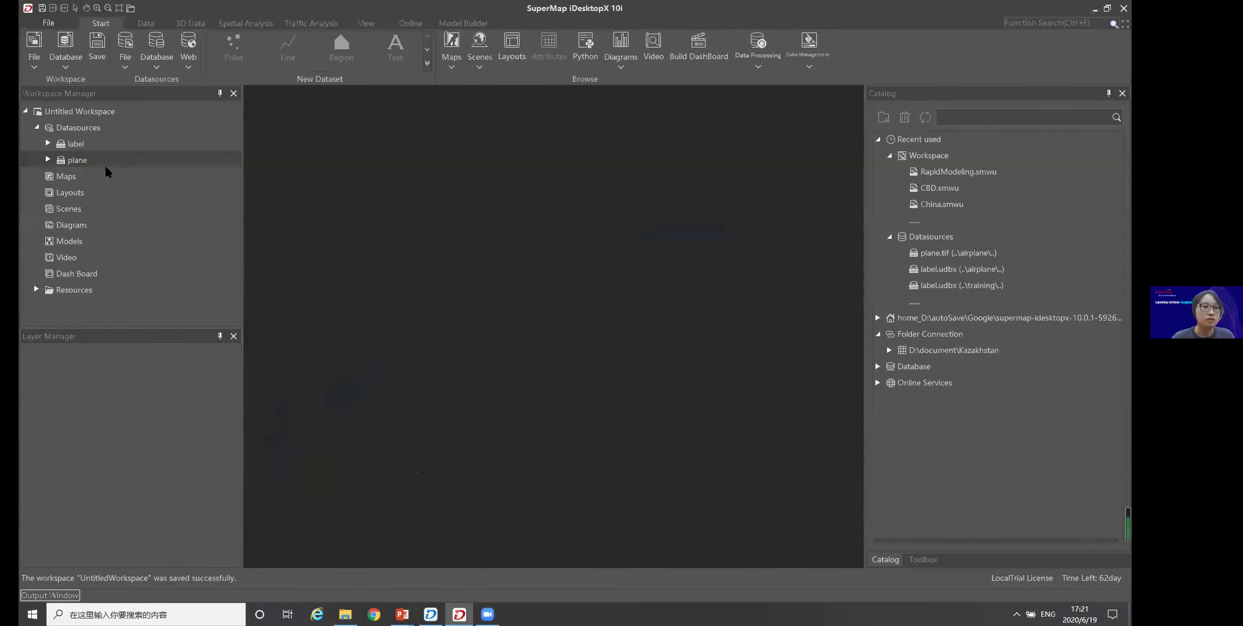
click(48, 144)
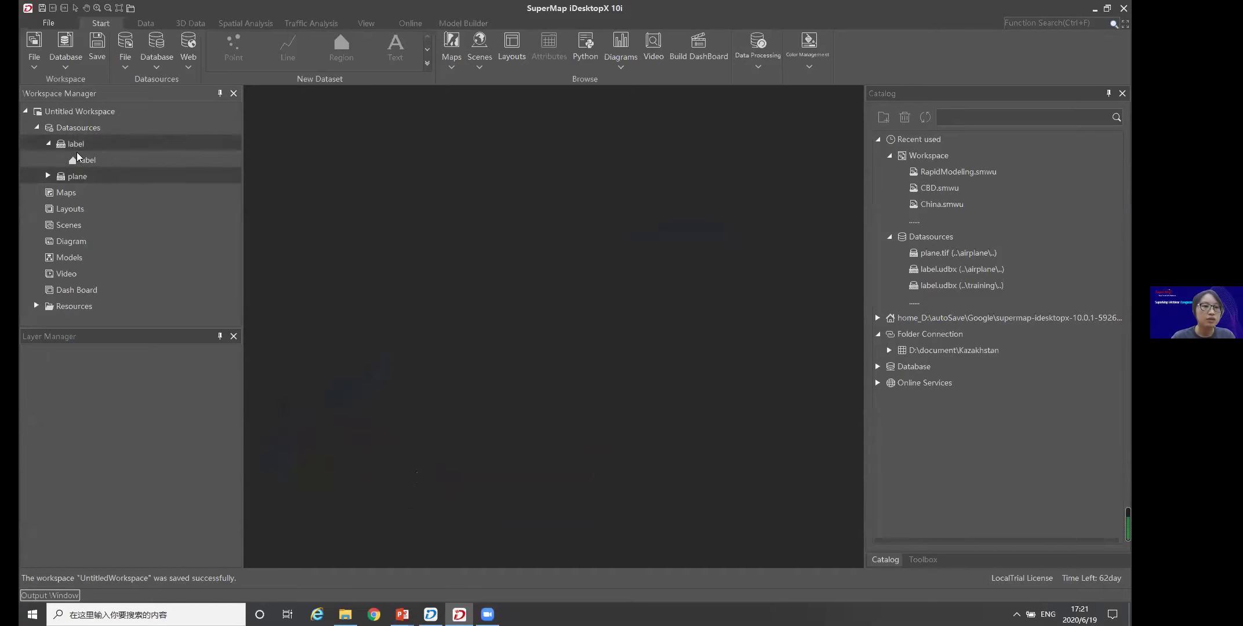
click(48, 176)
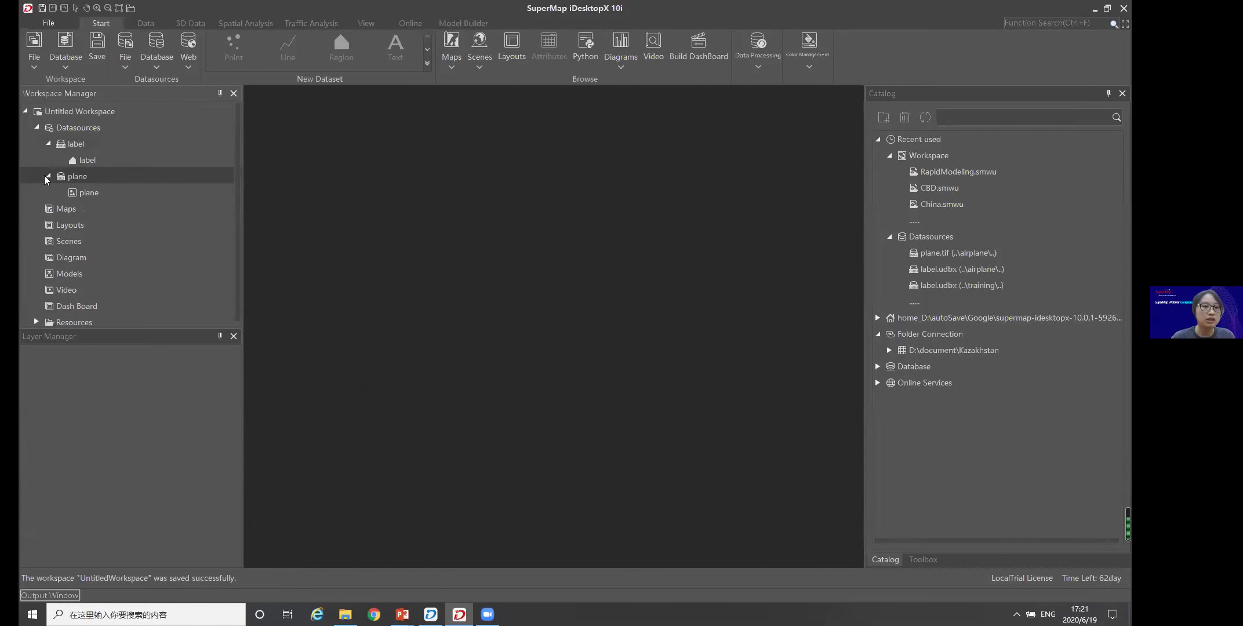
right_click(92, 196)
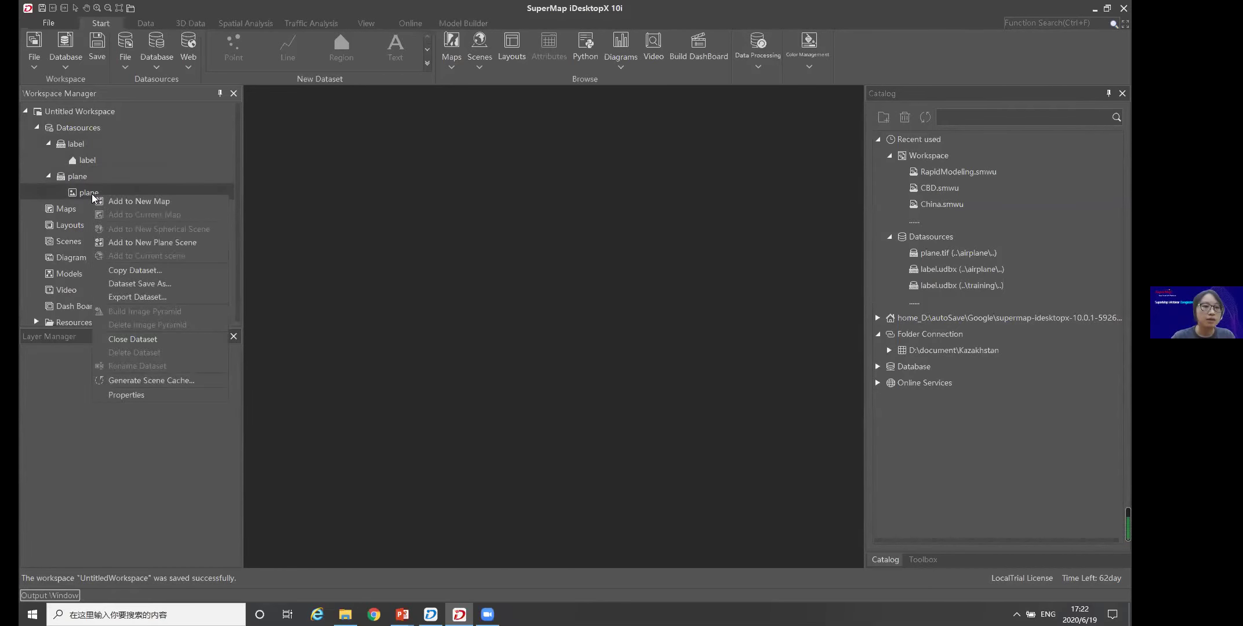
click(137, 201)
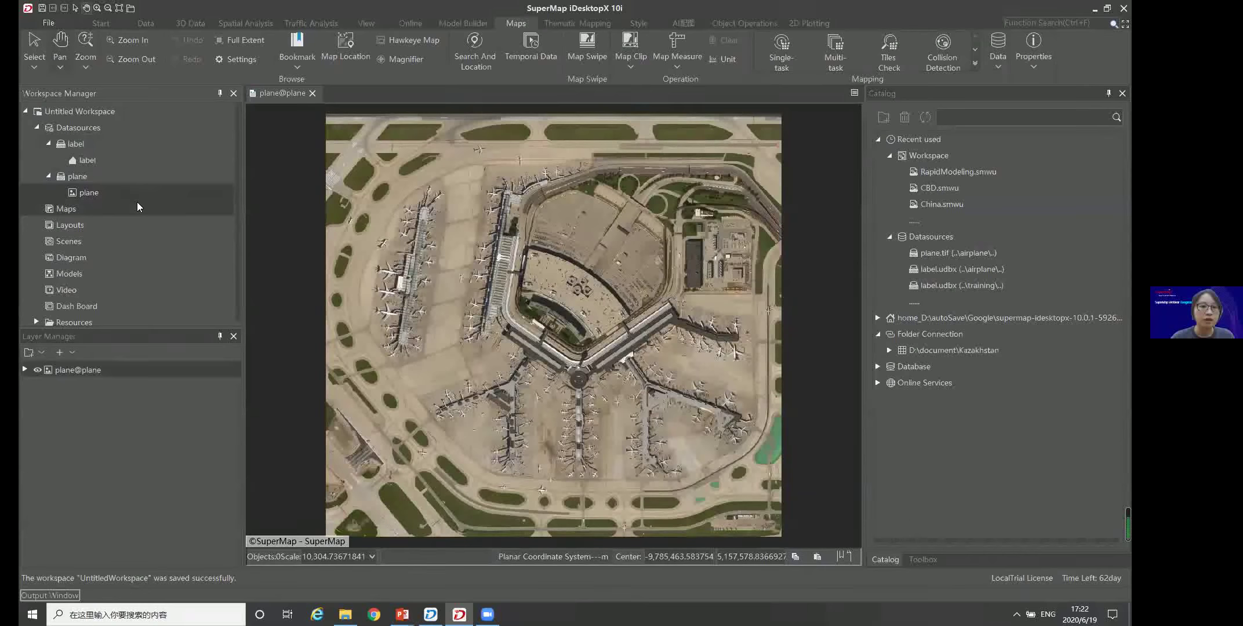
Add the label dataset to the current map and examine its labelled squares over the airport's aircraft
click(84, 161)
right_click(84, 162)
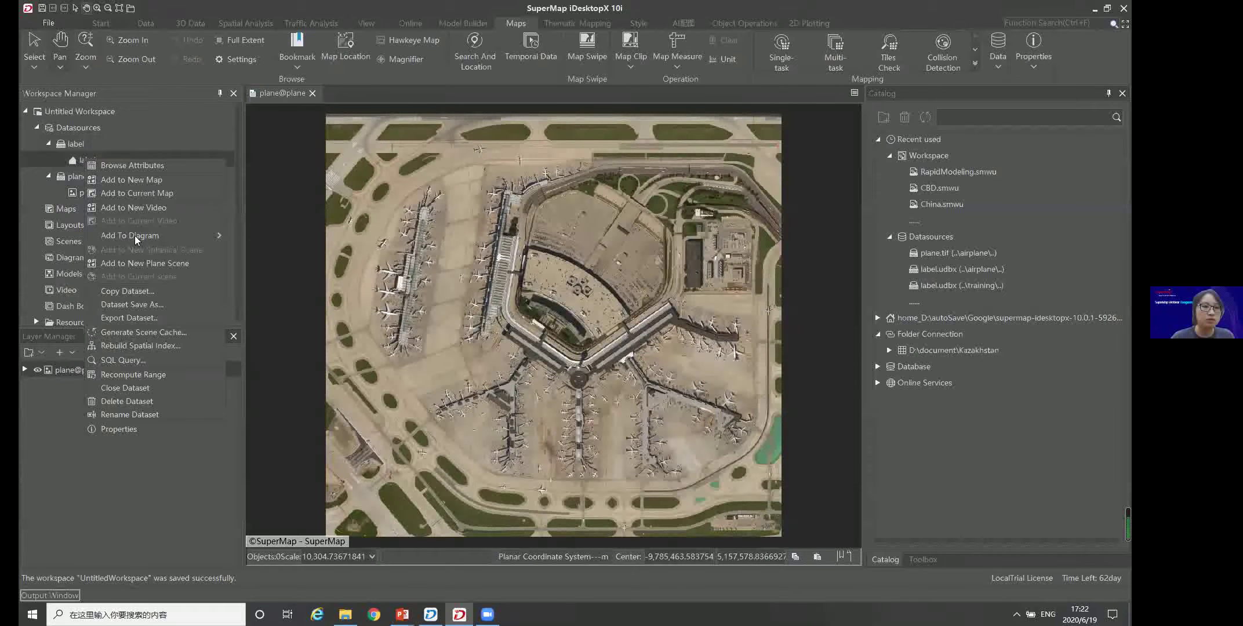
click(140, 195)
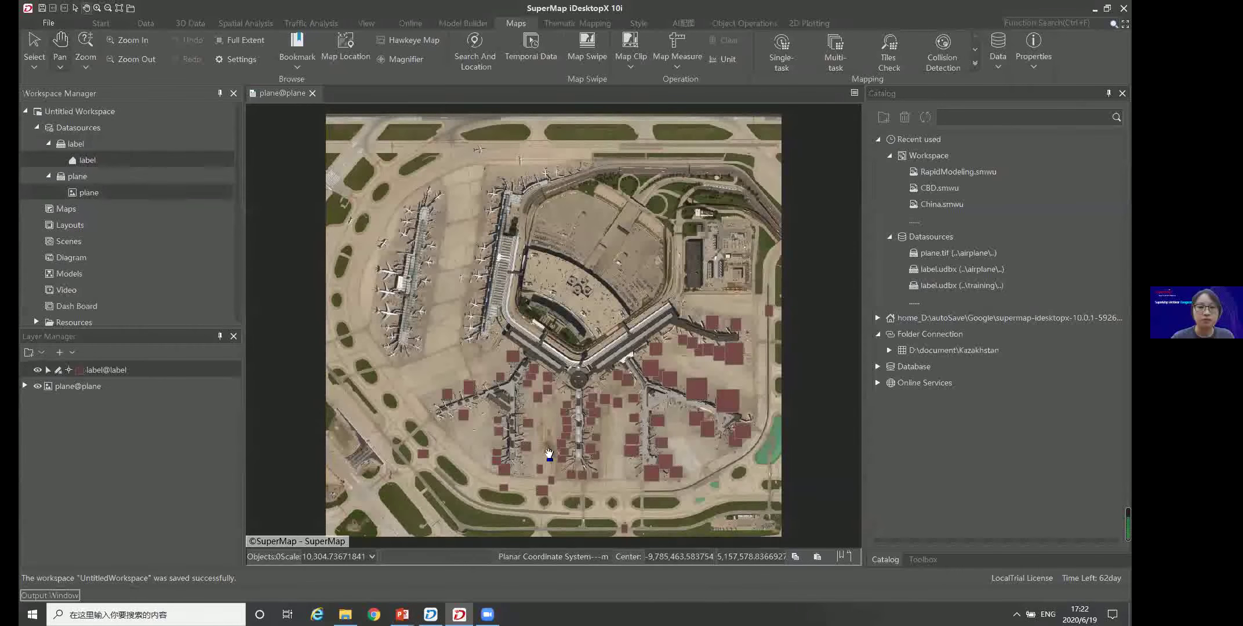
scroll(583, 456, up, 2)
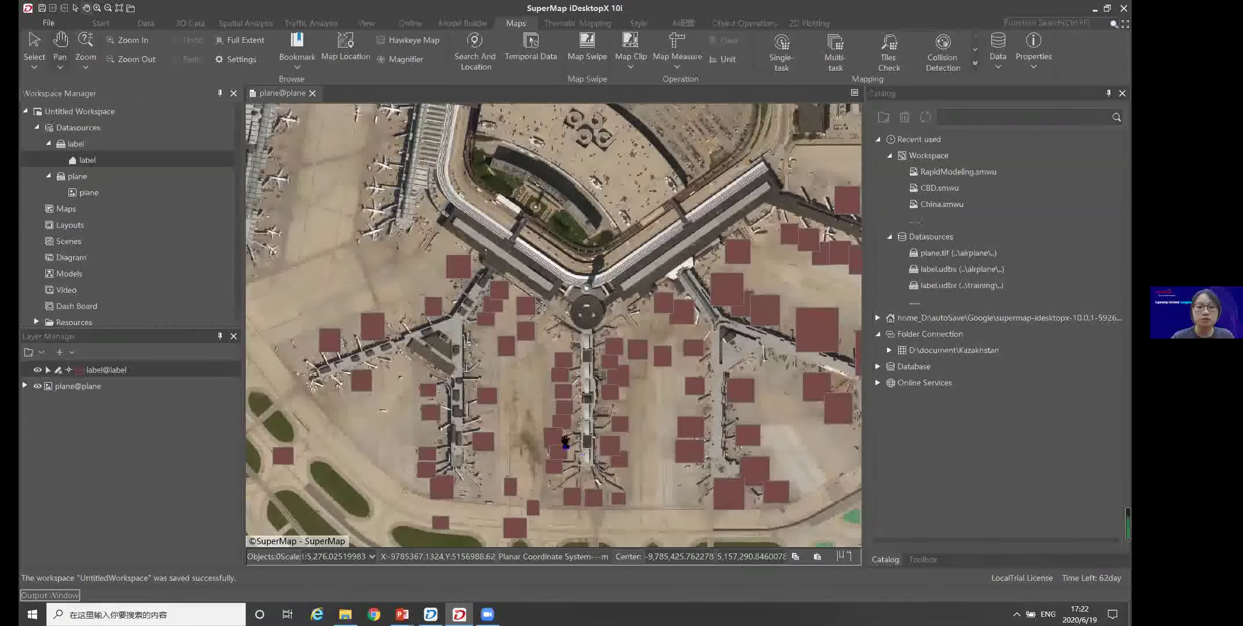
scroll(563, 442, down, 1)
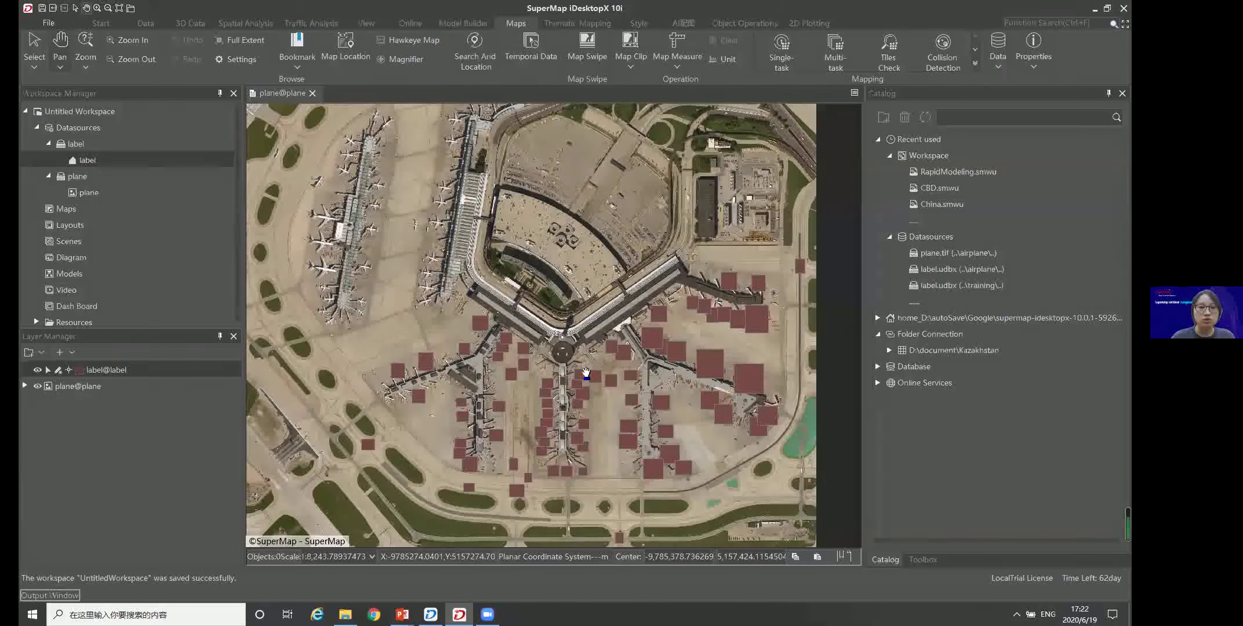
scroll(581, 369, down, 1)
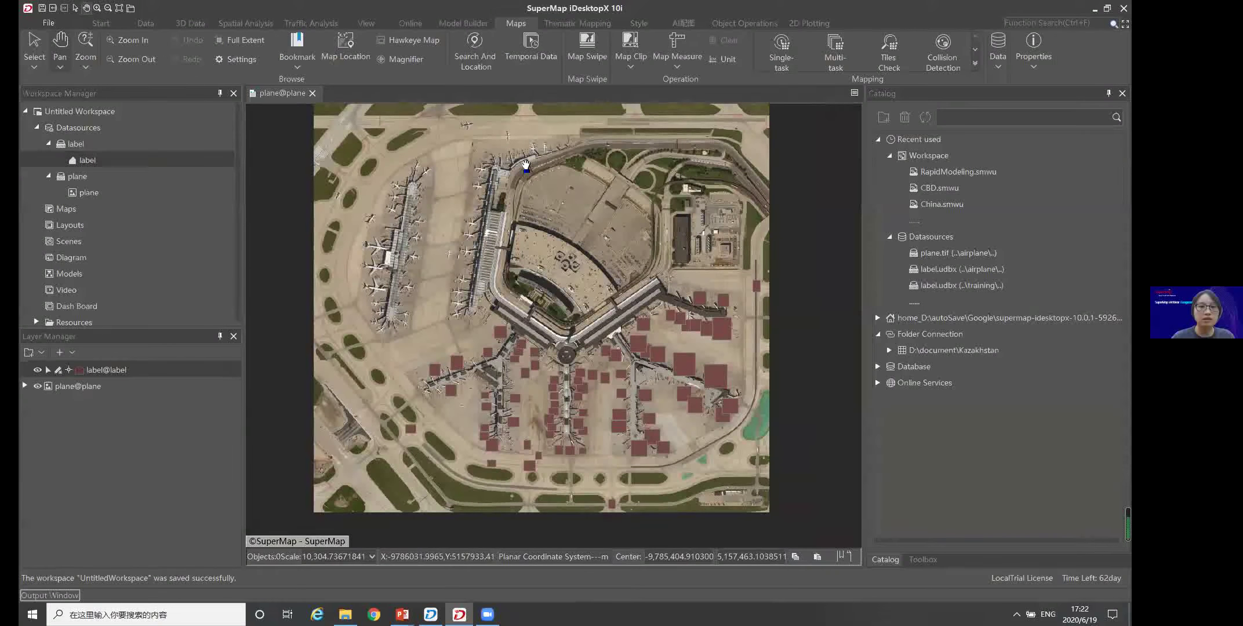
drag(531, 243, 545, 258)
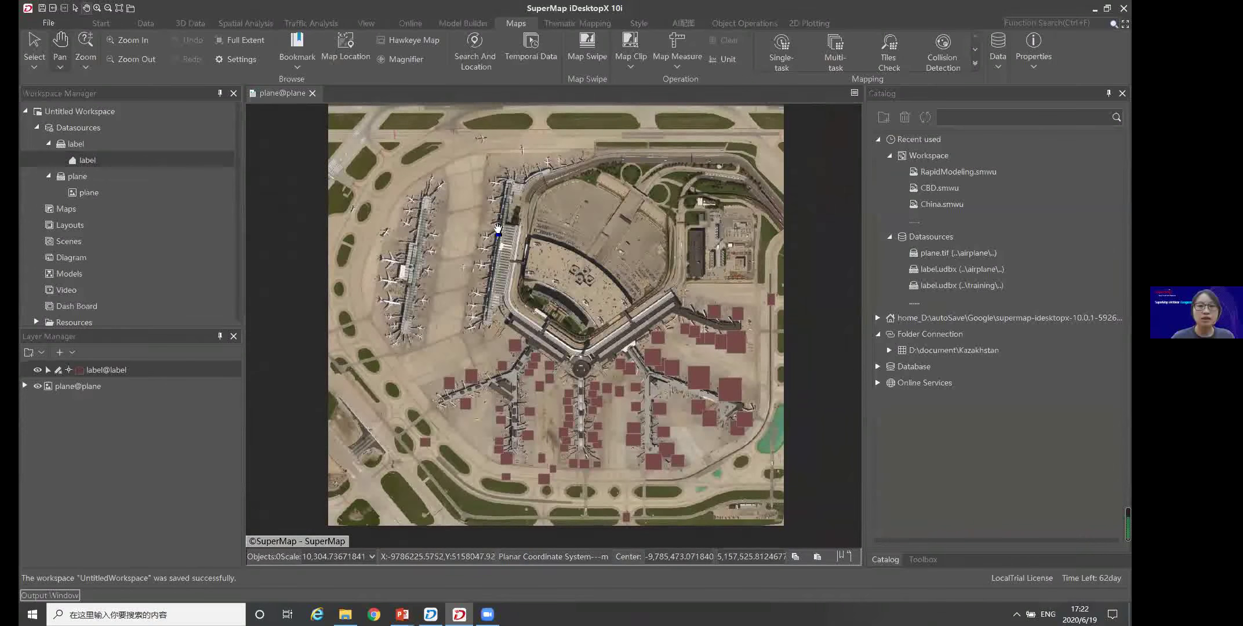
Open the Python console alongside the airport map
click(101, 23)
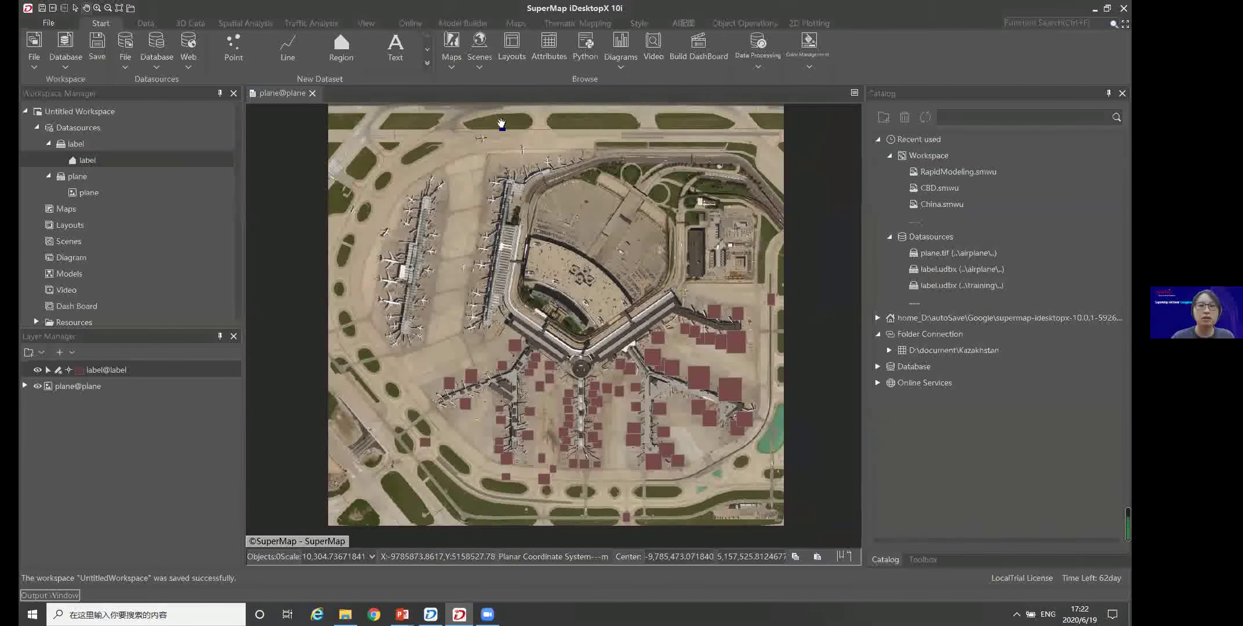
click(586, 47)
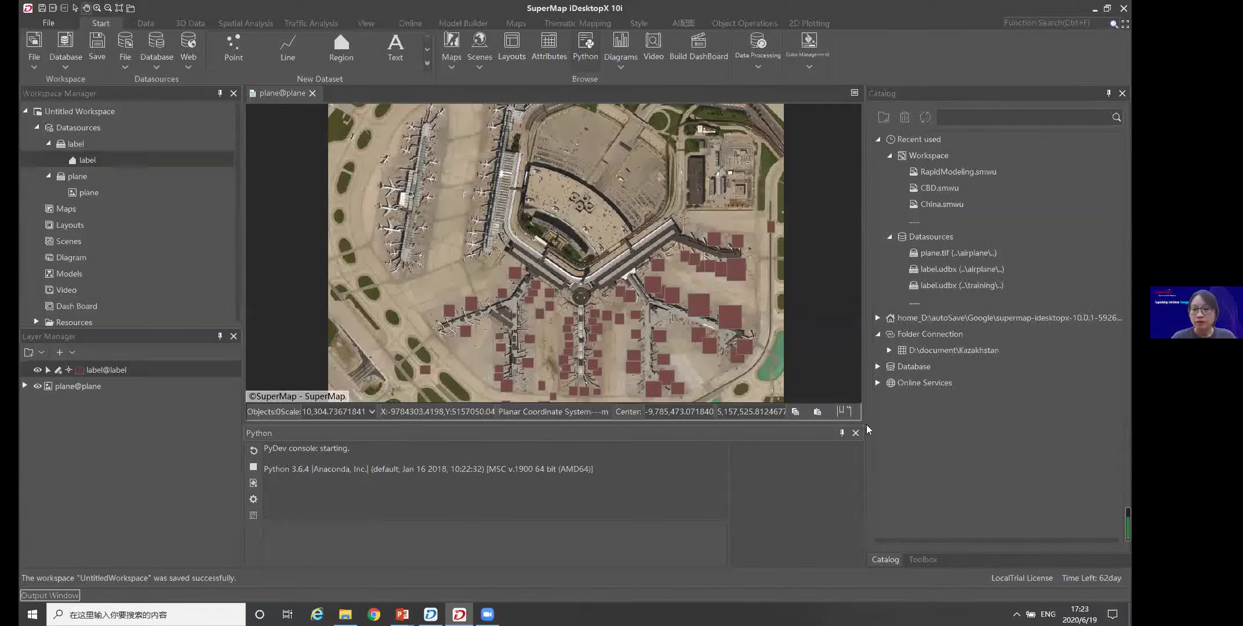
Open the Create Training Data tool from the Imagery Analysis machine learning tools and move its dialog aside
click(922, 560)
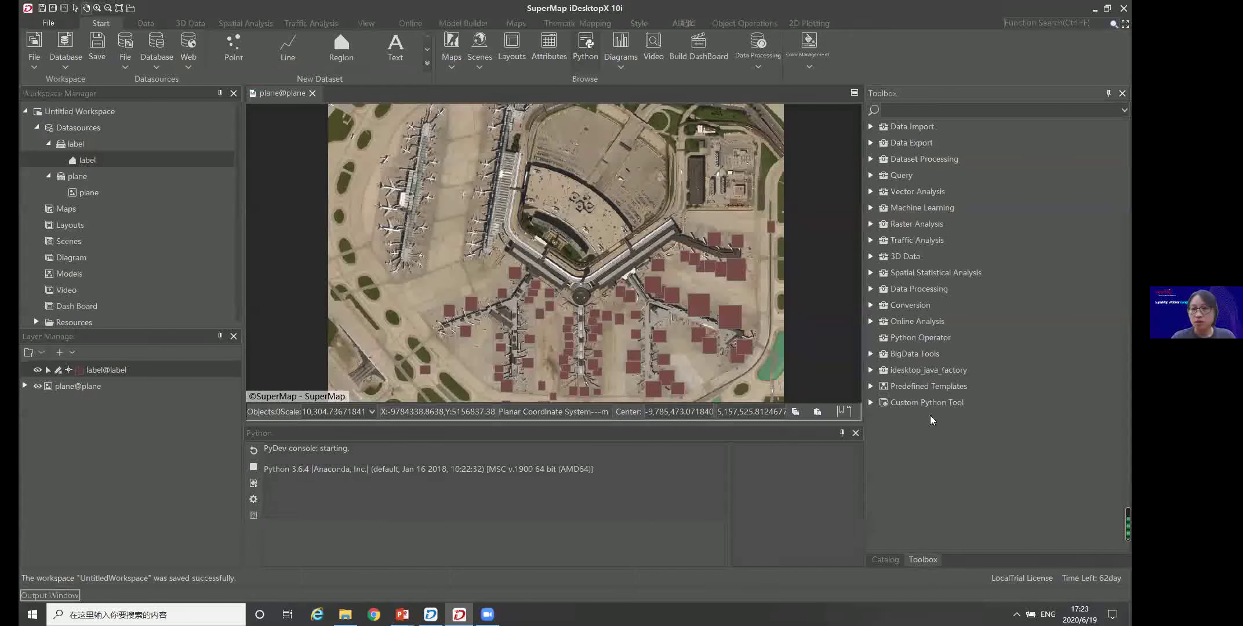
click(871, 207)
click(883, 224)
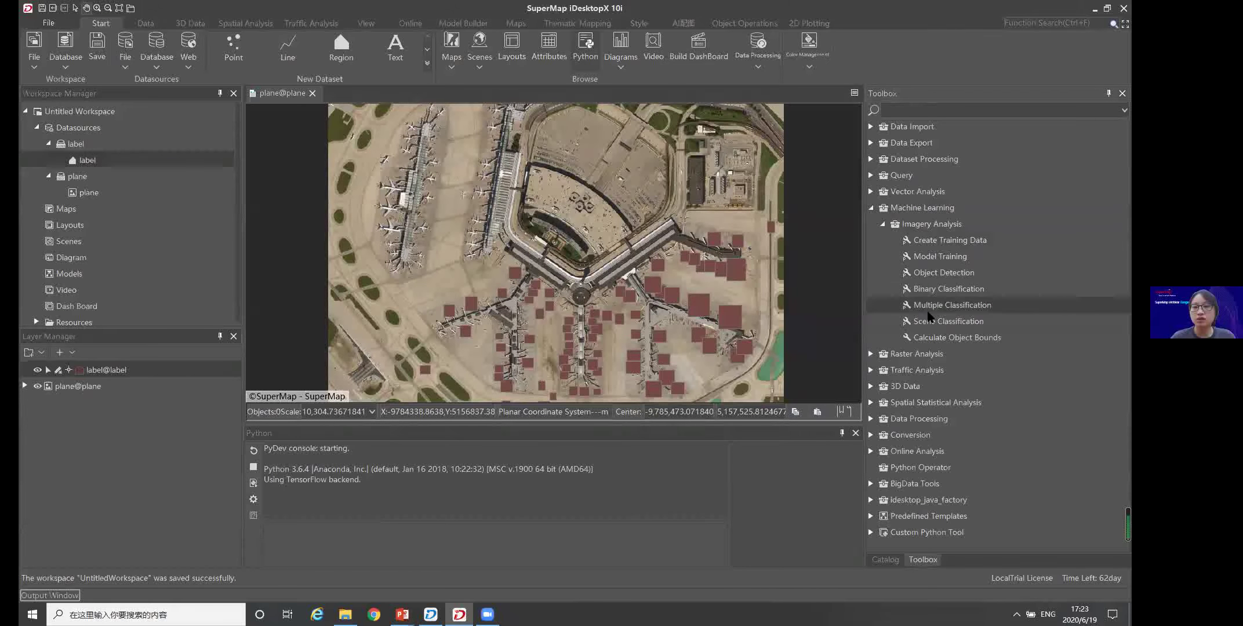
click(945, 240)
double_click(945, 240)
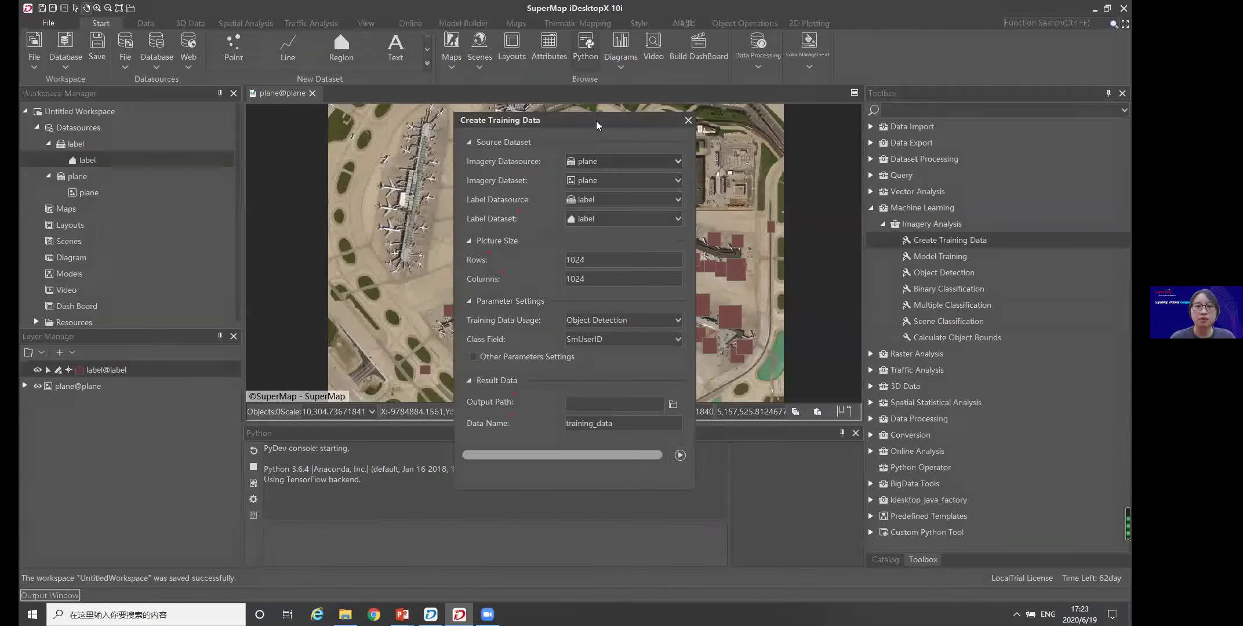
drag(596, 121, 492, 129)
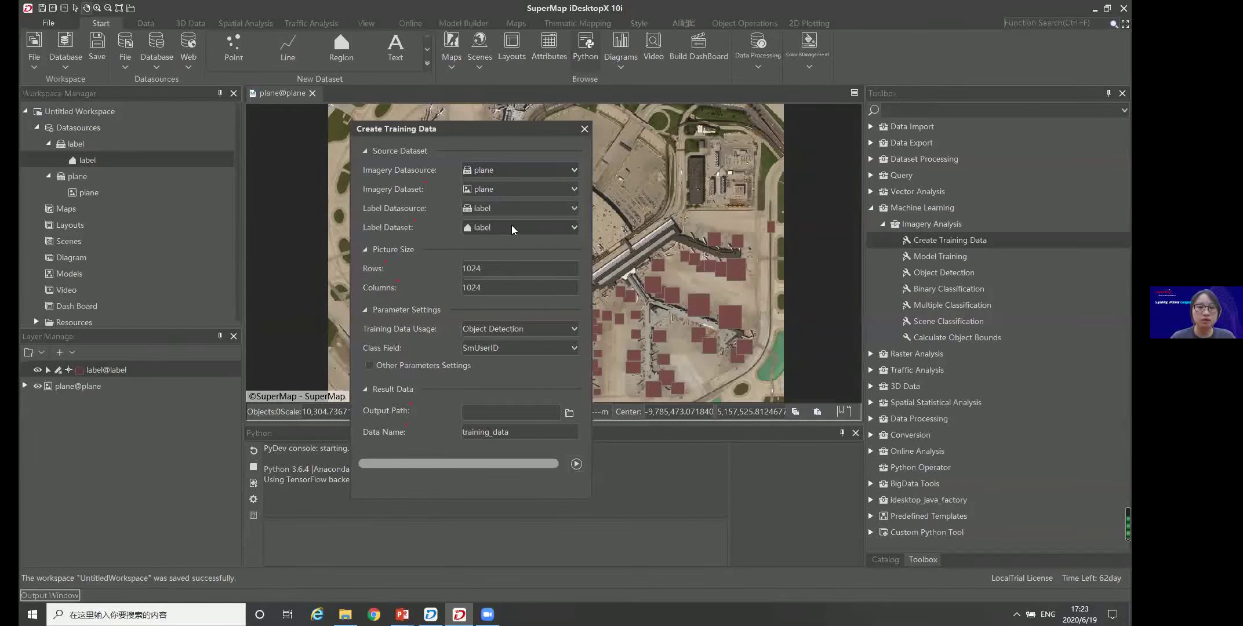
Set the training picture size to 640 rows and 640 columns
drag(485, 270, 461, 272)
text(640)
drag(489, 285, 448, 287)
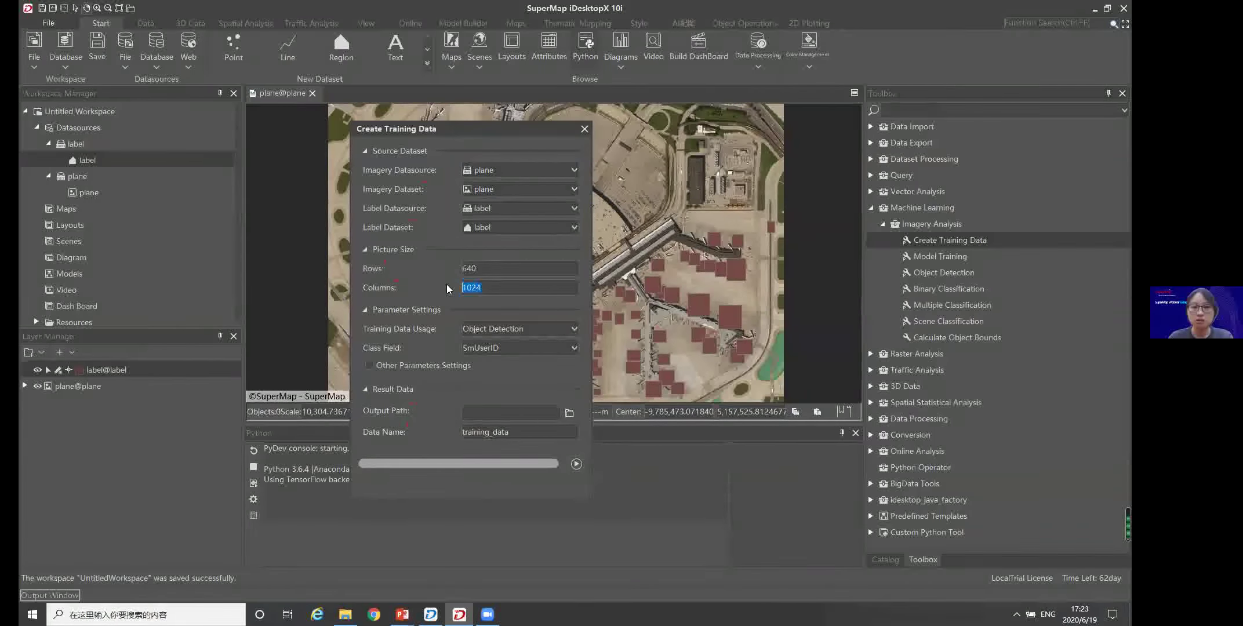
text(640)
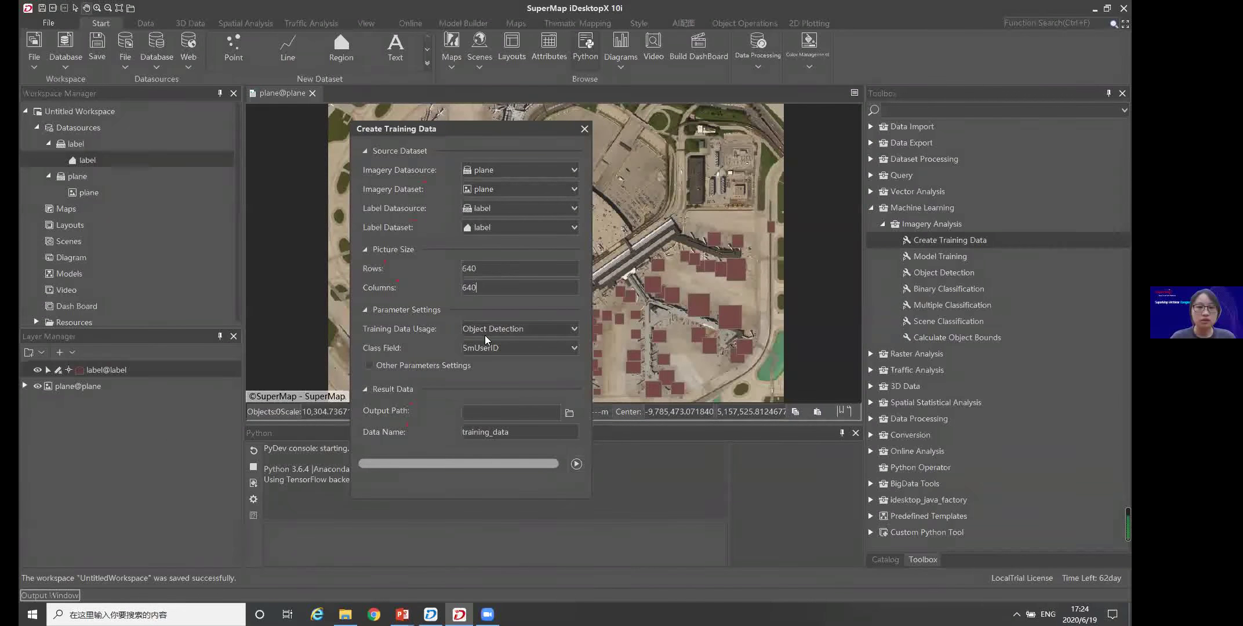
Keep Object Detection as the training data usage and choose the blank entry for the class field
click(503, 330)
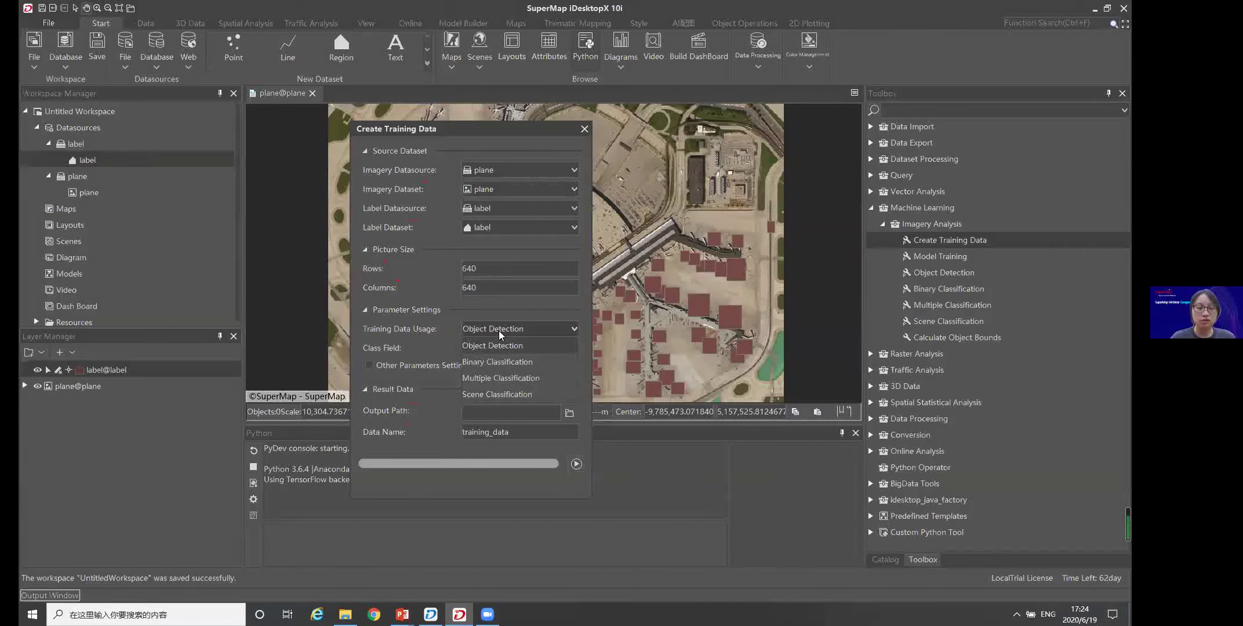
click(500, 328)
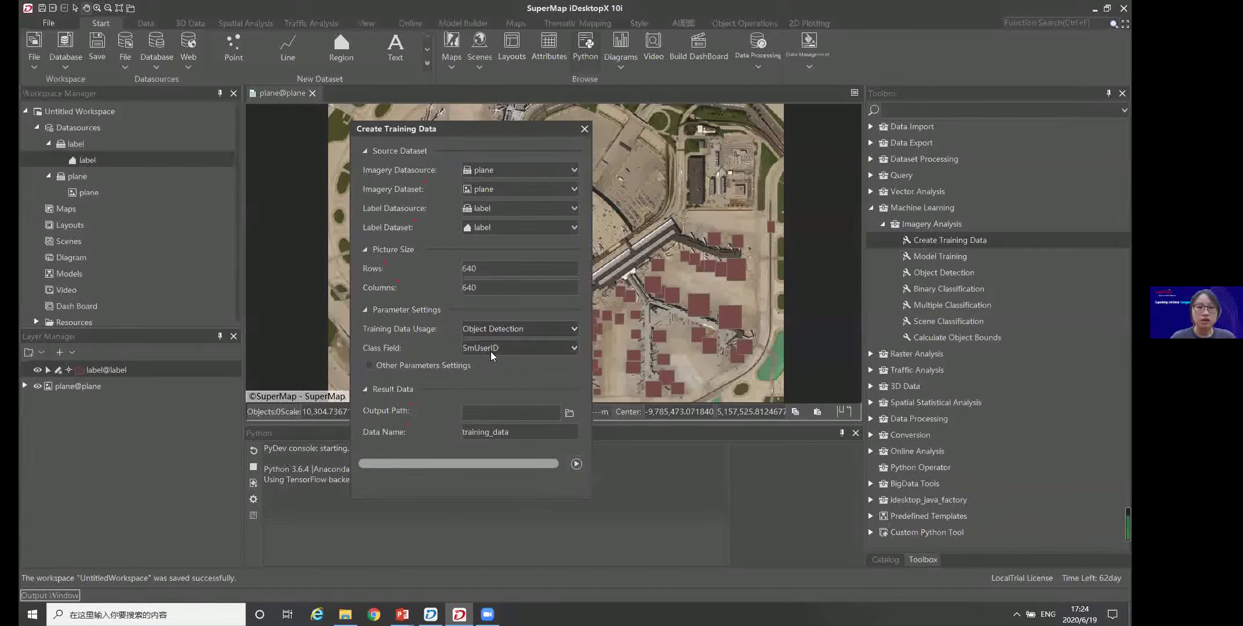
click(495, 348)
click(487, 364)
Browse for the training data's output path and go to the folder D:\document\webinar\Bangladesh\AI
click(568, 414)
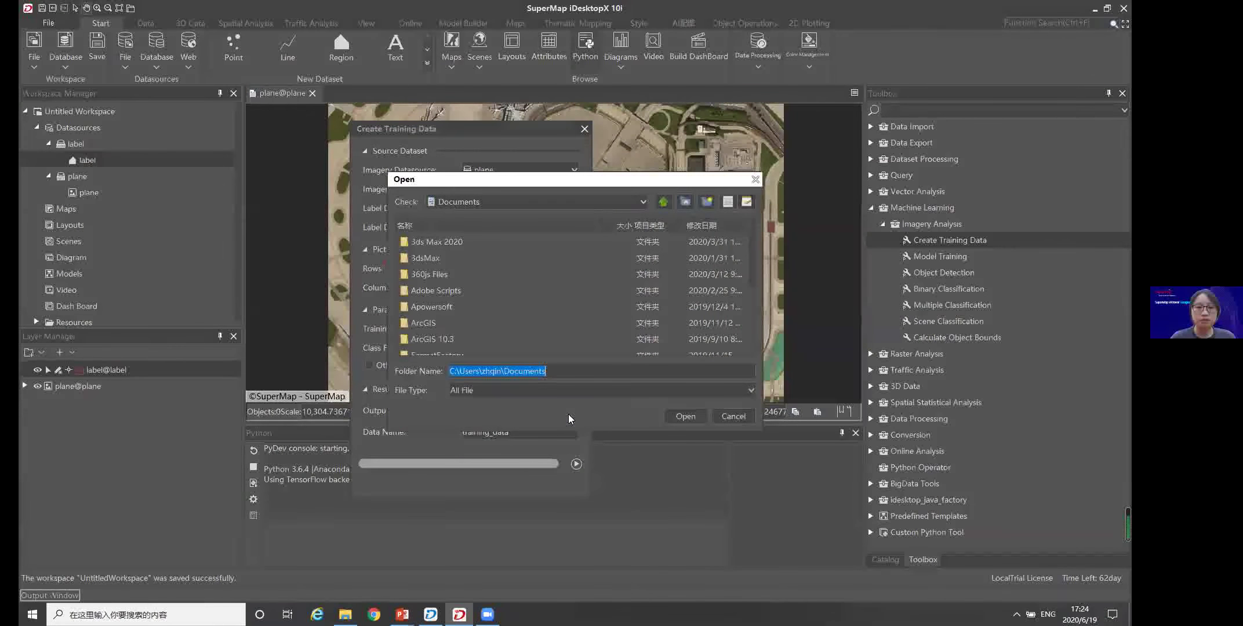
click(643, 203)
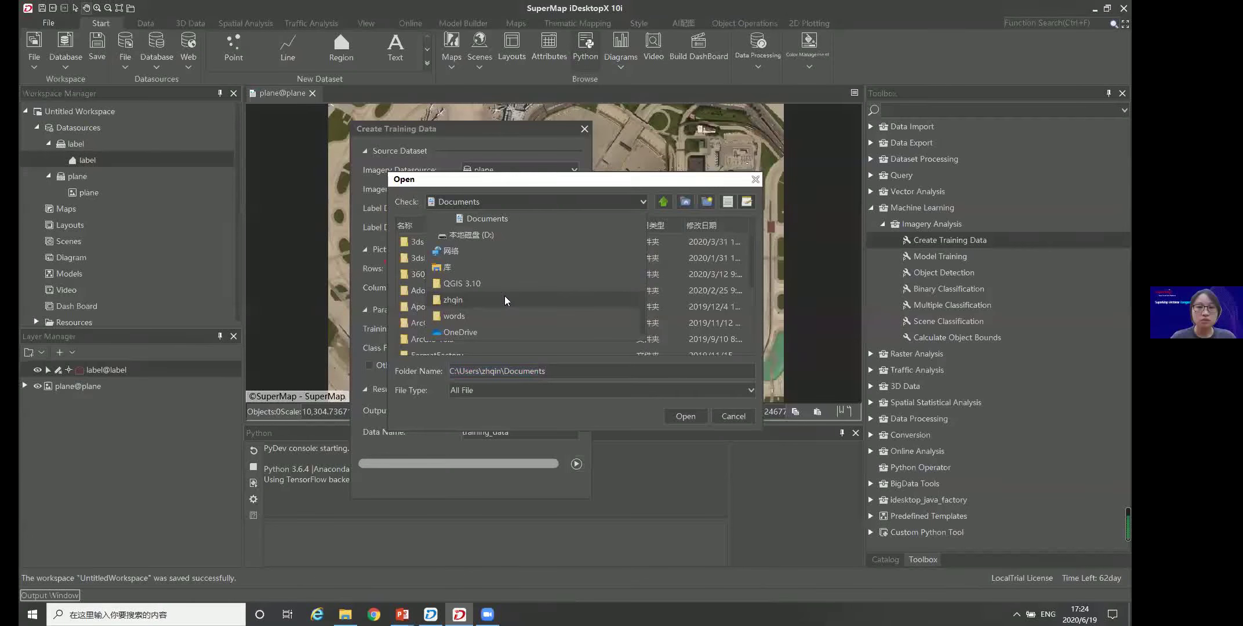
click(471, 235)
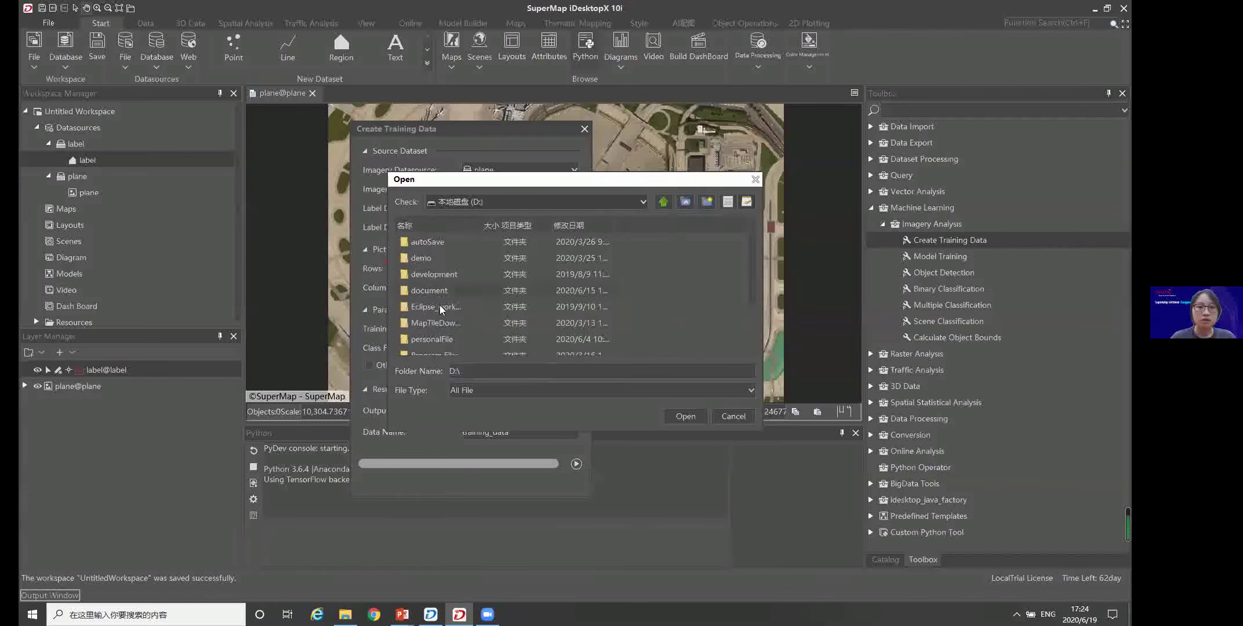
click(431, 291)
double_click(432, 291)
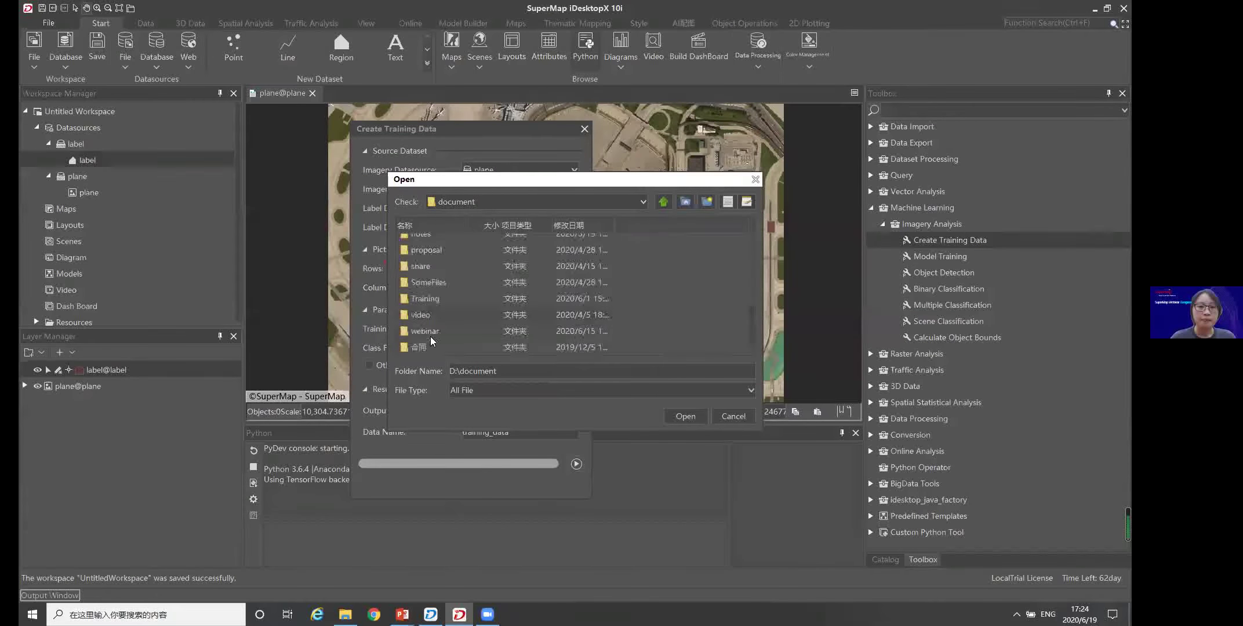
double_click(430, 334)
double_click(429, 245)
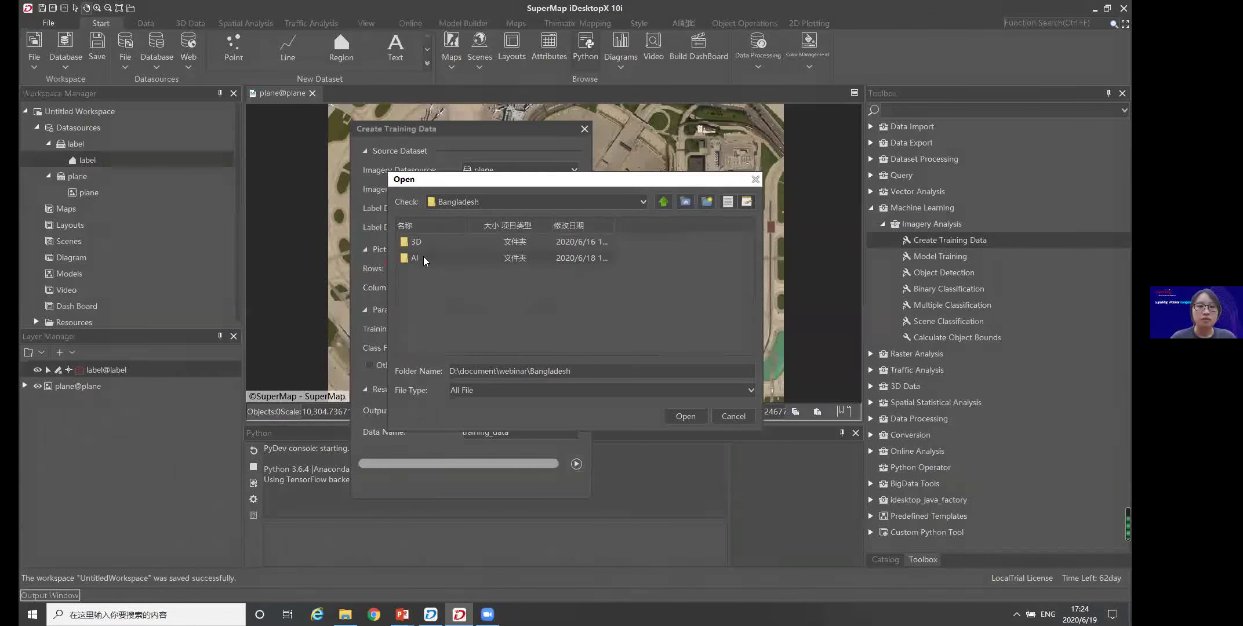
double_click(415, 258)
Create a folder named training inside AI, use it as the output path and run the training data creation
click(706, 203)
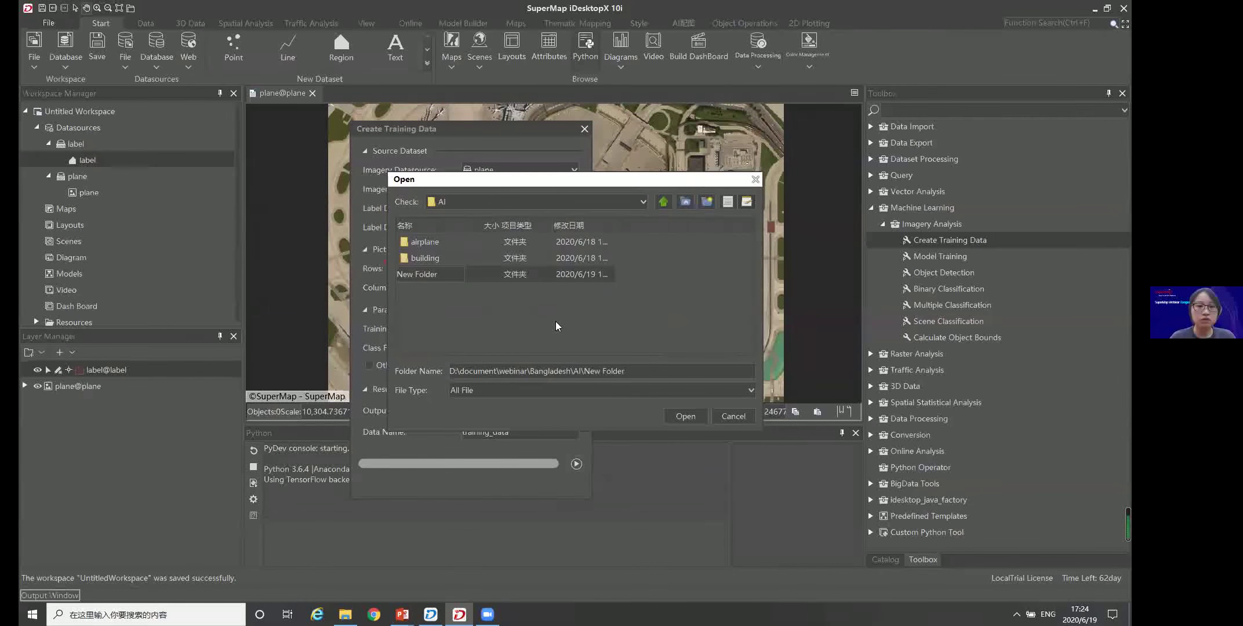
drag(450, 278, 398, 279)
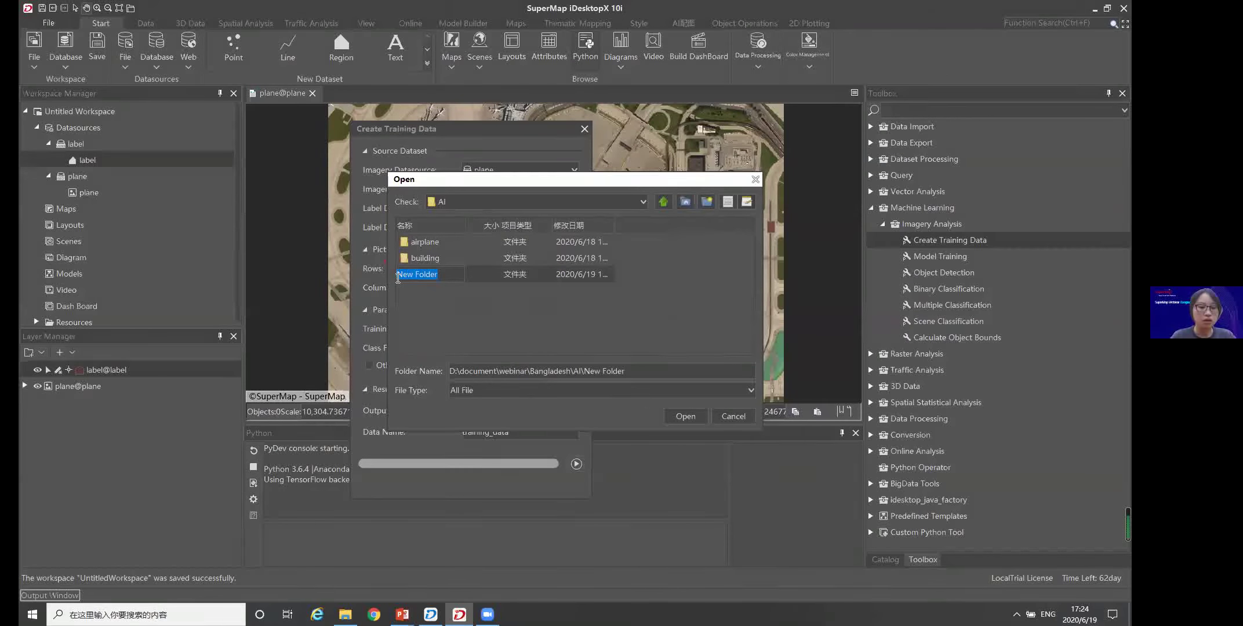
text(tr)
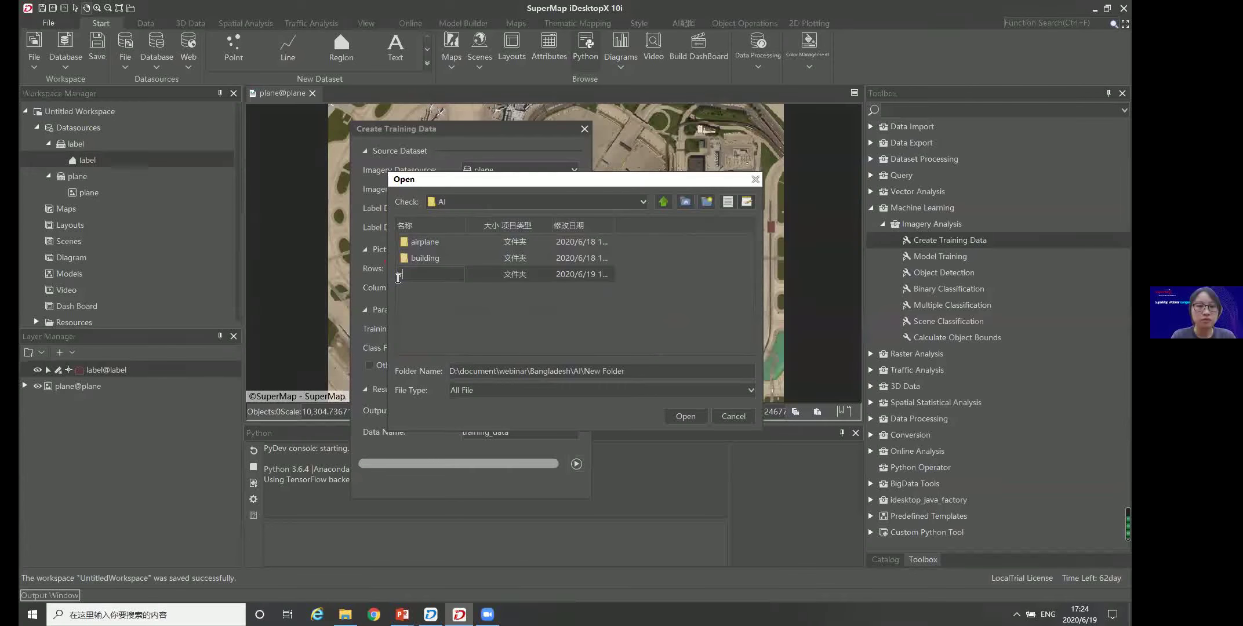
text(aining)
key(Return)
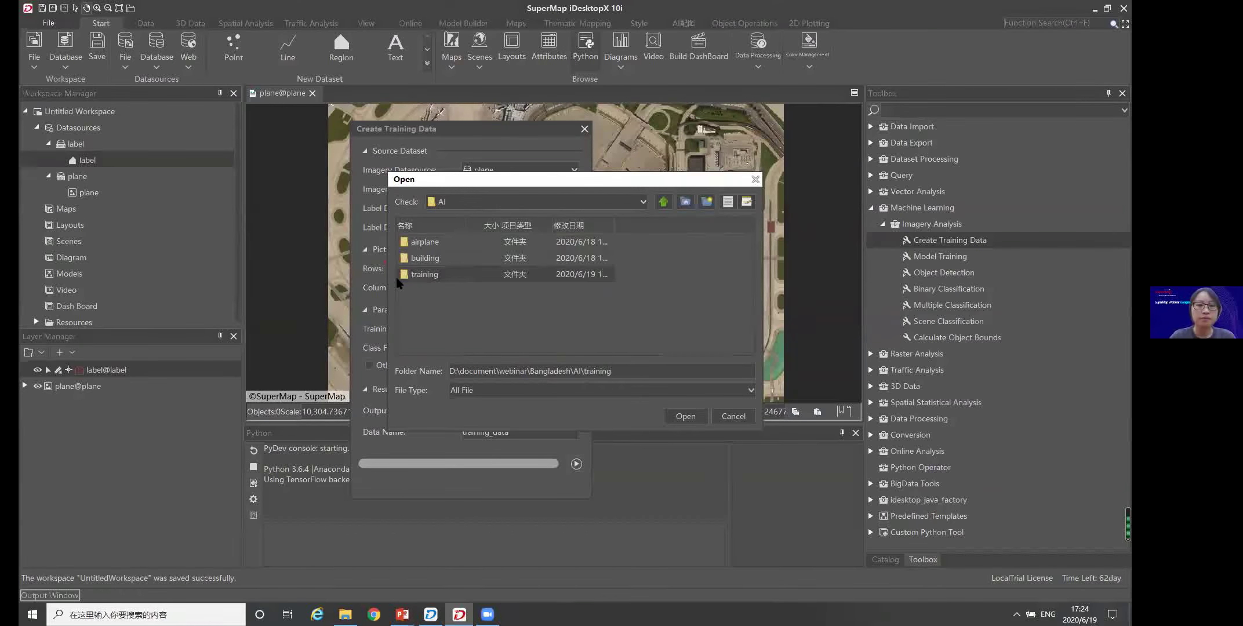
click(686, 417)
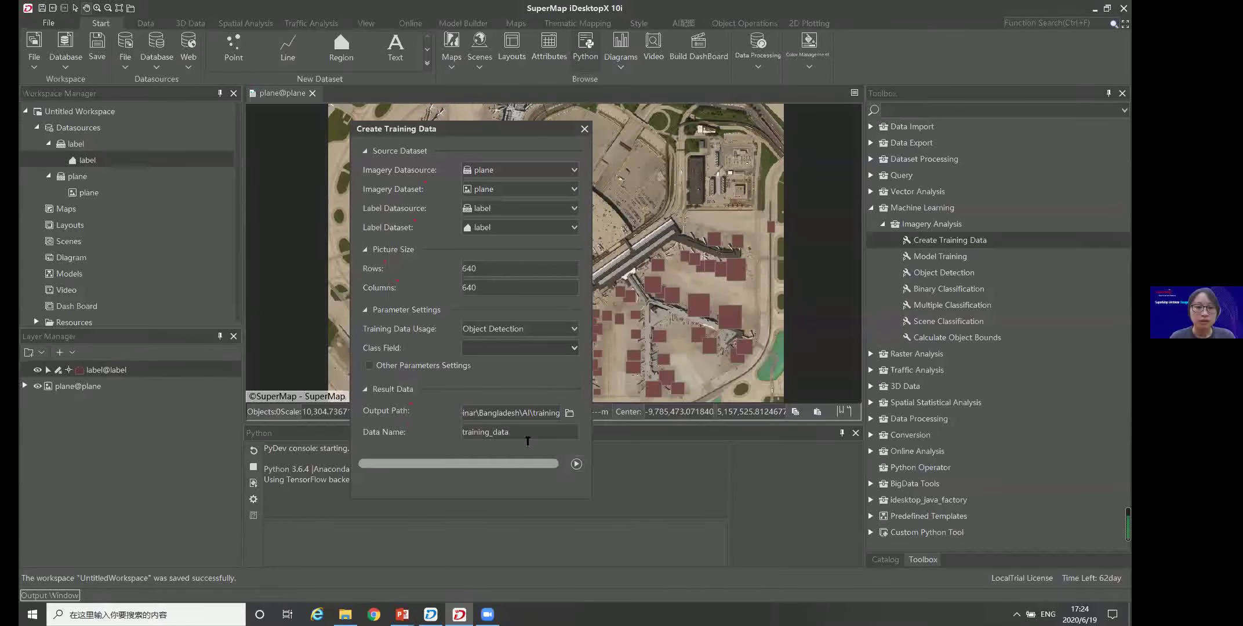
click(576, 464)
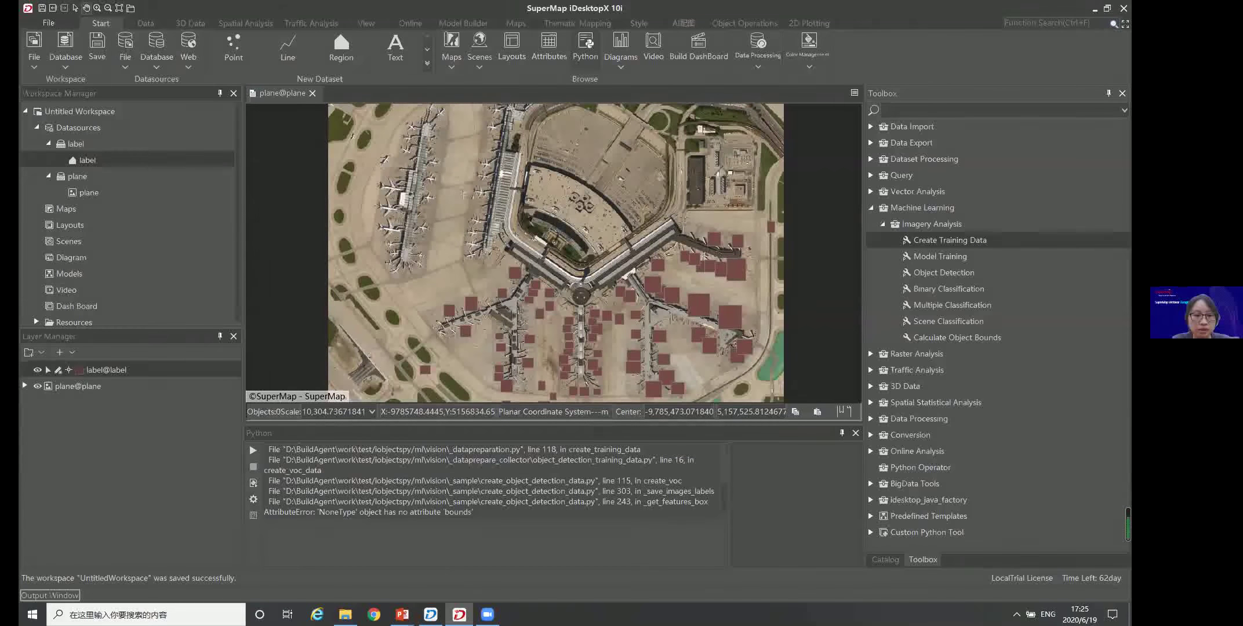
Switch to File Explorer and open the generated training_data folder under D:\document\webinar\Bangladesh\AI\training
click(345, 614)
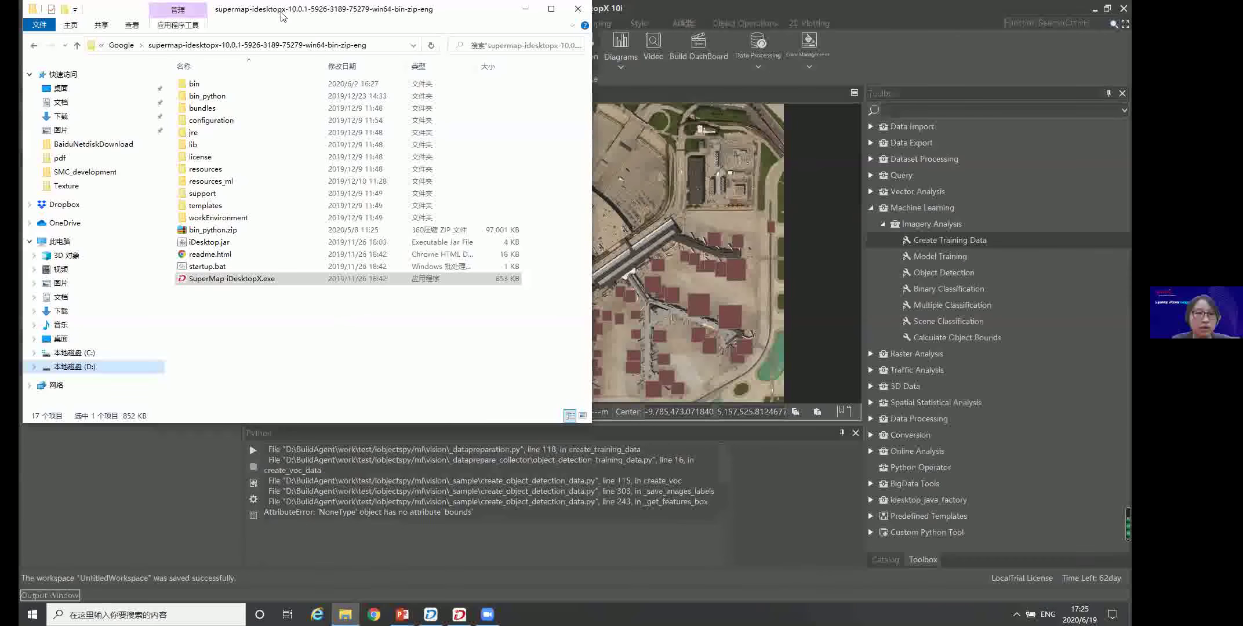
drag(314, 12, 436, 75)
click(192, 430)
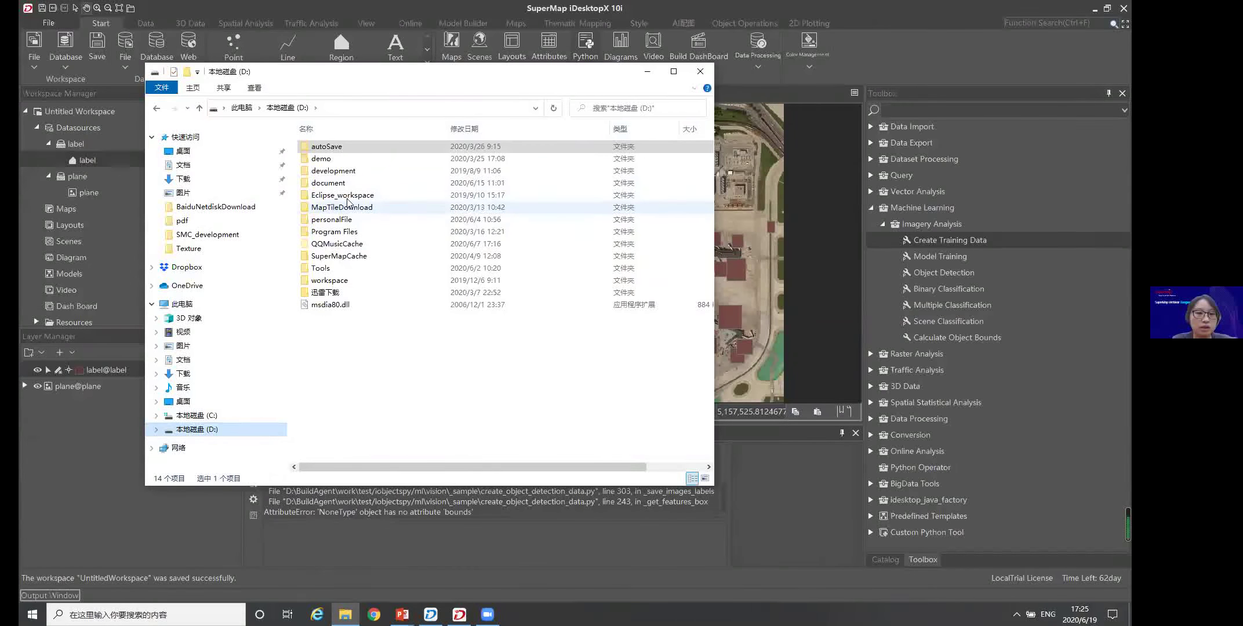
double_click(328, 182)
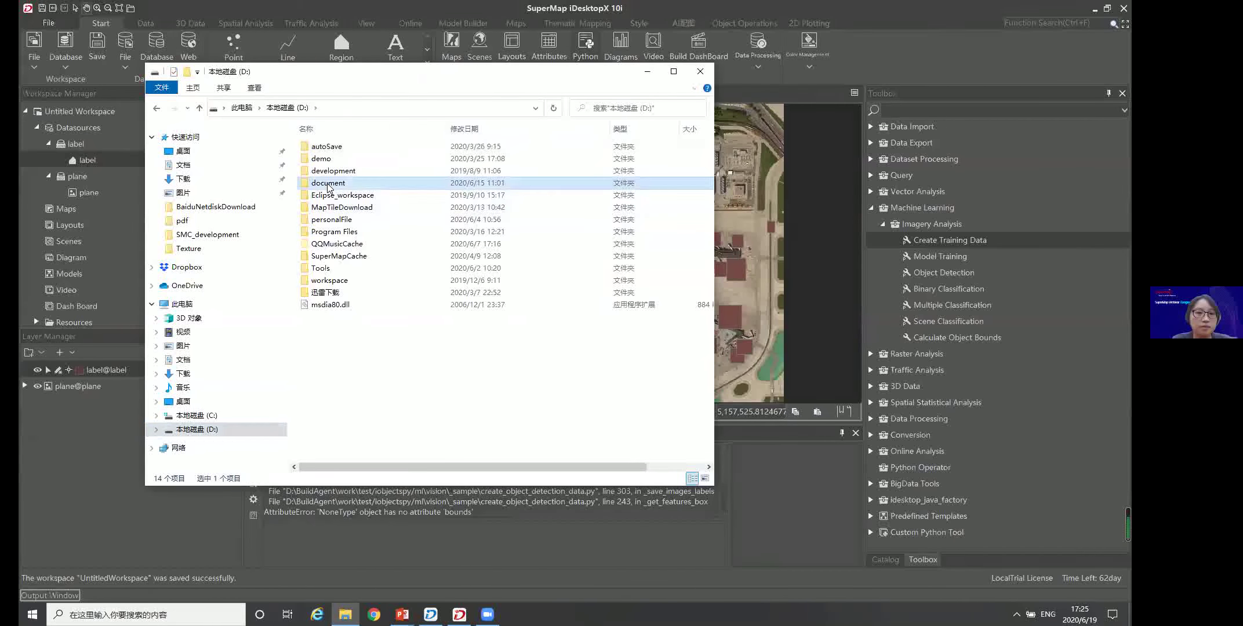
double_click(323, 341)
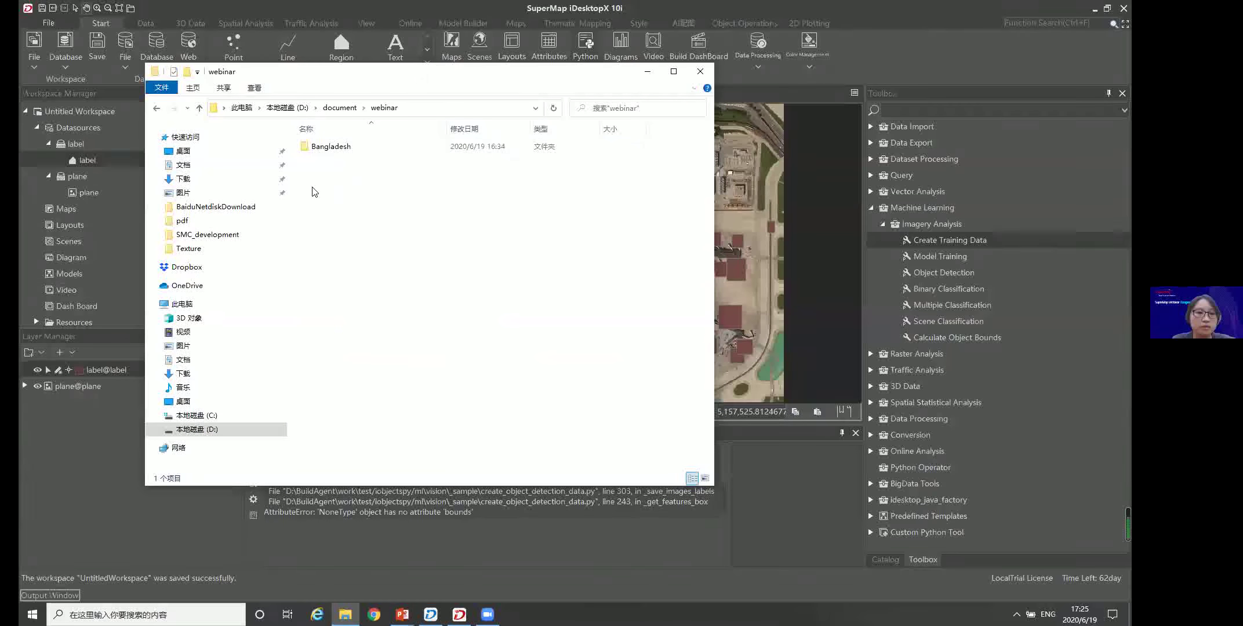
click(320, 146)
double_click(321, 146)
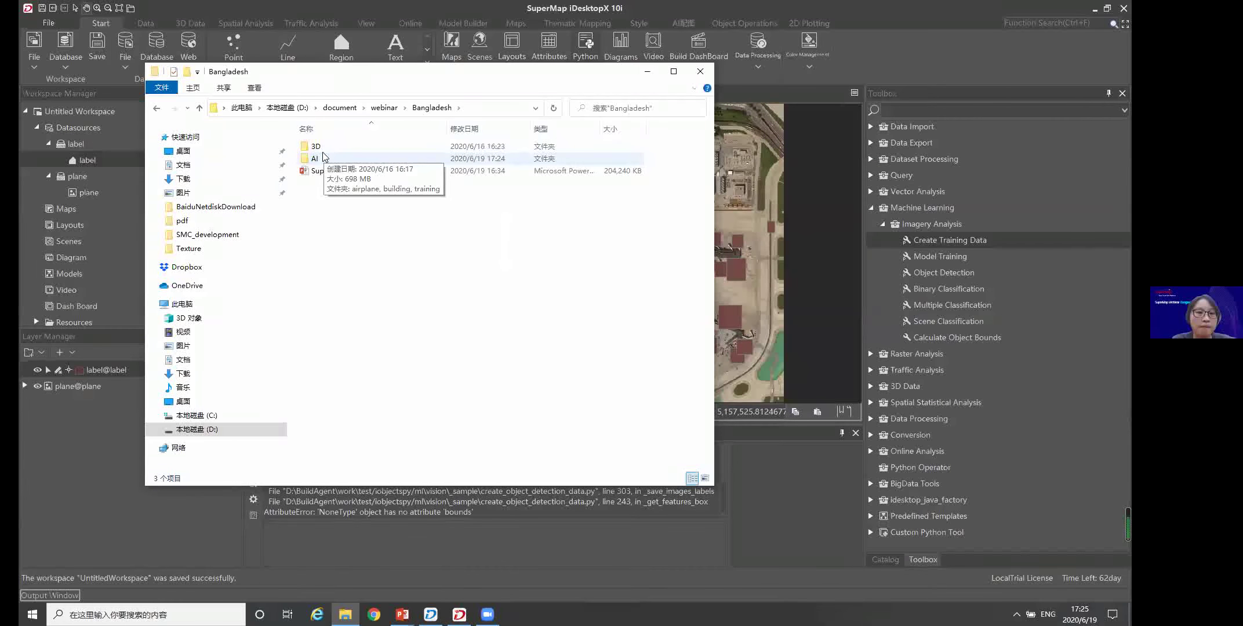
double_click(323, 148)
double_click(324, 171)
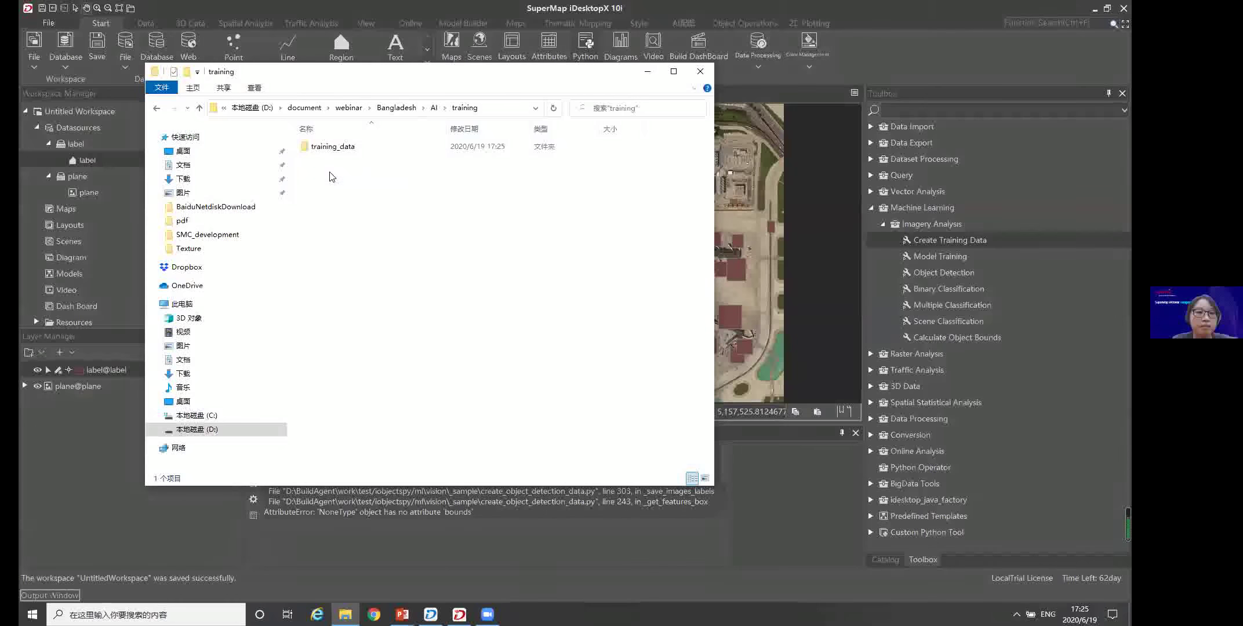
click(329, 150)
double_click(328, 149)
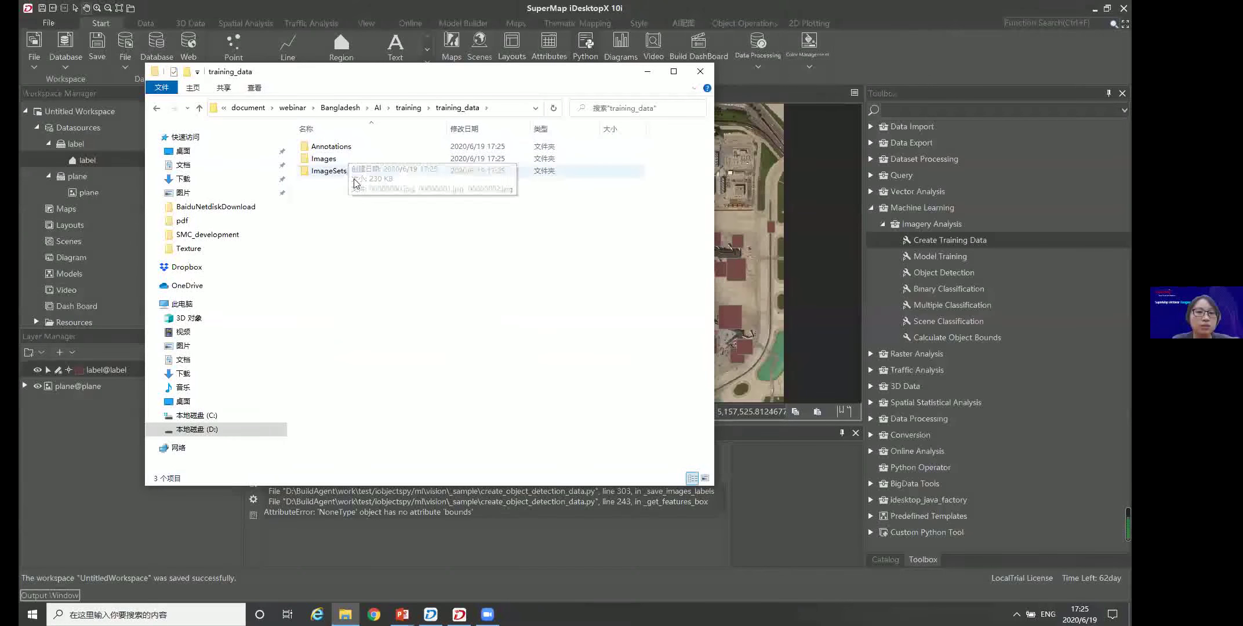
Examine the generated image tiles in the Images folder of training_data, then return to SuperMap iDesktopX
double_click(372, 160)
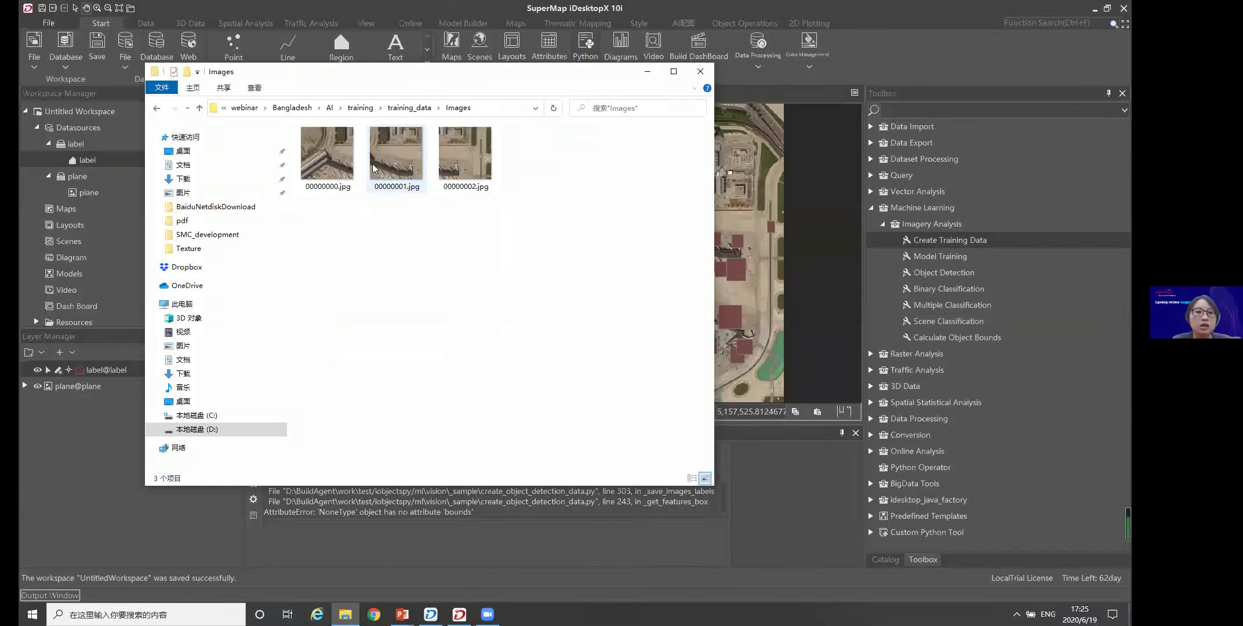
click(413, 110)
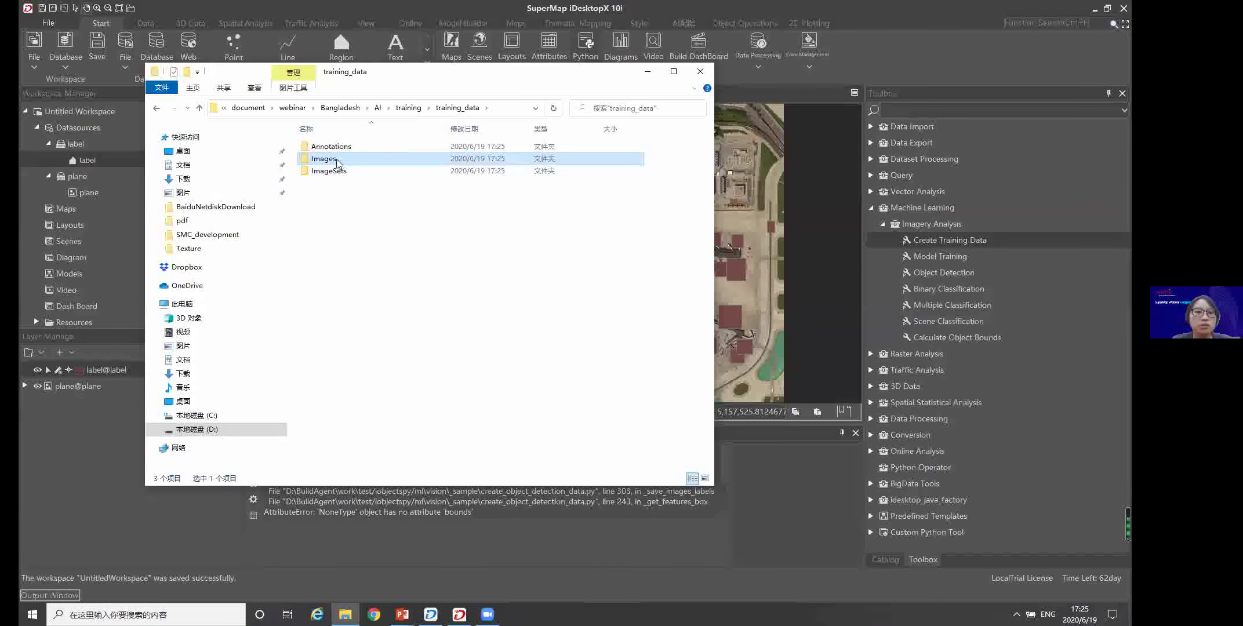
drag(508, 78, 478, 121)
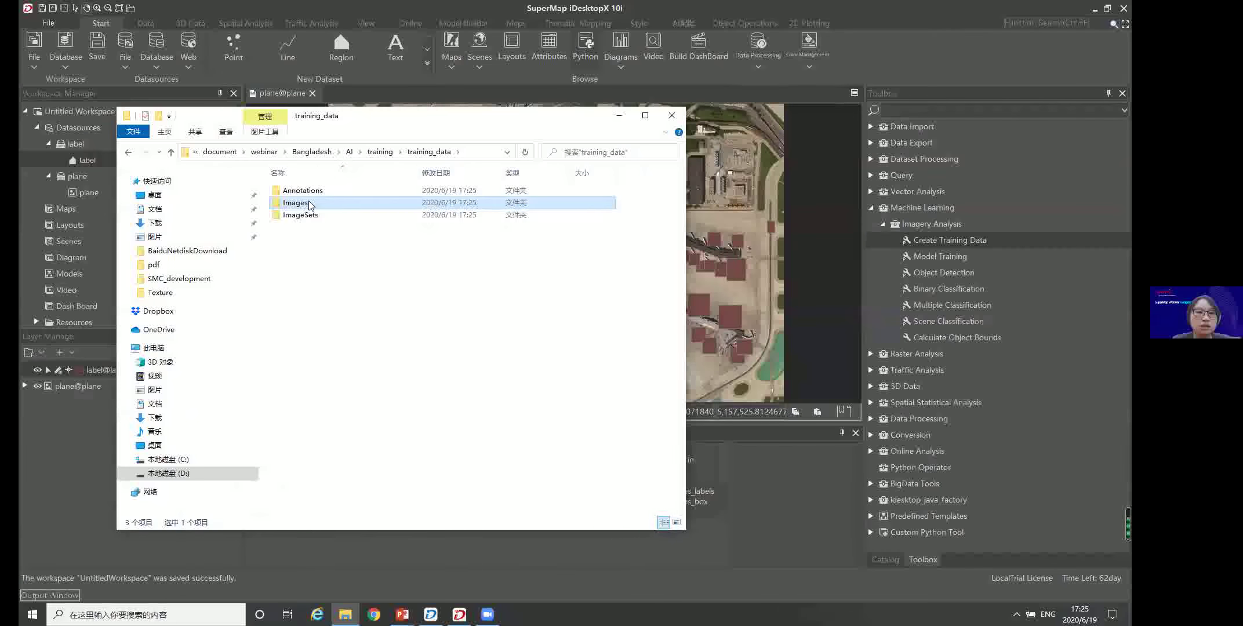
double_click(312, 203)
click(383, 151)
drag(473, 121, 392, 148)
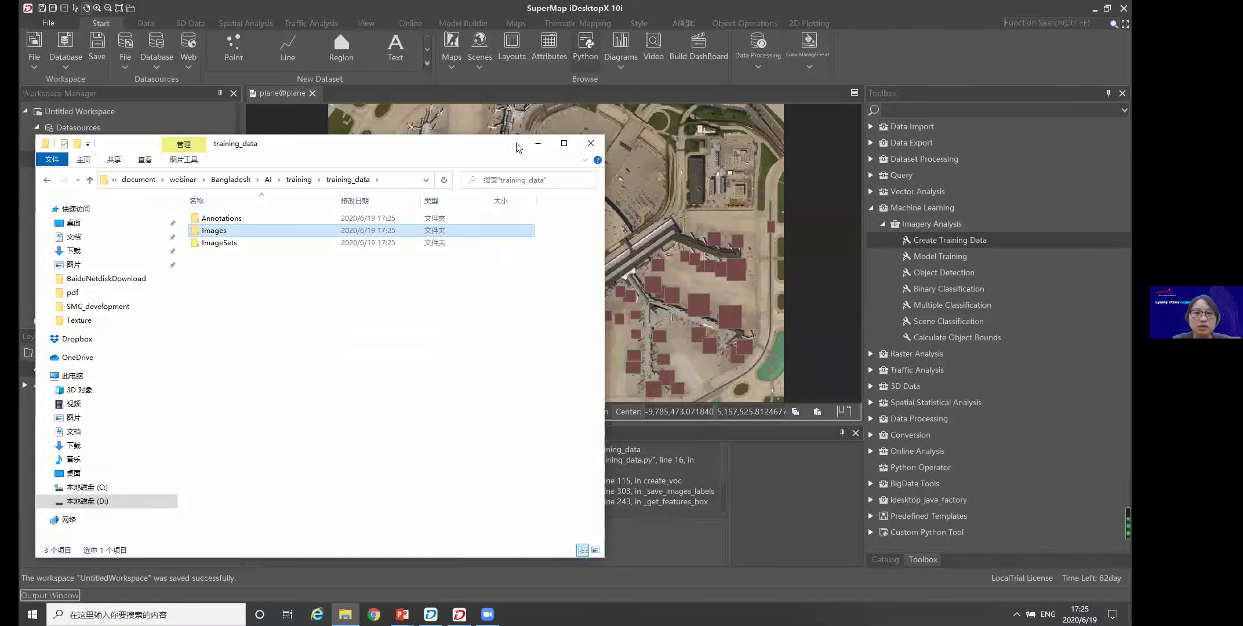
click(538, 143)
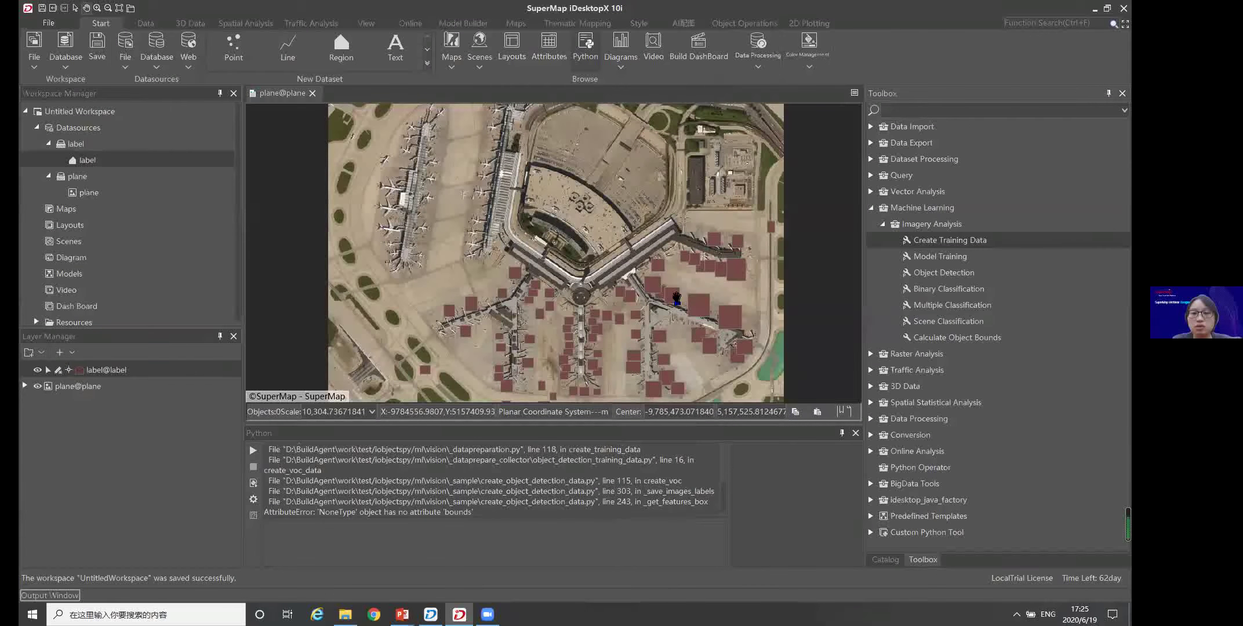
Start the Model Training tool and browse for its training data path, going to drive D
click(938, 259)
double_click(939, 259)
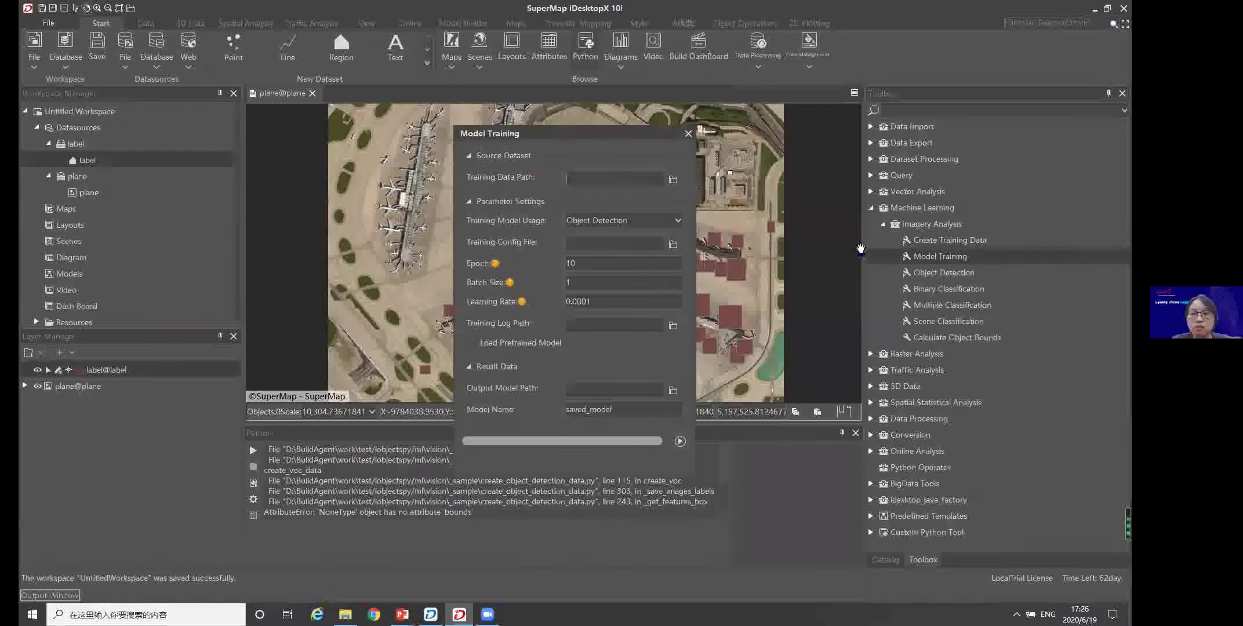
drag(608, 135, 537, 179)
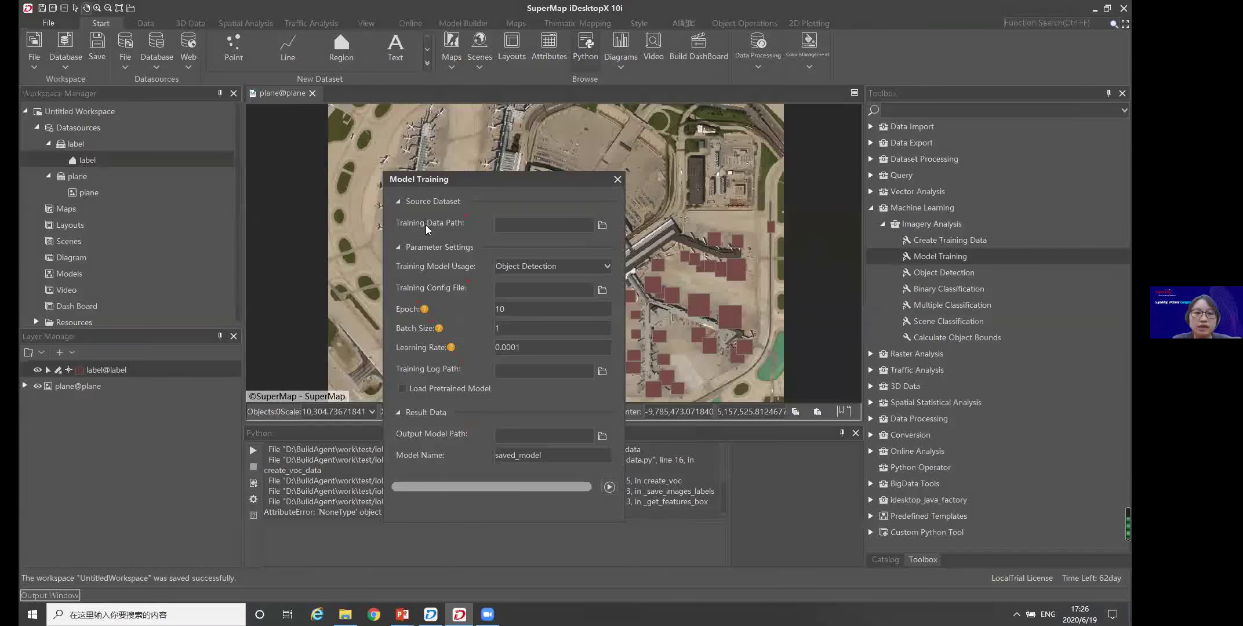
click(588, 225)
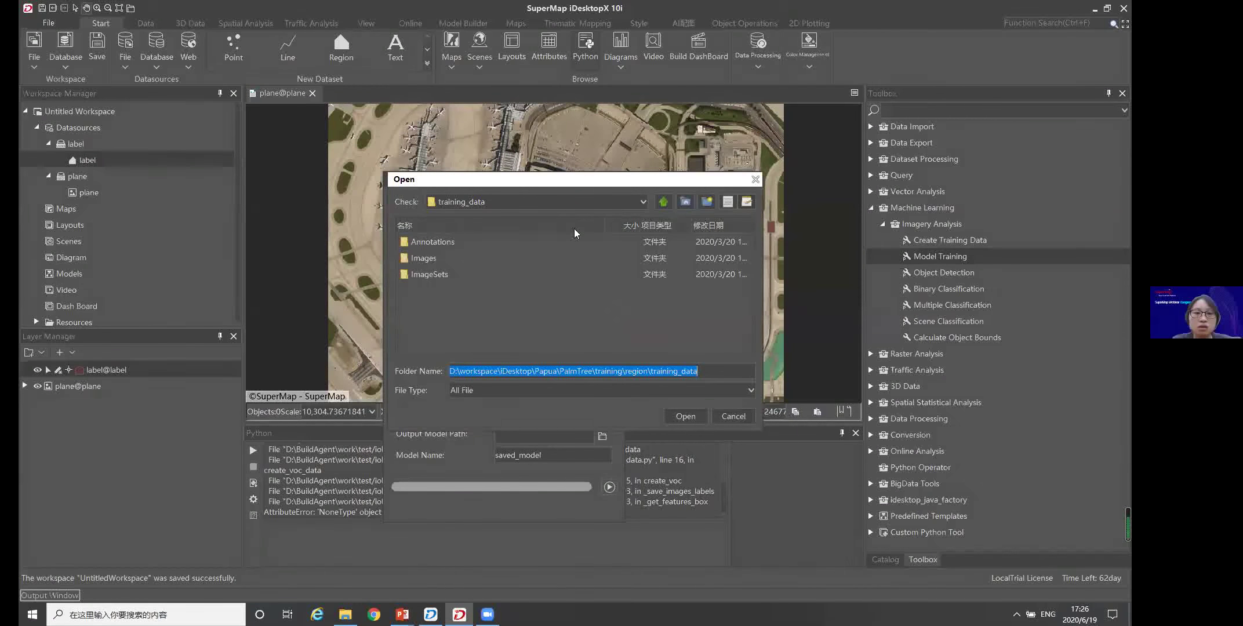
click(665, 202)
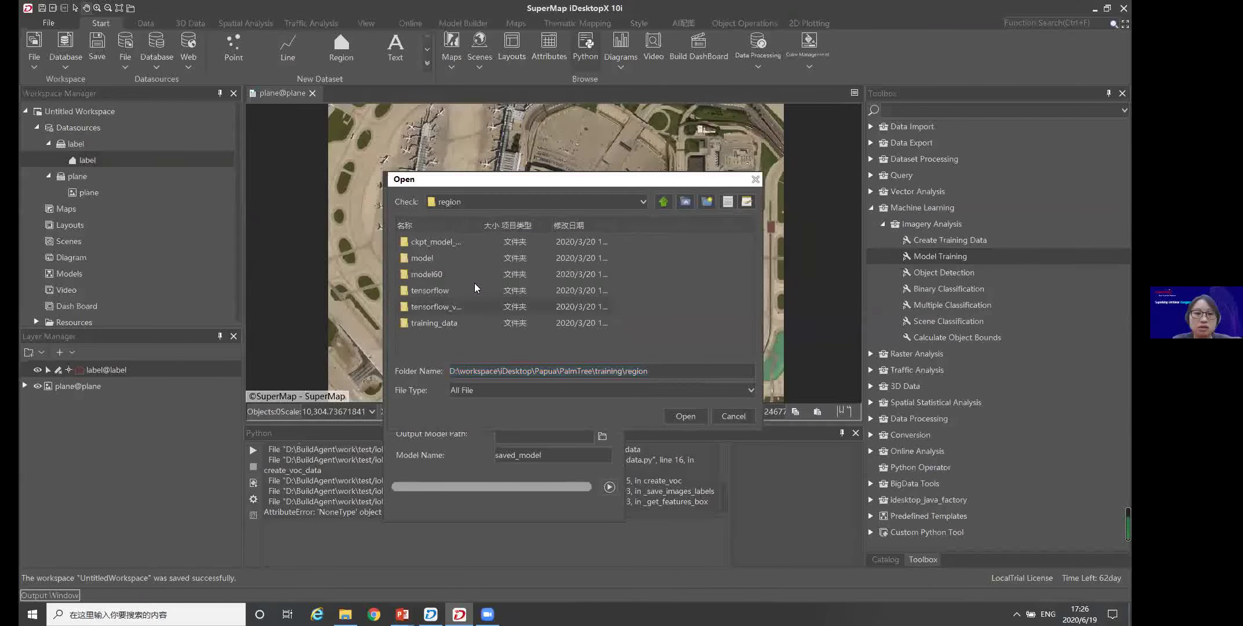
click(447, 325)
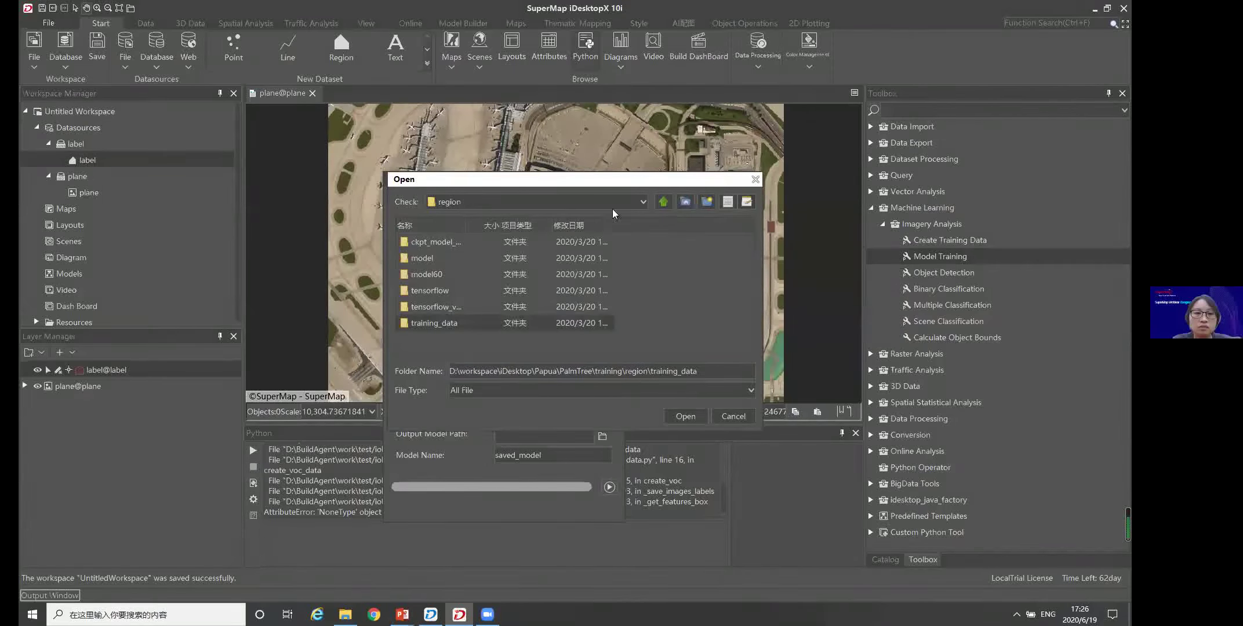
click(643, 202)
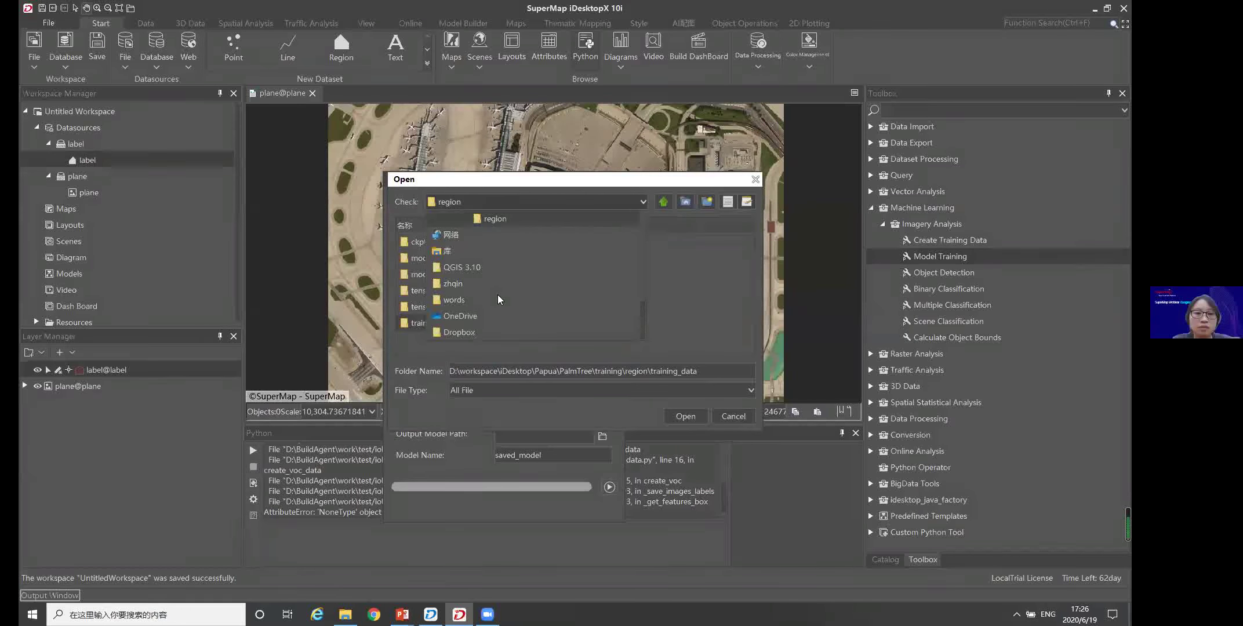
scroll(497, 295, up, 2)
click(477, 271)
scroll(447, 293, down, 5)
scroll(447, 294, up, 3)
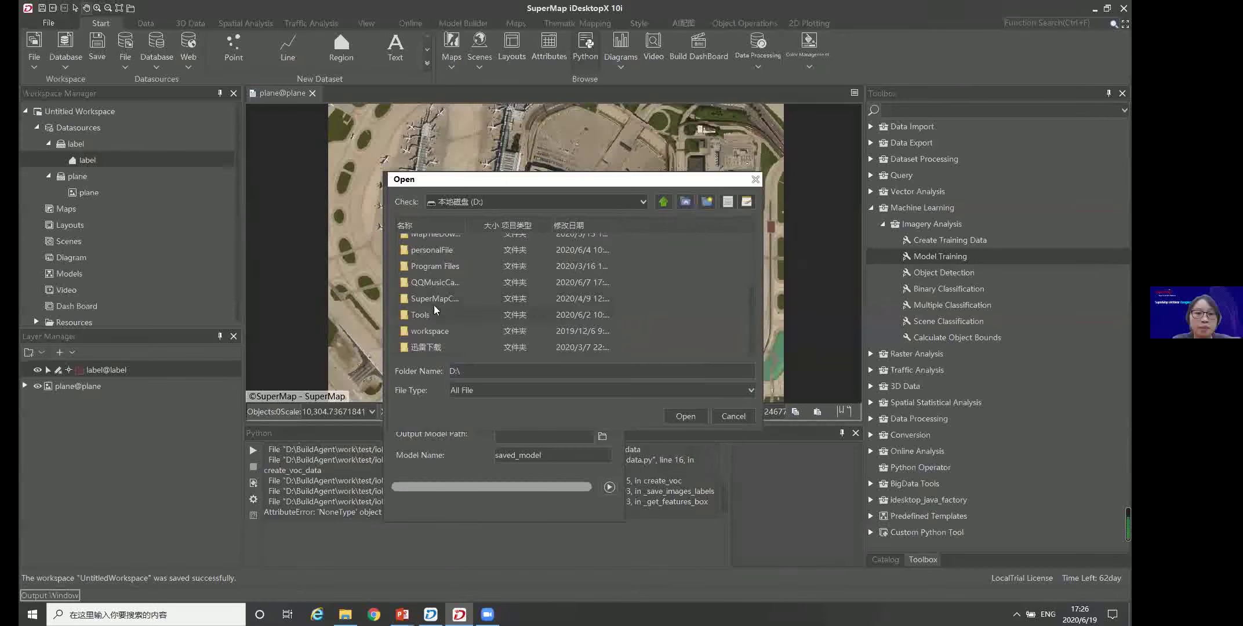
Set the training data path to D:\document\webinar\Bangladesh\AI\training\training_data
double_click(432, 291)
scroll(432, 313, down, 4)
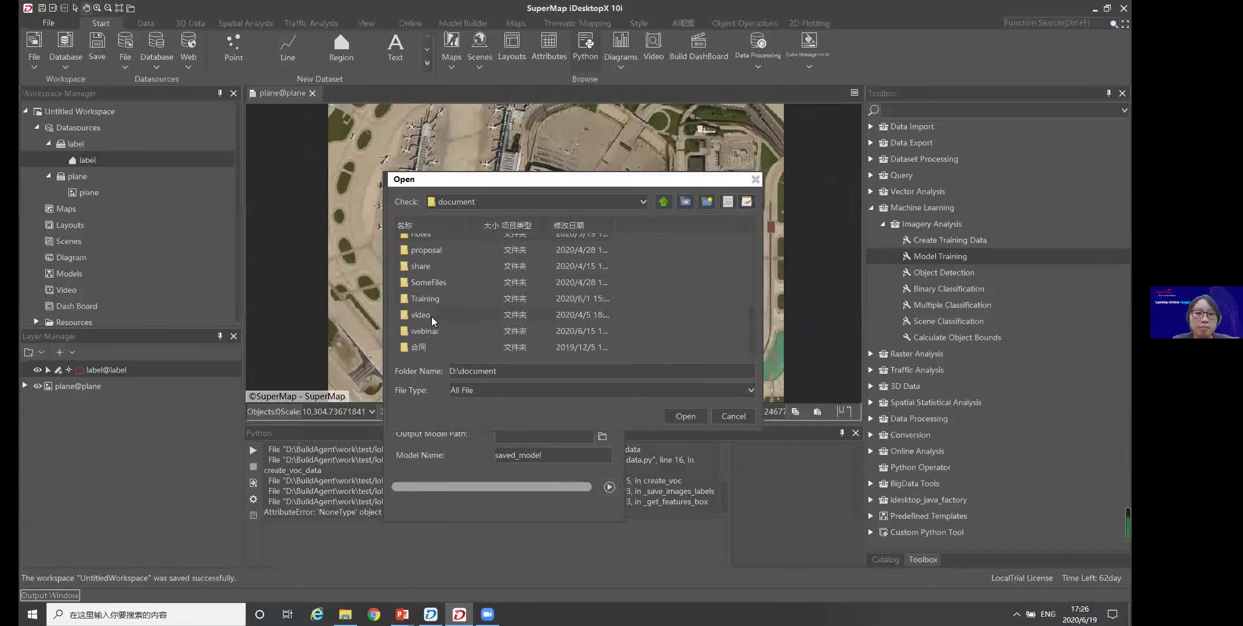
double_click(430, 328)
double_click(429, 249)
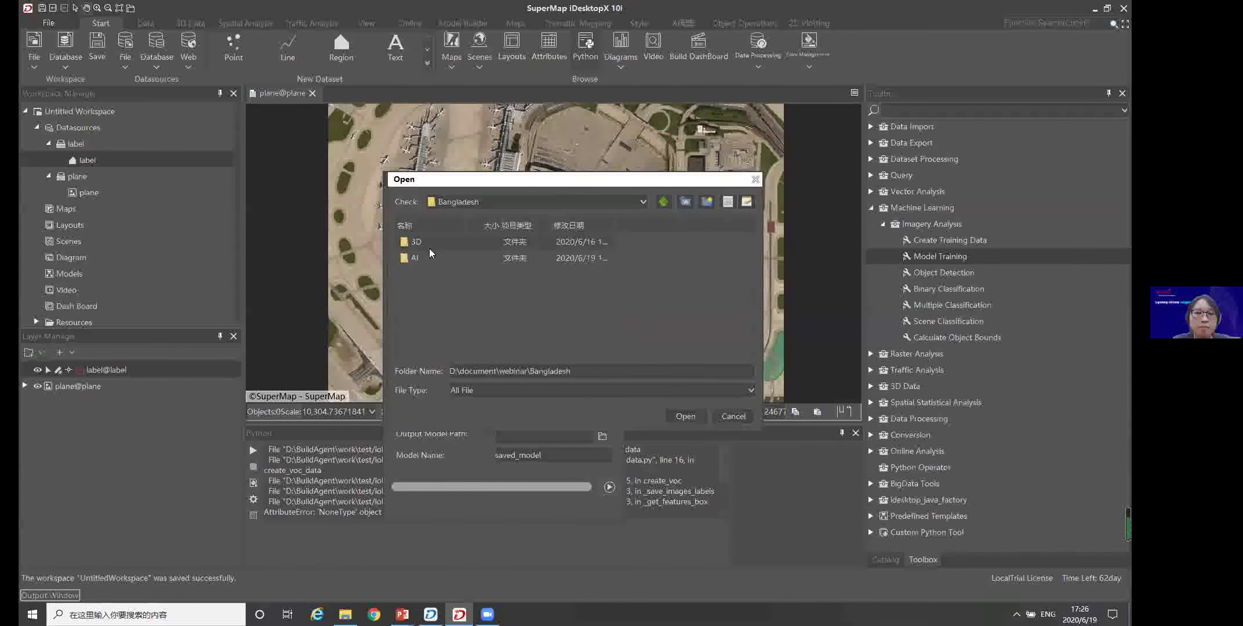
double_click(417, 258)
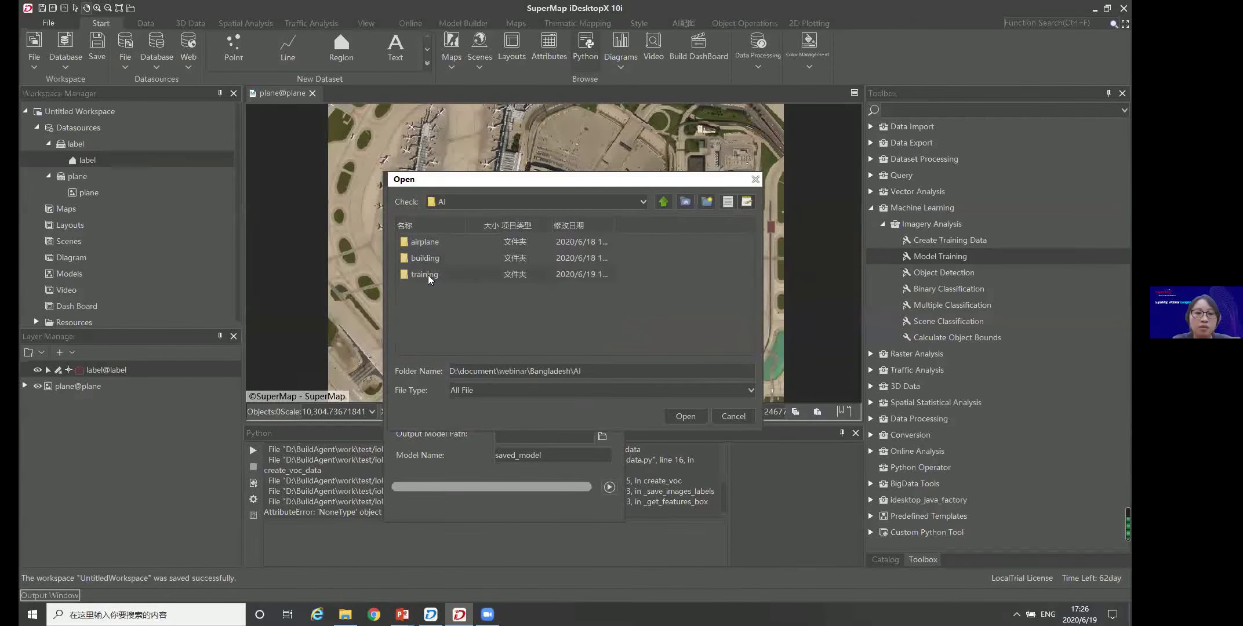
double_click(429, 275)
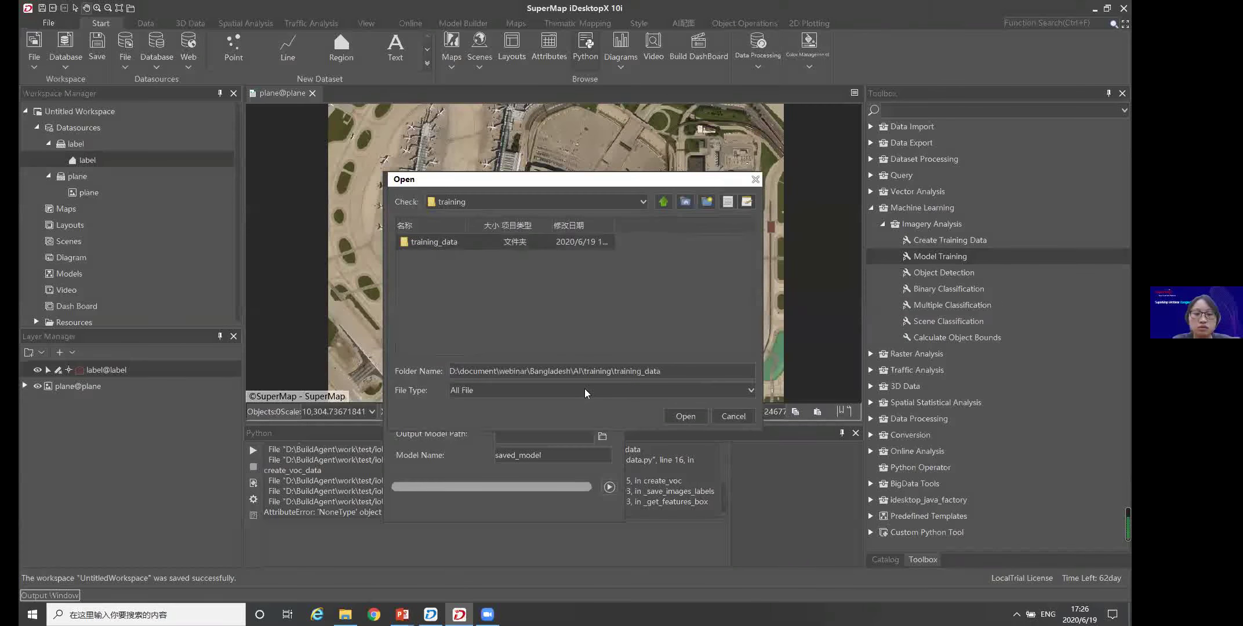
click(681, 416)
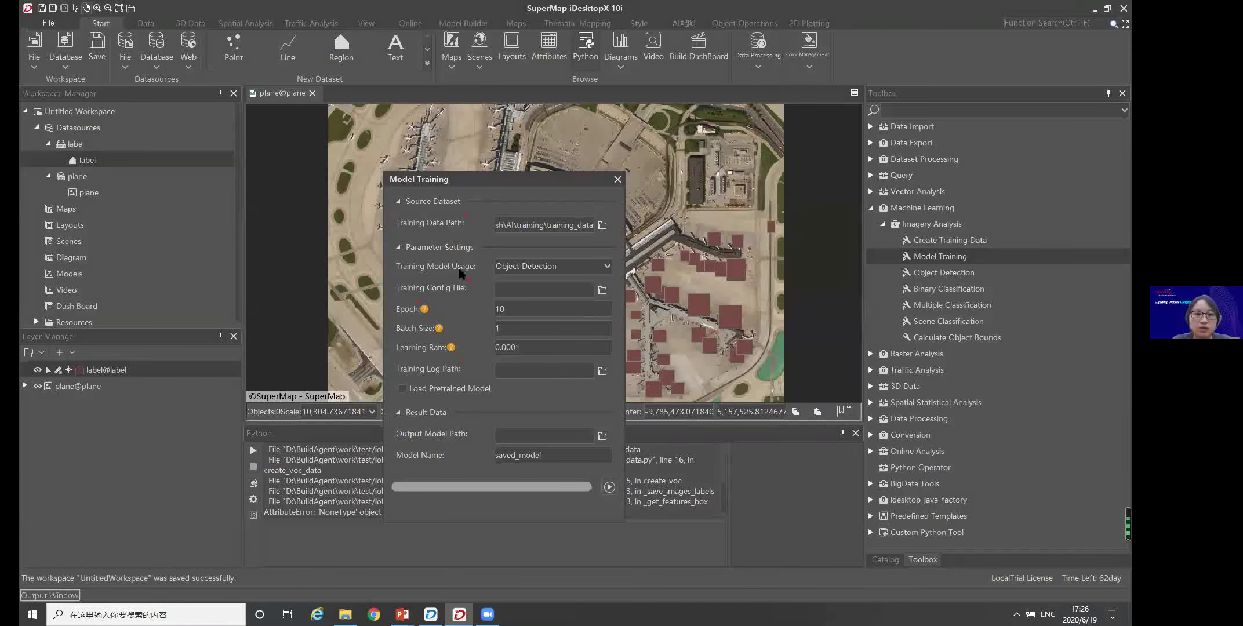
Set the training model usage to Object Detection and load object_detection_train_config.sdt as the training config file
click(607, 267)
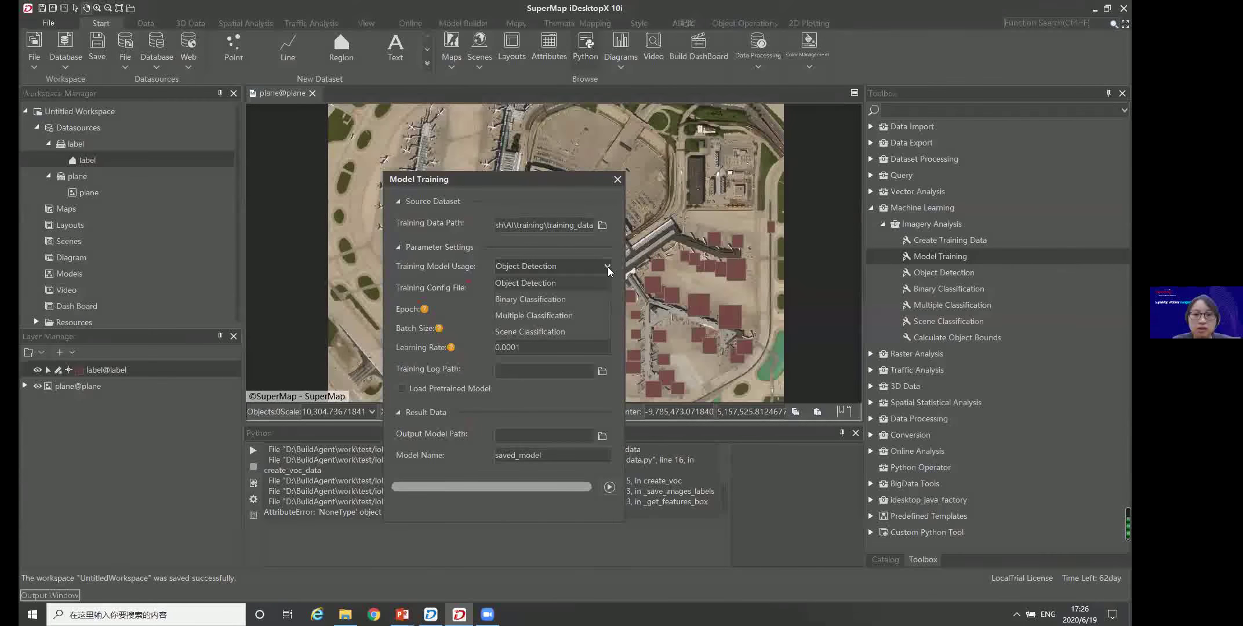
click(519, 282)
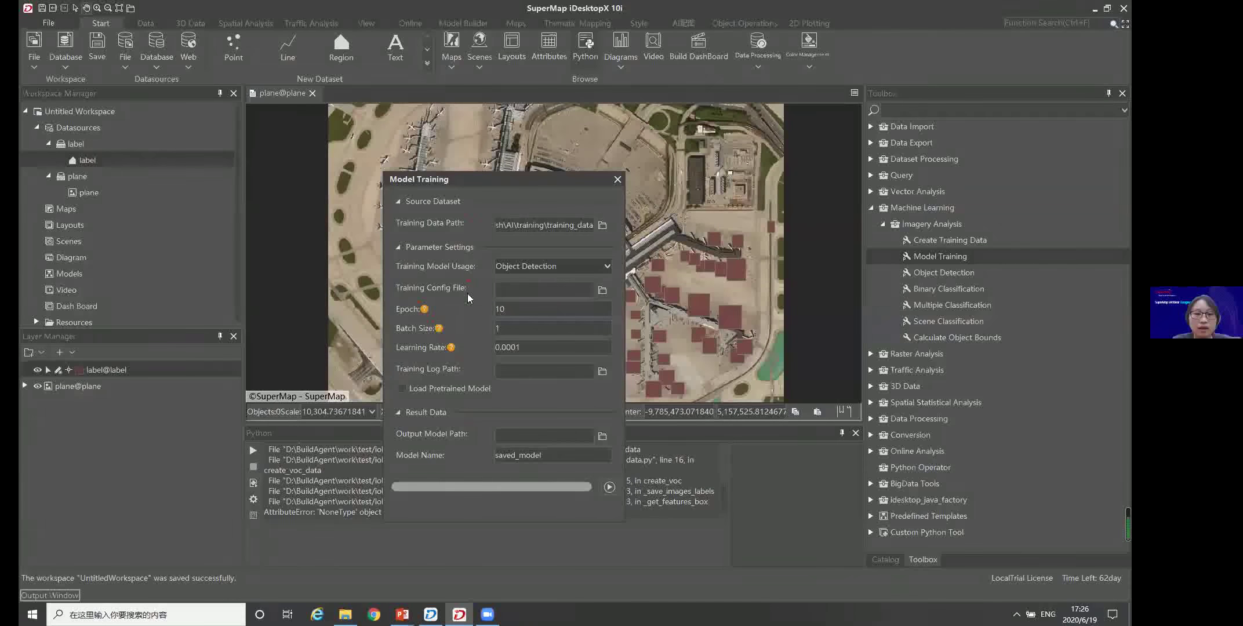
click(602, 291)
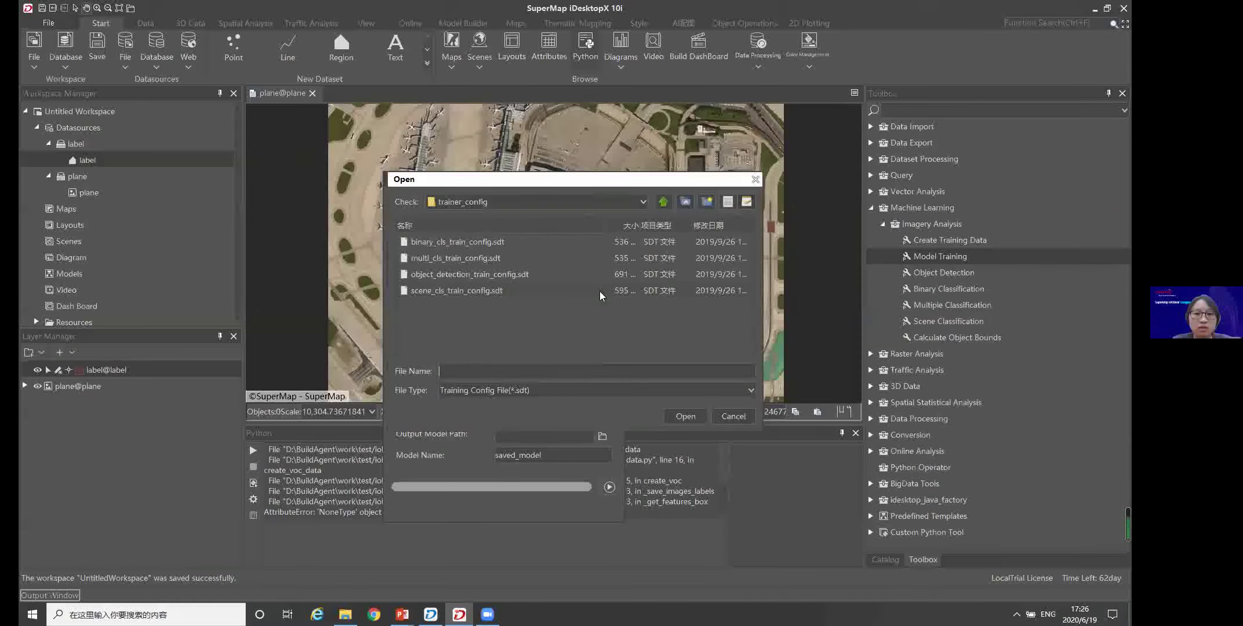
click(447, 274)
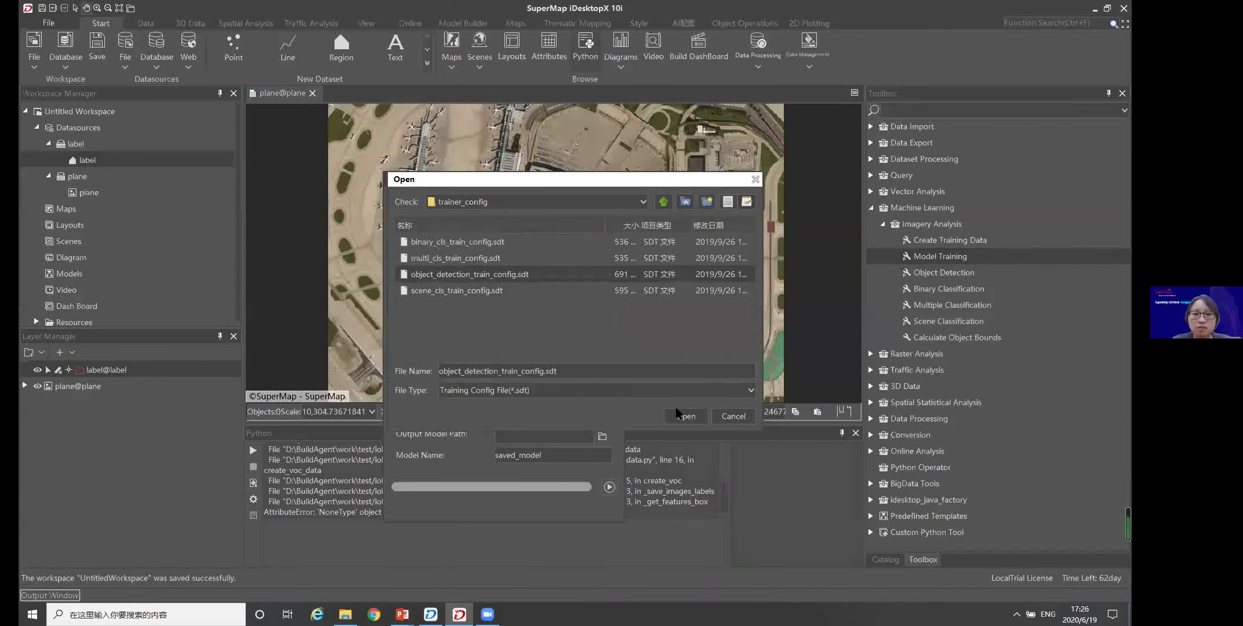
click(684, 415)
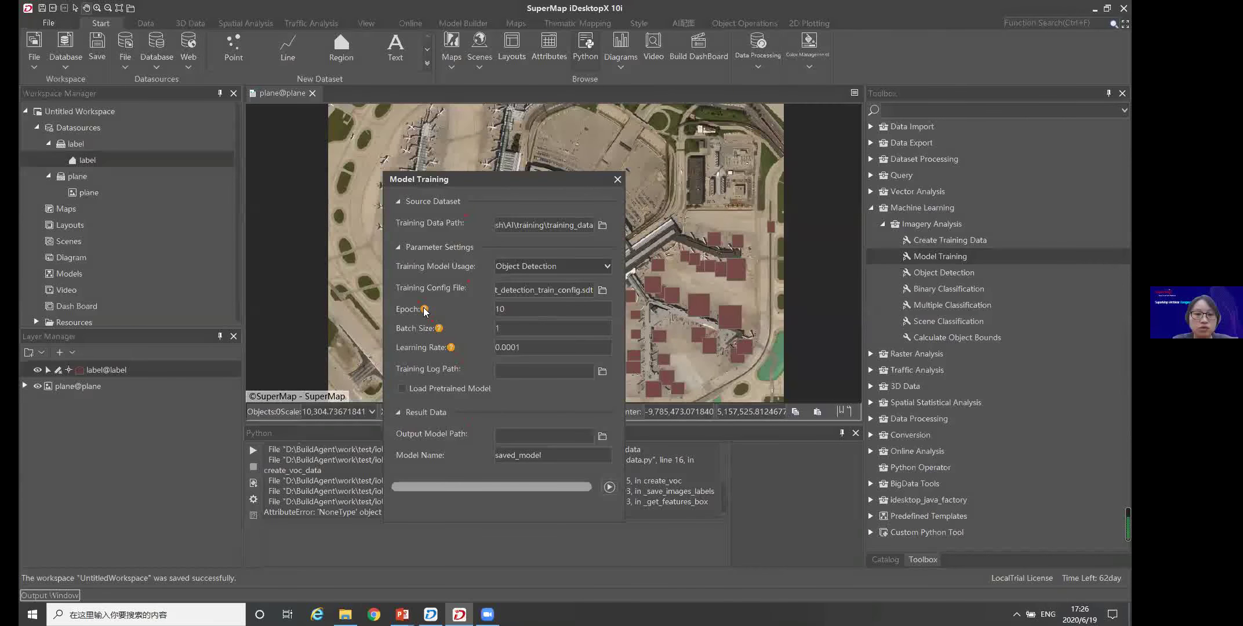
Review the epoch and learning rate hints, then browse for the training log path and go to D:\document
mouse_move(424, 311)
mouse_move(452, 348)
click(602, 370)
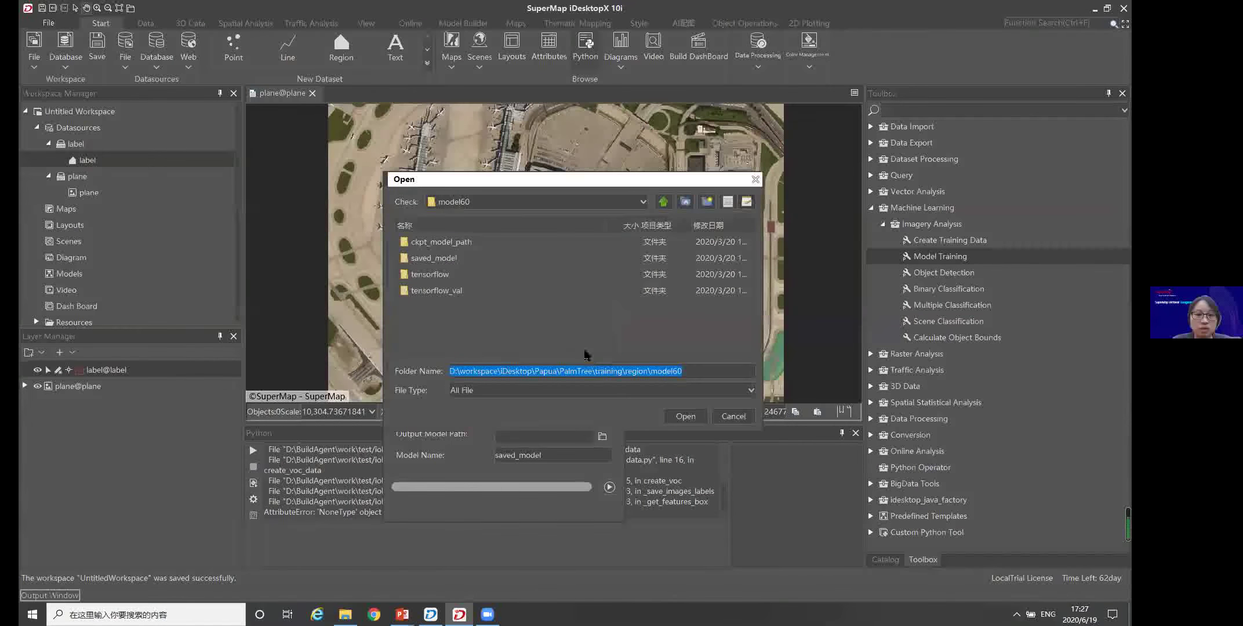
click(641, 202)
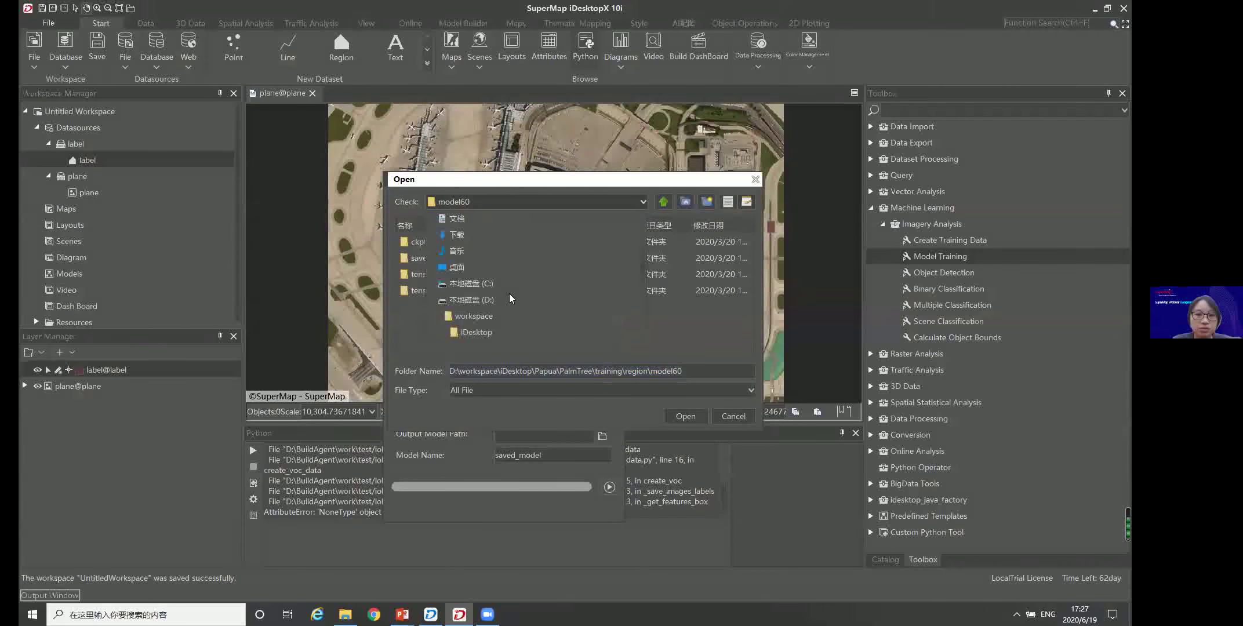
scroll(509, 293, down, 1)
click(482, 250)
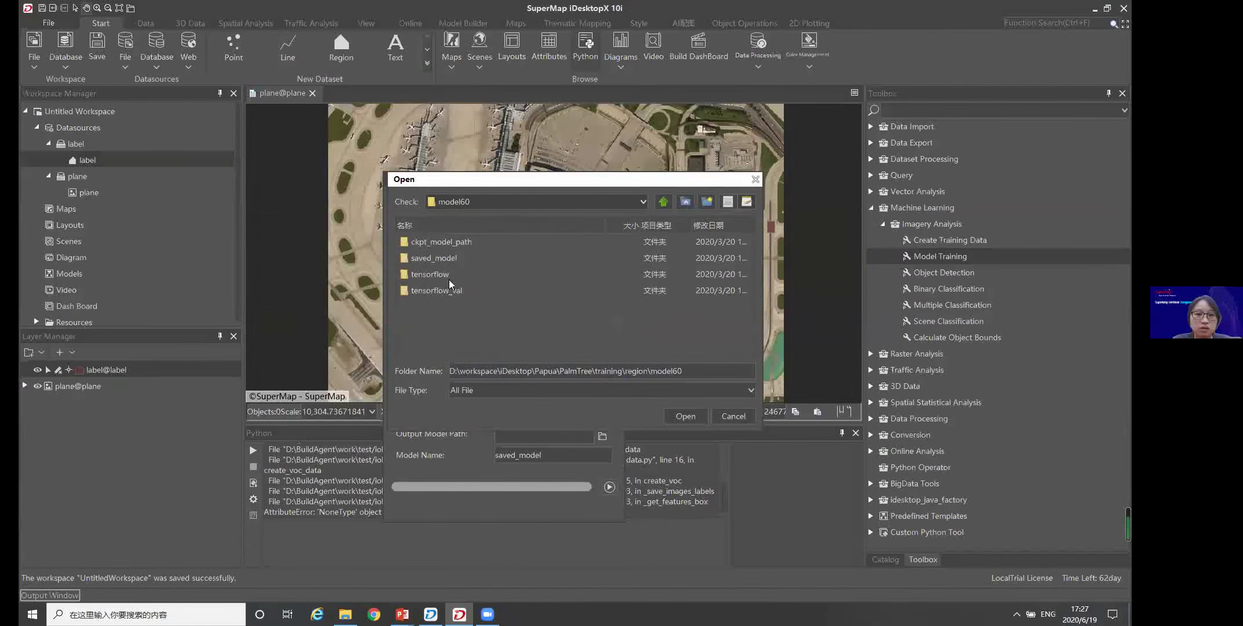
scroll(447, 287, down, 5)
scroll(431, 305, up, 3)
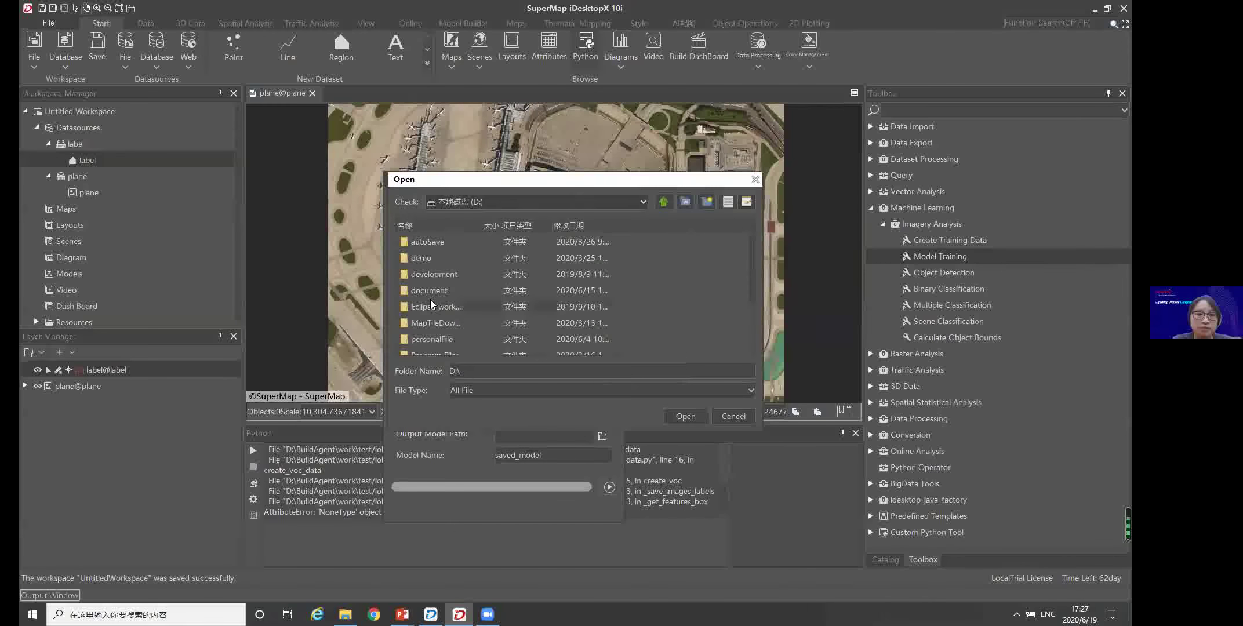
double_click(429, 292)
Set the training log path to the training folder under D:\document\webinar\Bangladesh\AI
scroll(454, 289, down, 1)
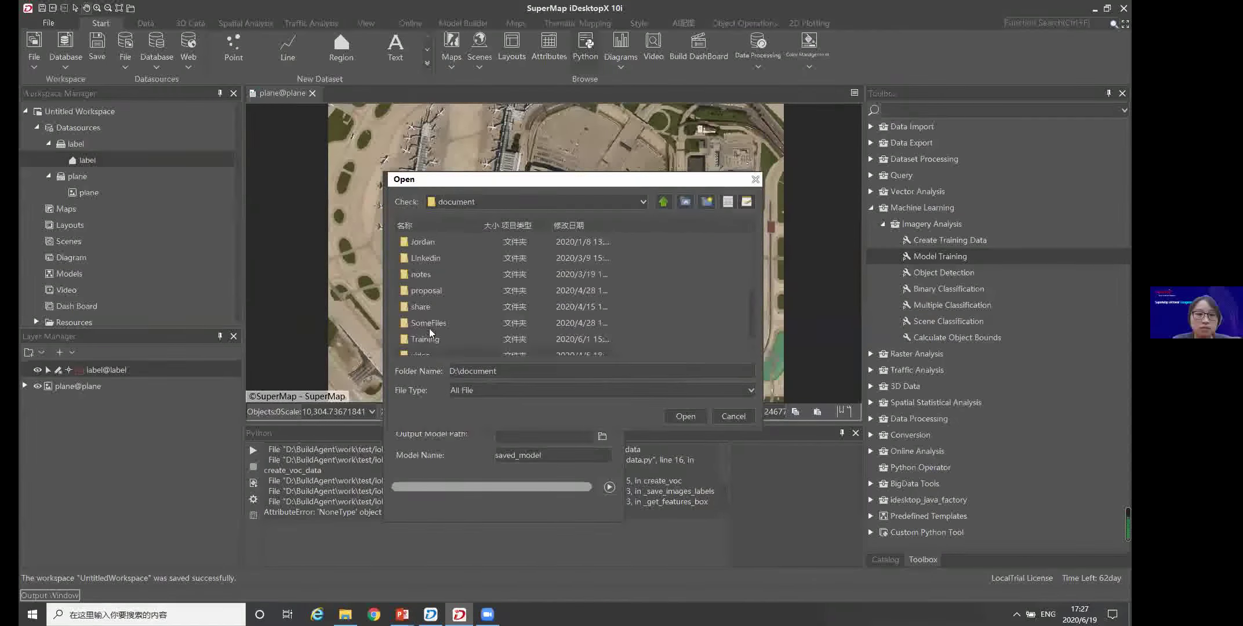
scroll(435, 348, down, 1)
click(429, 331)
double_click(429, 330)
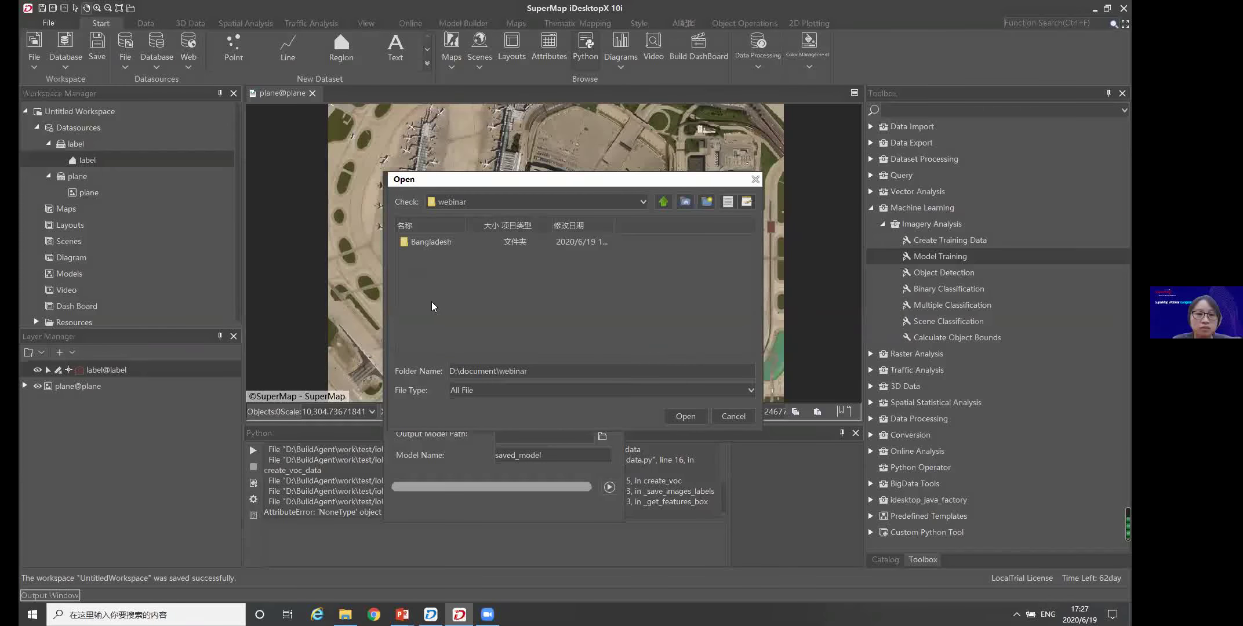
click(435, 249)
double_click(434, 243)
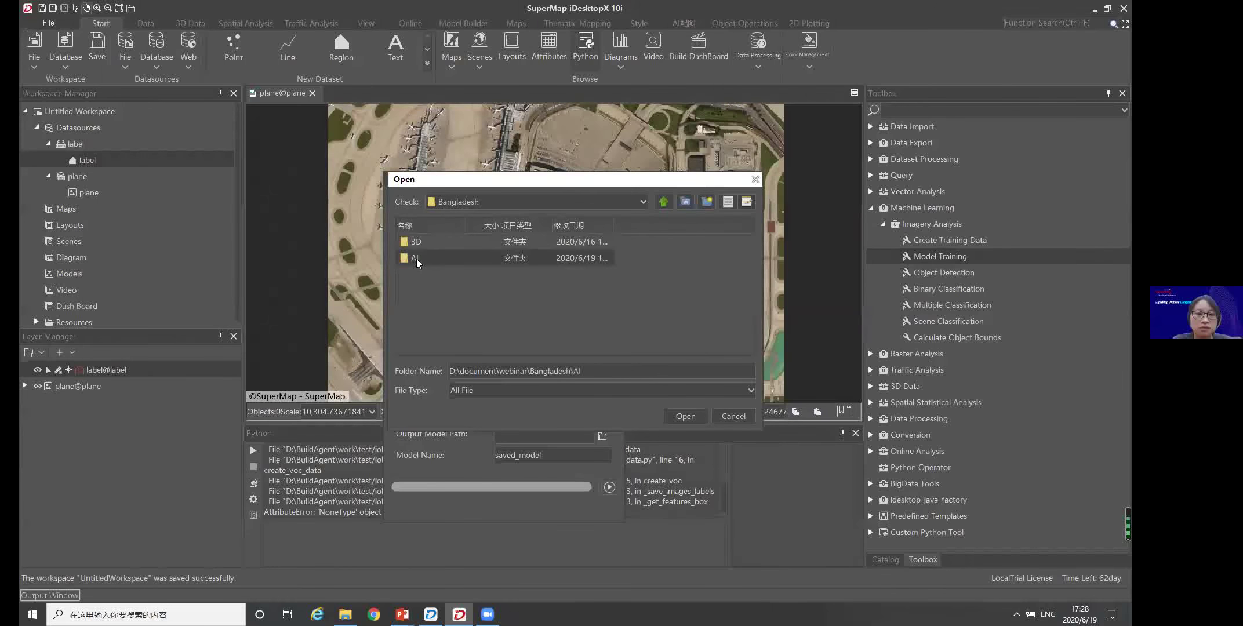
double_click(416, 259)
click(424, 274)
click(683, 416)
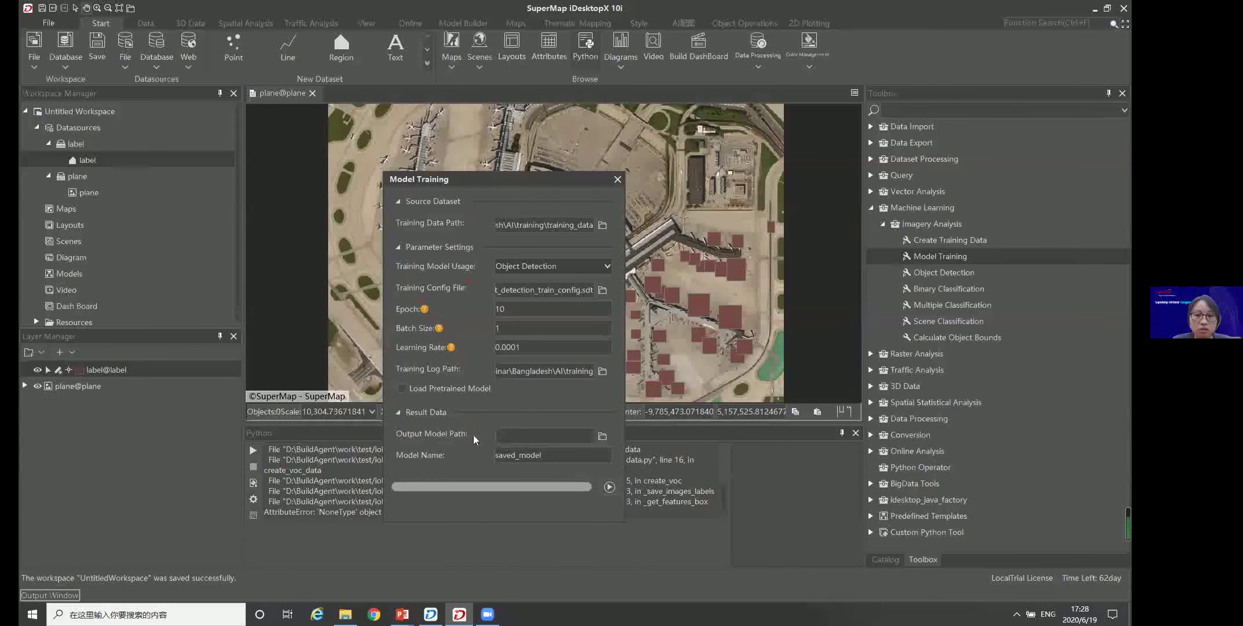
Set the output model path to D:\workspace\iDesktop\Papua\PalmTree\training\region\model60 and reposition the Model Training dialog
click(602, 436)
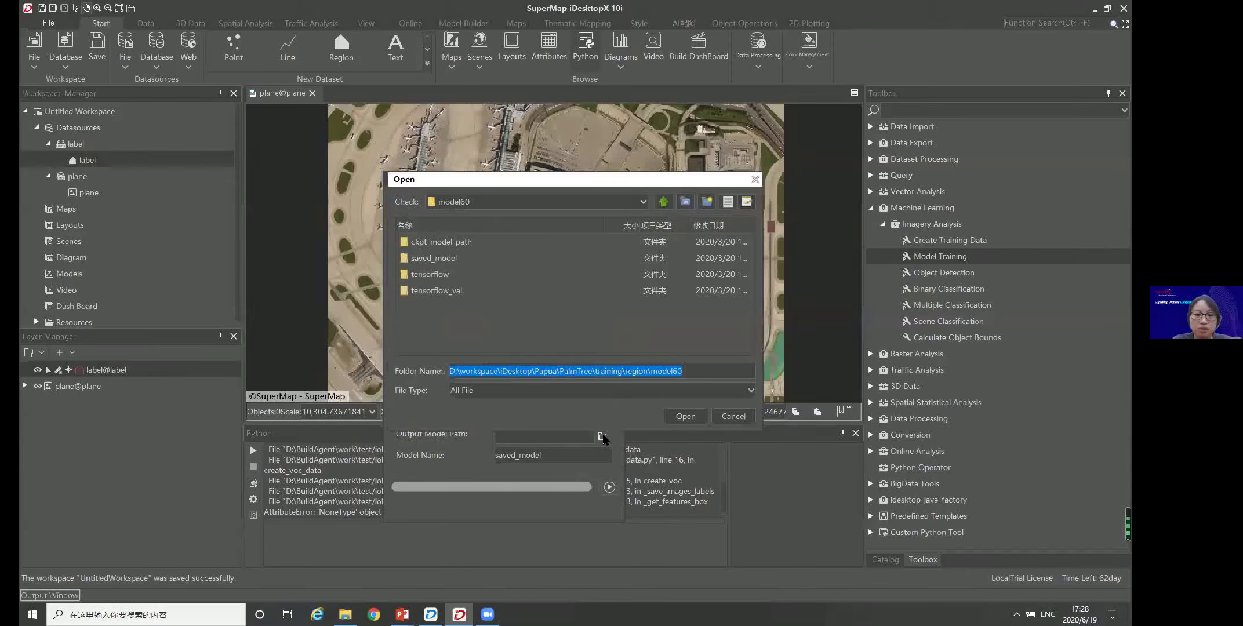
click(683, 416)
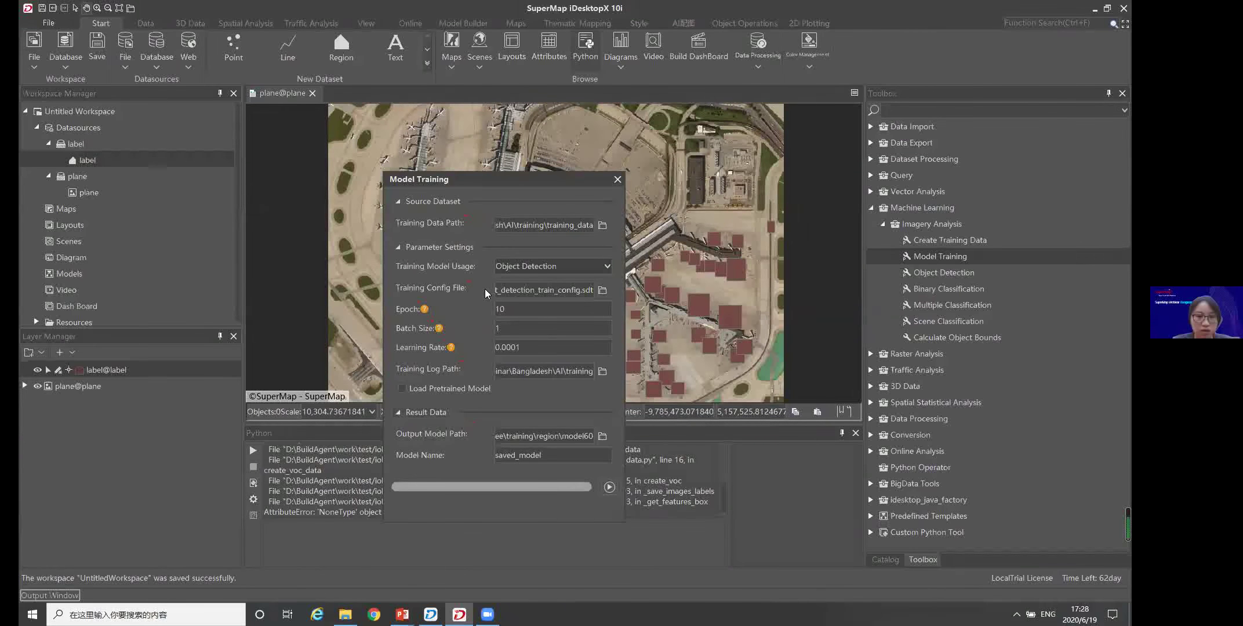
drag(488, 182, 524, 159)
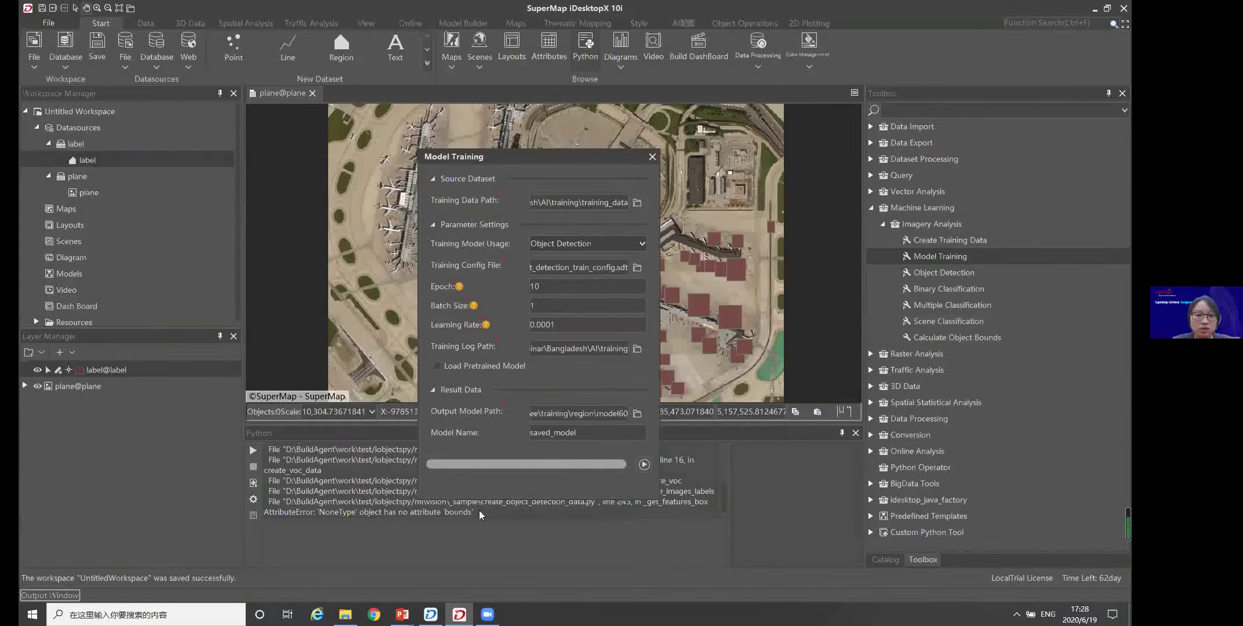
Switch to File Explorer, open the obj_det_plane folder under AI\airplane and select the existing model file obj_det_plane.sdm
mouse_move(345, 614)
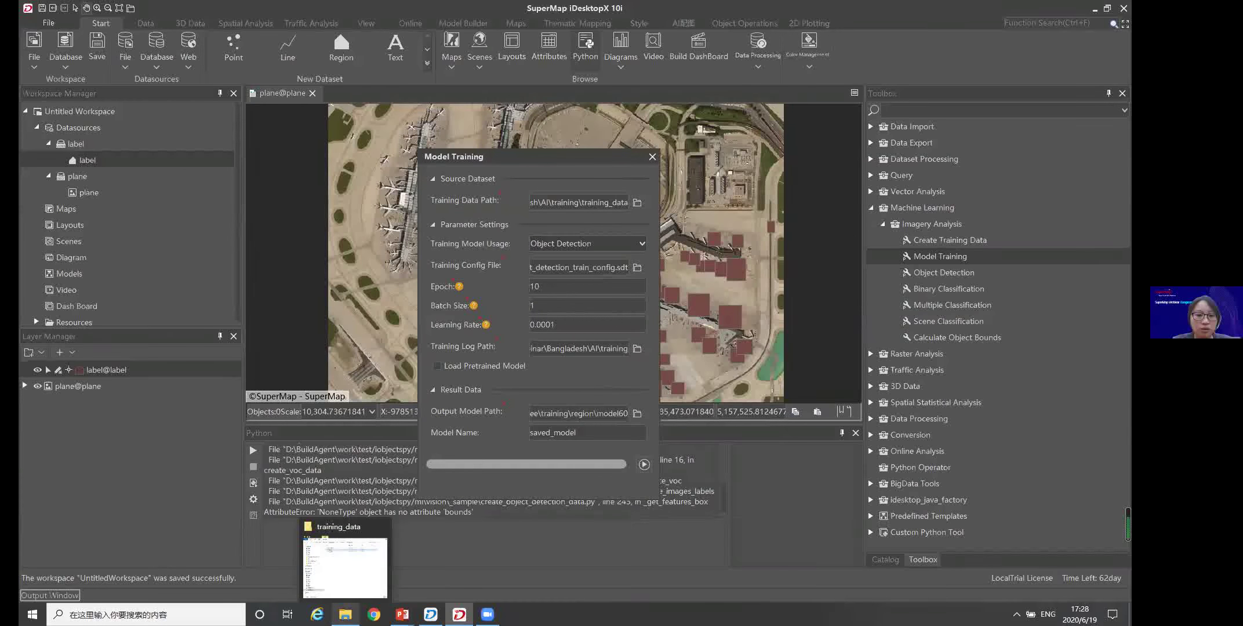
click(345, 583)
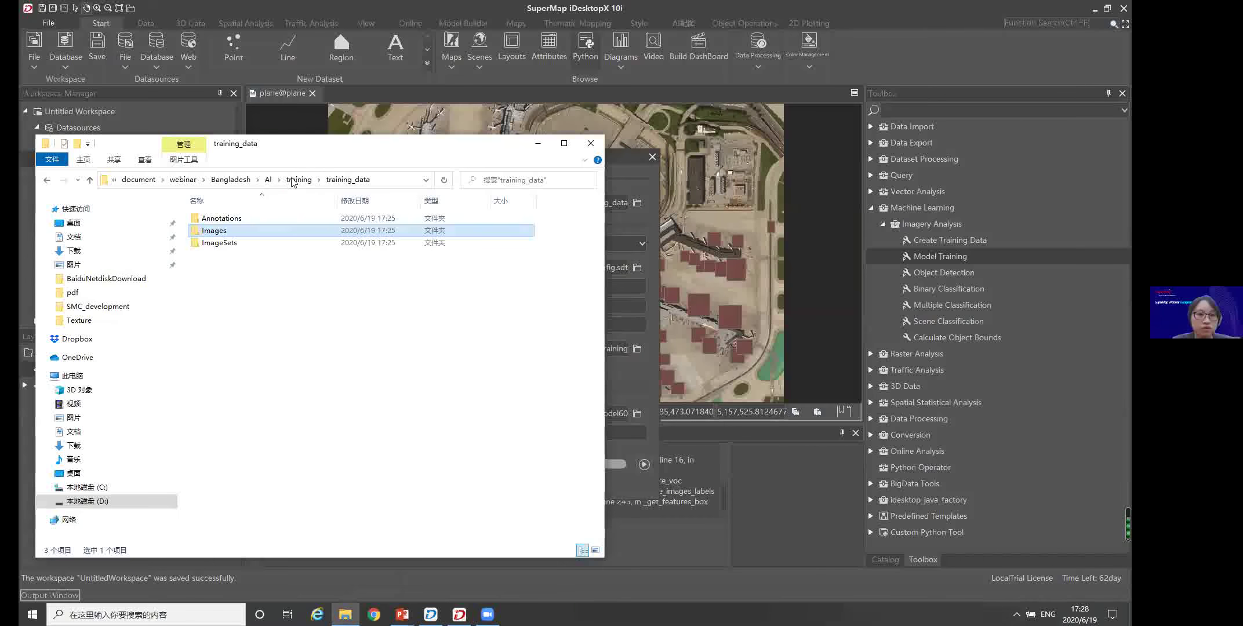
click(298, 179)
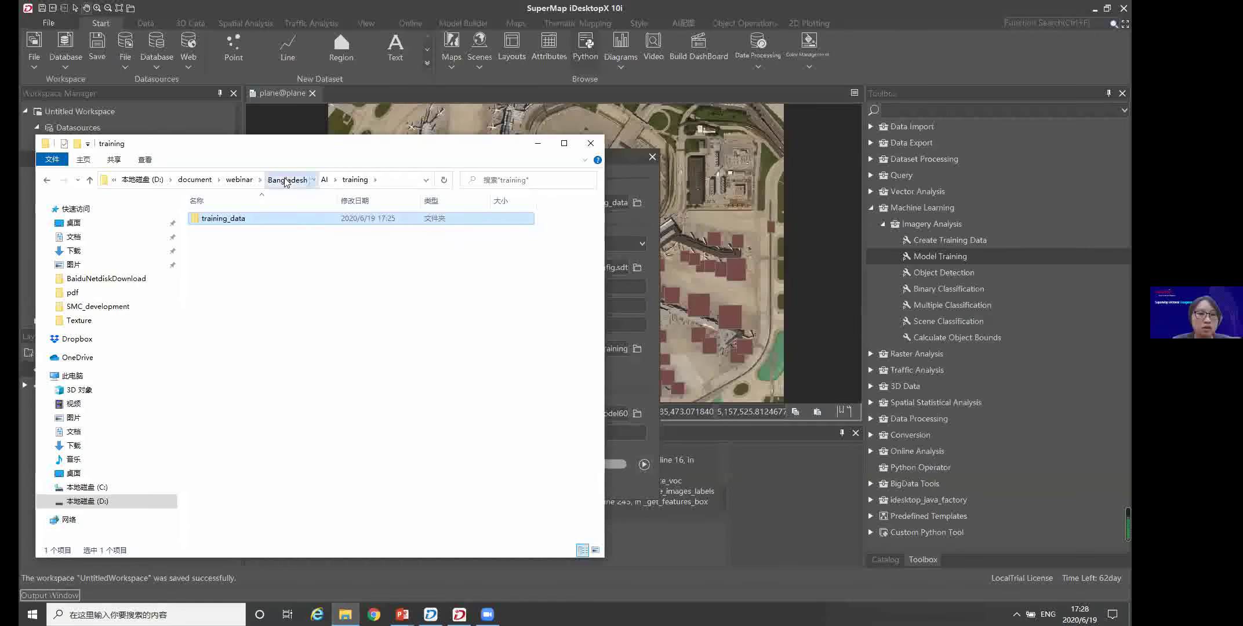
click(286, 180)
double_click(220, 230)
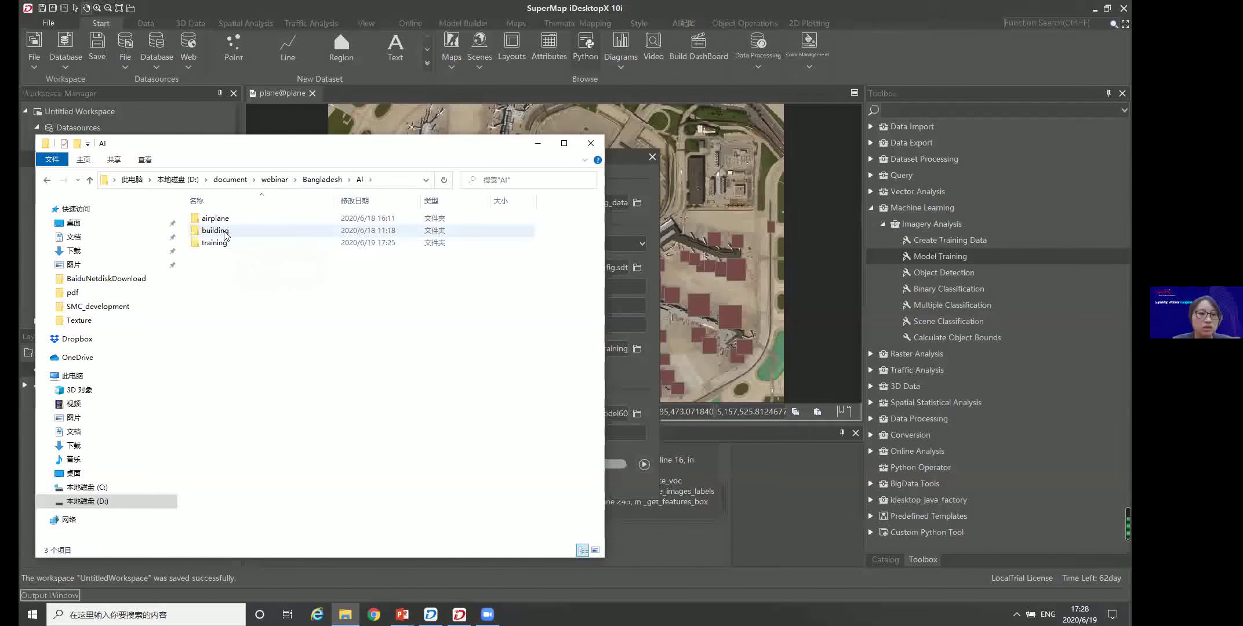
double_click(232, 219)
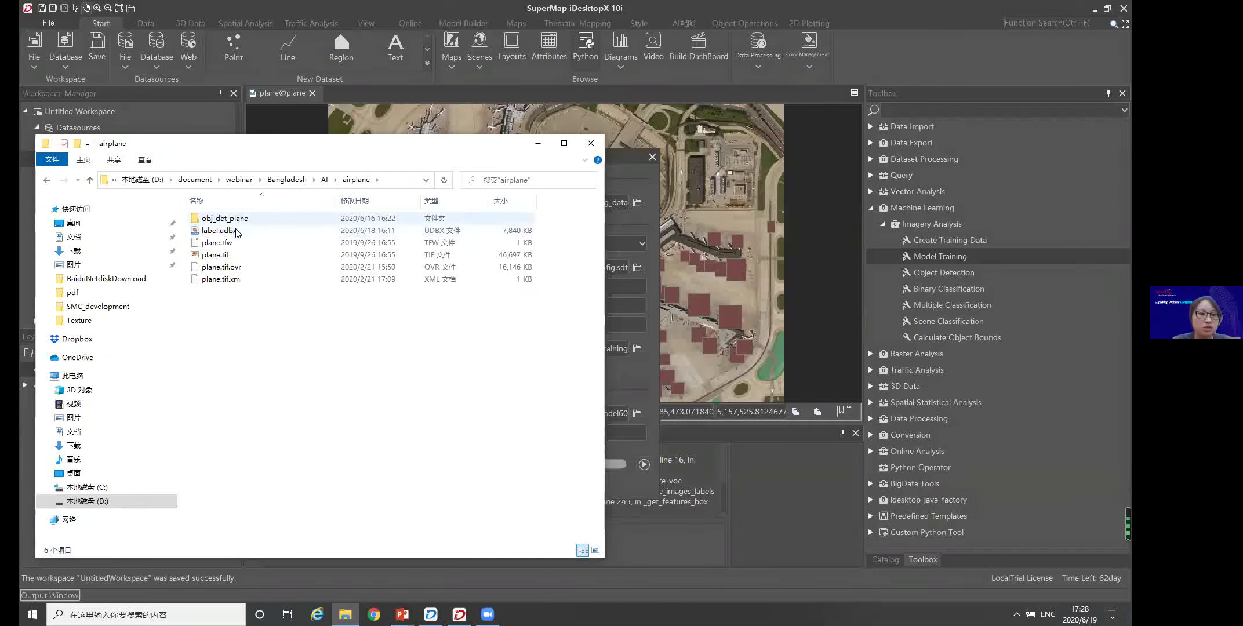
double_click(226, 218)
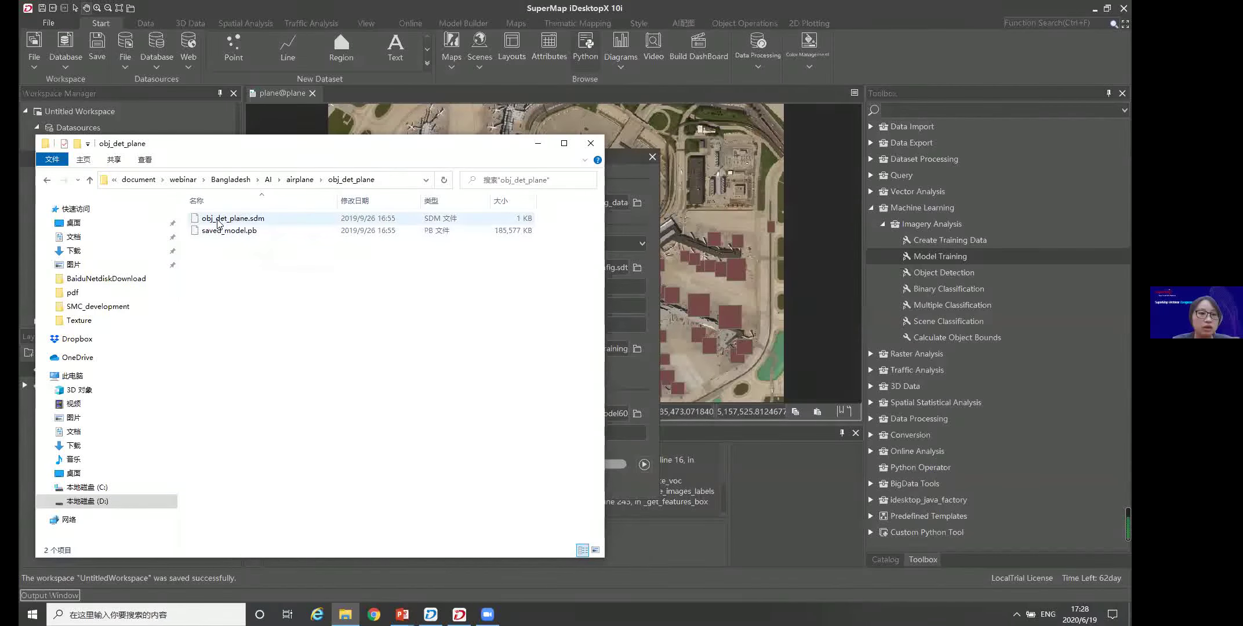
click(232, 219)
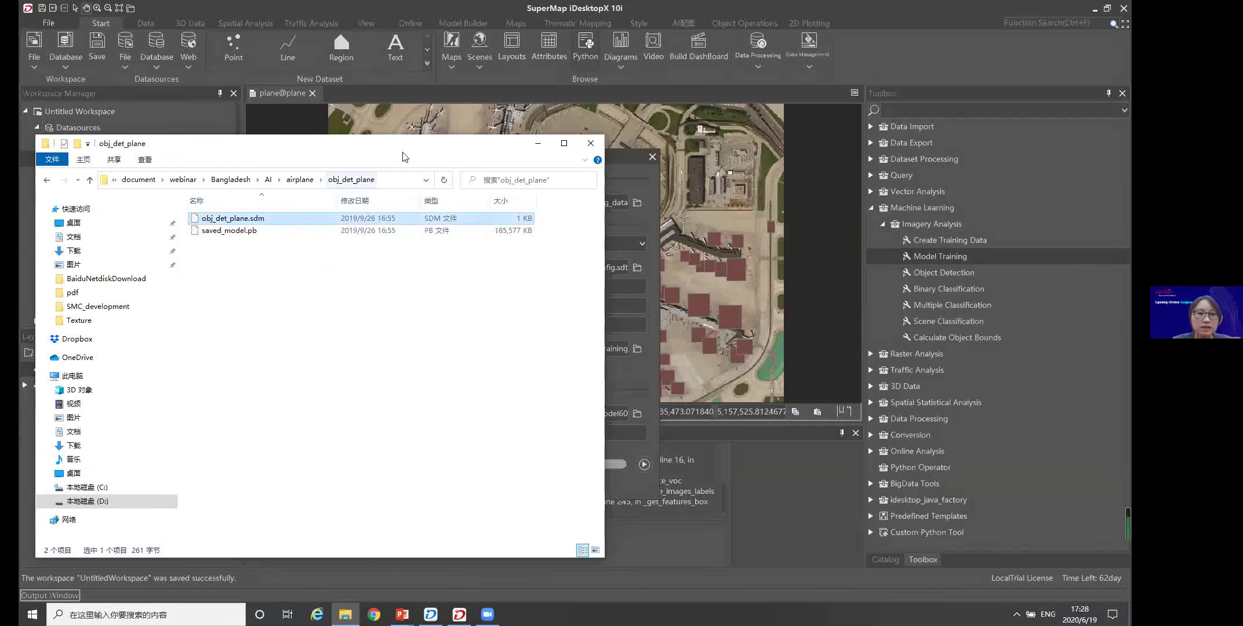
Return to iDesktopX, close the Model Training dialog and open the Object Detection tool
click(538, 143)
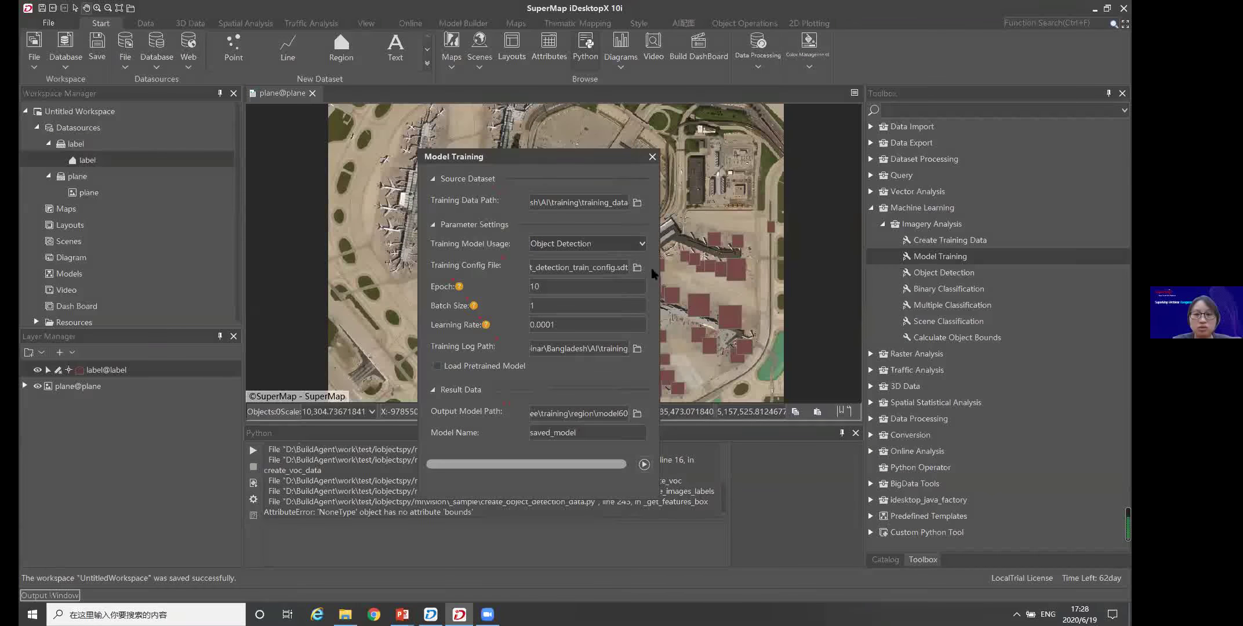
click(653, 158)
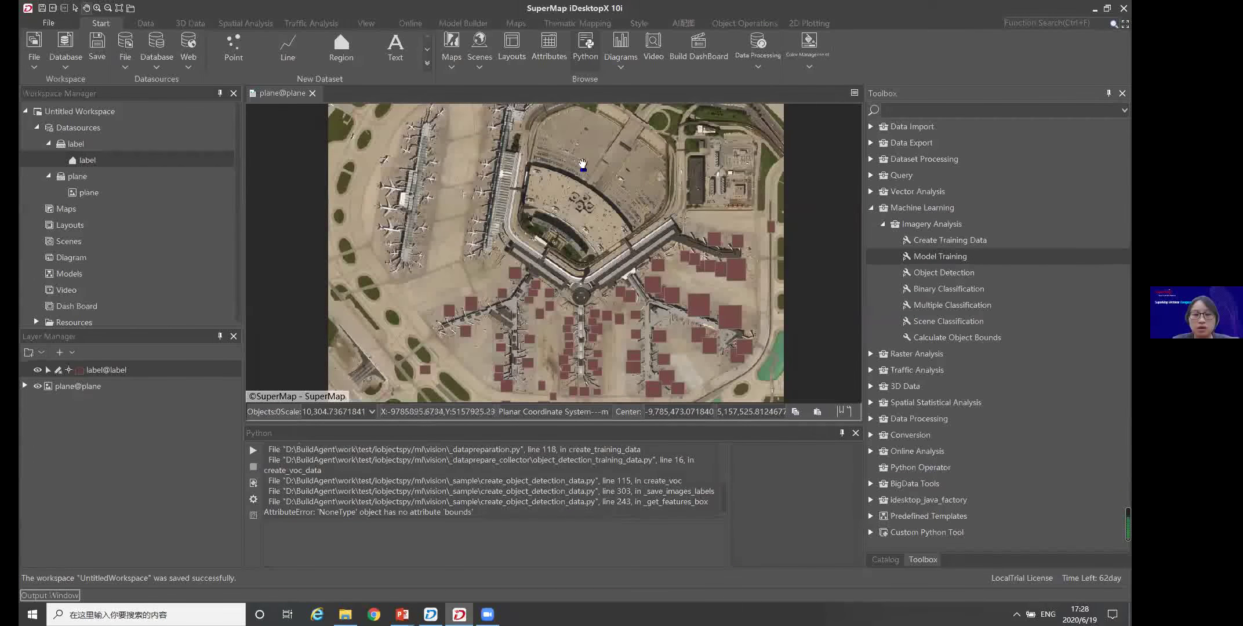
double_click(940, 273)
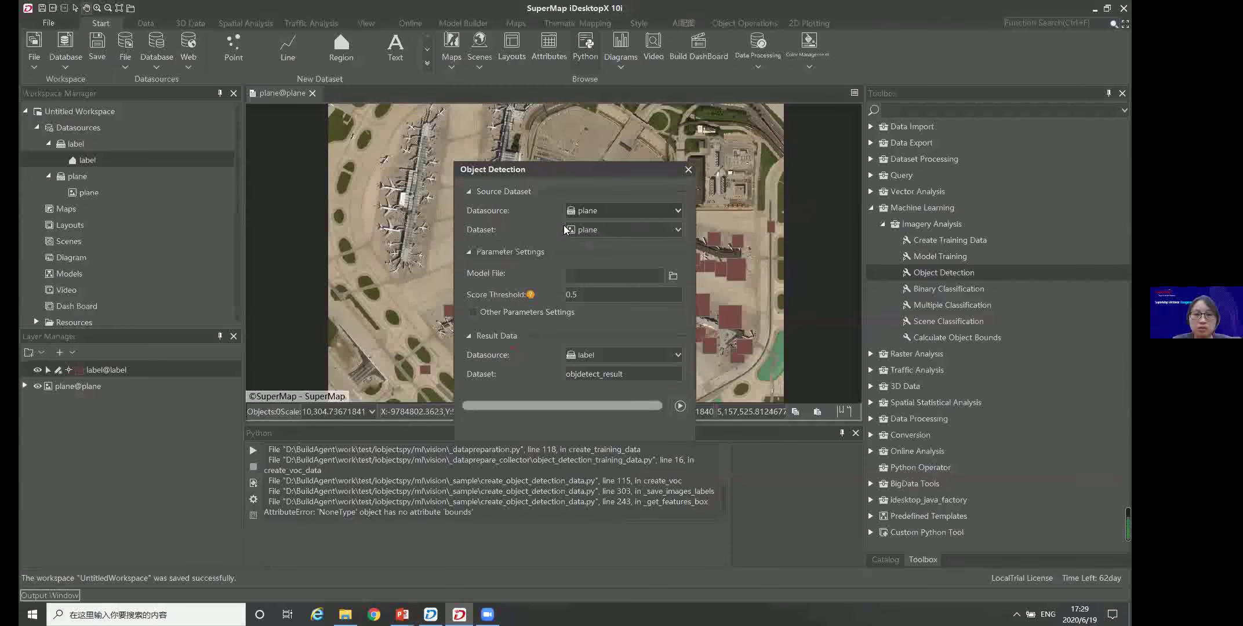
Load obj_det_plane.sdm as the model file, run object detection on the plane dataset, and move the dialog aside
click(672, 276)
click(448, 241)
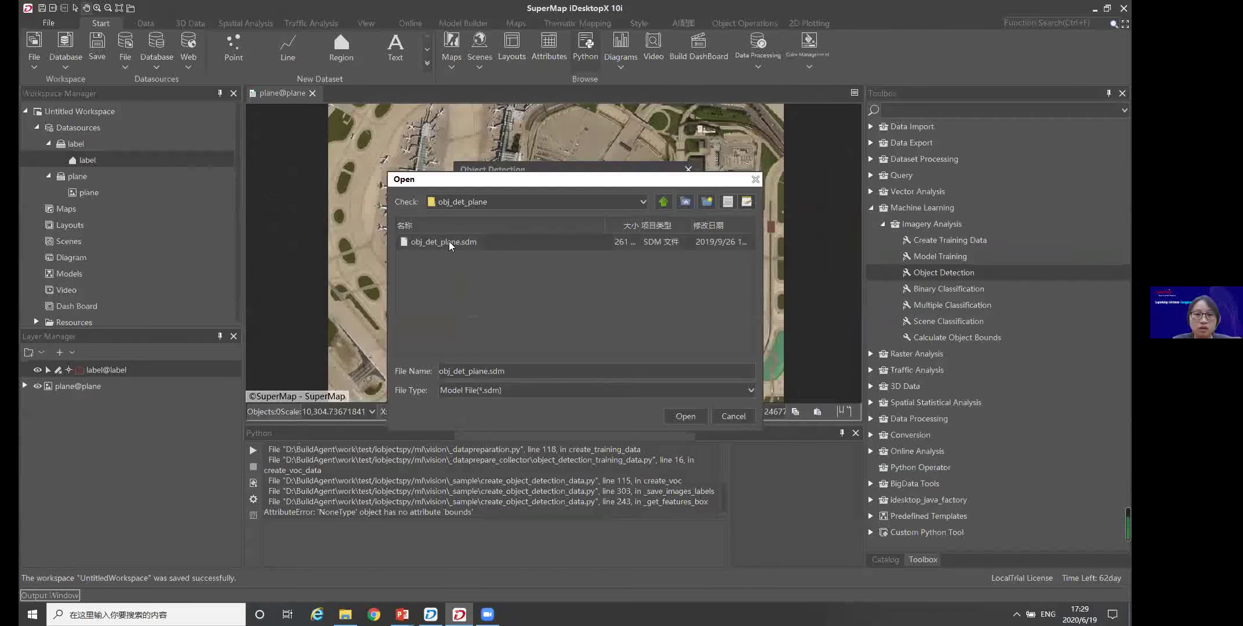
click(687, 417)
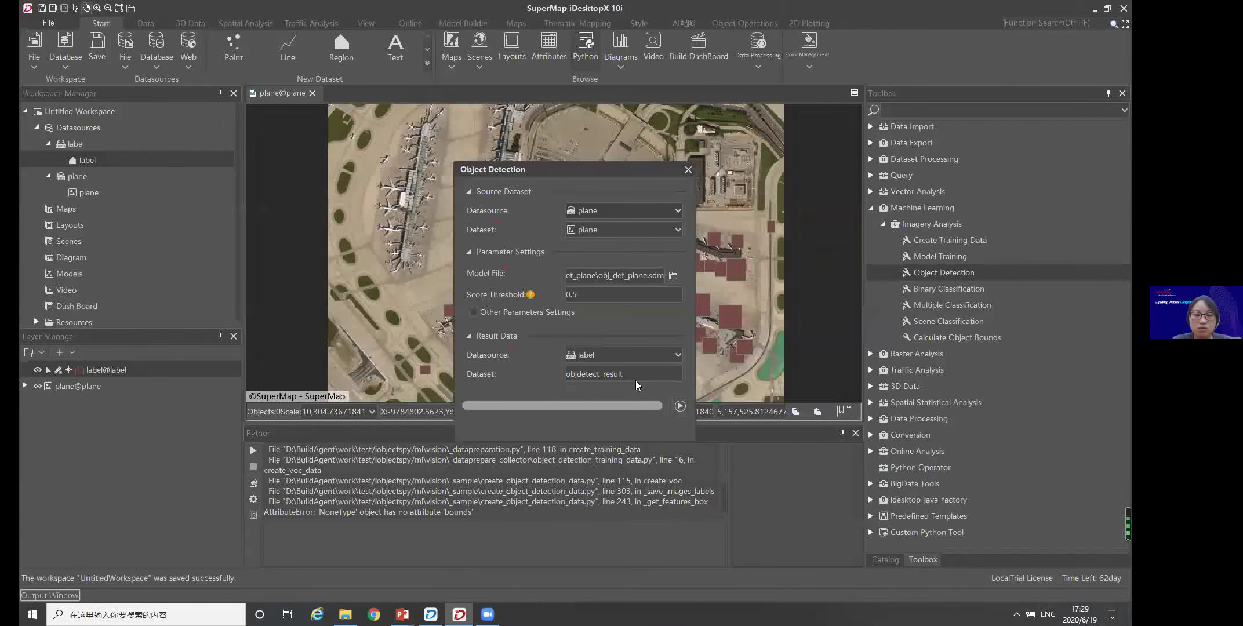
click(681, 407)
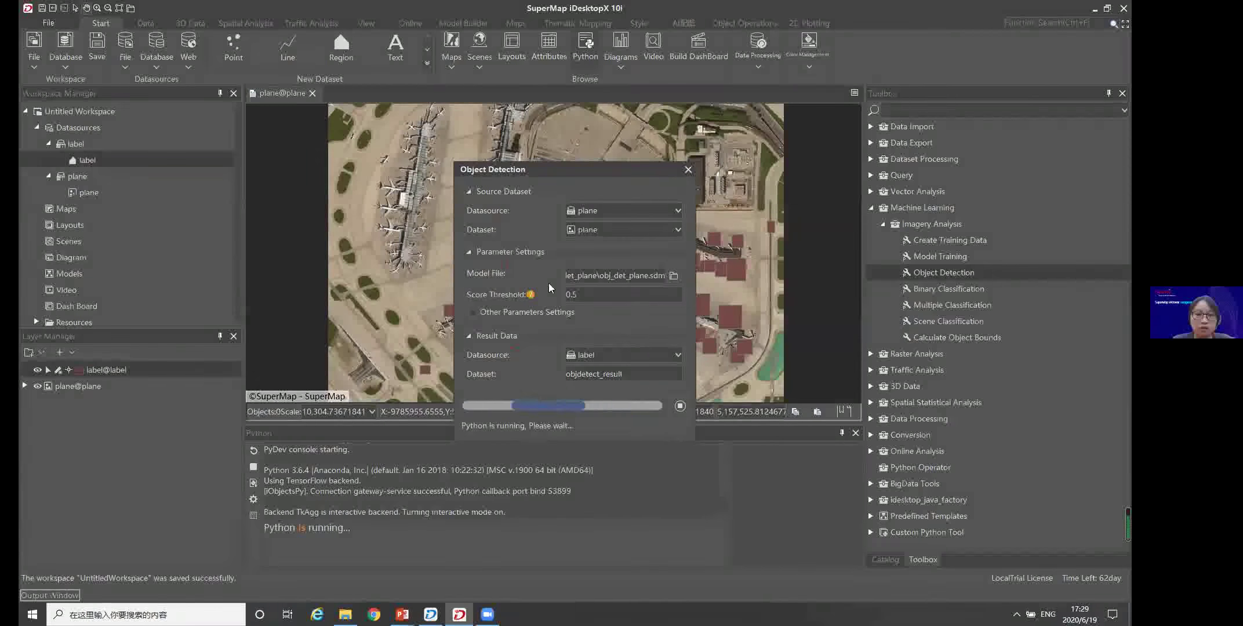
drag(564, 169, 597, 148)
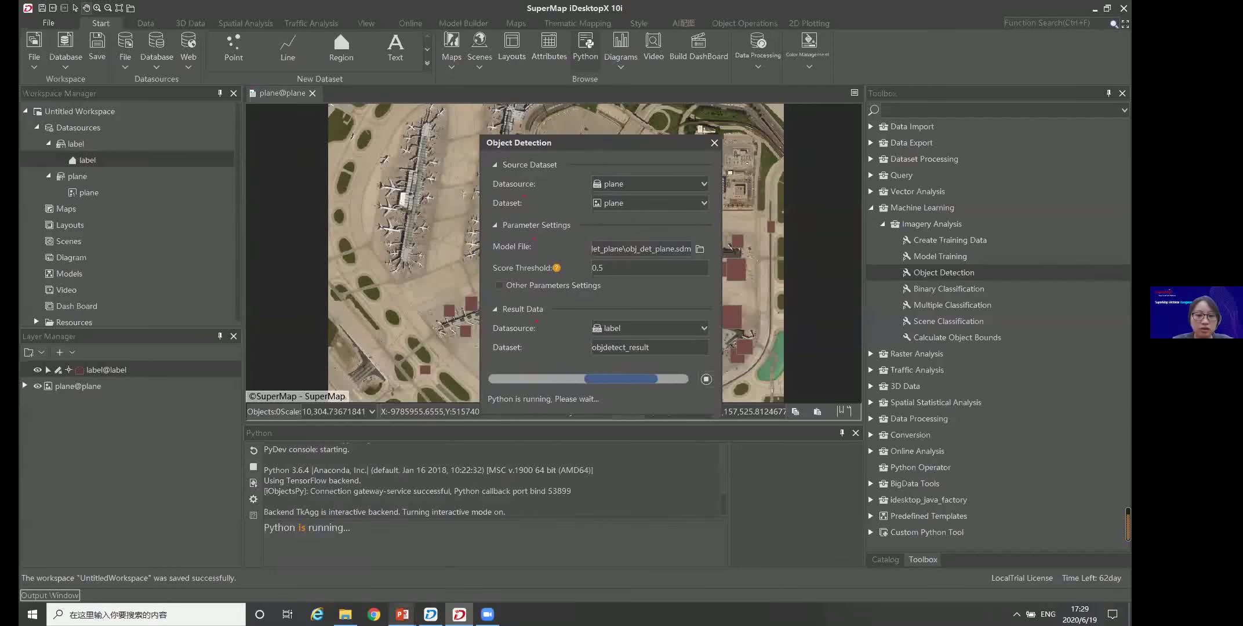
Switch to SuperMap 3D & AI.pptx in PowerPoint, start the slide show and advance to the Summary slide
mouse_move(402, 613)
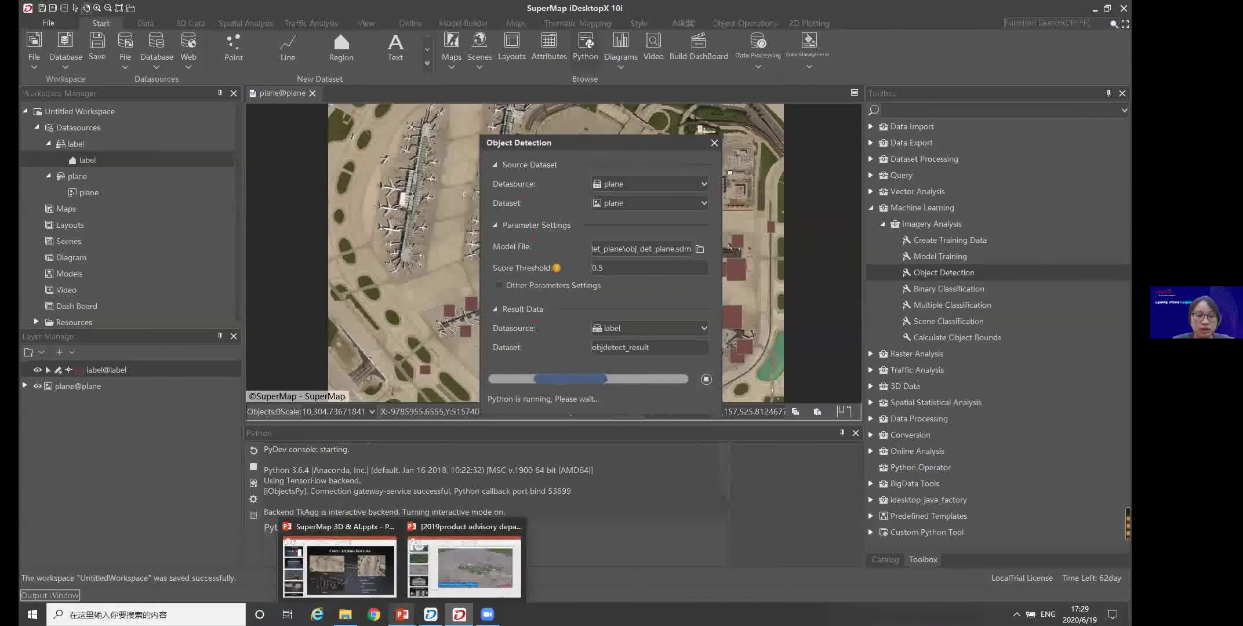
click(347, 569)
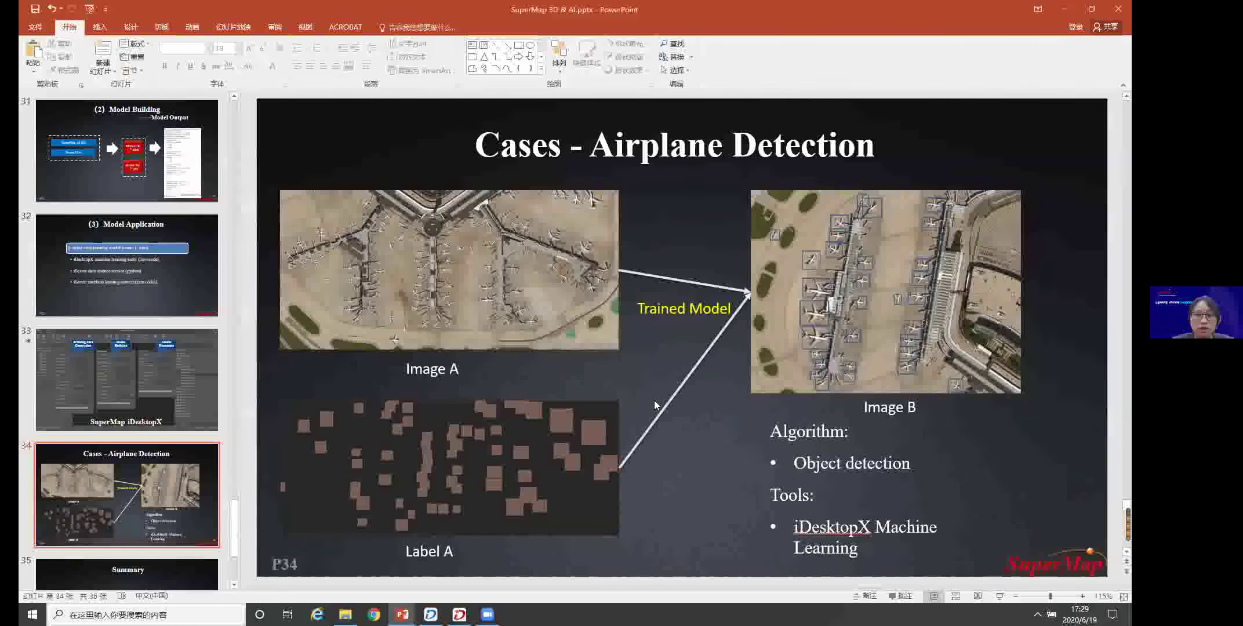
scroll(657, 405, down, 1)
click(998, 597)
key(Right)
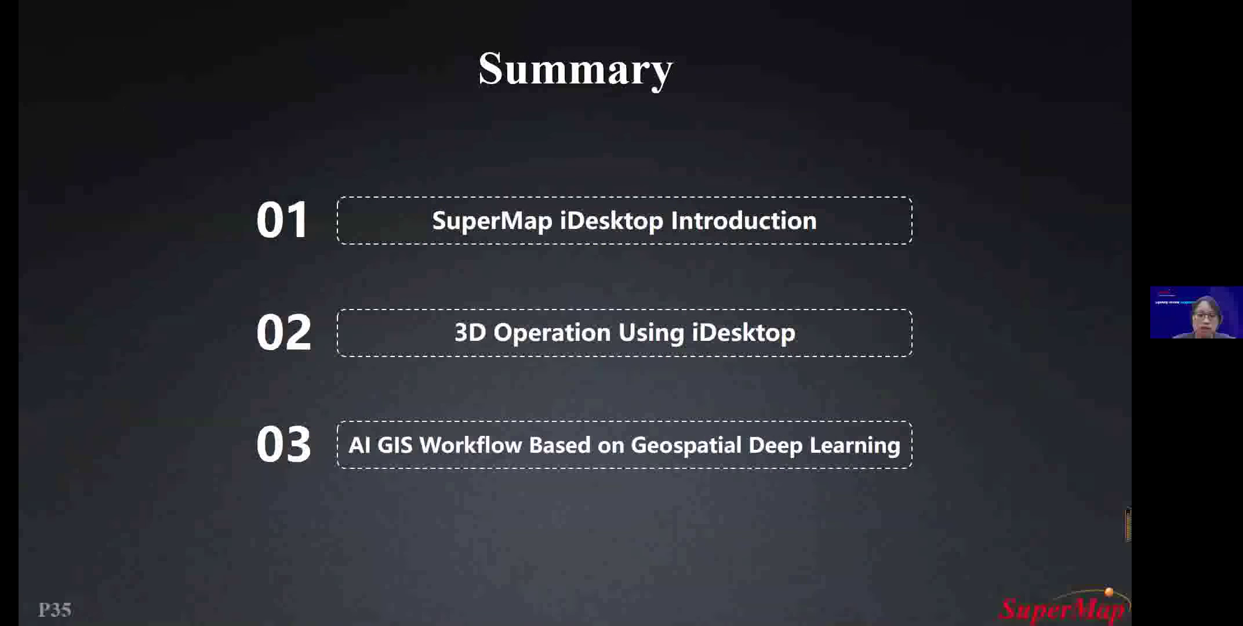